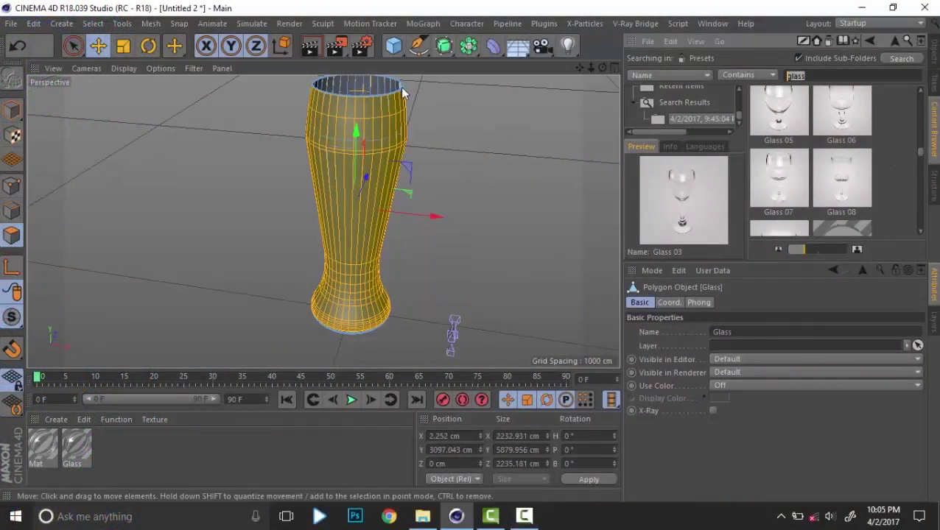
Return to the scene's object list, switch from polygon to model mode, and keep the Glass object selected.
click(907, 173)
mouse_move(920, 153)
mouse_down()
mouse_move(920, 190)
mouse_move(922, 151)
mouse_up()
alt+drag(377, 313, 436, 247)
alt+middle_drag(436, 248, 383, 291)
click(934, 53)
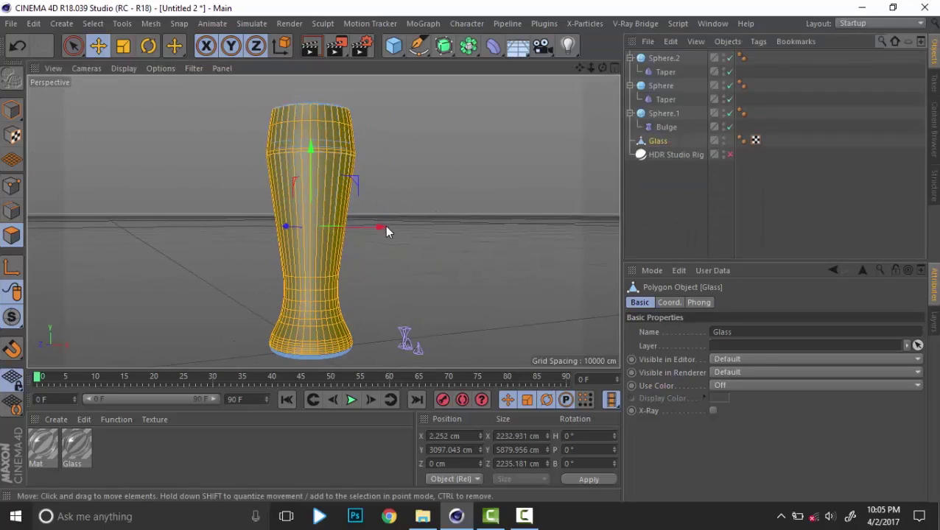
mouse_move(386, 230)
alt+mouse_down()
mouse_move(317, 259)
mouse_move(300, 311)
mouse_move(218, 245)
alt+mouse_up()
click(11, 109)
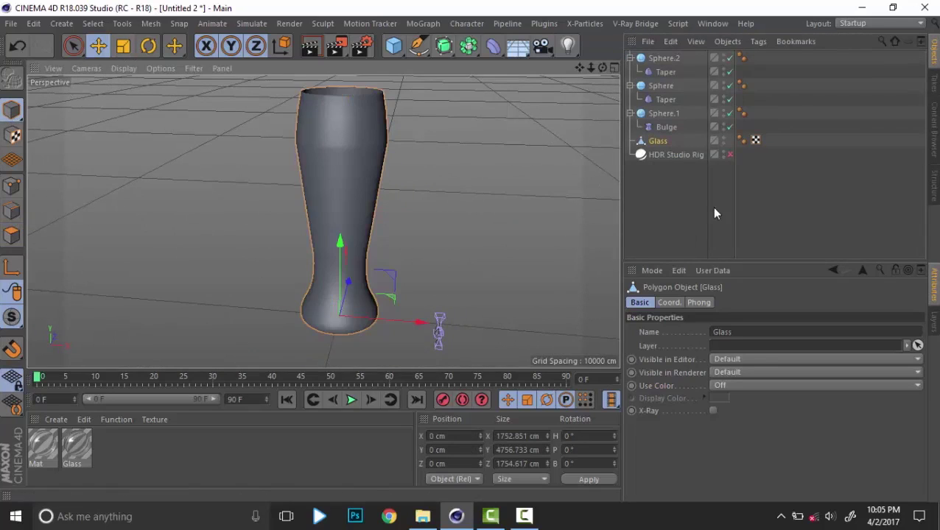
click(678, 193)
click(652, 142)
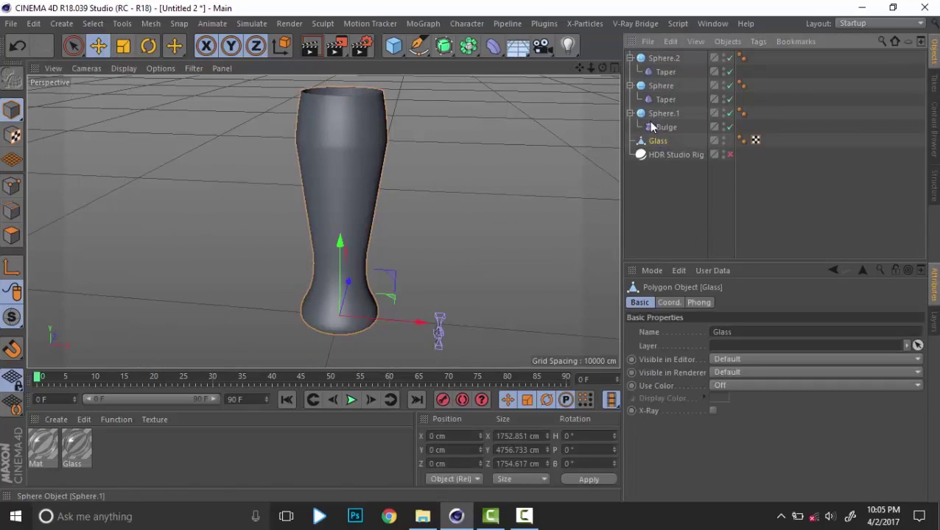
Add a new sphere and move it beside the existing drops at about X 2041 cm, Z -1251 cm.
scroll(497, 283, up, 5)
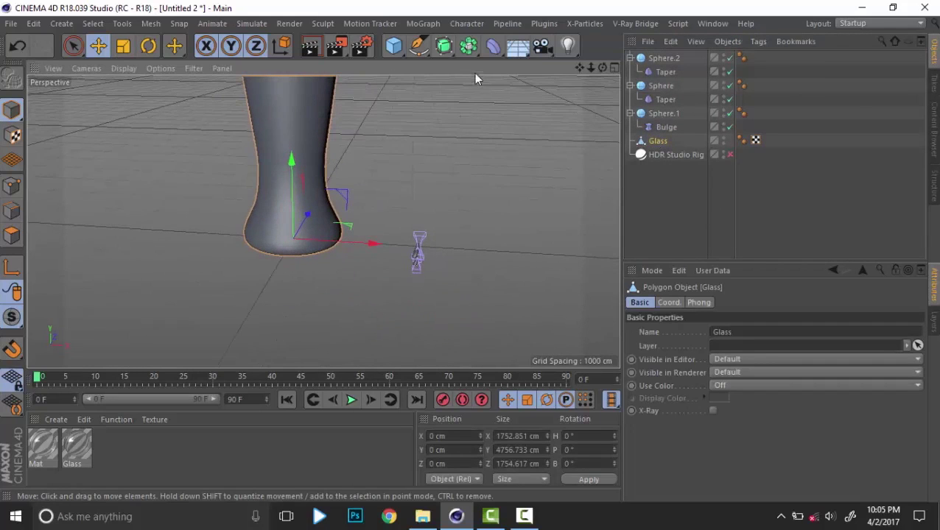
drag(393, 47, 669, 91)
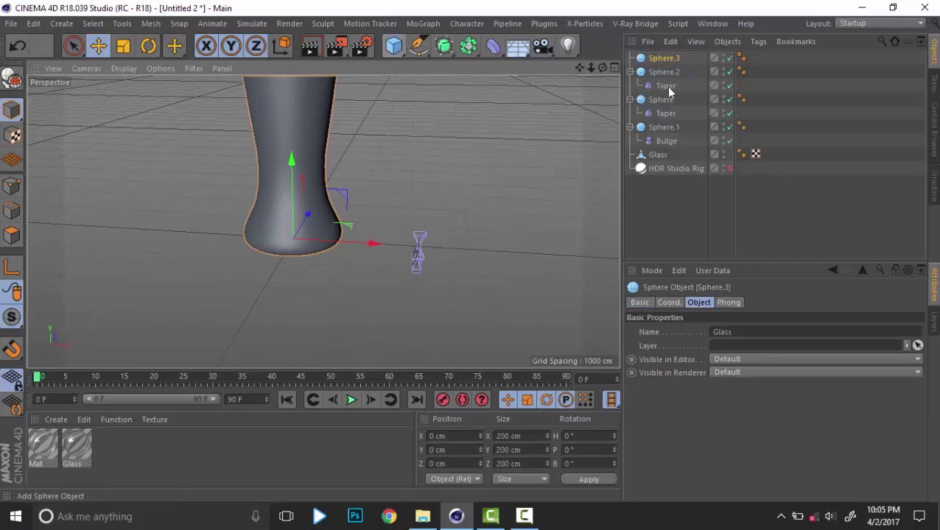
mouse_move(373, 246)
mouse_down()
mouse_move(485, 255)
mouse_move(358, 218)
mouse_move(379, 245)
mouse_move(370, 238)
mouse_up()
scroll(415, 265, up, 7)
scroll(420, 252, up, 5)
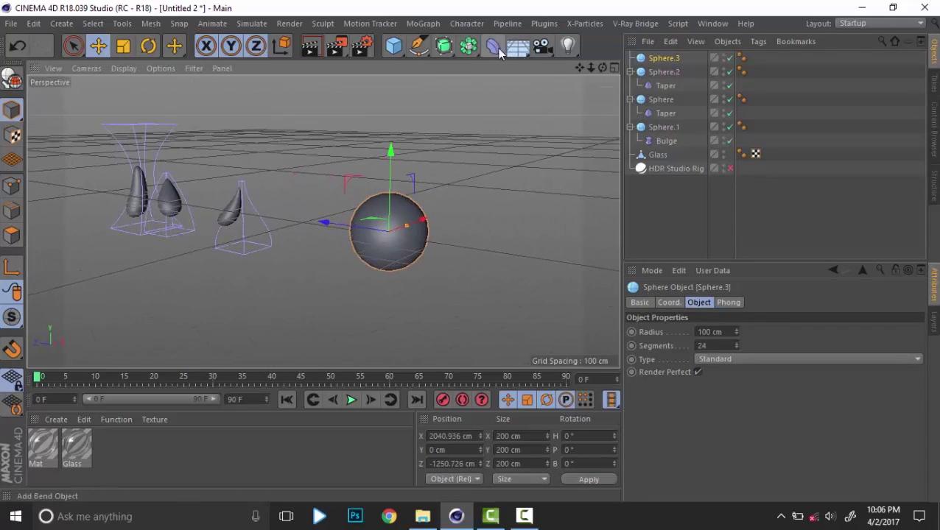
Add a Bulge deformer as a child of the new sphere and fit it to its parent.
click(496, 47)
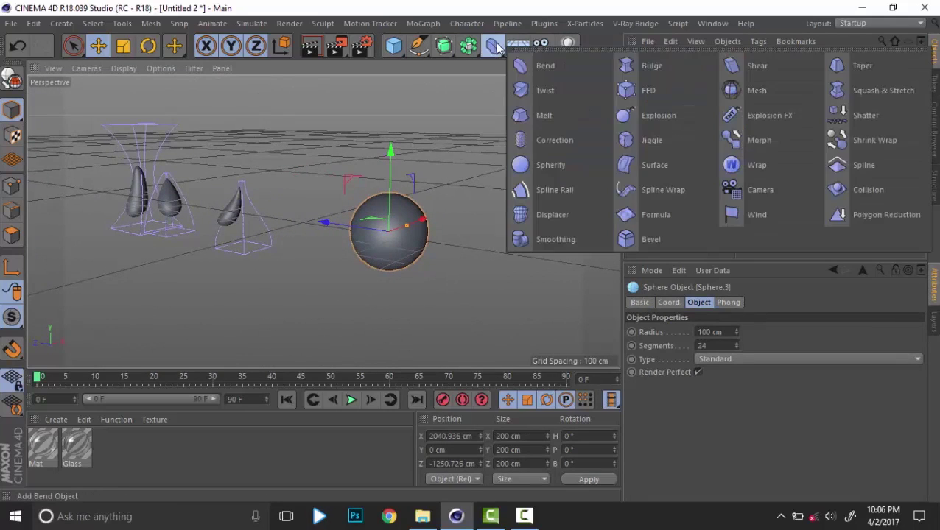
click(646, 65)
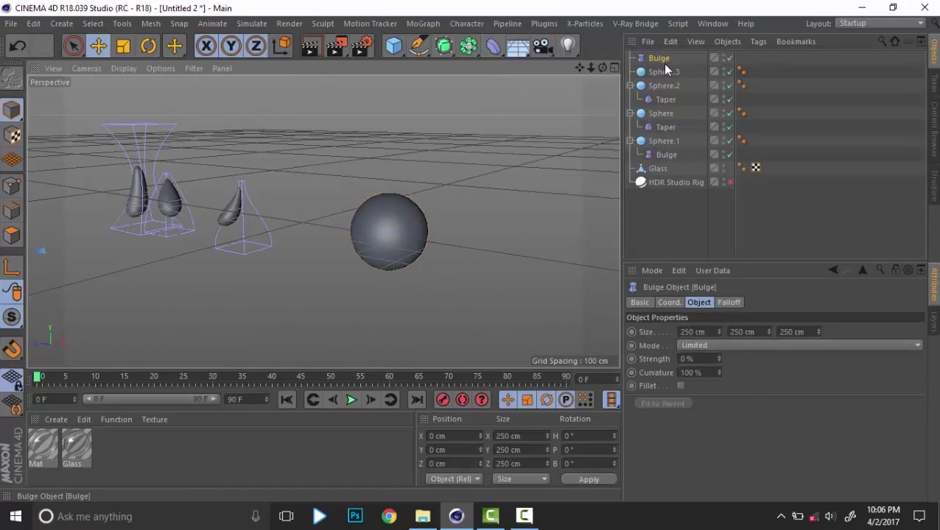
drag(667, 66, 660, 69)
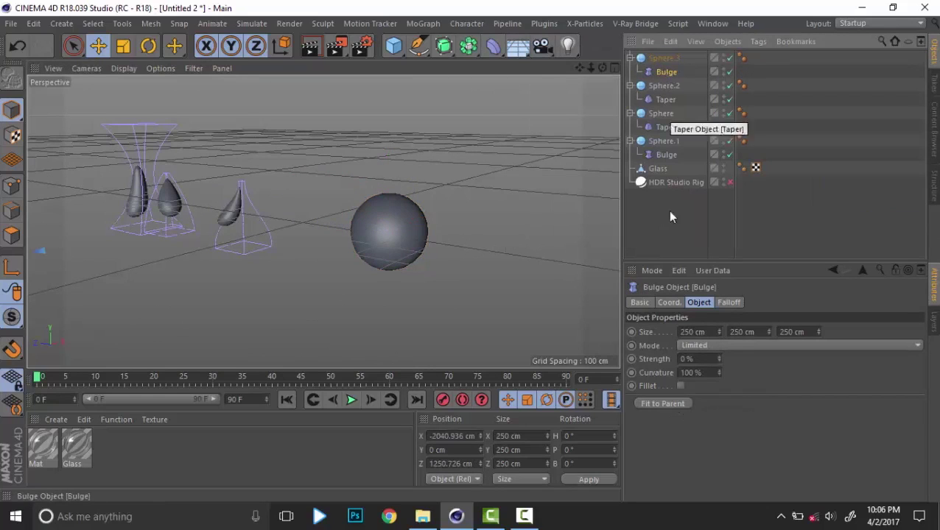
click(654, 404)
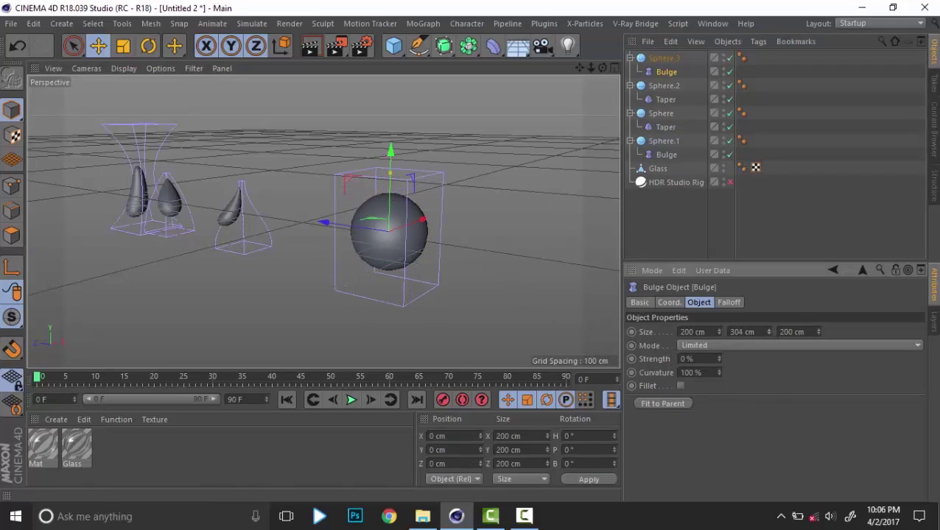
Set the Bulge strength to -63 % and offset the deformer to about X 49 cm, Y 54 cm.
mouse_move(718, 358)
mouse_down()
mouse_move(744, 359)
mouse_move(700, 359)
mouse_up()
alt+drag(471, 272, 446, 227)
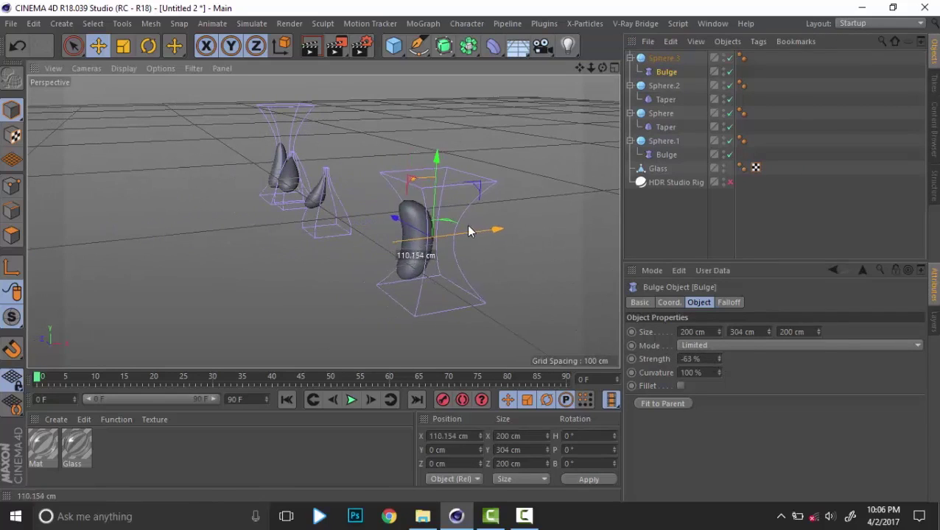
mouse_move(413, 157)
mouse_down()
mouse_move(408, 204)
mouse_move(413, 116)
mouse_move(416, 141)
mouse_up()
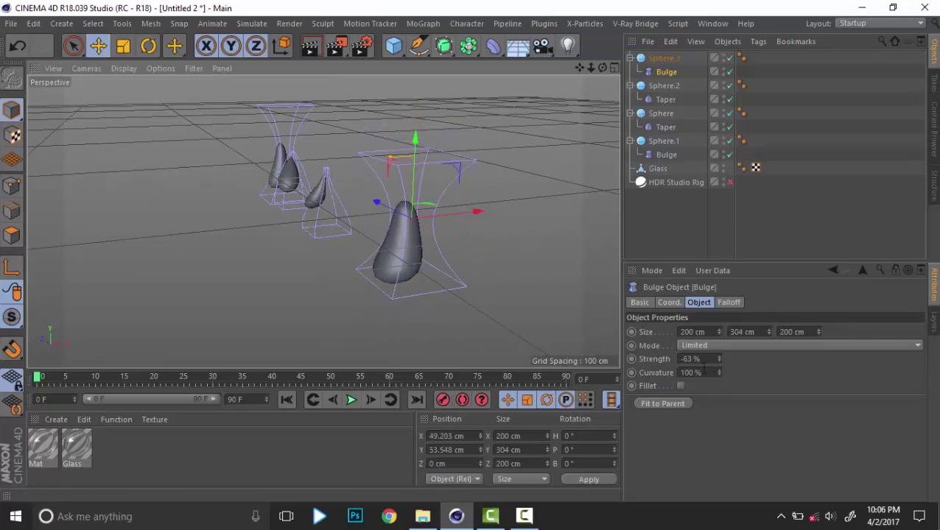
Enable the Bulge fillet, then set its curvature to 147 % and its strength to -69 %.
click(680, 386)
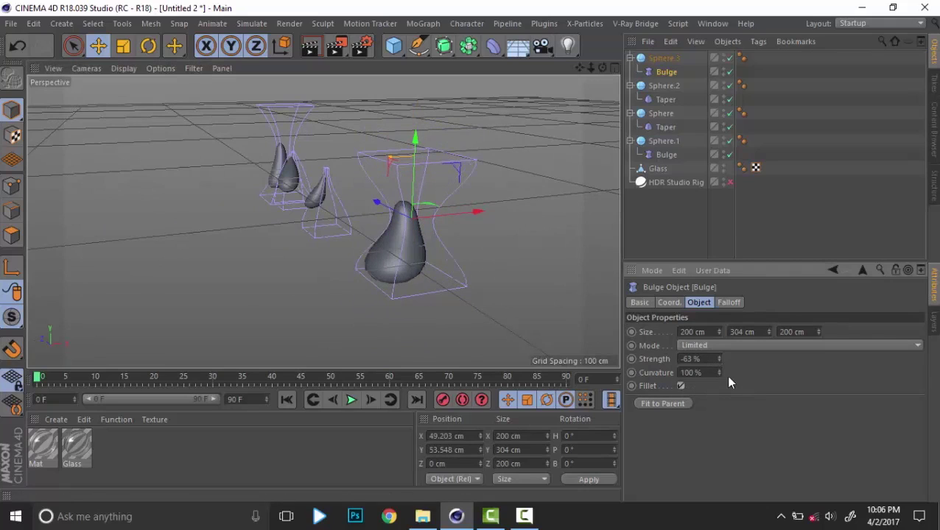
drag(719, 373, 719, 413)
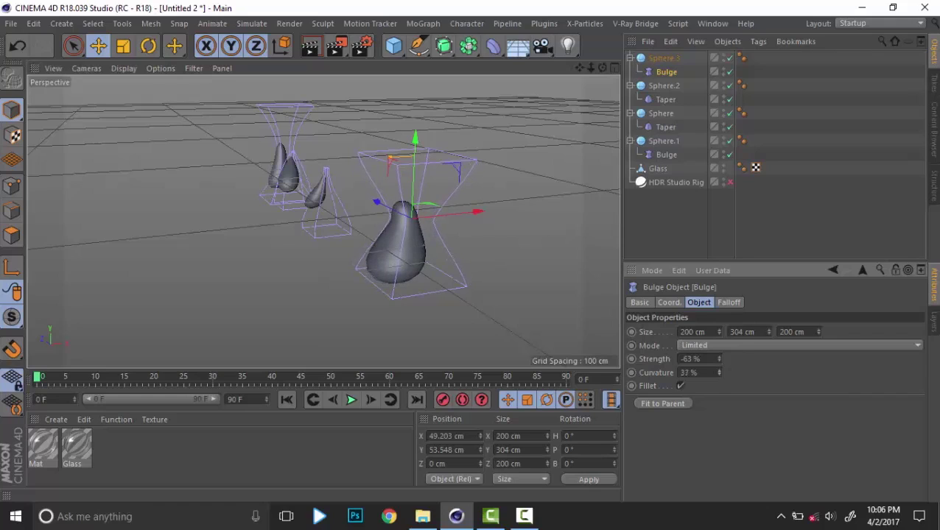
drag(721, 365, 715, 354)
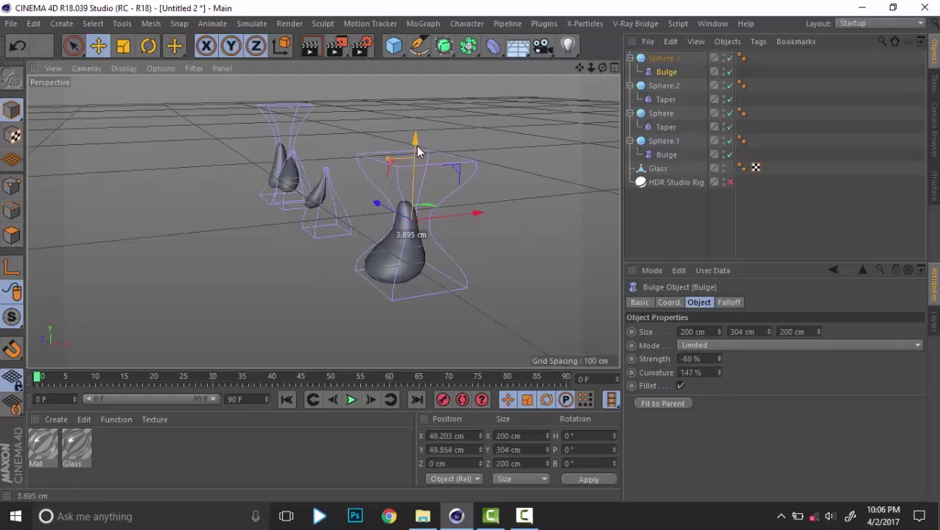
Increase the Bulge deformer's Y size to 482 cm and raise it to about Y 65 cm.
drag(416, 141, 416, 159)
drag(769, 330, 769, 295)
drag(420, 151, 460, 163)
Refine the Bulge to 111 % curvature, -83 % strength and a Y size of 667 cm.
click(719, 370)
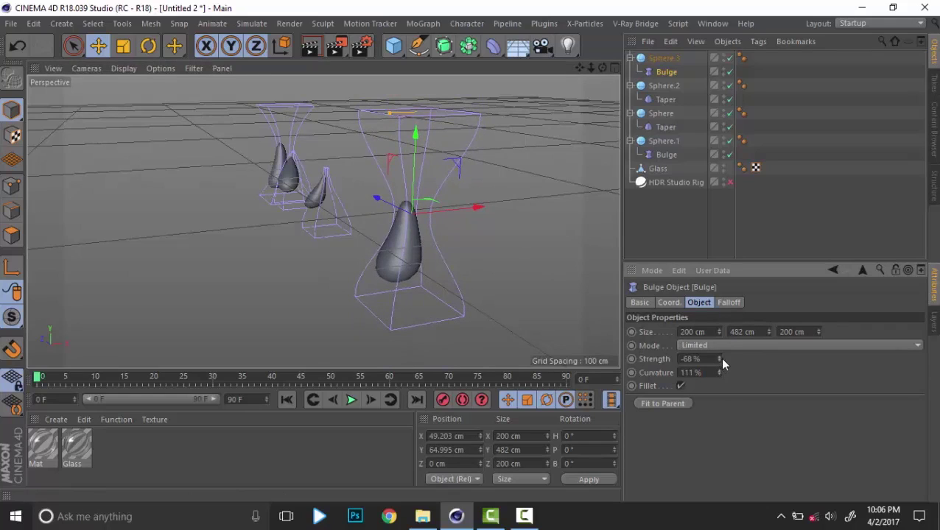
drag(719, 359, 720, 367)
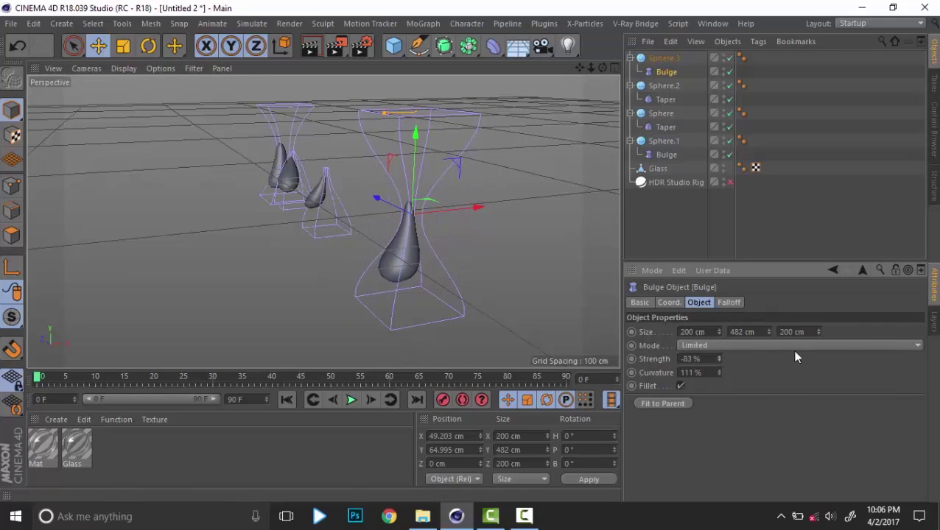
drag(769, 331, 769, 287)
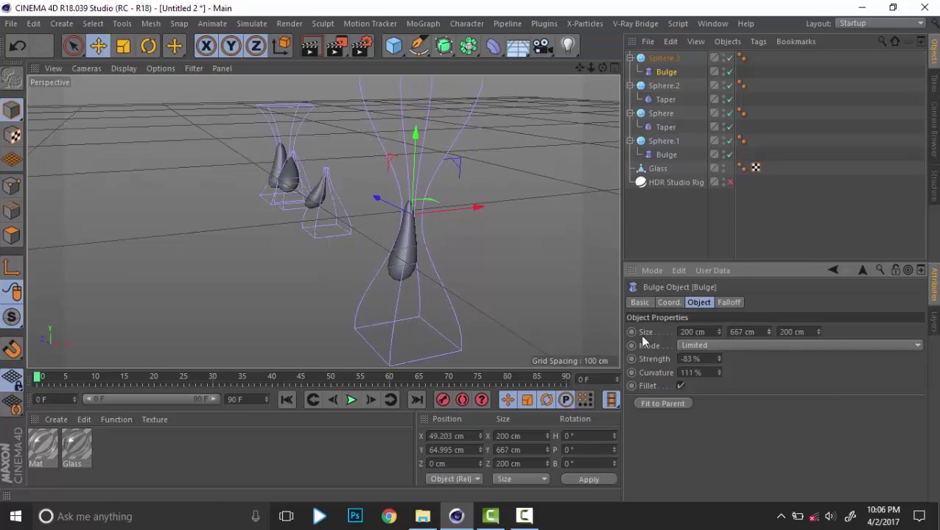
Shift the Bulge deformer farther along X to bend the drop, and clear the selection.
alt+drag(574, 309, 360, 282)
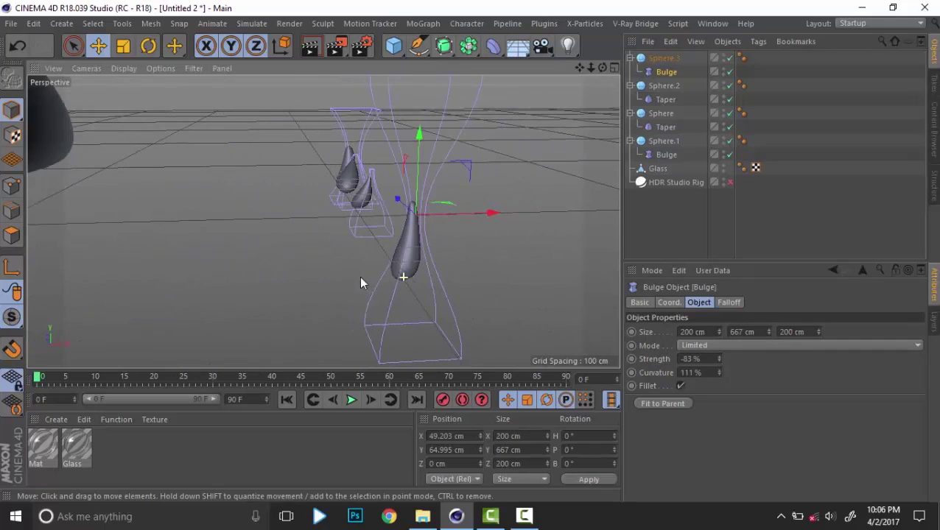
drag(489, 215, 514, 238)
click(662, 235)
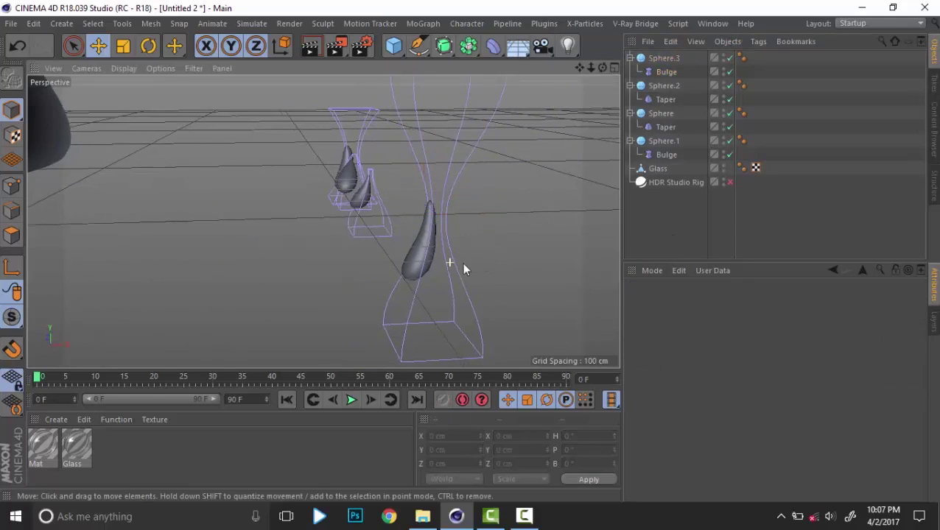
Add another sphere and move it in front of the other drops at about X 1709 cm, Z -2016 cm.
alt+drag(463, 264, 510, 228)
drag(393, 46, 663, 90)
alt+right_drag(256, 253, 103, 243)
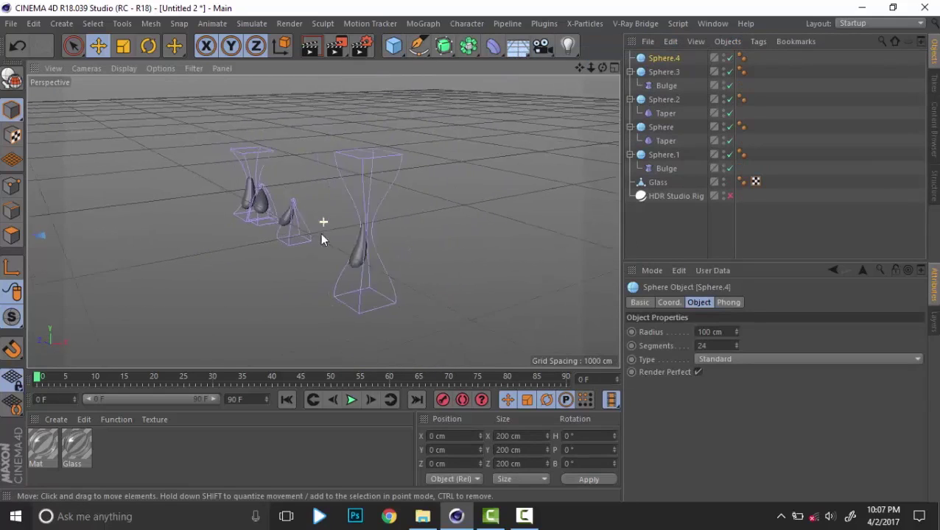
alt+middle_drag(321, 231, 419, 231)
alt+right_drag(419, 232, 264, 229)
drag(265, 234, 397, 220)
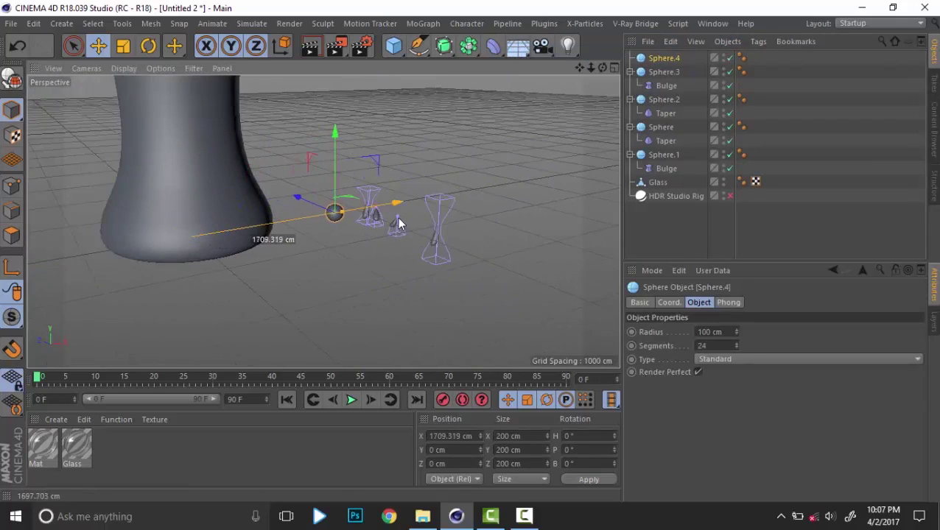
drag(315, 209, 526, 299)
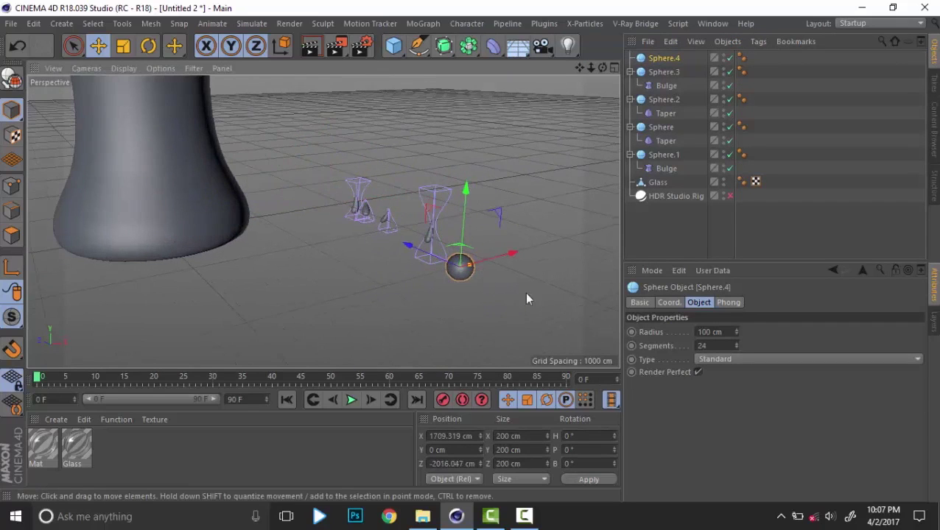
Add a Taper deformer as a child of the newest sphere and fit it to its parent.
alt+right_drag(514, 266, 602, 296)
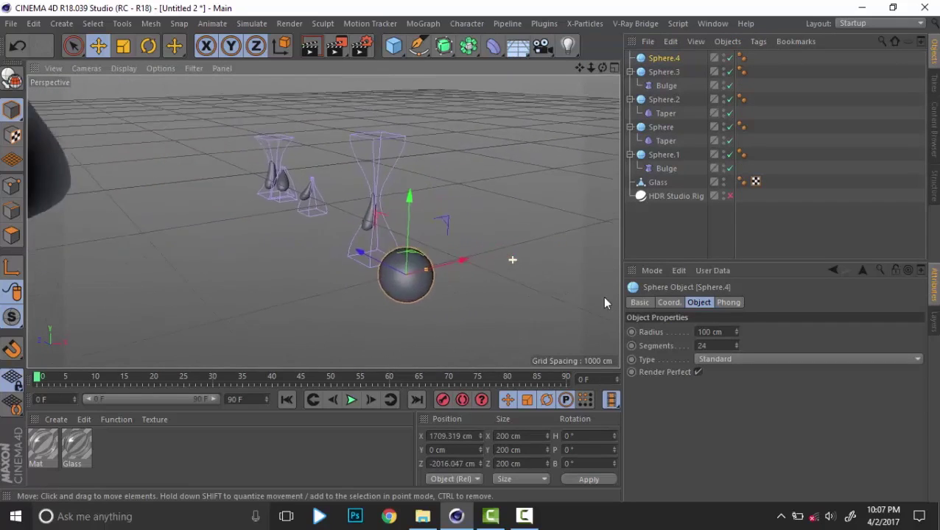
click(493, 46)
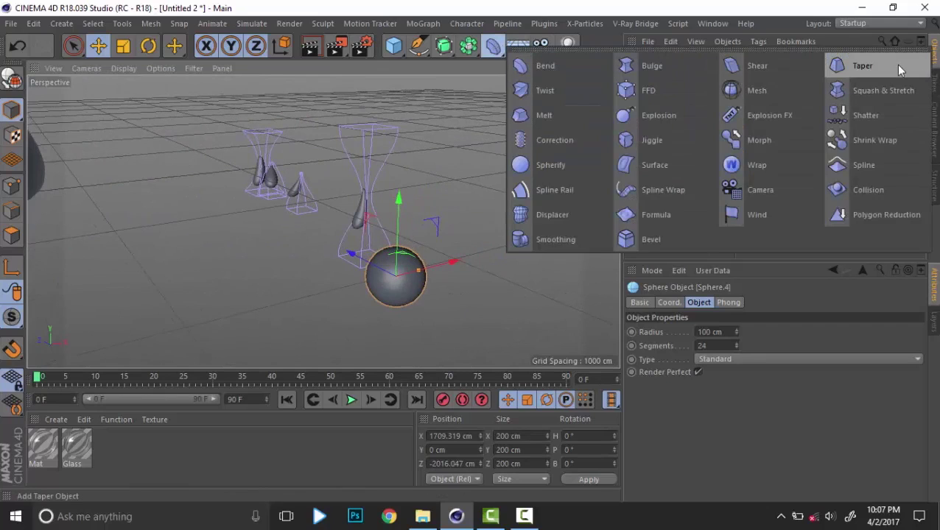
click(898, 69)
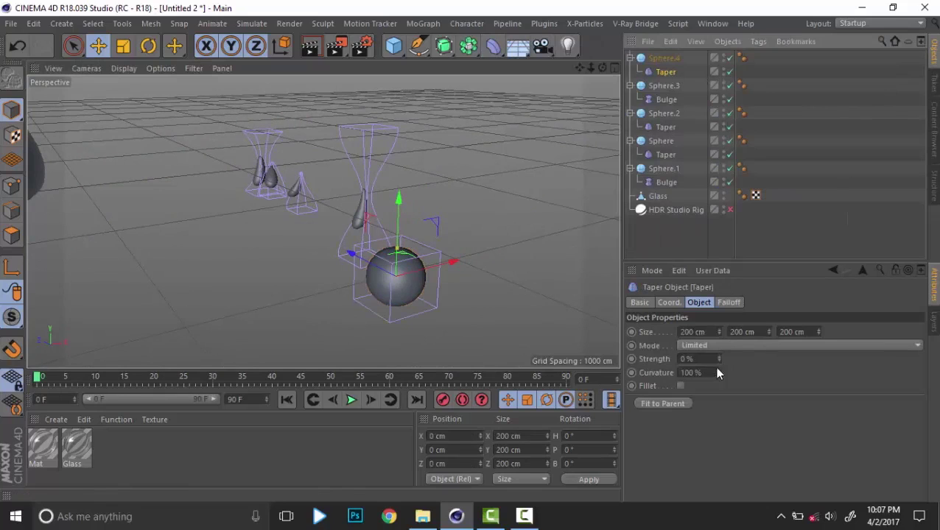
click(676, 404)
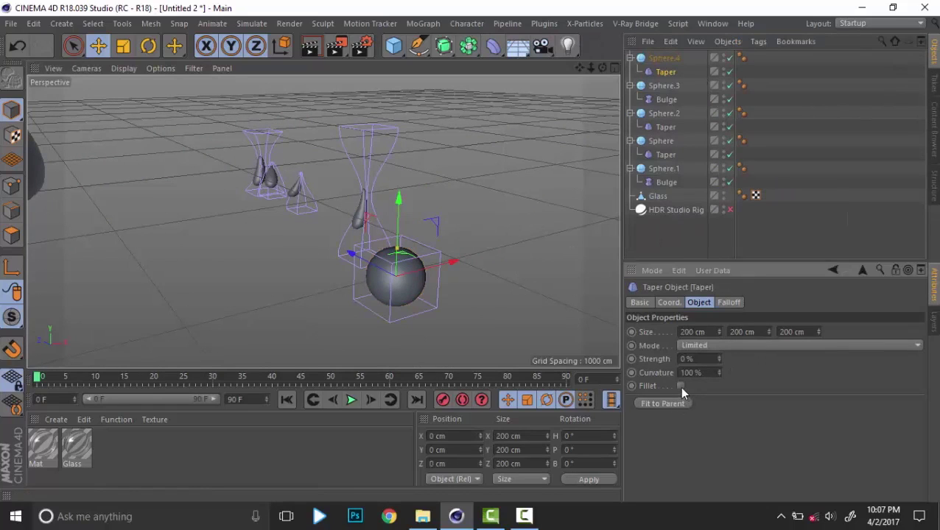
Set the Taper strength to 87 % and its Y size to 349 cm, and enable its fillet.
mouse_move(720, 361)
mouse_down()
mouse_move(758, 360)
mouse_move(730, 360)
mouse_up()
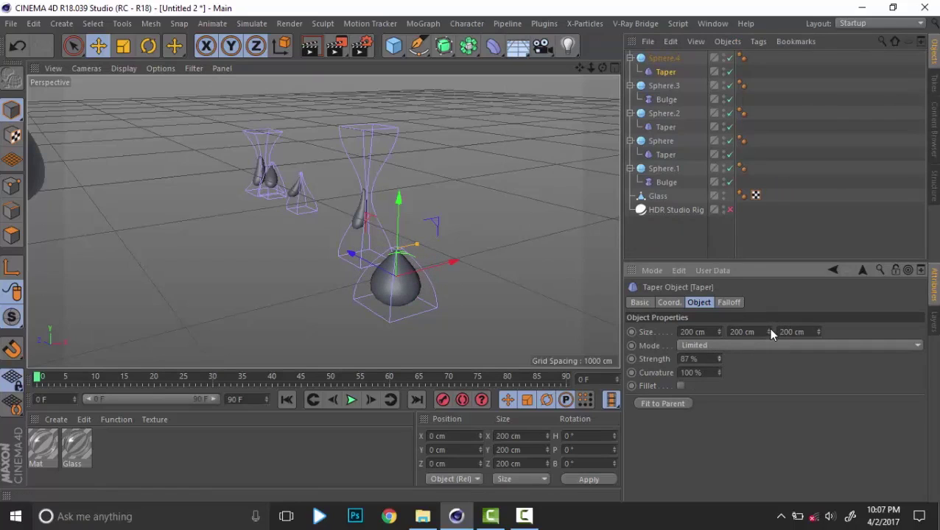
scroll(434, 273, up, 8)
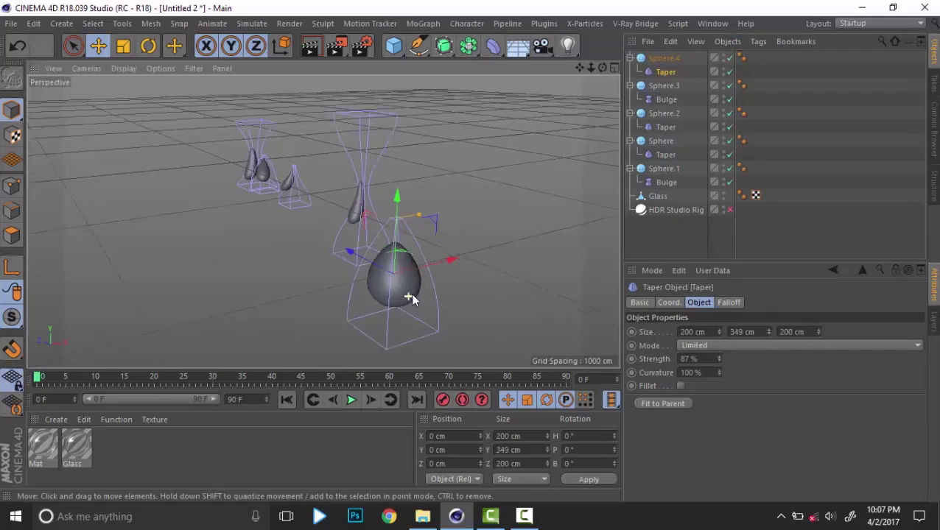
mouse_move(457, 260)
mouse_down()
mouse_move(484, 240)
mouse_move(457, 245)
mouse_up()
scroll(446, 232, down, 5)
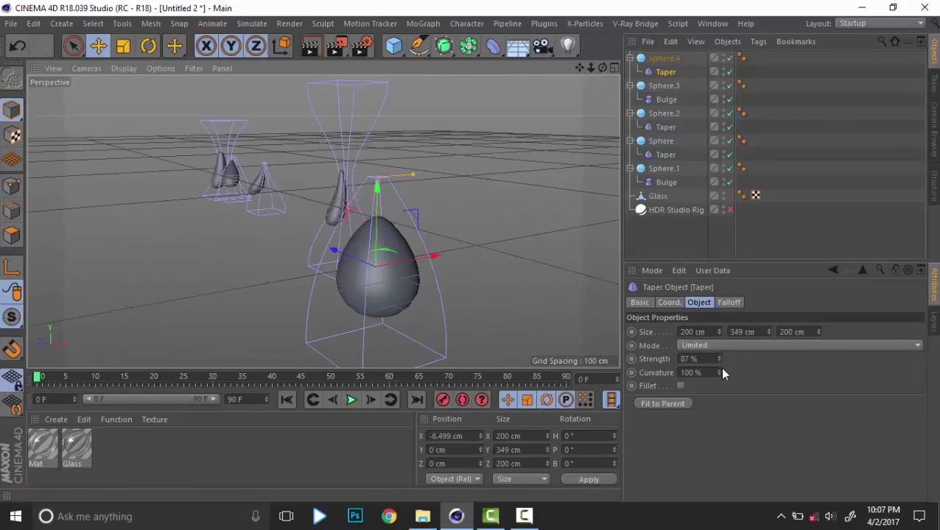
click(679, 386)
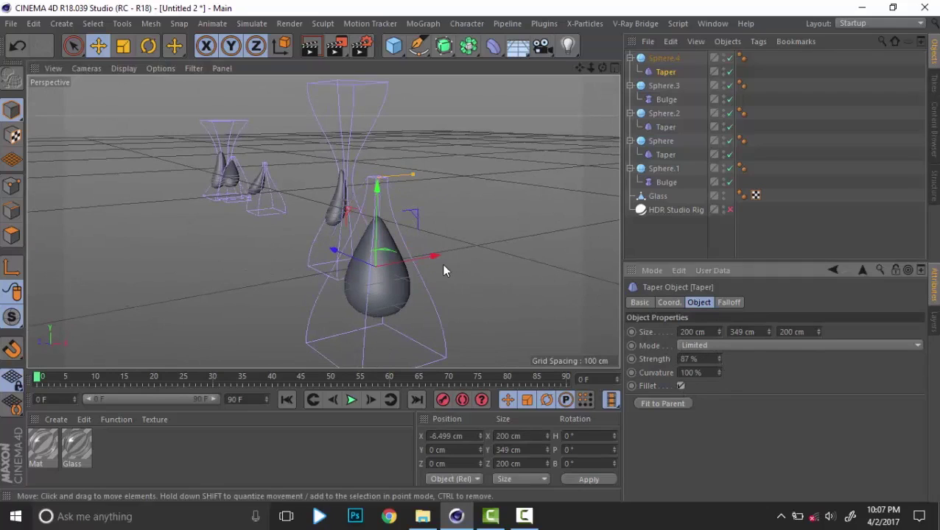
Offset the Taper deformer from its sphere to about X 111 cm, Y 90 cm.
drag(442, 271, 411, 221)
alt+drag(465, 287, 388, 247)
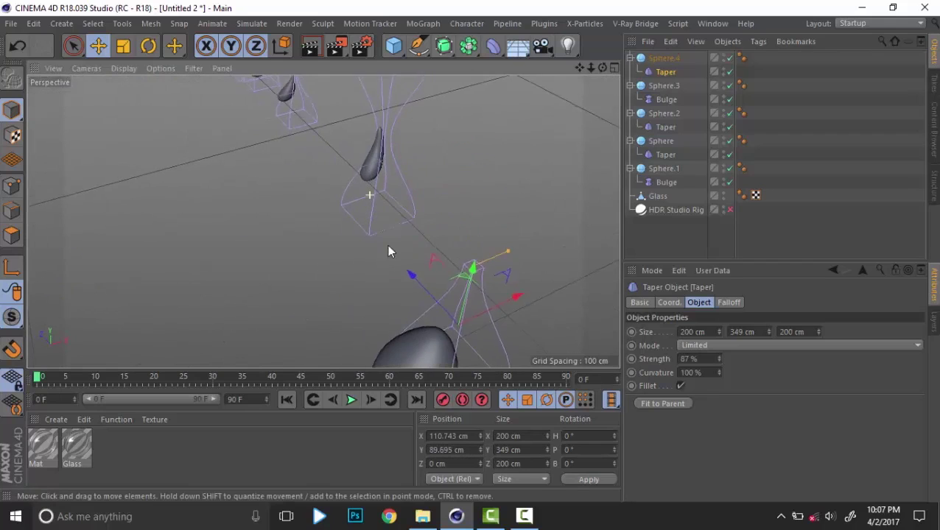
scroll(397, 254, down, 3)
alt+middle_drag(420, 261, 405, 181)
Reduce the radius of Sphere.4 to 34 cm and select its Taper deformer.
click(655, 60)
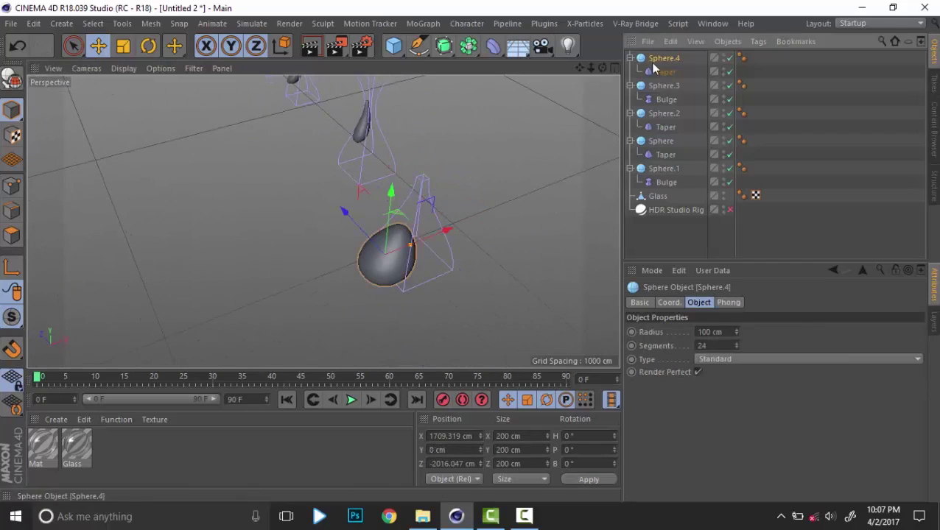
drag(736, 332, 736, 338)
alt+drag(501, 251, 525, 235)
drag(737, 331, 737, 342)
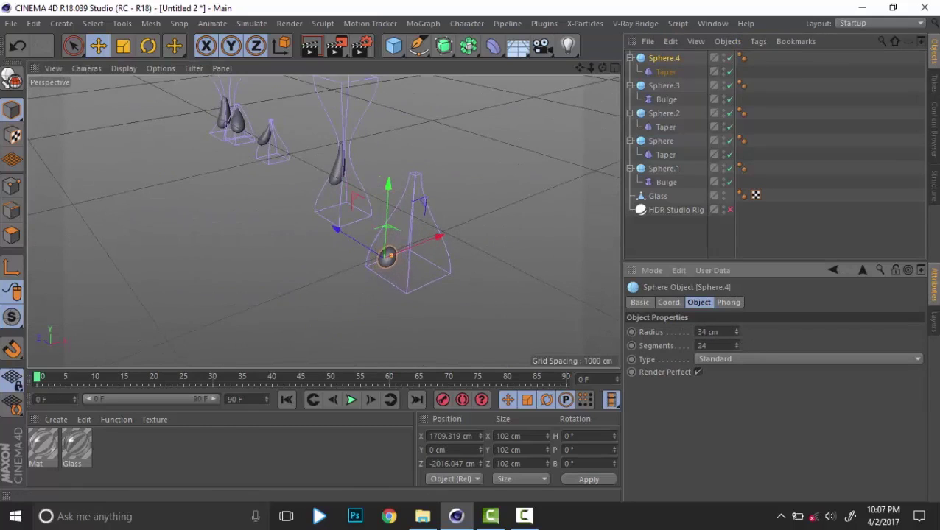
click(665, 72)
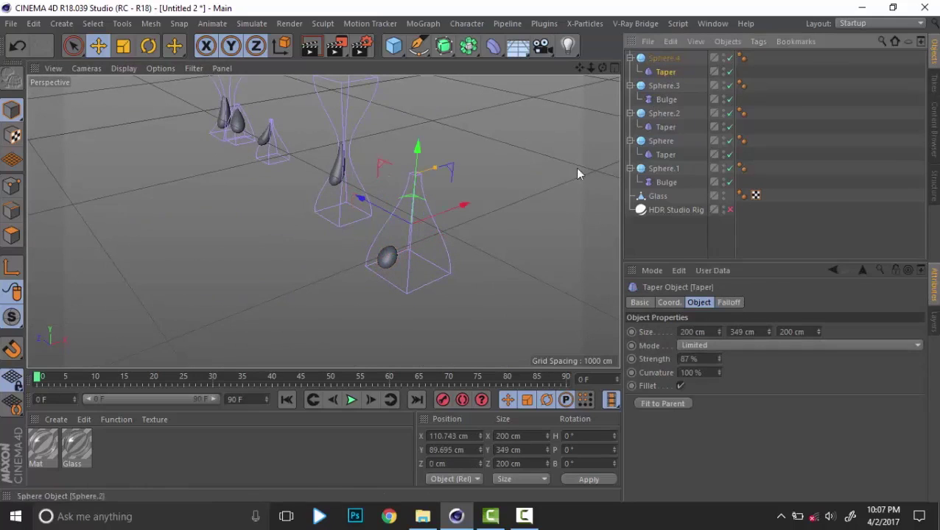
Lower the Taper of Sphere.4 to about Y 17 cm and duplicate Sphere.4 along Z to about -1755 cm.
drag(418, 144, 435, 221)
click(661, 58)
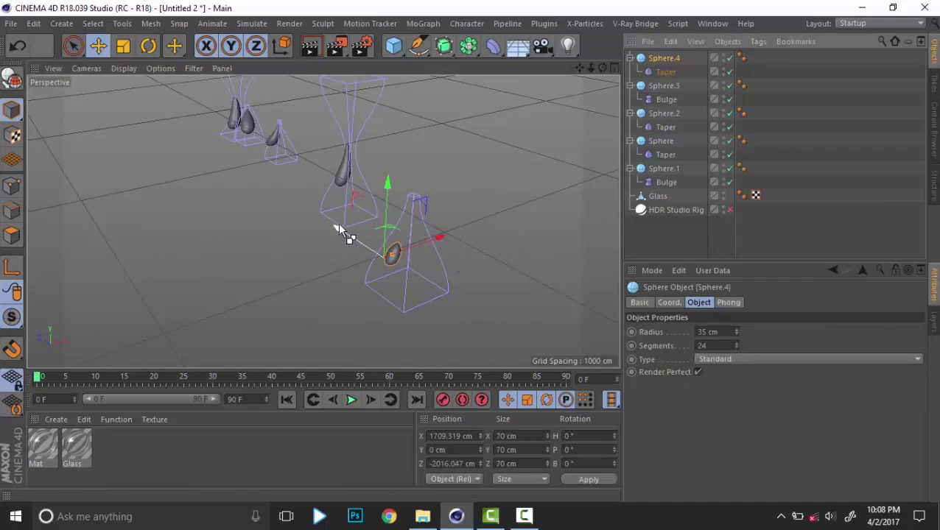
ctrl+drag(338, 223, 298, 198)
Shift the copied sphere's Taper to about X 57 cm and set the Sphere.5 radius to 46 cm.
click(681, 74)
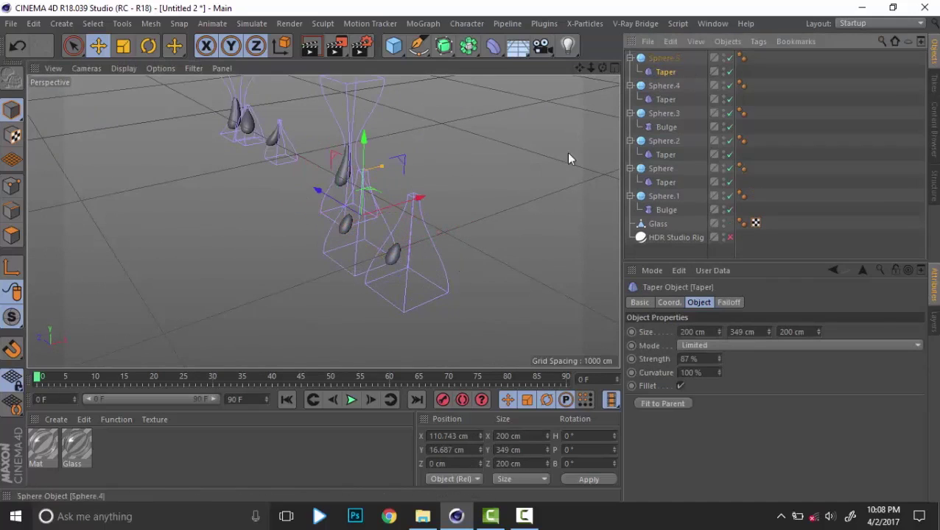
mouse_move(409, 205)
mouse_down()
mouse_move(419, 196)
mouse_move(399, 202)
mouse_up()
alt+drag(346, 242, 397, 222)
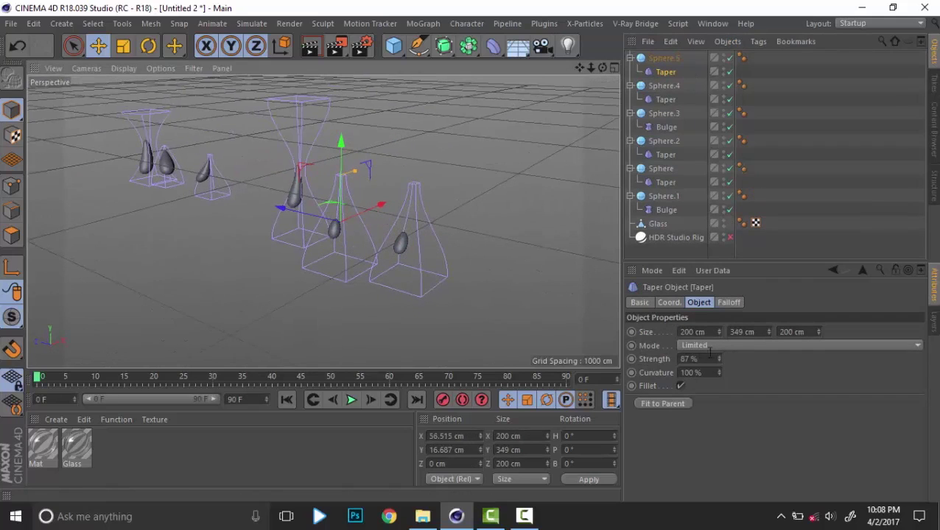
click(663, 58)
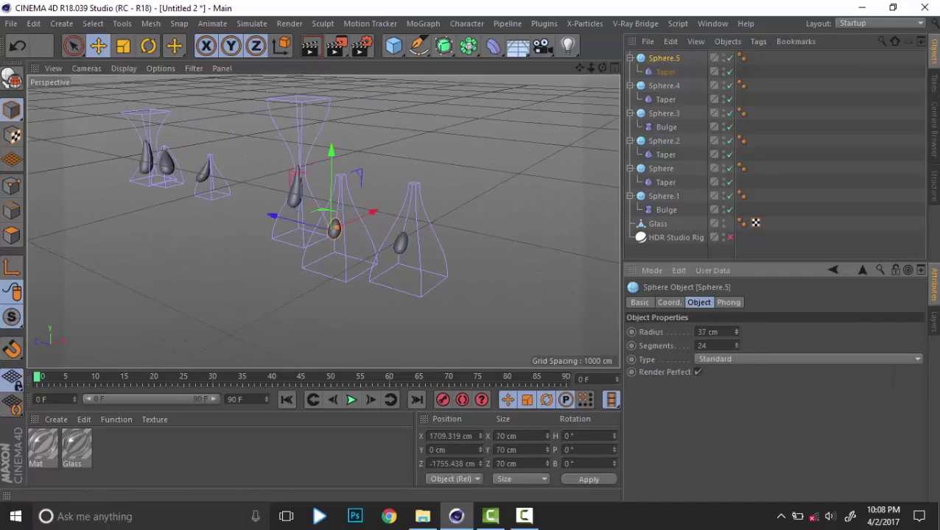
alt+drag(451, 260, 380, 284)
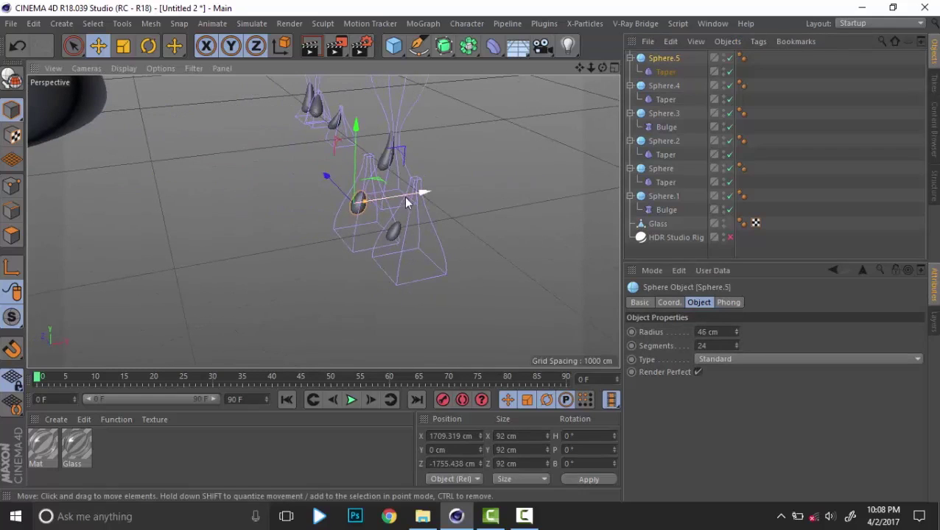
Move Sphere.5 along X to about 1778 cm and raise its Taper to about Y 24 cm.
drag(407, 198, 427, 196)
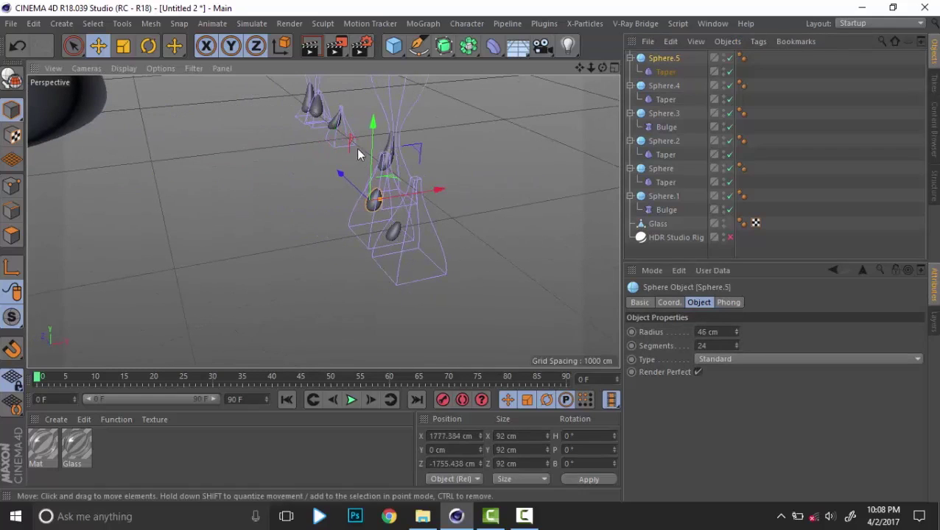
drag(370, 135, 374, 115)
click(665, 72)
alt+drag(373, 201, 590, 184)
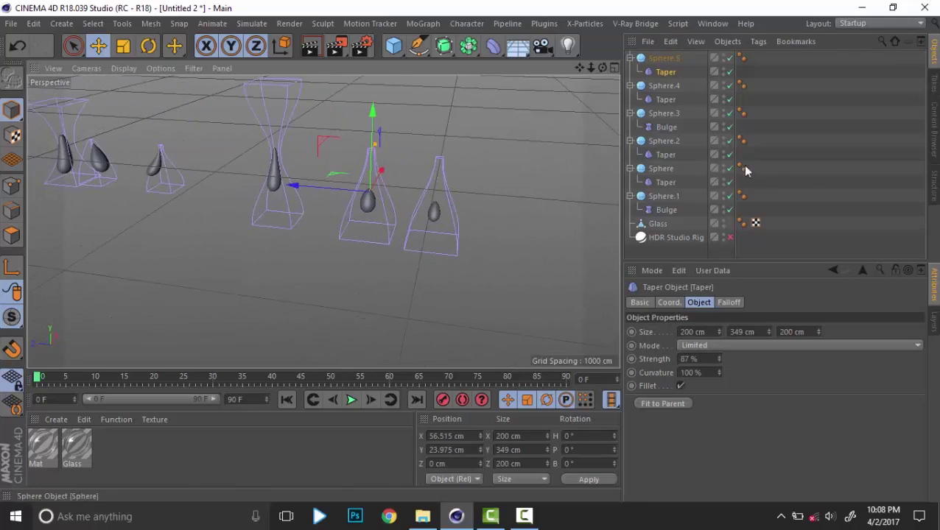
Hide the Taper and Bulge deformers of all six spheres in the viewport.
click(741, 111)
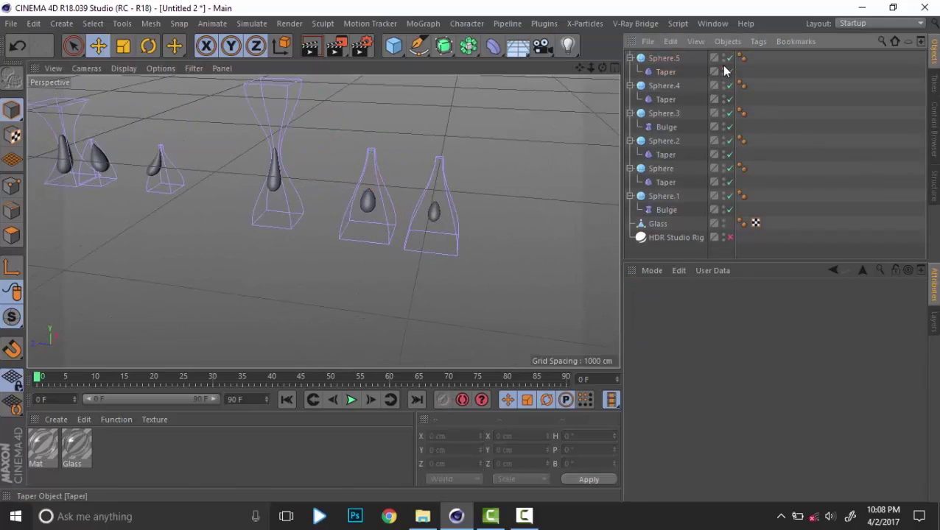
click(726, 70)
click(732, 129)
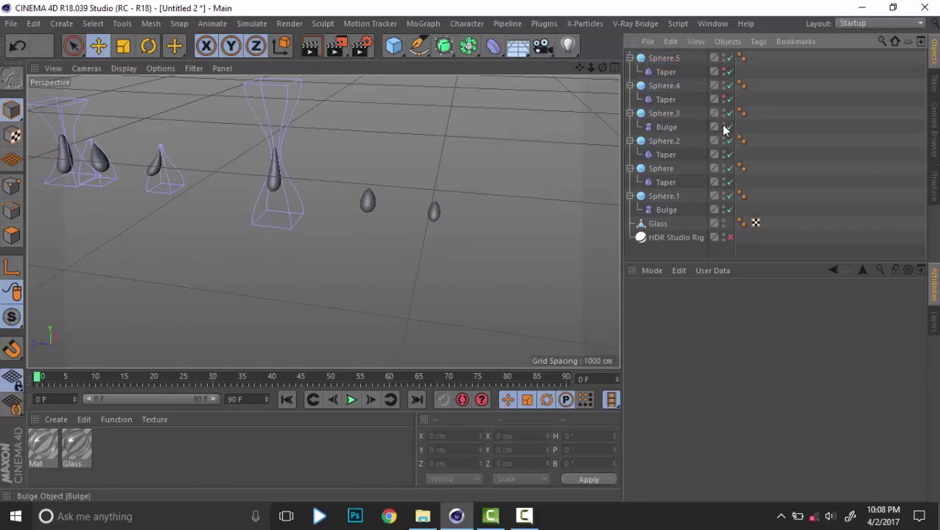
click(724, 130)
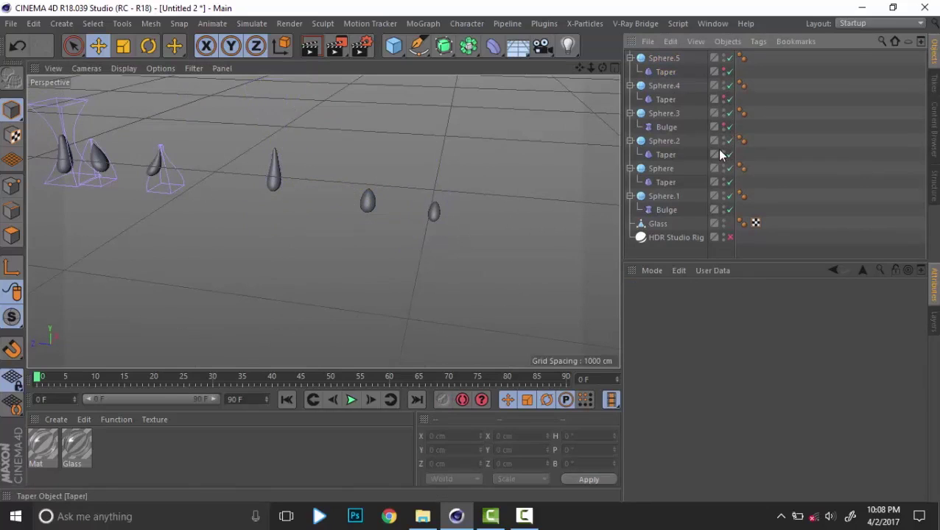
click(722, 155)
click(723, 153)
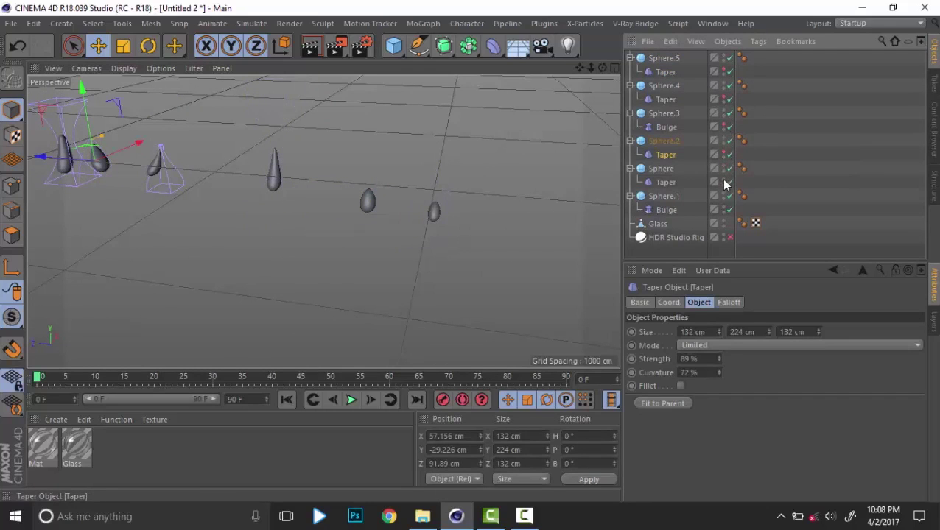
click(724, 184)
click(724, 210)
click(750, 206)
scroll(297, 203, down, 5)
alt+drag(323, 222, 201, 227)
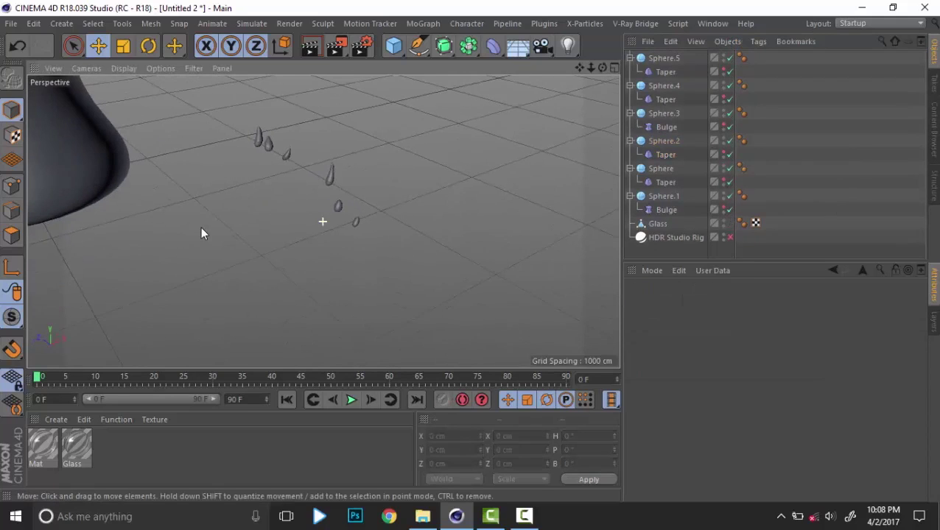
Collapse the hierarchies of all six spheres in the object list.
click(631, 58)
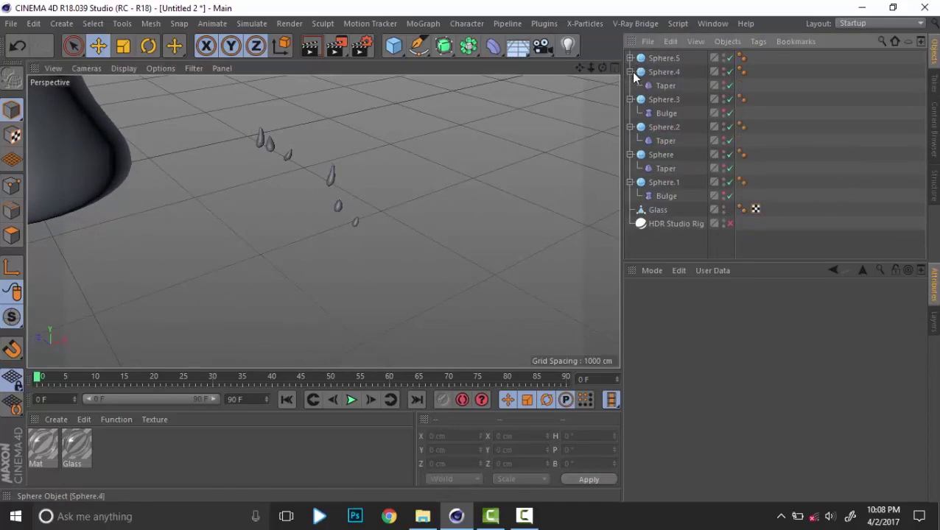
click(631, 72)
click(630, 85)
click(630, 100)
click(631, 114)
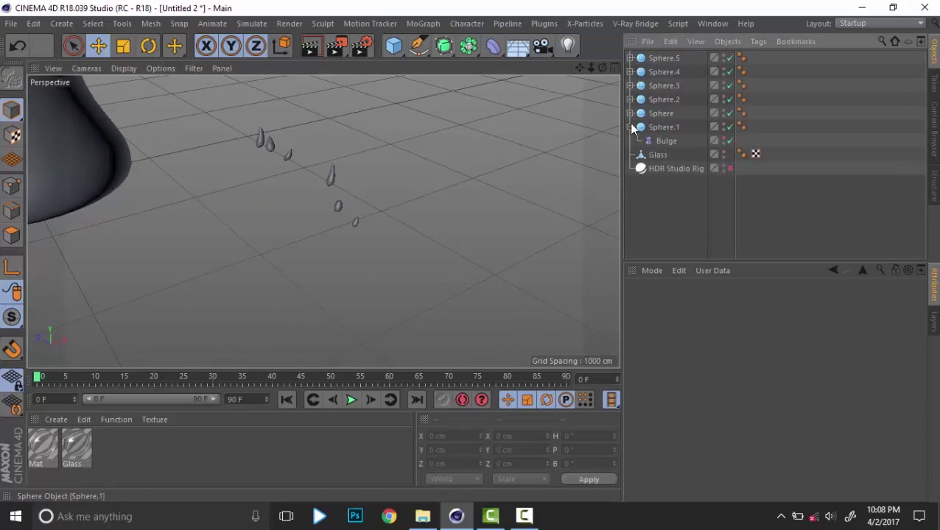
click(631, 127)
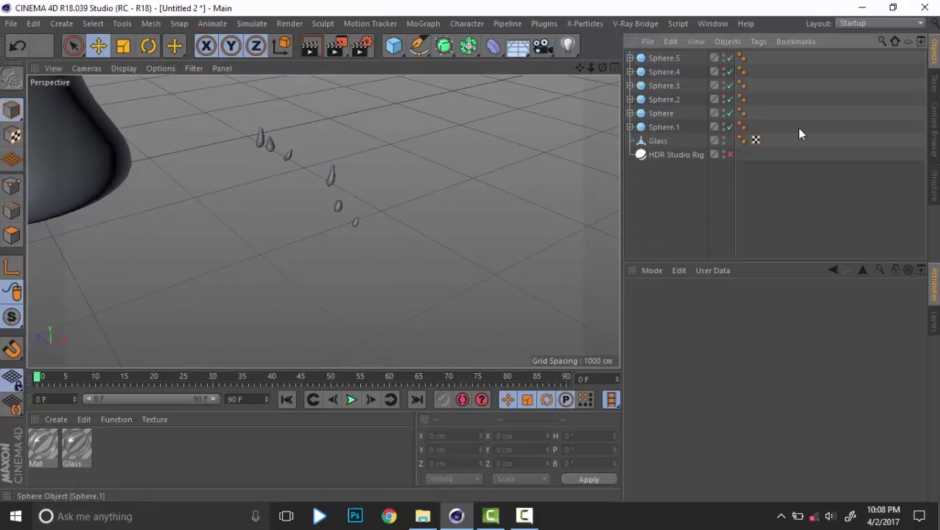
Add a MoGraph Cloner to the scene and make Sphere.5 its child.
click(421, 23)
click(446, 176)
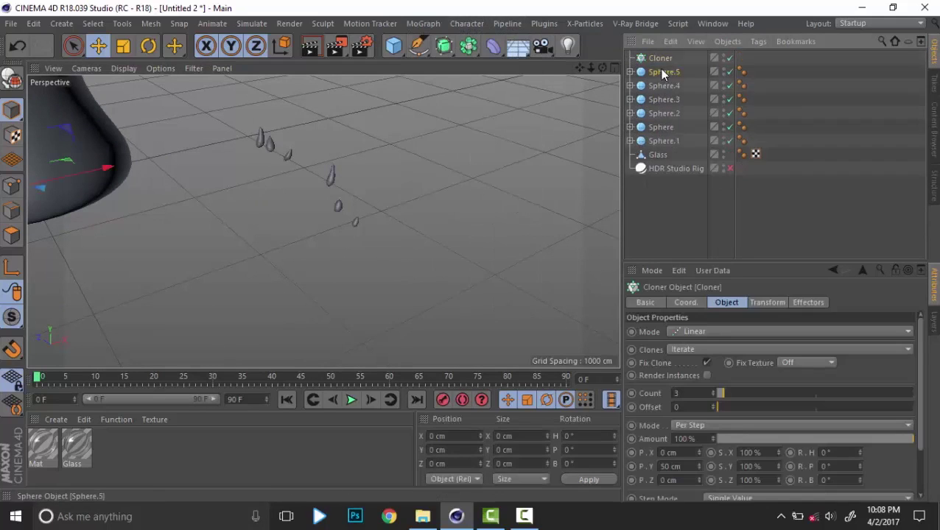
click(663, 71)
shift+click(664, 144)
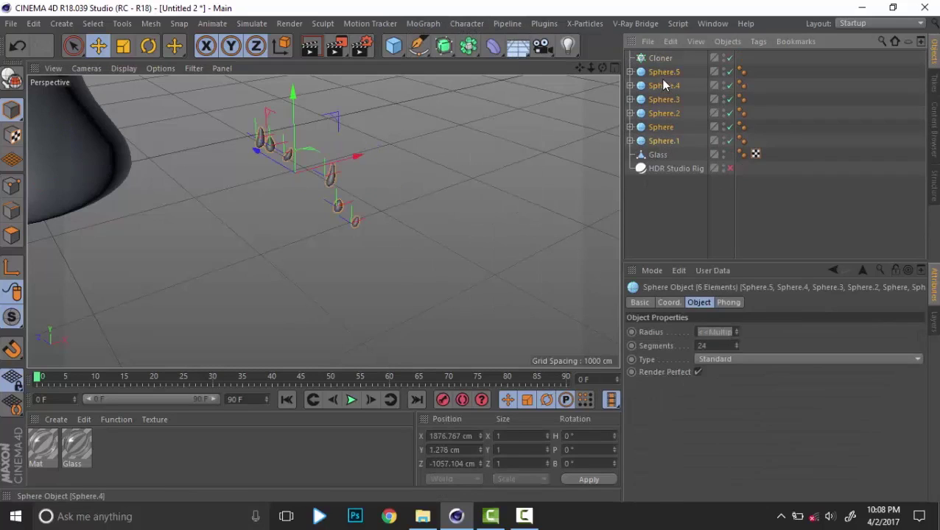
click(778, 96)
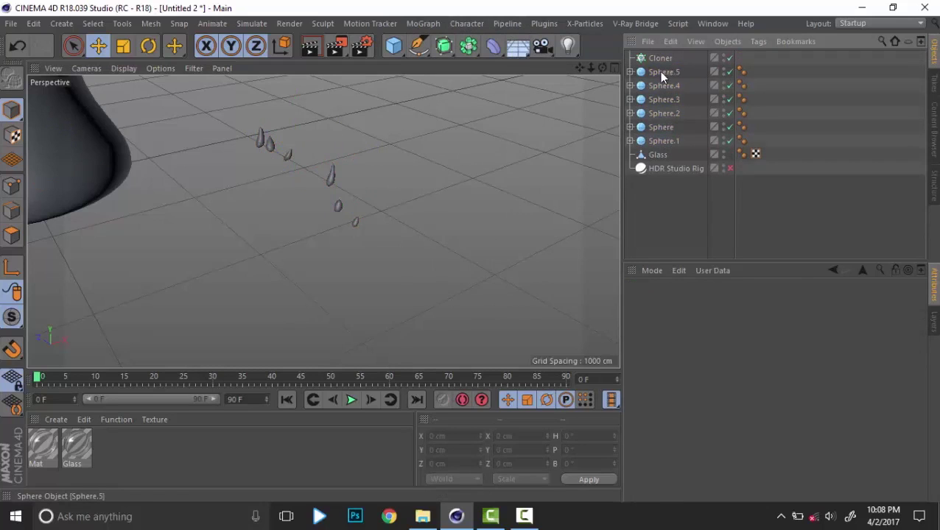
drag(661, 74, 652, 65)
Set the Cloner mode to Object and assign Glass as the object to clone onto.
click(660, 58)
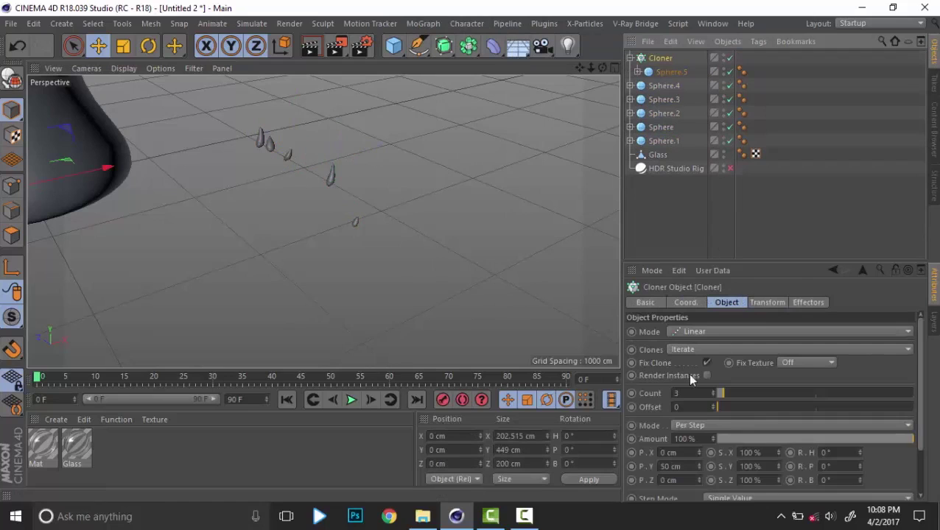
click(692, 332)
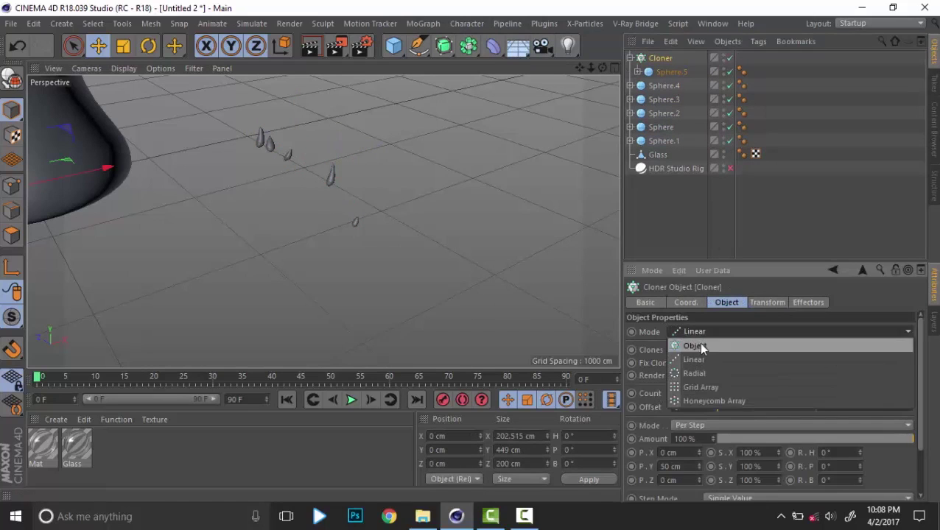
click(698, 342)
drag(658, 154, 692, 398)
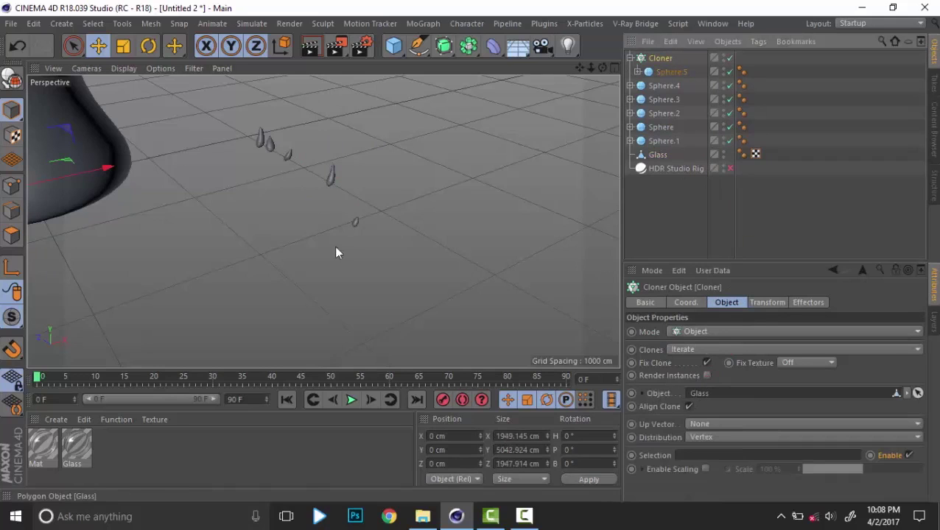
alt+drag(216, 202, 178, 179)
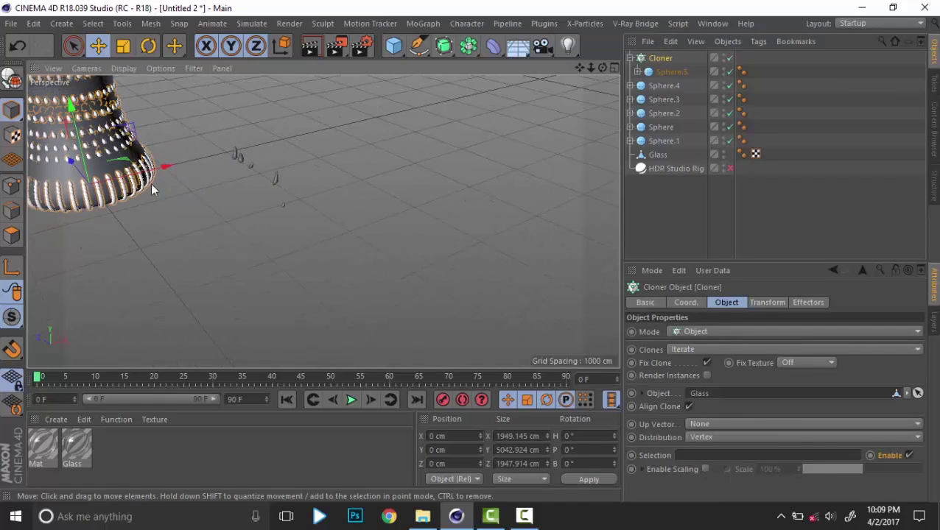
alt+middle_drag(151, 190, 283, 240)
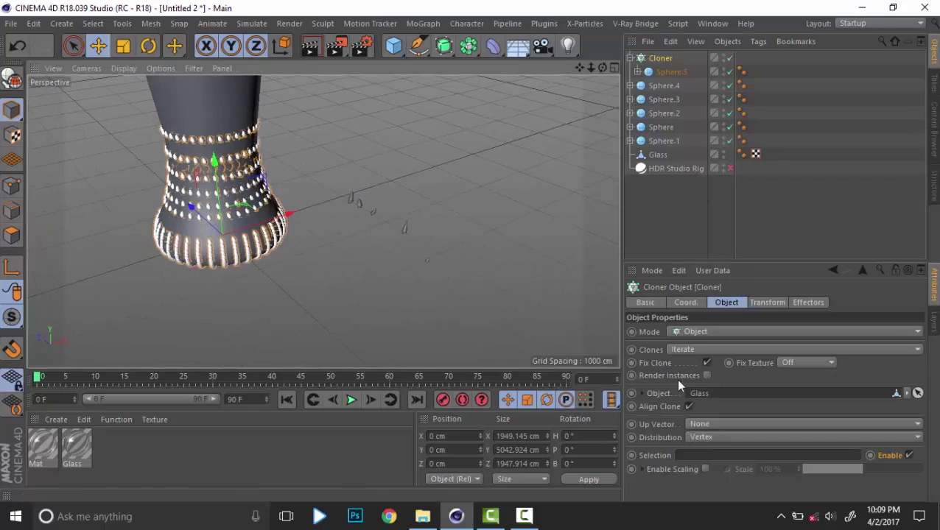
Change the Cloner's distribution on the glass to Surface.
click(698, 439)
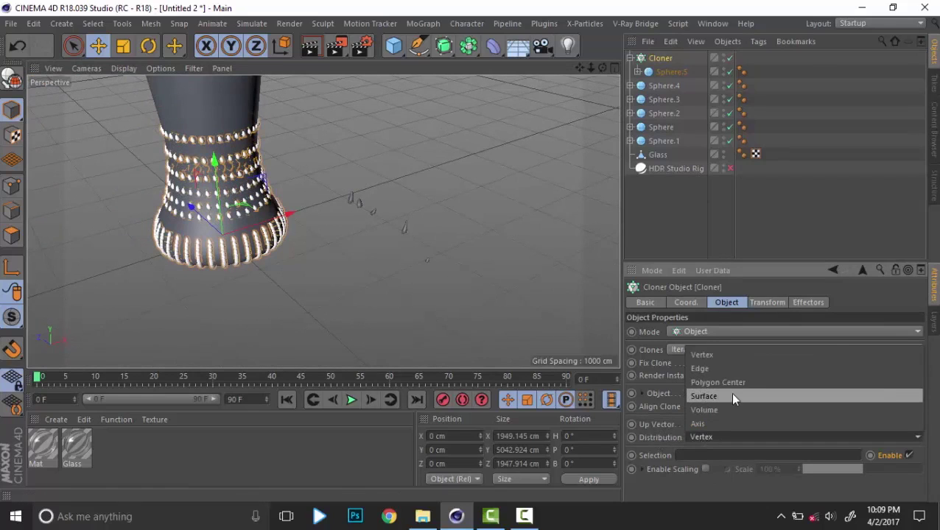
click(730, 396)
alt+drag(320, 240, 302, 324)
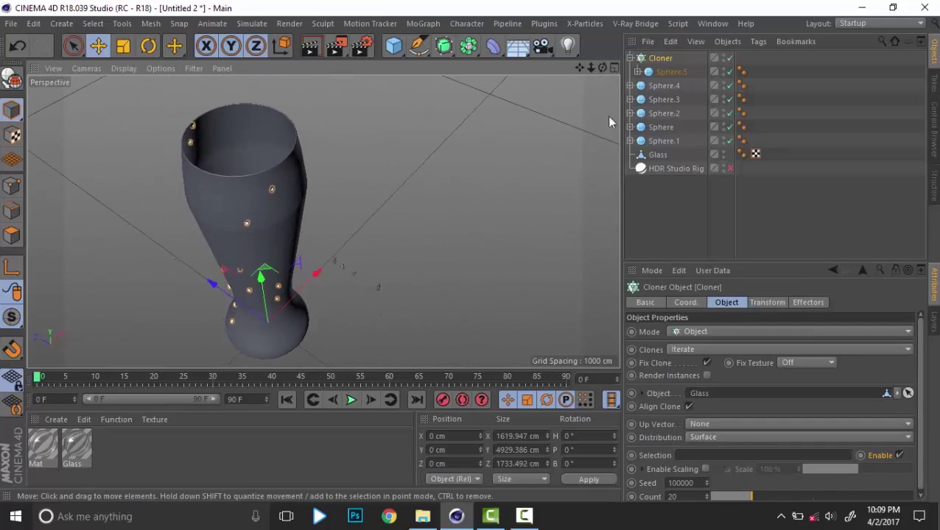
Place the remaining five spheres inside the Cloner and collapse its hierarchy.
click(663, 86)
shift+click(671, 141)
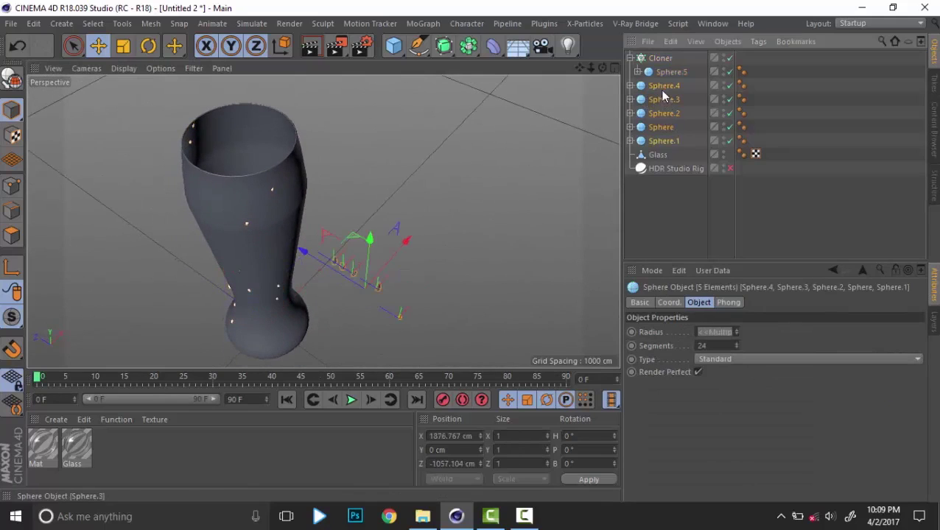
drag(665, 76, 661, 60)
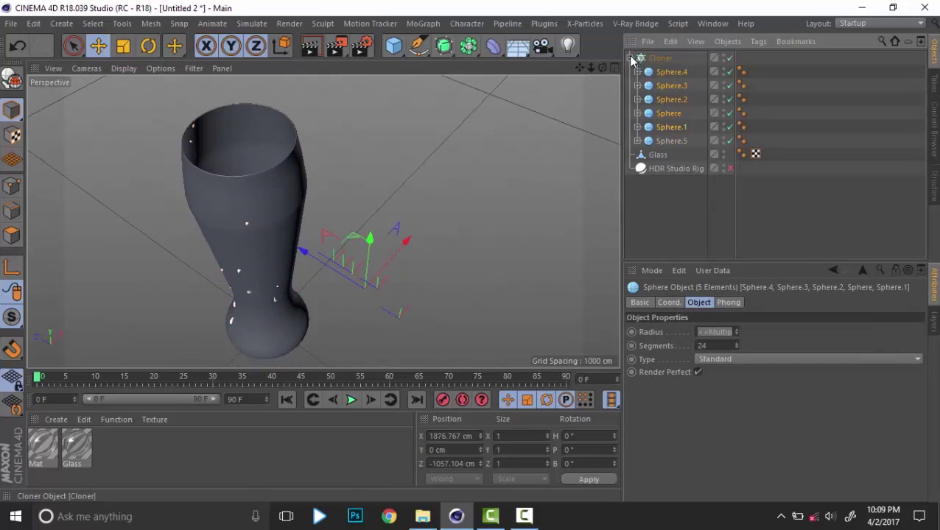
click(629, 58)
click(820, 104)
Set the Cloner's count to 150.
click(657, 61)
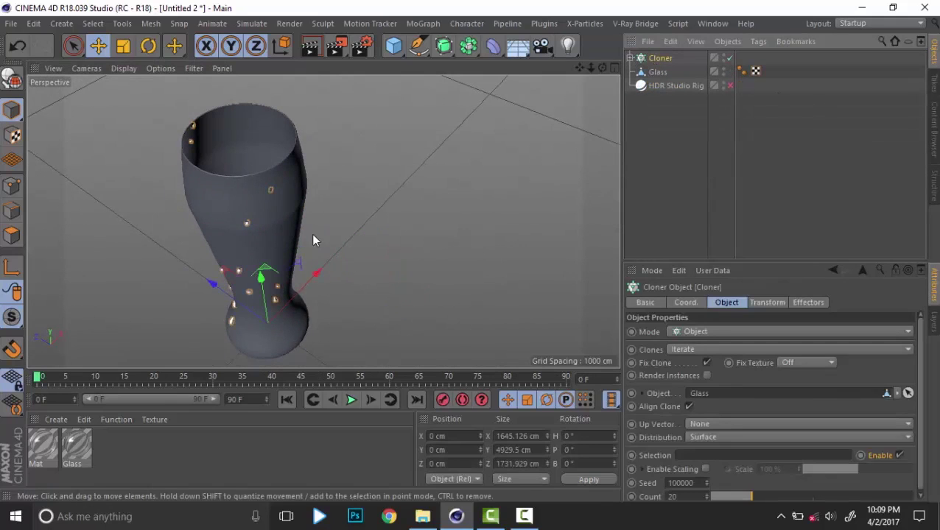
alt+drag(322, 221, 362, 131)
alt+middle_drag(348, 312, 389, 204)
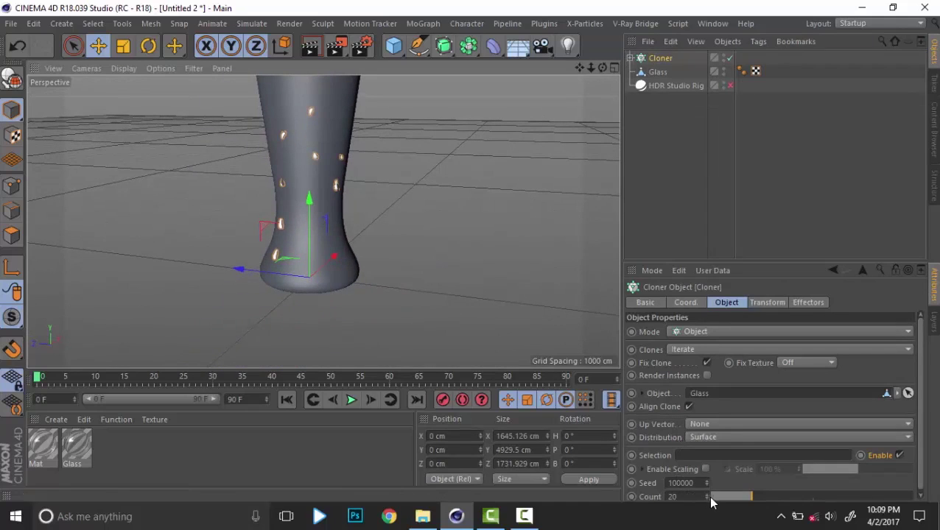
drag(697, 497, 594, 499)
text(150)
key(Return)
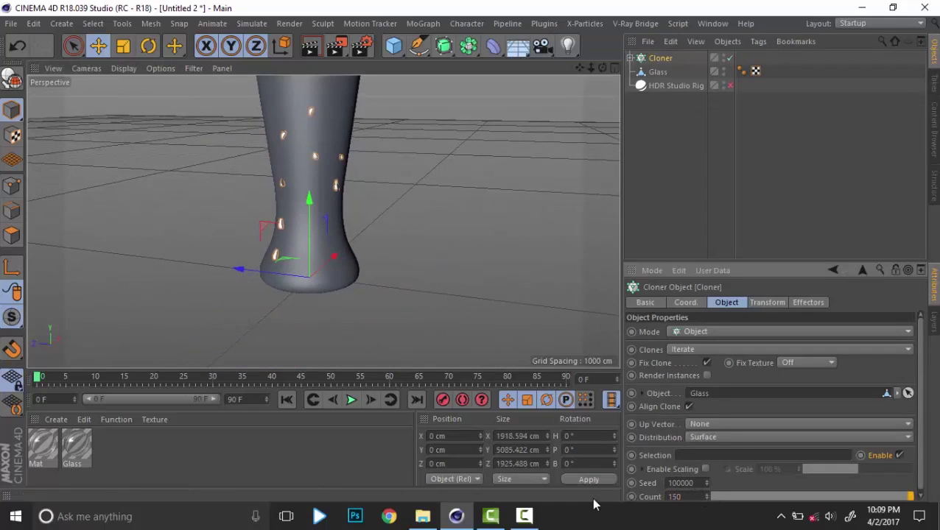
Examine how the cloned drops are spread over the glass and check the Cloner's Transform and Object settings.
mouse_move(379, 197)
alt+mouse_down()
mouse_move(383, 274)
mouse_move(358, 288)
mouse_move(367, 202)
alt+mouse_up()
click(645, 157)
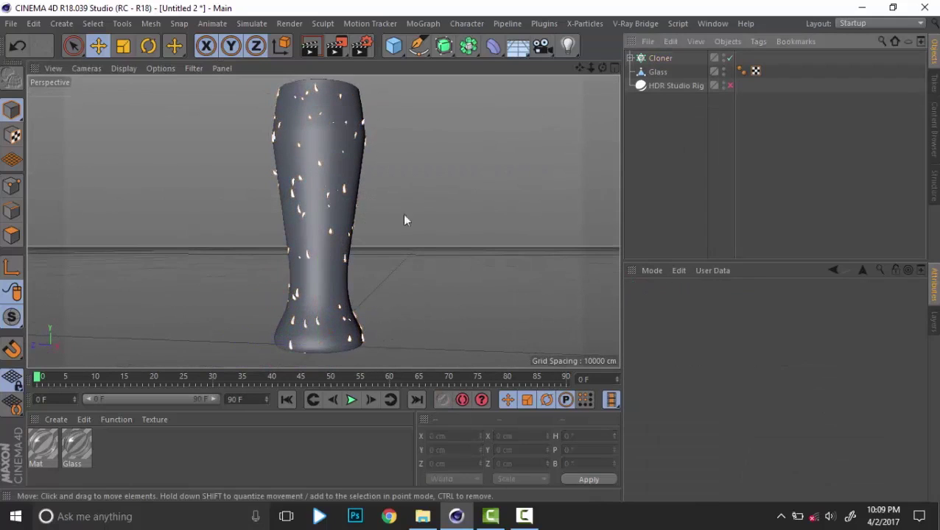
scroll(383, 204, up, 6)
scroll(359, 212, down, 2)
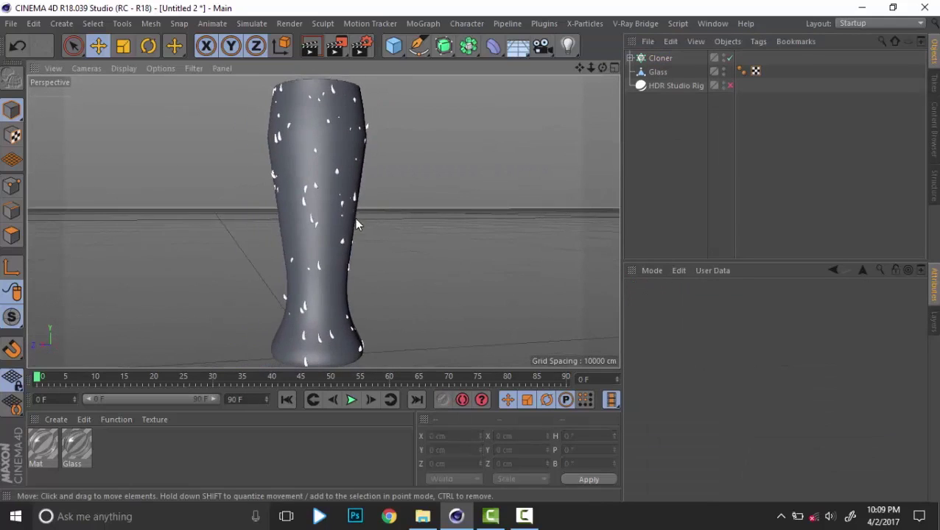
alt+middle_drag(357, 220, 351, 200)
alt+drag(352, 201, 354, 247)
click(653, 59)
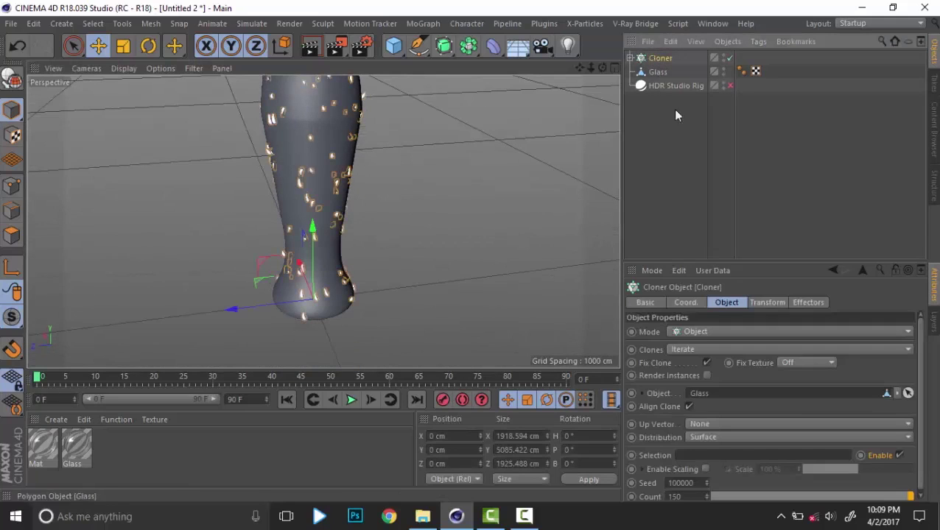
click(783, 302)
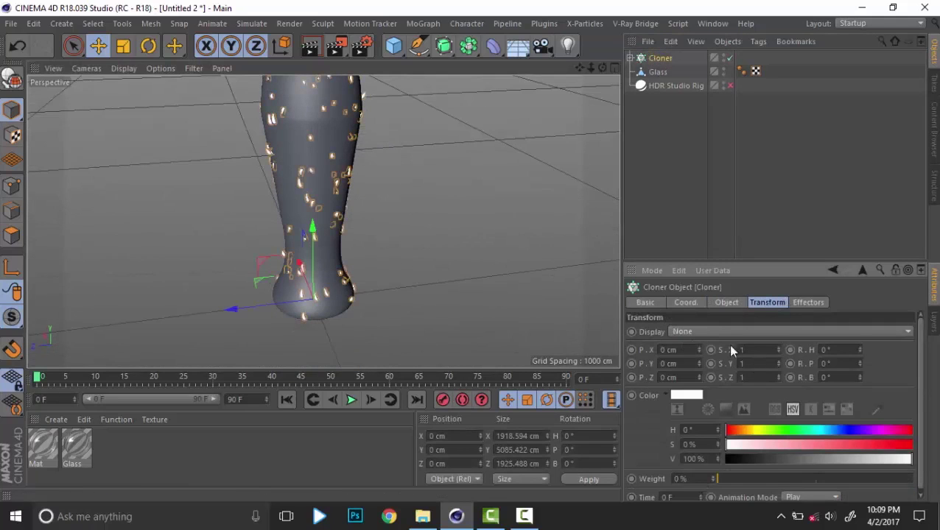
click(727, 303)
alt+drag(434, 258, 335, 250)
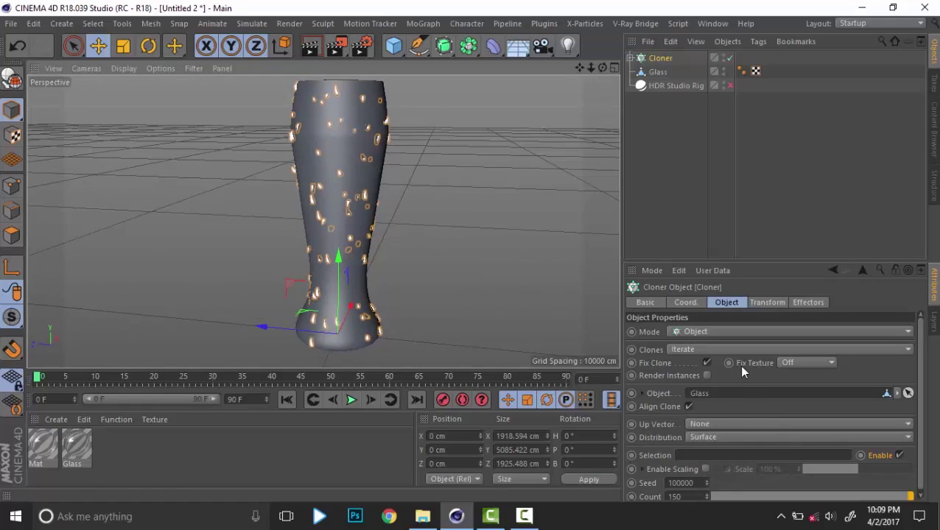
Add a Random effector to the Cloner and inspect the scattered drops on the glass.
click(423, 25)
mouse_move(454, 46)
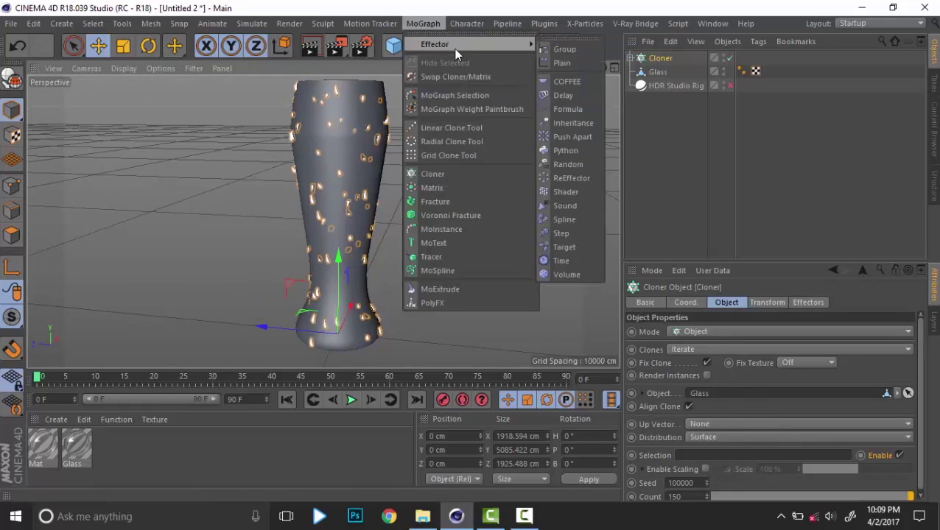
click(595, 165)
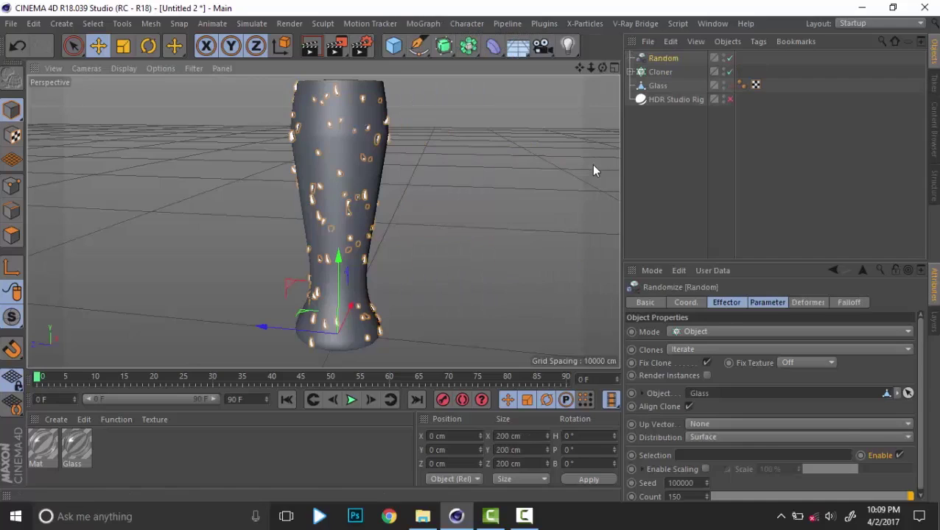
click(659, 74)
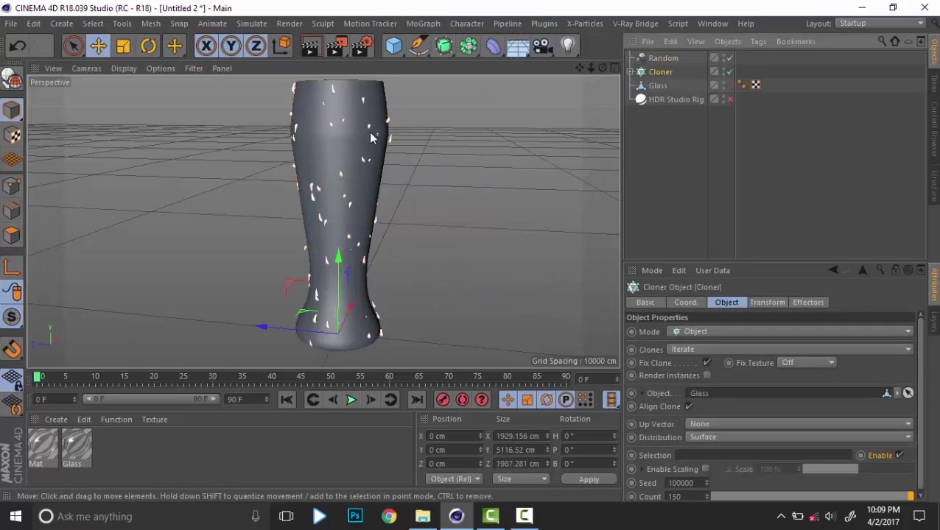
alt+drag(383, 184, 416, 328)
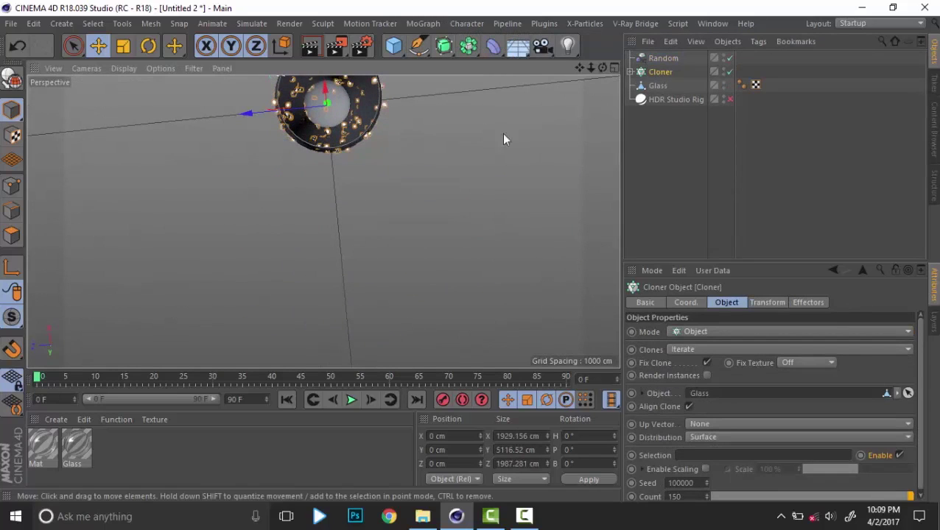
alt+drag(363, 160, 346, 83)
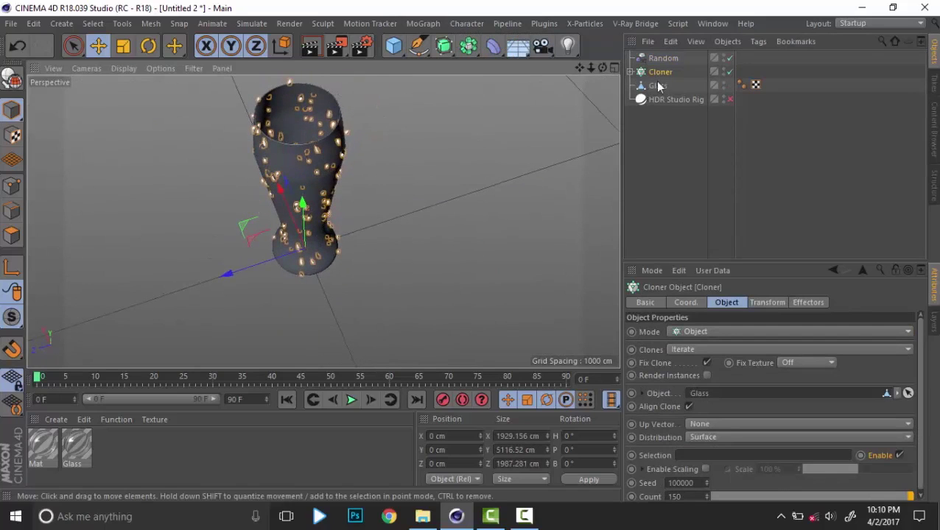
click(663, 59)
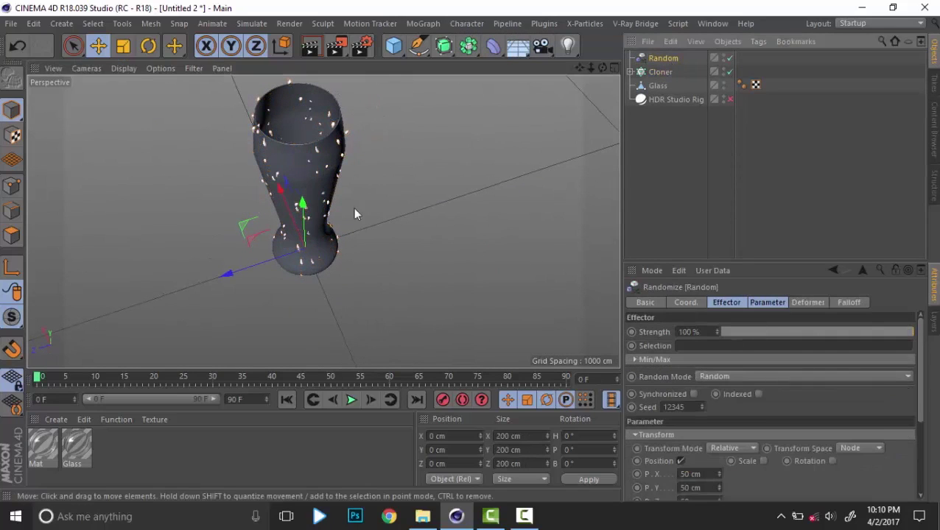
scroll(316, 152, up, 4)
alt+drag(320, 140, 344, 207)
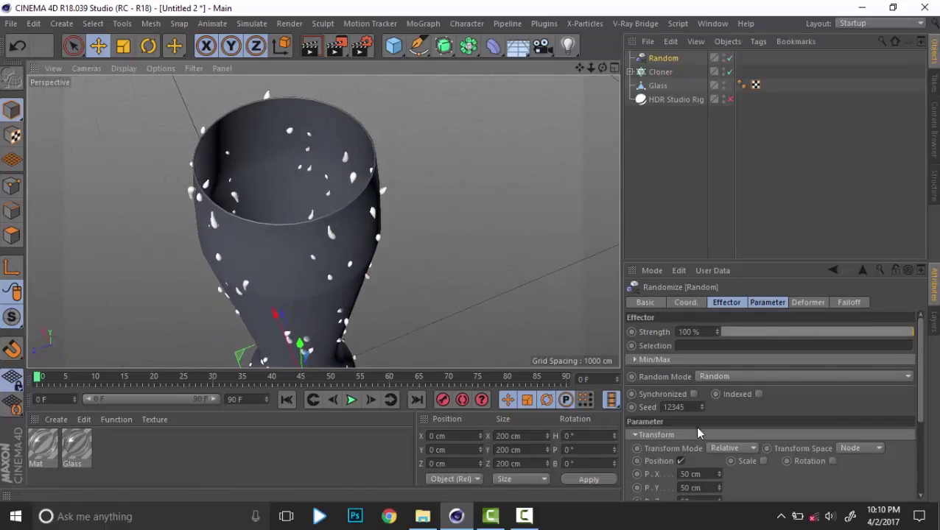
Set the Random effector's X, Y and Z position variation to 0 cm.
click(767, 303)
click(710, 370)
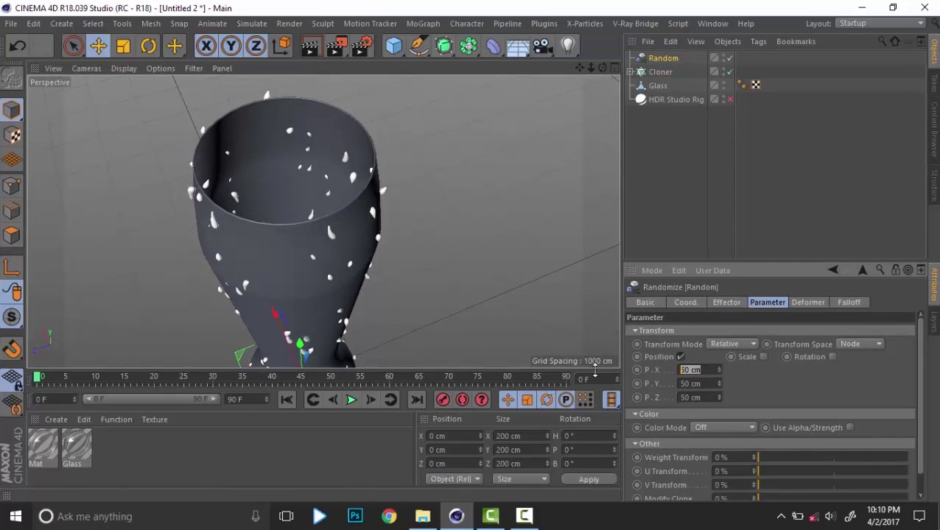
text(0)
key(Return)
click(690, 384)
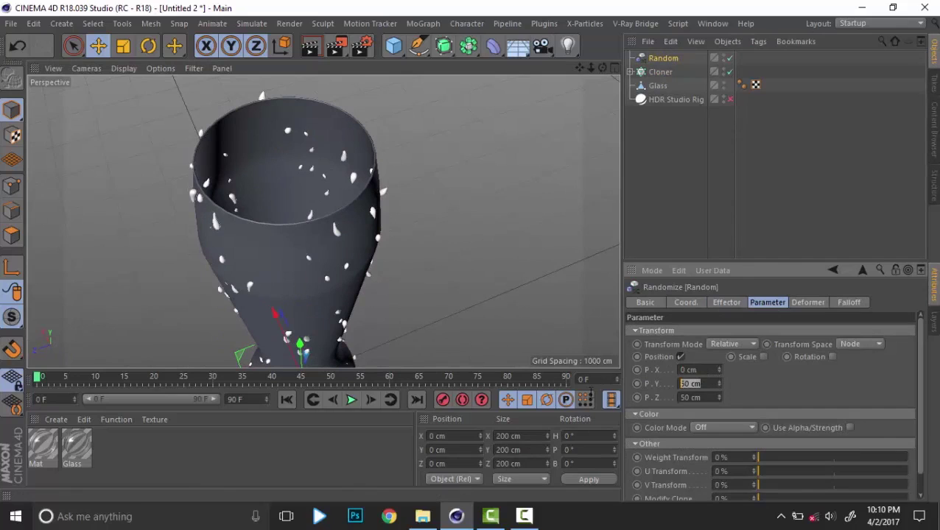
text(0)
key(Return)
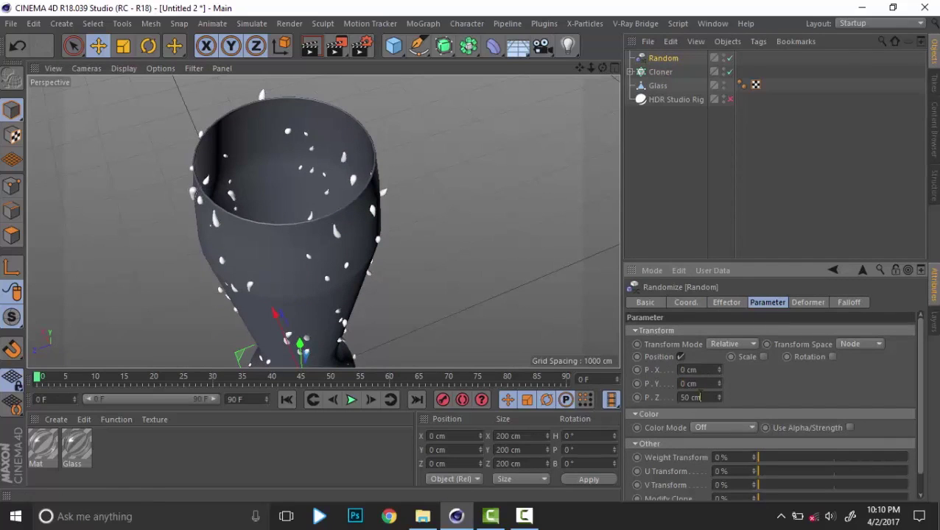
drag(701, 396, 564, 393)
key(Return)
click(692, 397)
text(0)
key(Return)
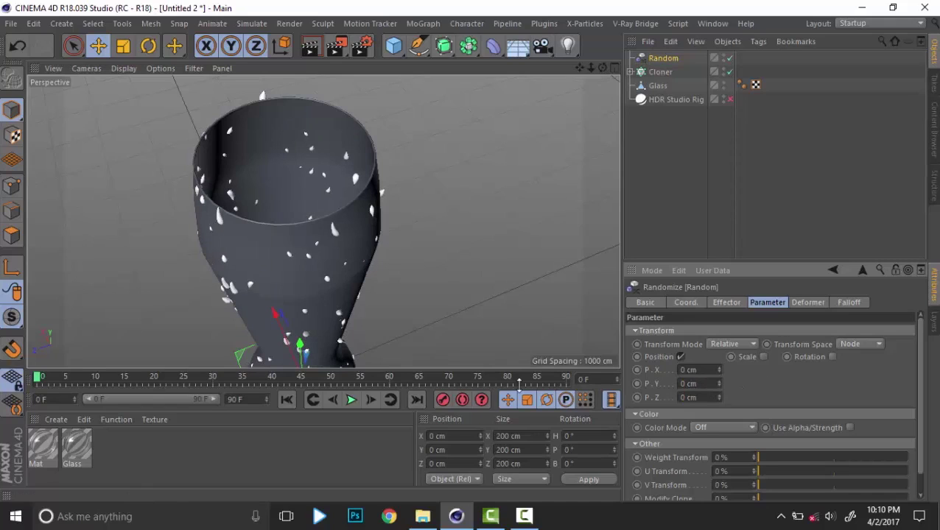
Enable Uniform Scale variation in the Random effector and set its scale to -1.
click(763, 357)
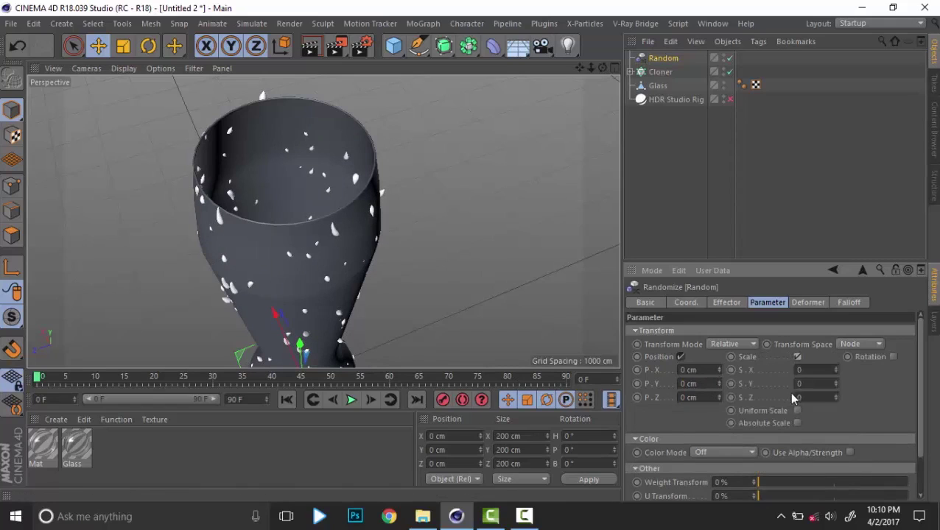
click(798, 416)
click(803, 370)
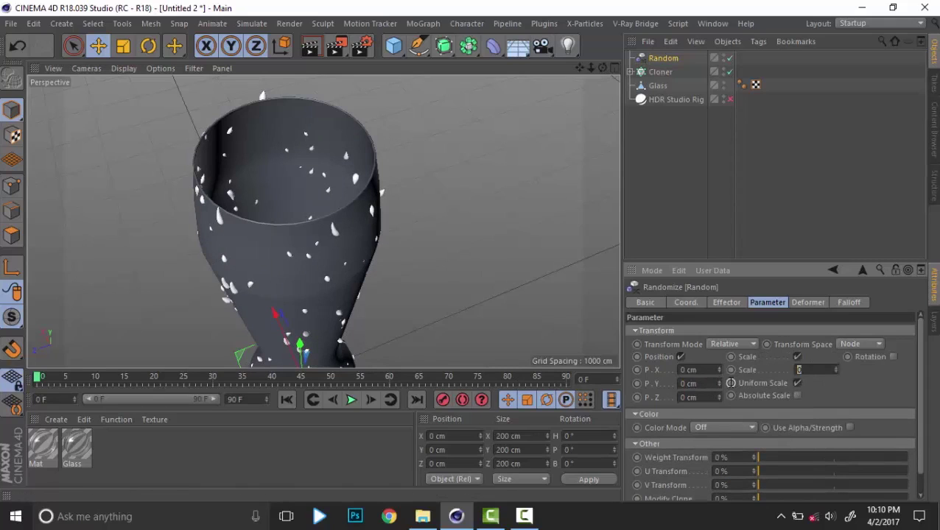
key(Return)
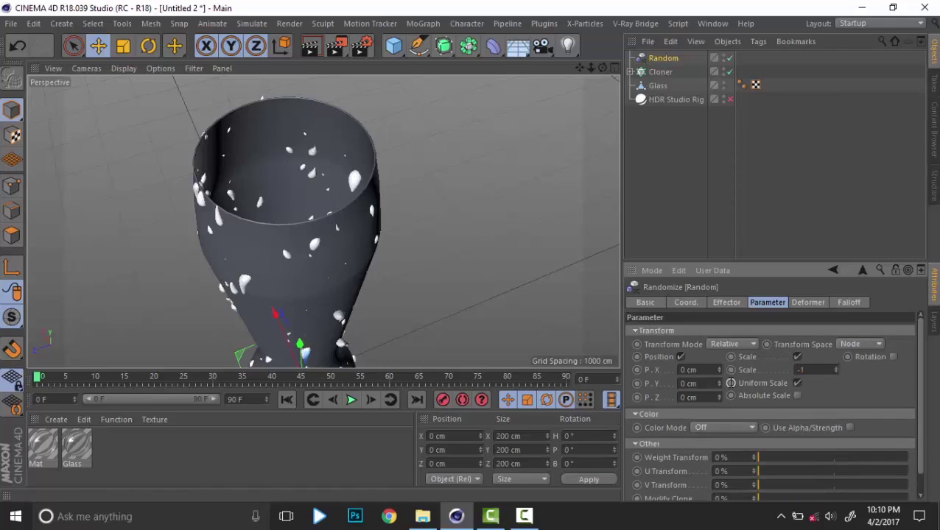
Reset the Random effector's scale to 0 and fine-tune the uniform scale to about -0.73.
drag(836, 371, 737, 379)
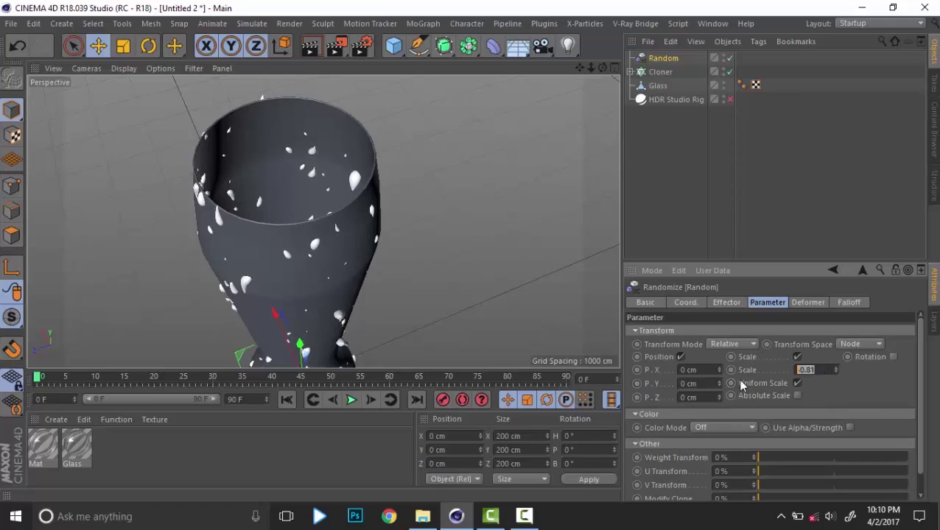
text(0)
key(Return)
drag(835, 370, 833, 380)
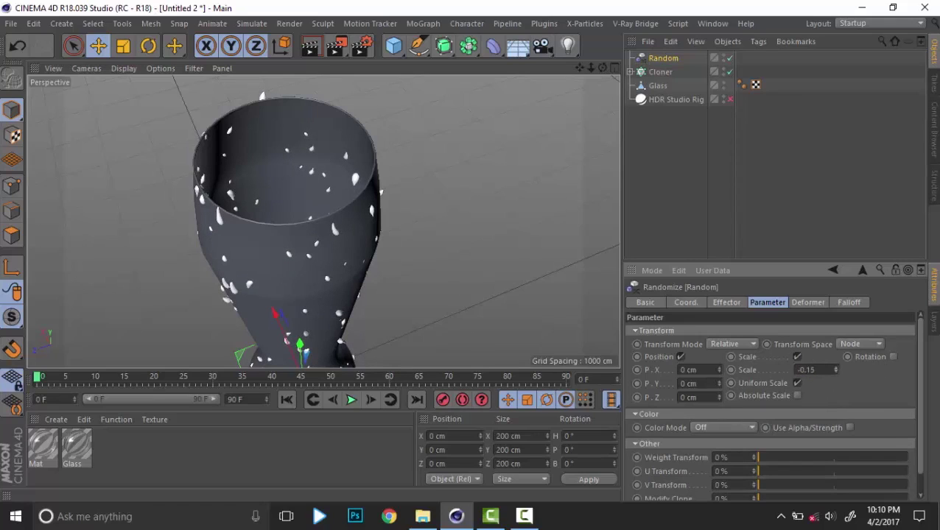
drag(834, 375, 834, 398)
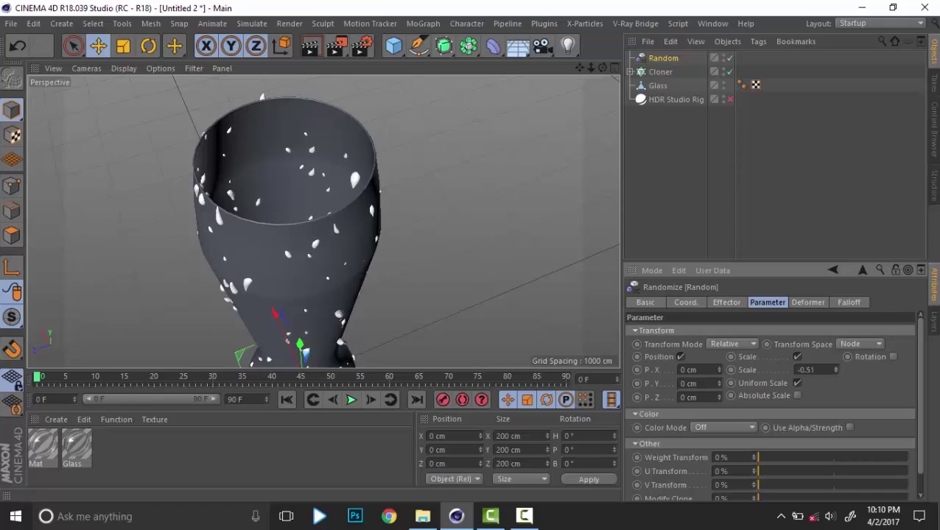
alt+middle_drag(324, 268, 330, 190)
alt+drag(330, 190, 333, 203)
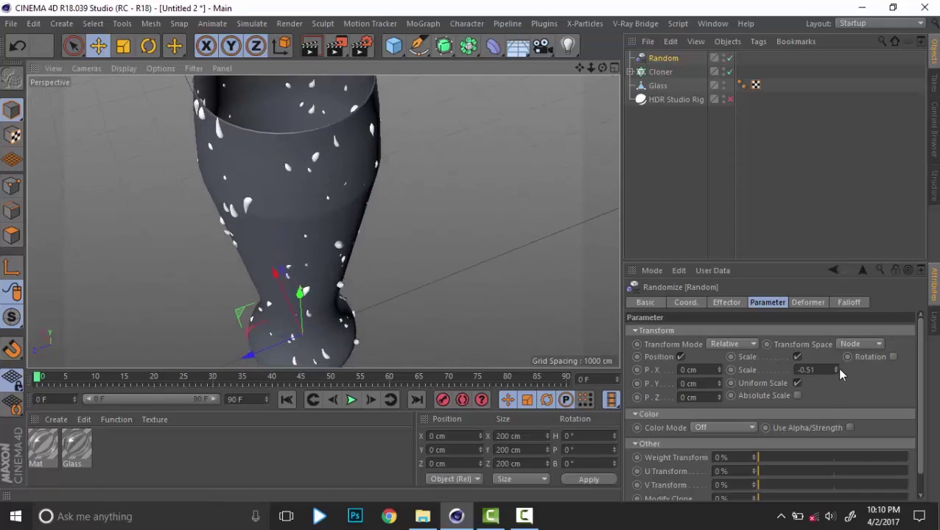
drag(836, 367, 836, 383)
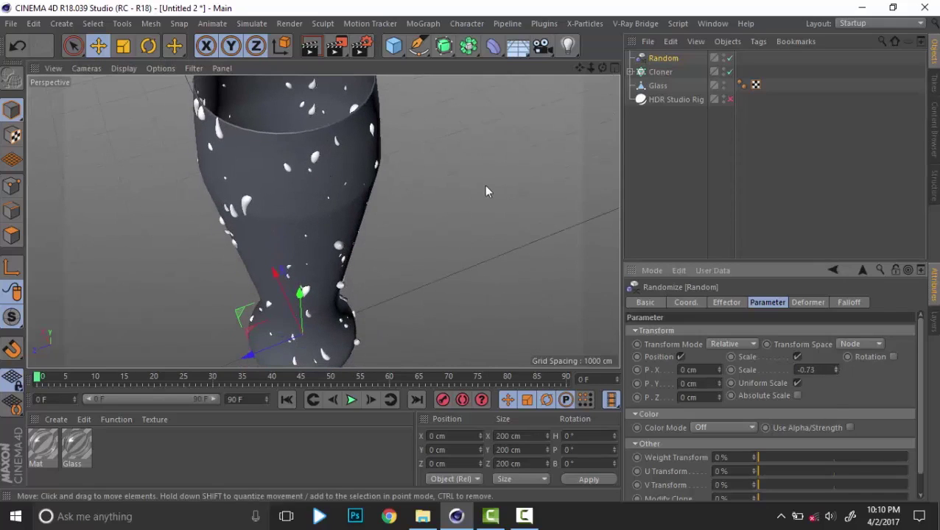
alt+drag(484, 184, 442, 217)
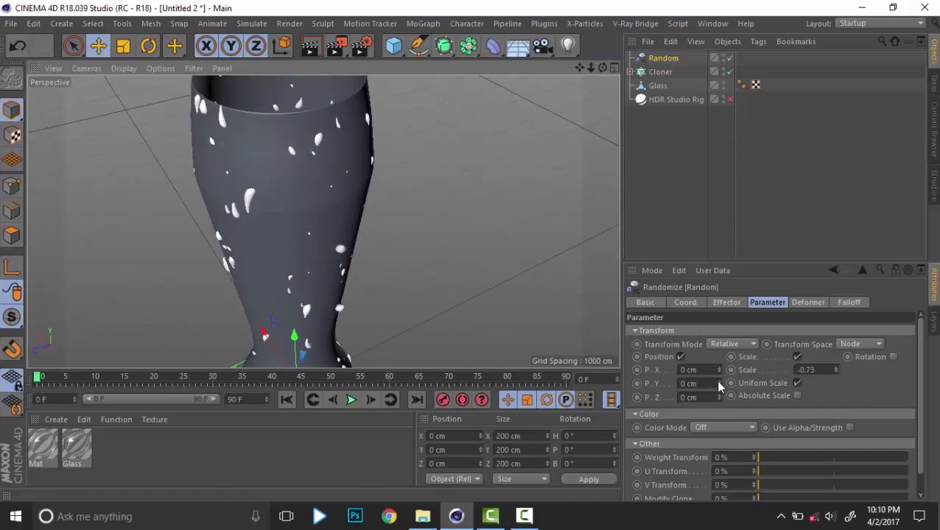
Try raising the Random effector's Y position to about 91 cm and changing X, undoing both adjustments.
drag(720, 387, 720, 413)
key(ctrl+z)
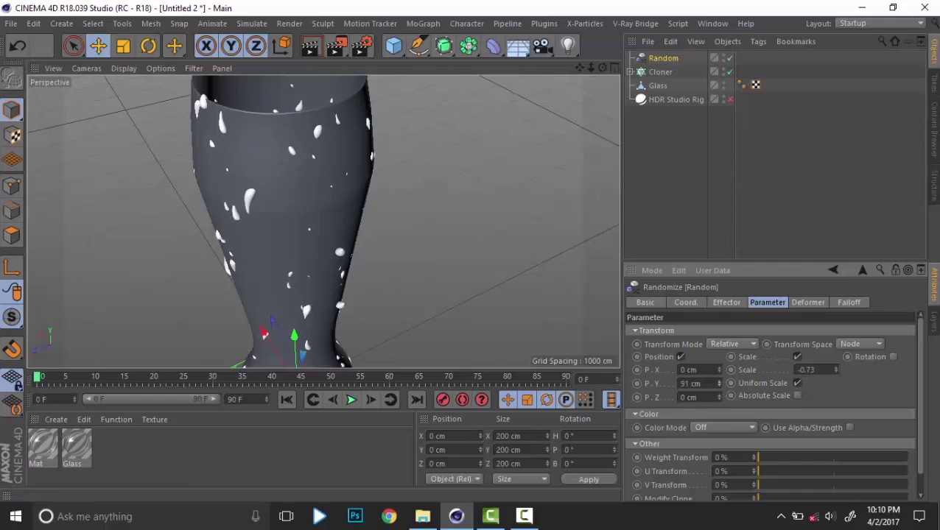
drag(719, 370, 719, 358)
key(ctrl+z)
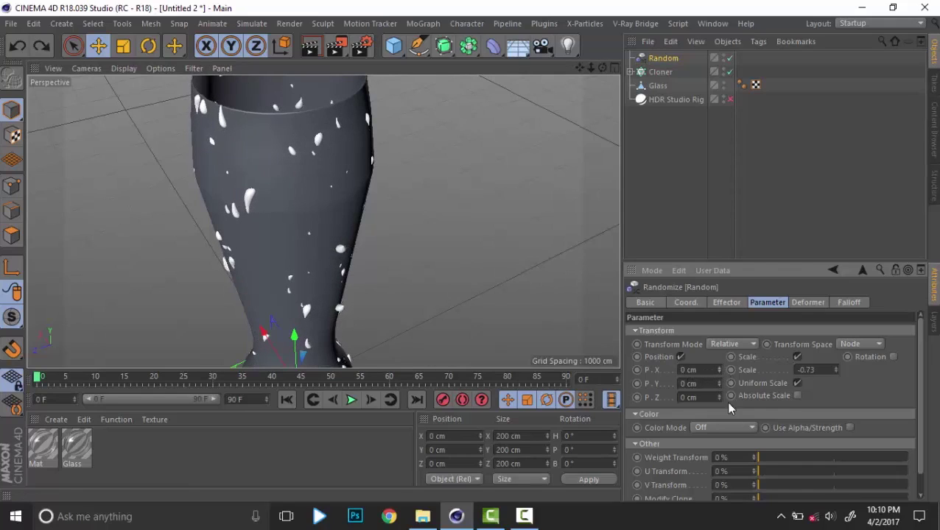
Enable the HDR Studio Rig and frame the whole glass from the front.
scroll(365, 304, down, 5)
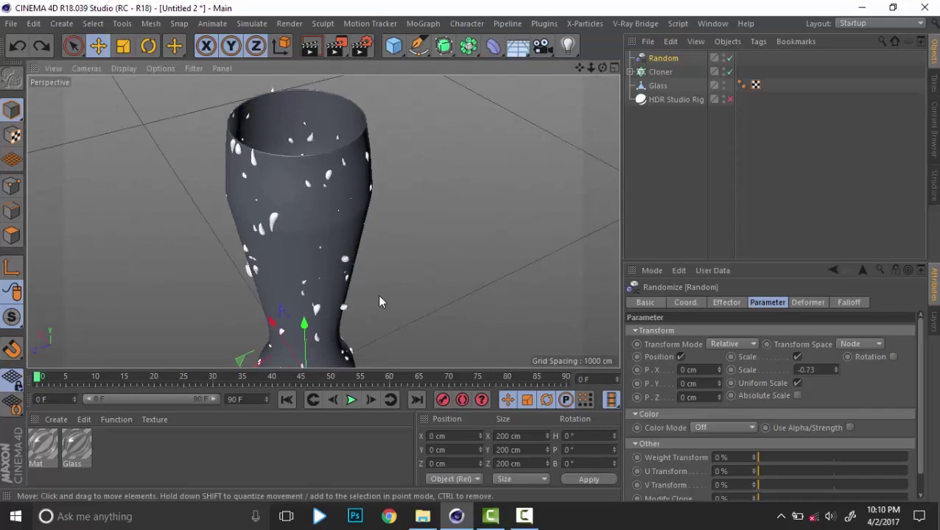
mouse_move(379, 254)
alt+mouse_down()
mouse_move(368, 207)
mouse_move(324, 139)
mouse_move(339, 165)
mouse_move(330, 213)
mouse_move(257, 199)
alt+mouse_up()
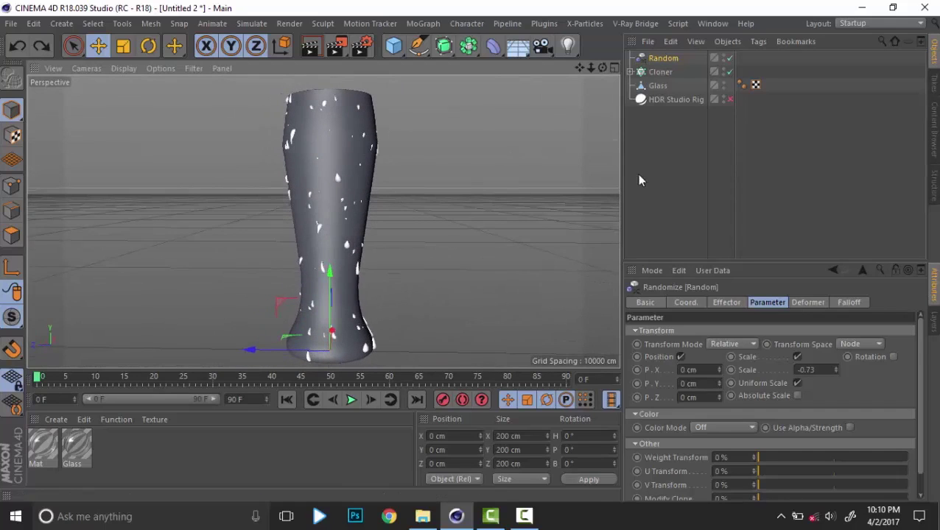
click(704, 148)
click(730, 99)
alt+drag(609, 156, 410, 184)
scroll(410, 184, down, 2)
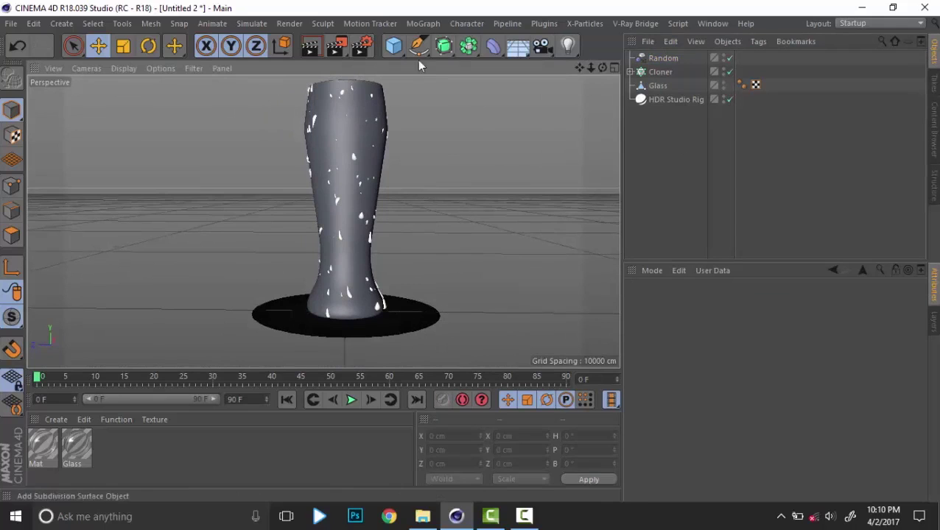
Check the Global Illumination options in the render settings.
click(361, 46)
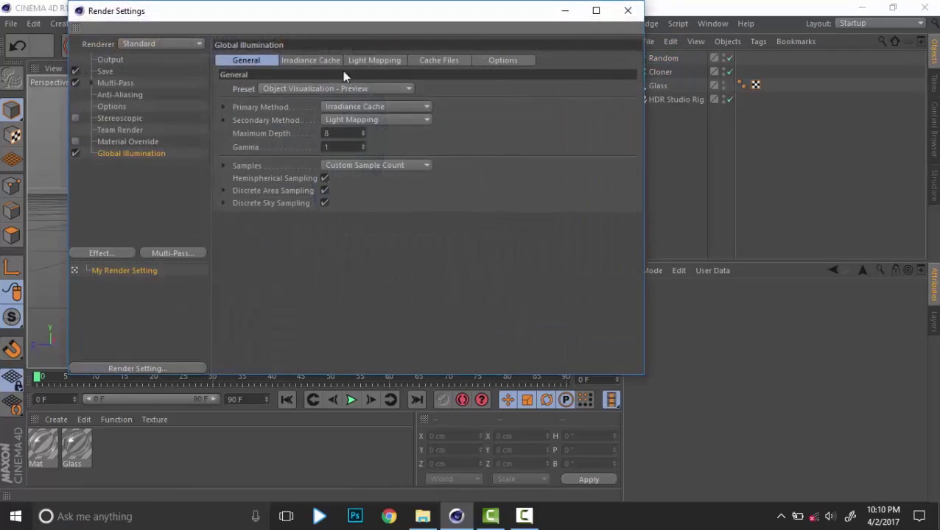
click(124, 163)
click(630, 11)
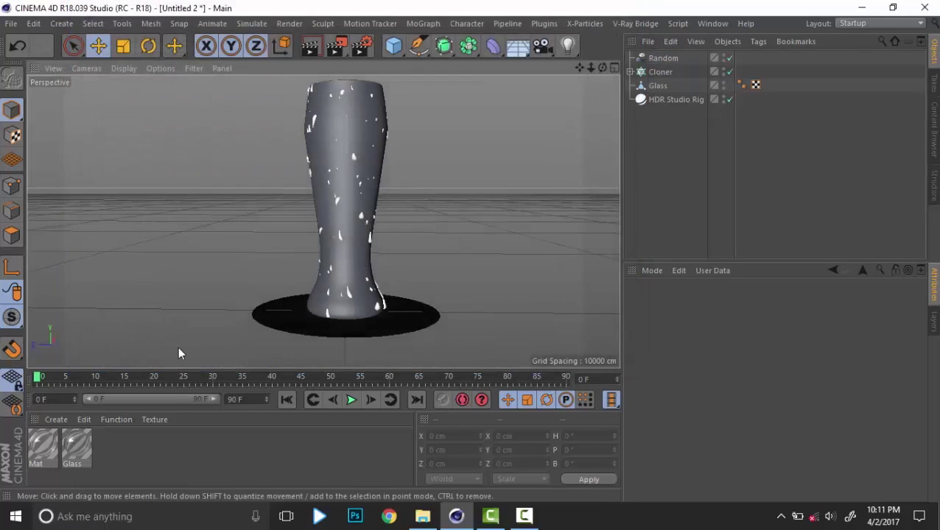
Assign the Glass material to the glass object and the Mat material to the Cloner.
drag(706, 159, 658, 86)
drag(54, 447, 659, 74)
click(740, 59)
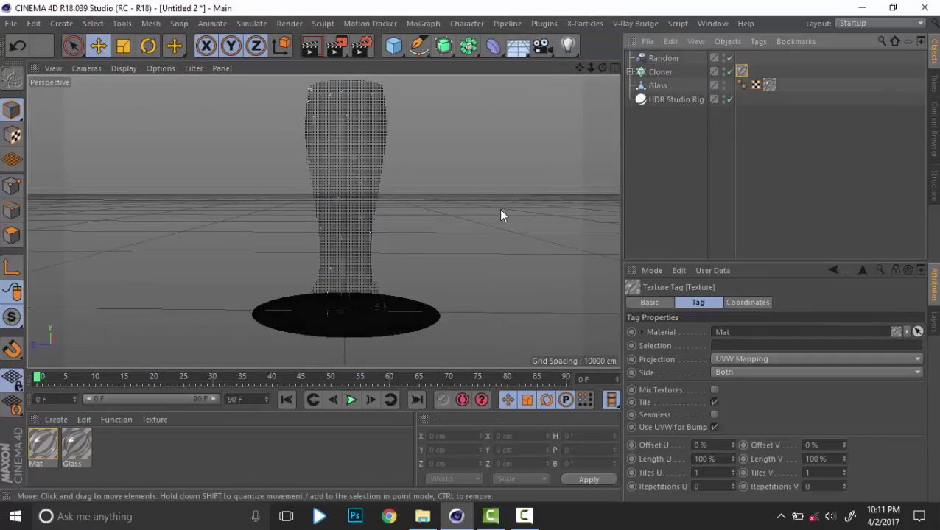
Render the glass with its drops in the viewport from two different view angles.
alt+drag(380, 260, 383, 246)
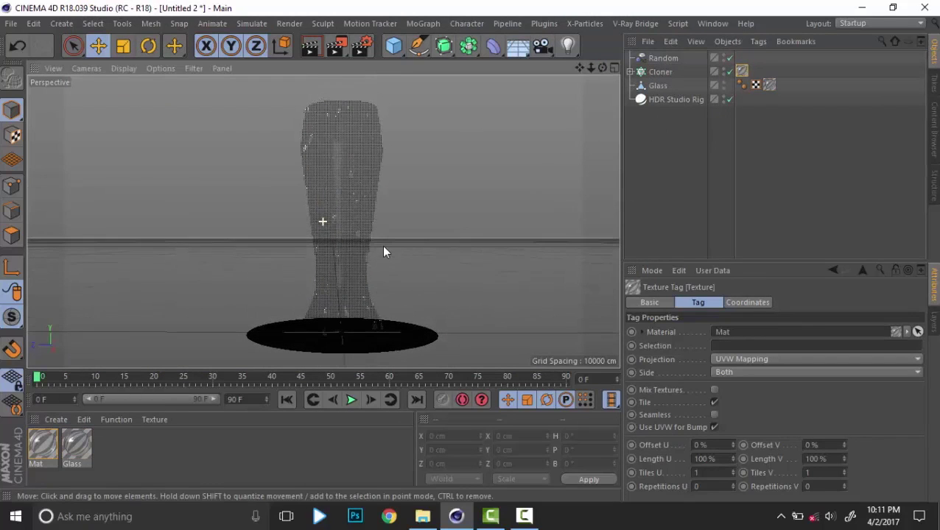
click(313, 49)
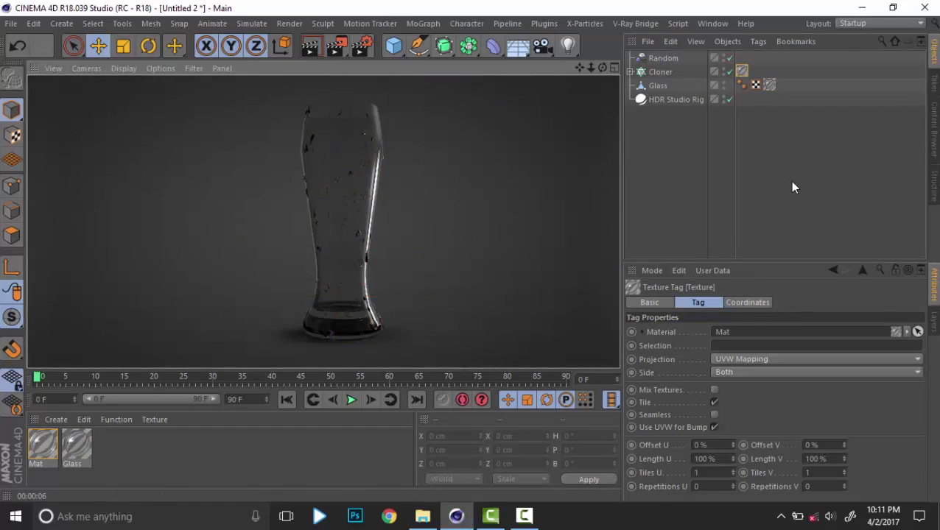
alt+drag(356, 218, 182, 216)
click(306, 49)
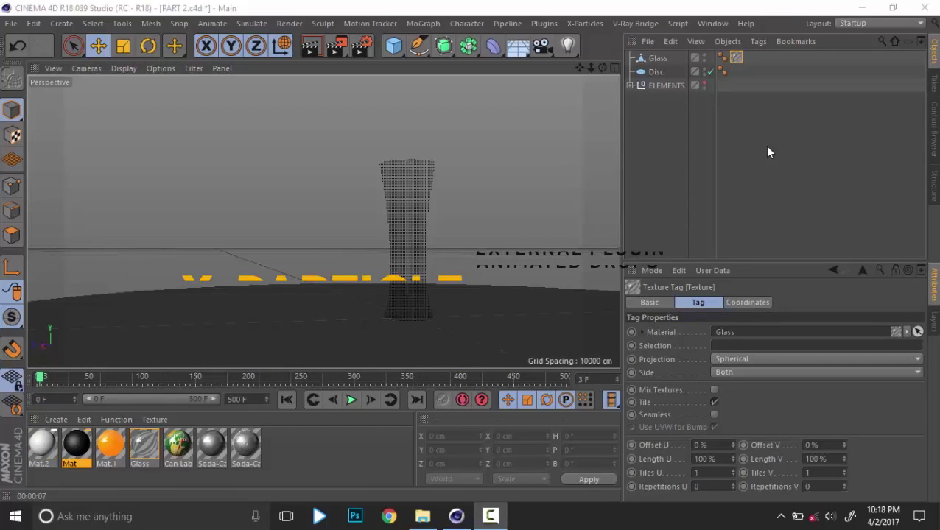
Replace the Glass texture on the glass object with the black Mat material in the PART 2 scene.
click(765, 145)
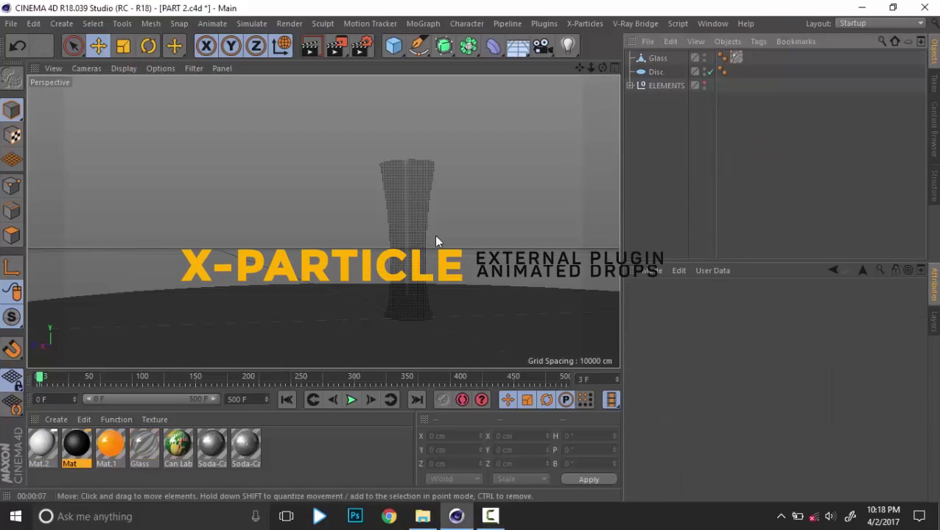
click(737, 59)
key(Delete)
drag(84, 440, 663, 58)
click(734, 144)
alt+drag(409, 296, 436, 289)
Add an X-Particles System object to the scene.
click(655, 58)
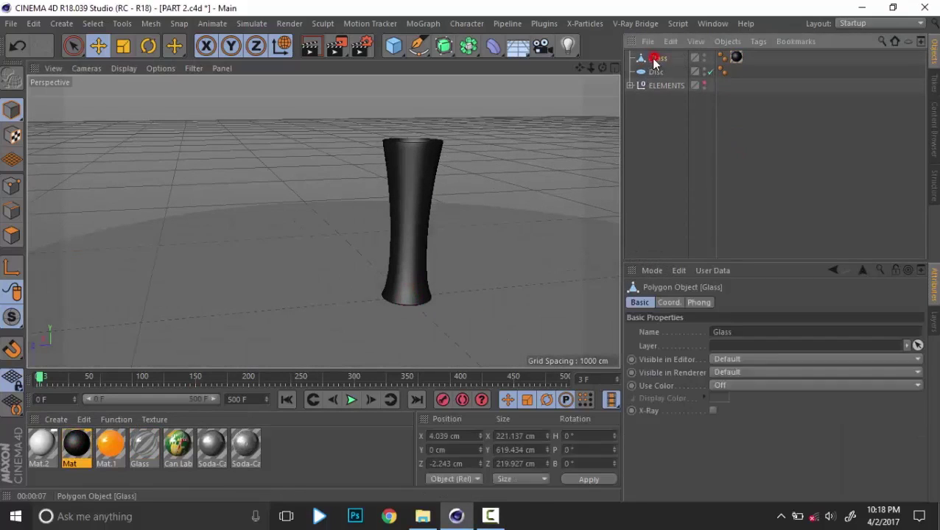
click(659, 124)
click(586, 23)
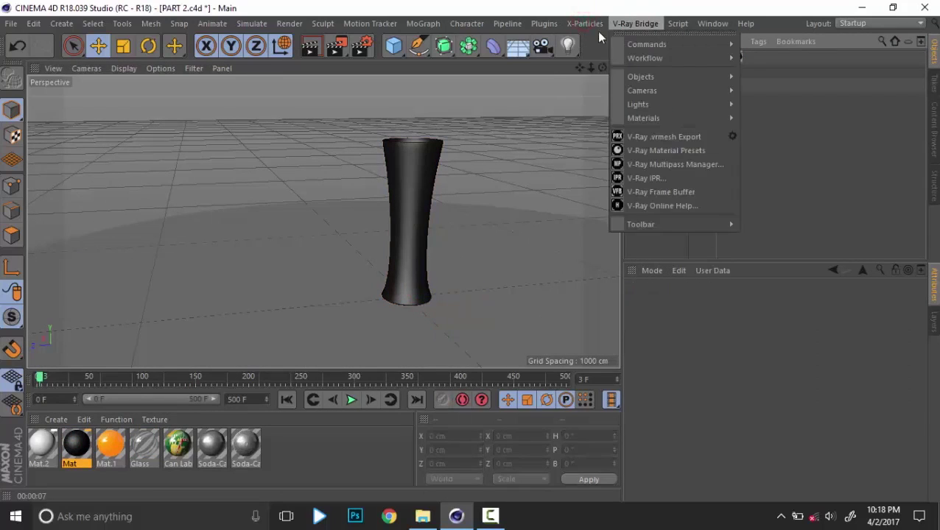
click(613, 78)
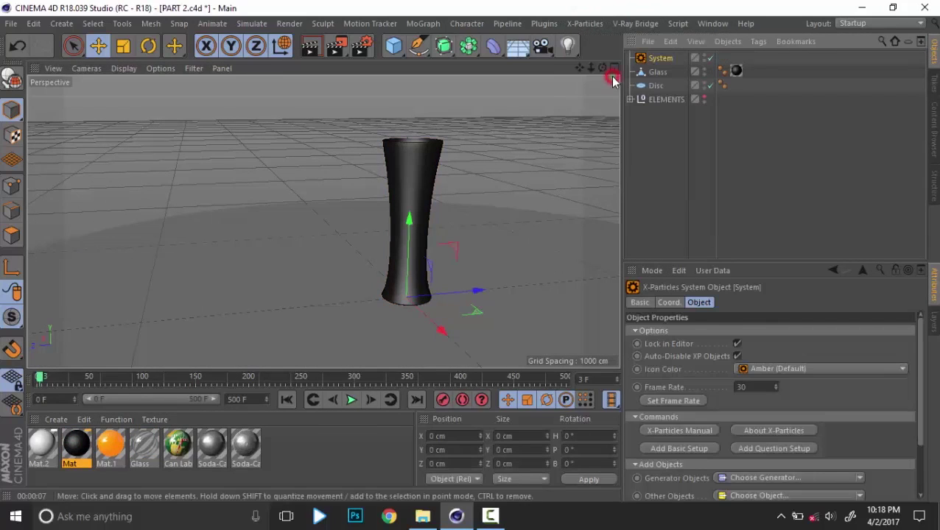
Add the basic setup of folders, emitter, question and action to the X-Particles System.
click(678, 448)
click(816, 141)
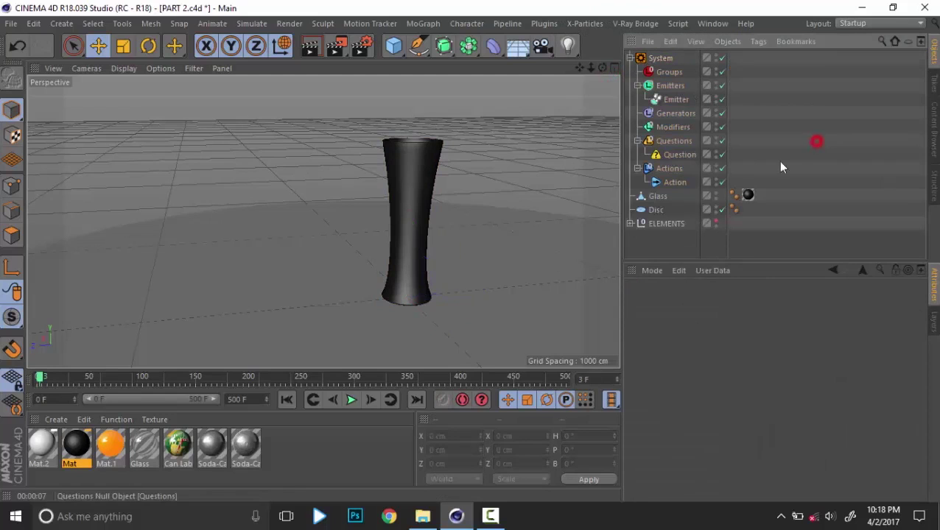
alt+drag(378, 279, 378, 255)
click(821, 118)
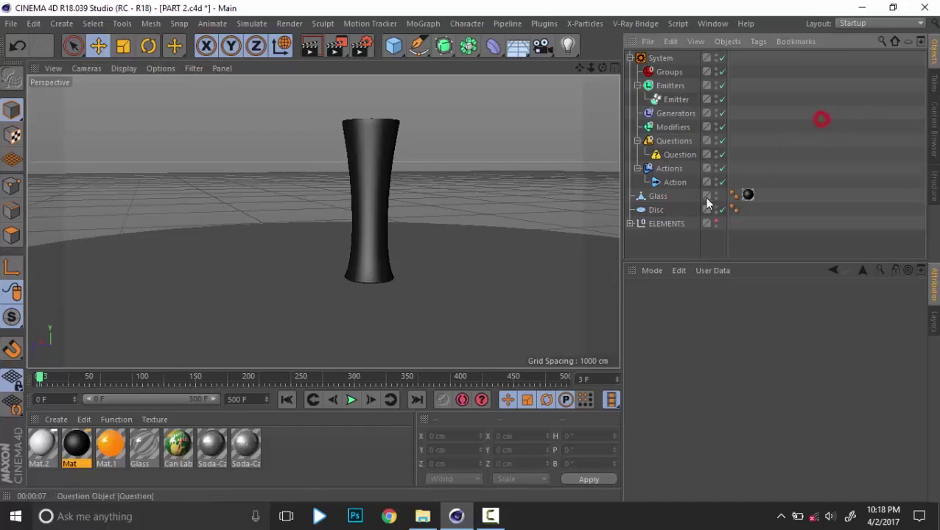
Look through the Emitters, Generators and Modifiers folders and the Emitter object of the X-Particles System.
click(666, 100)
click(637, 86)
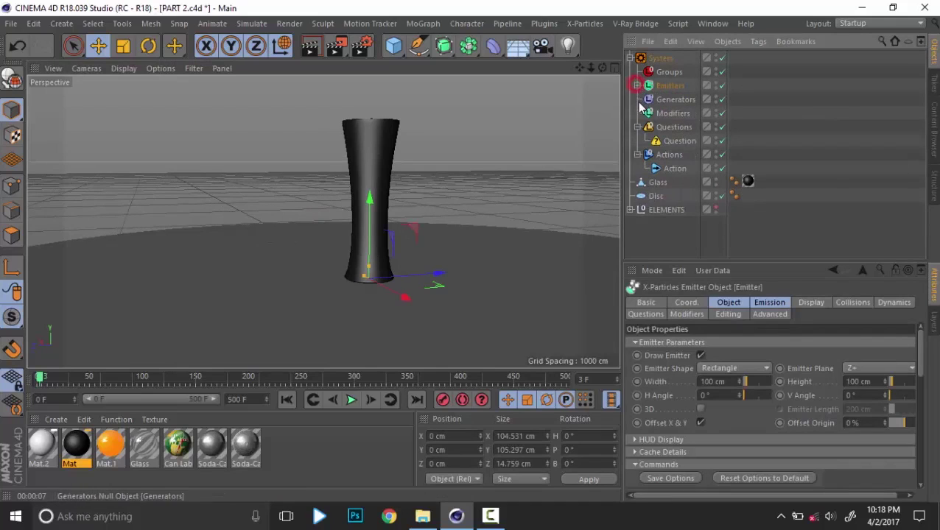
click(671, 87)
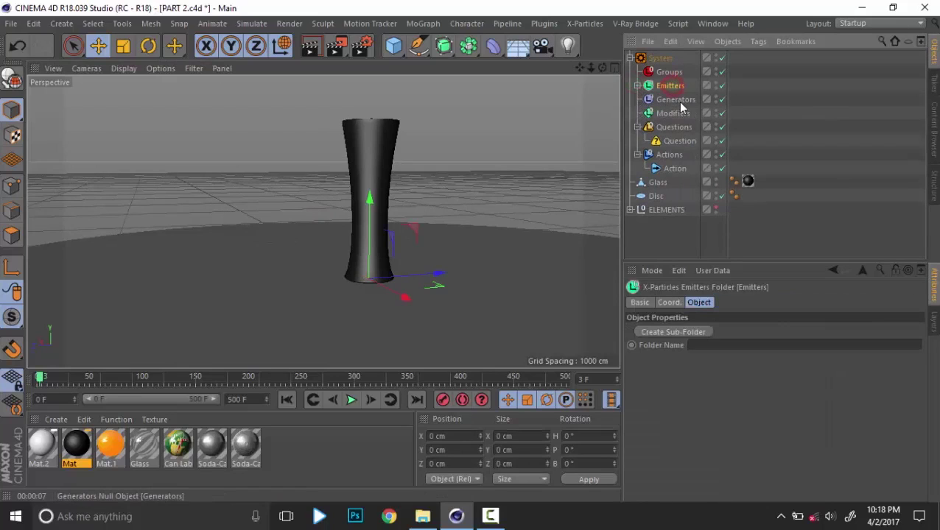
click(675, 100)
click(672, 113)
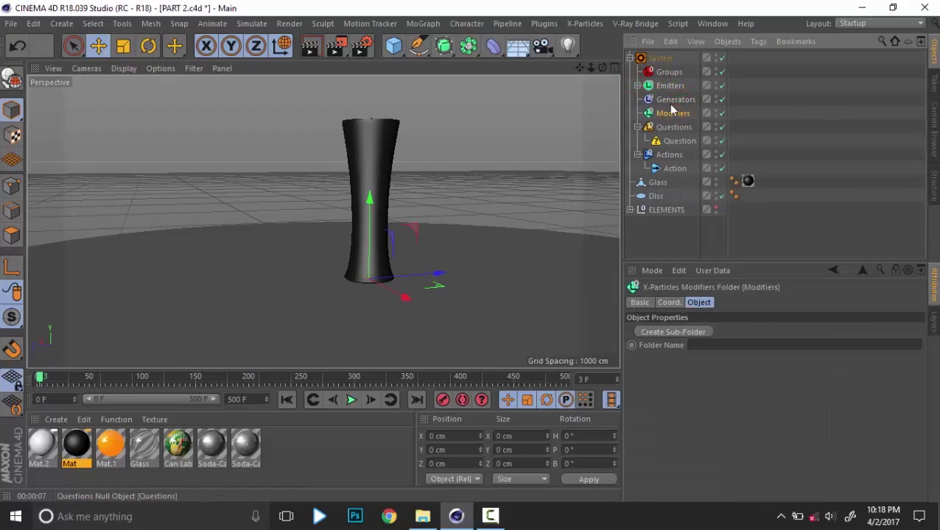
click(671, 86)
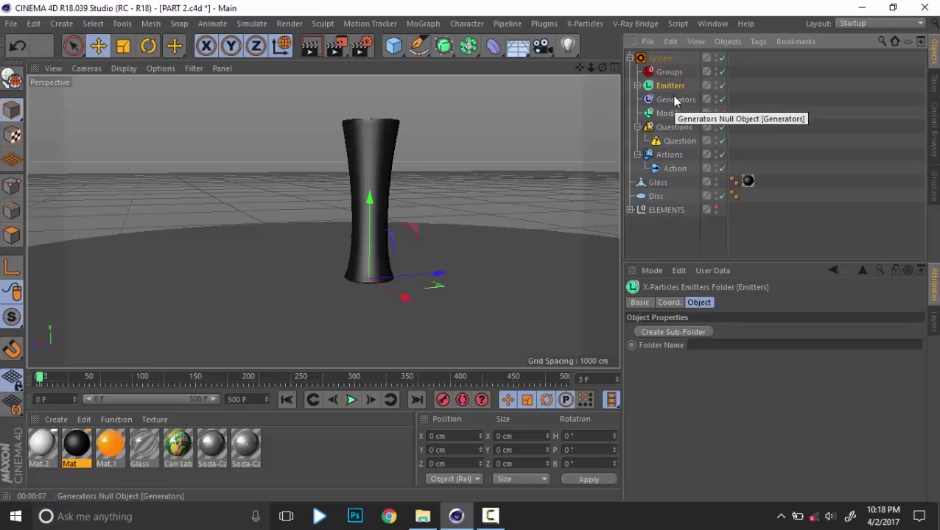
click(637, 86)
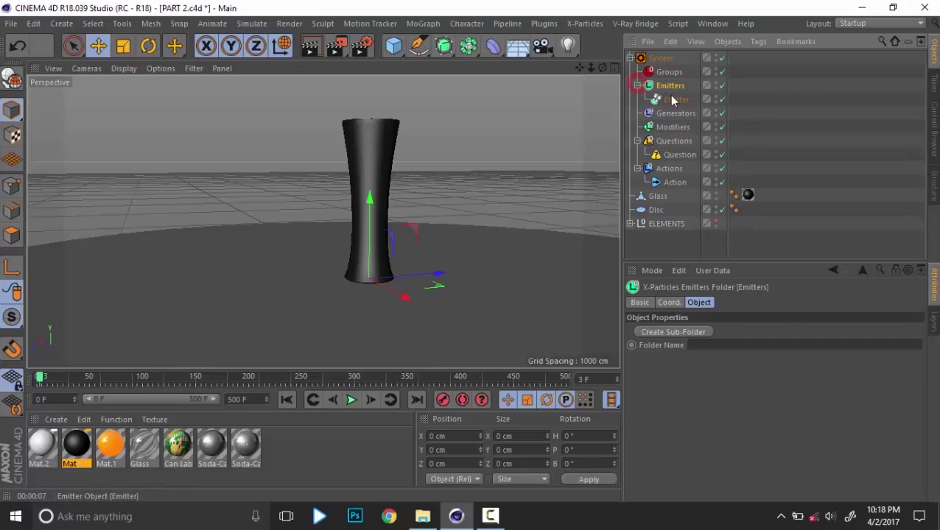
click(673, 99)
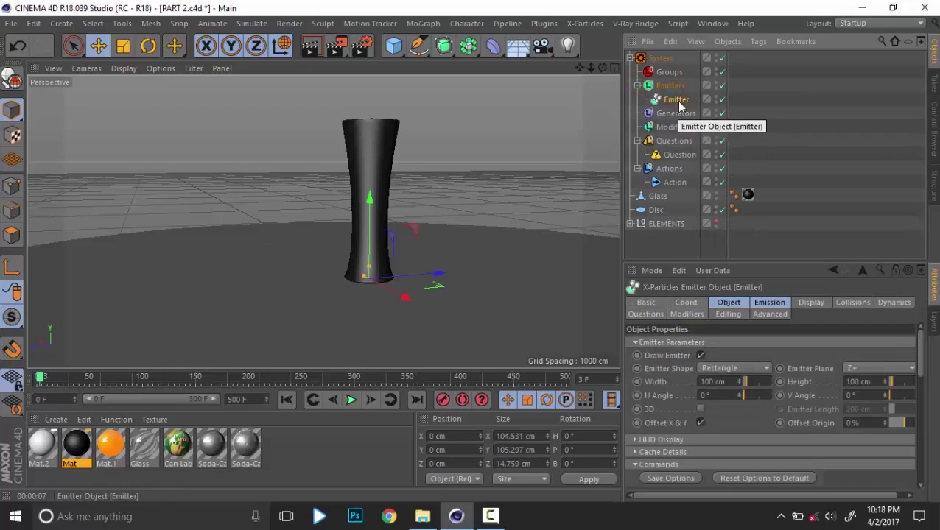
click(672, 114)
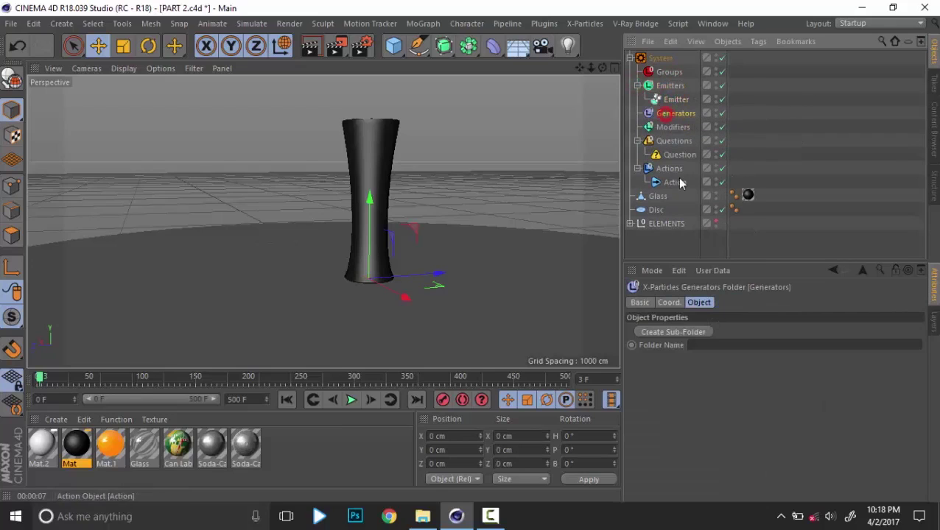
click(681, 128)
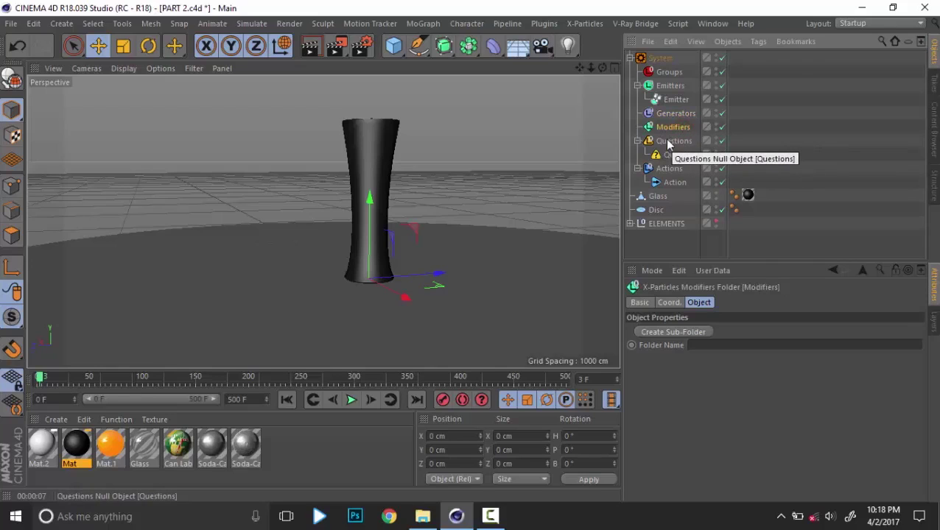
Collapse the Questions and Actions folders of the X-Particles System and select the Emitter.
click(637, 141)
click(637, 155)
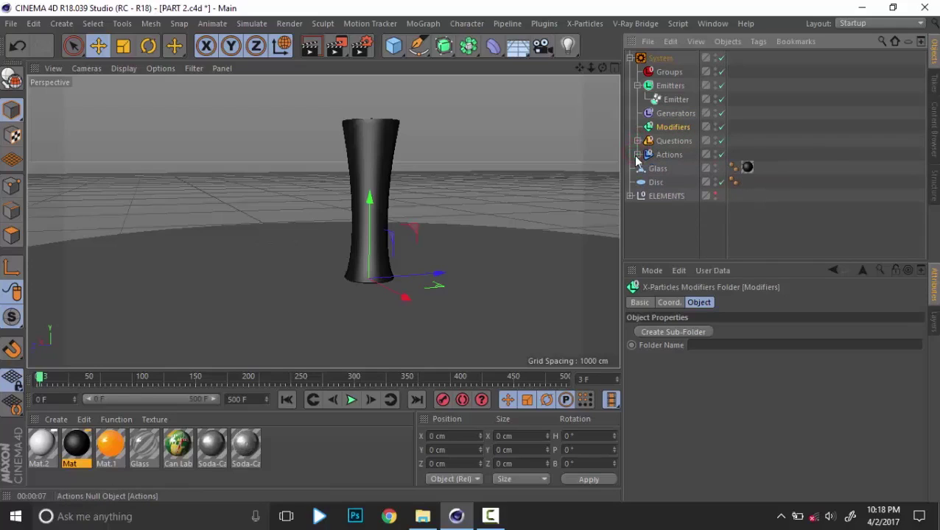
click(681, 115)
click(679, 127)
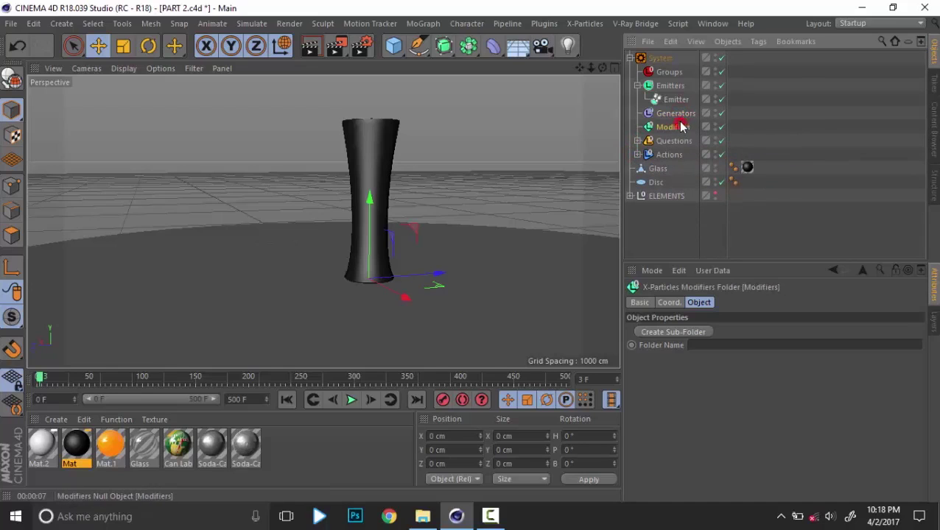
click(676, 97)
click(637, 85)
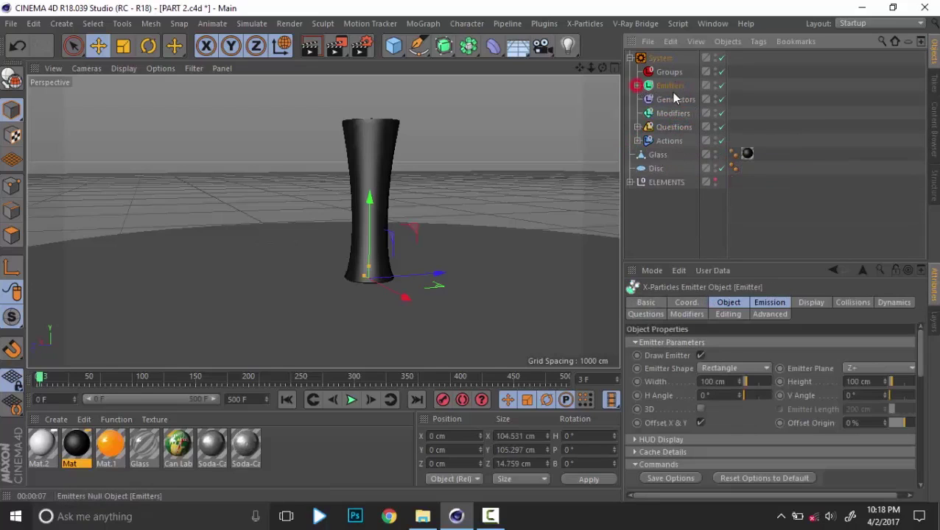
click(658, 89)
click(638, 85)
click(676, 100)
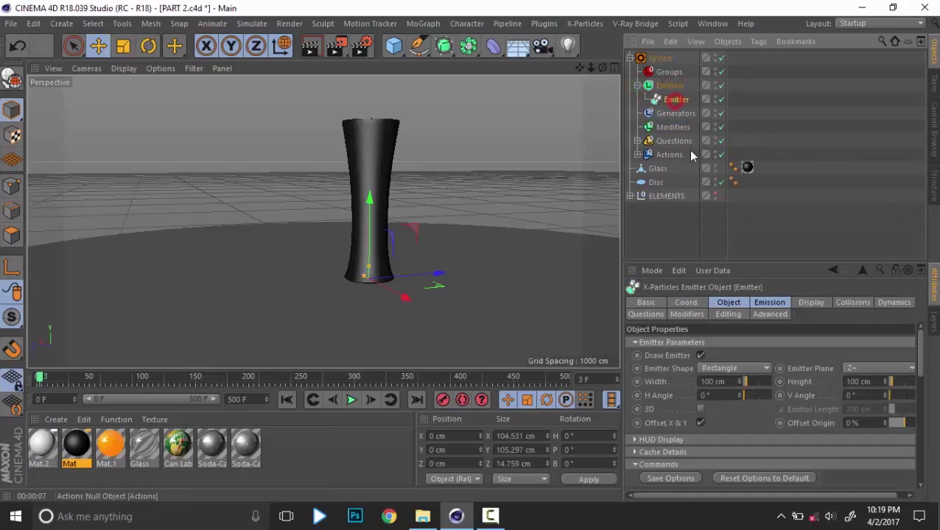
Disable the Disc object and hide the Glass in the viewport to expose the emitter.
click(721, 182)
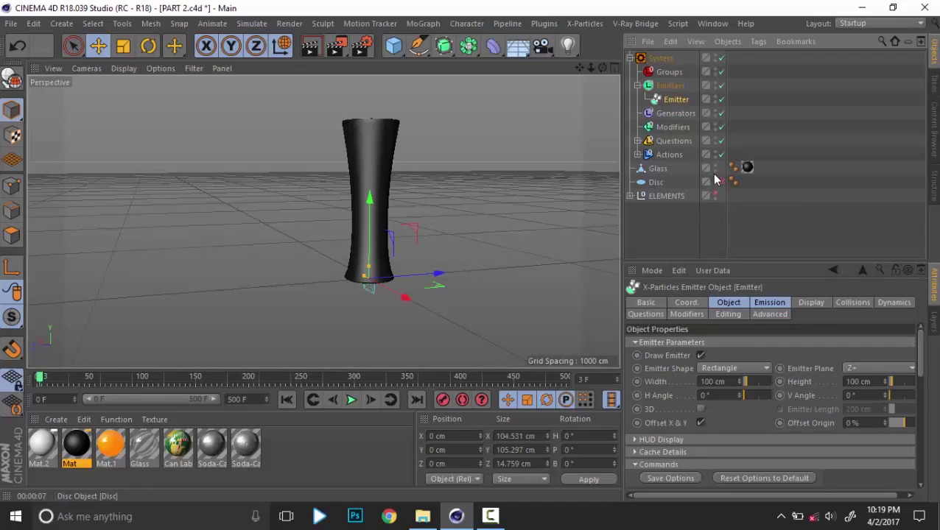
click(714, 172)
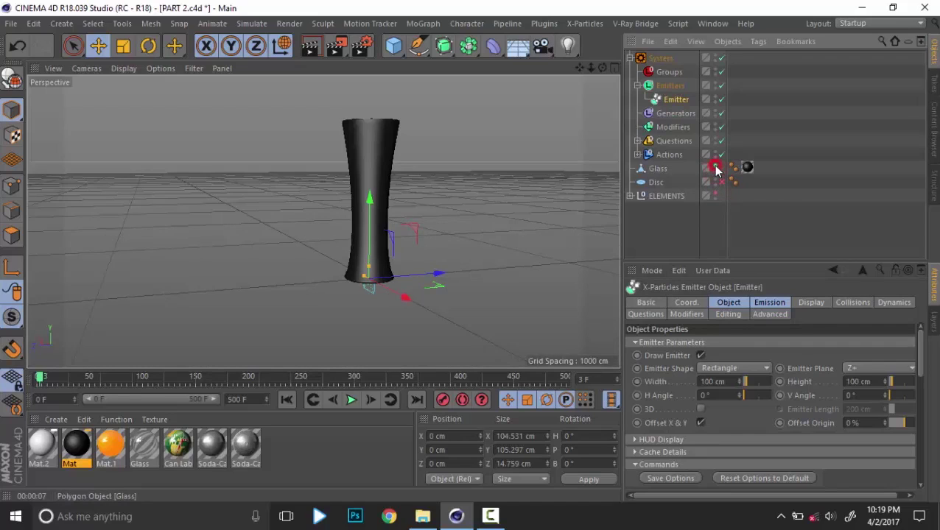
click(715, 167)
alt+right_drag(464, 194, 427, 199)
alt+right_drag(362, 229, 535, 281)
alt+right_drag(499, 275, 503, 307)
alt+middle_drag(503, 307, 380, 182)
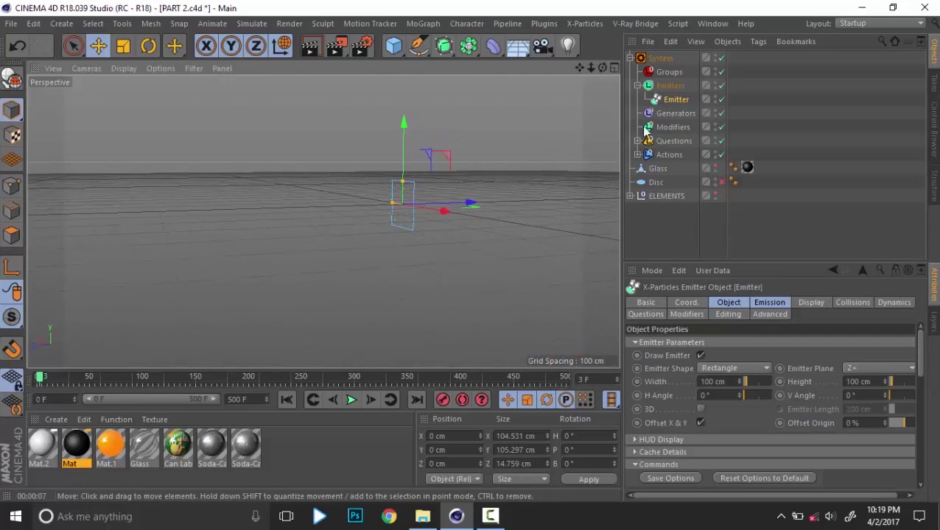
Play the animation to preview the particles from the rectangular emitter, and rewind to the first frame.
click(685, 99)
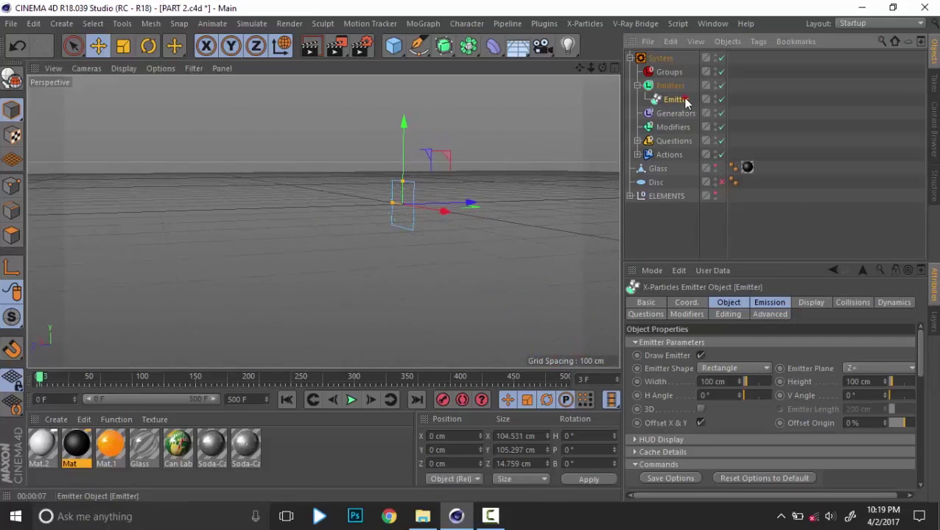
click(354, 399)
alt+drag(411, 290, 369, 300)
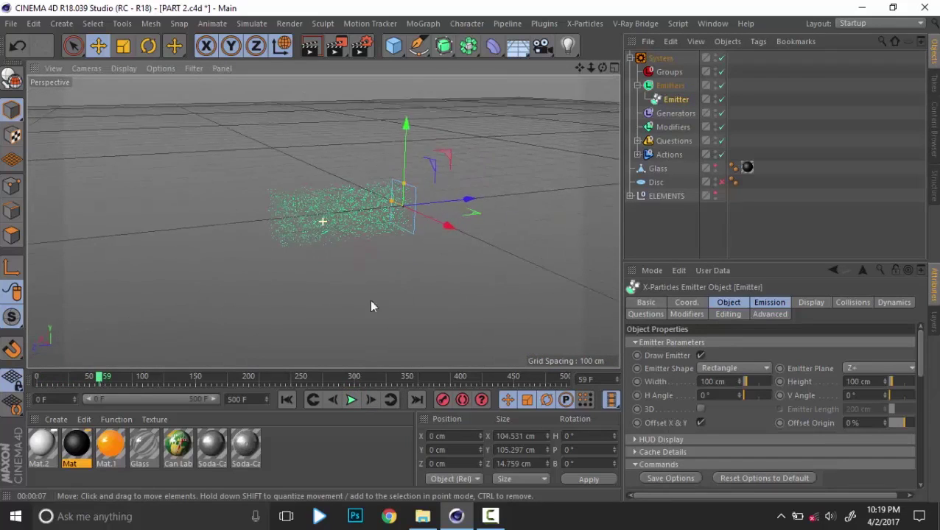
click(287, 399)
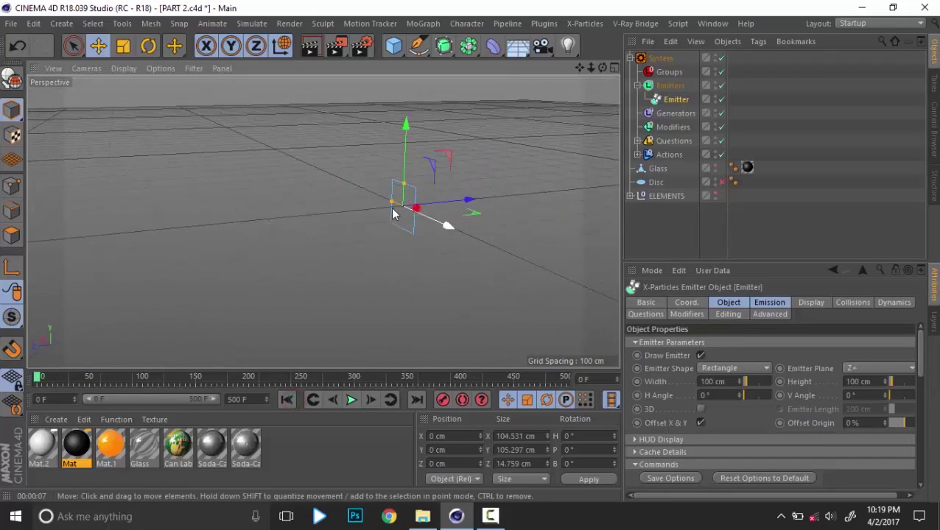
alt+drag(393, 210, 523, 215)
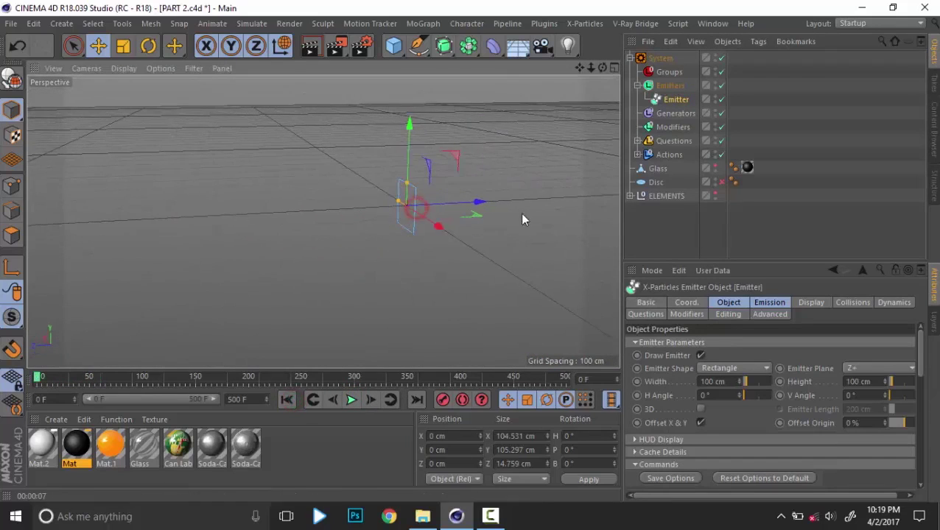
Set the Emitter Shape to Object, show the Glass again and assign it as the emitter's source object.
click(718, 368)
click(726, 424)
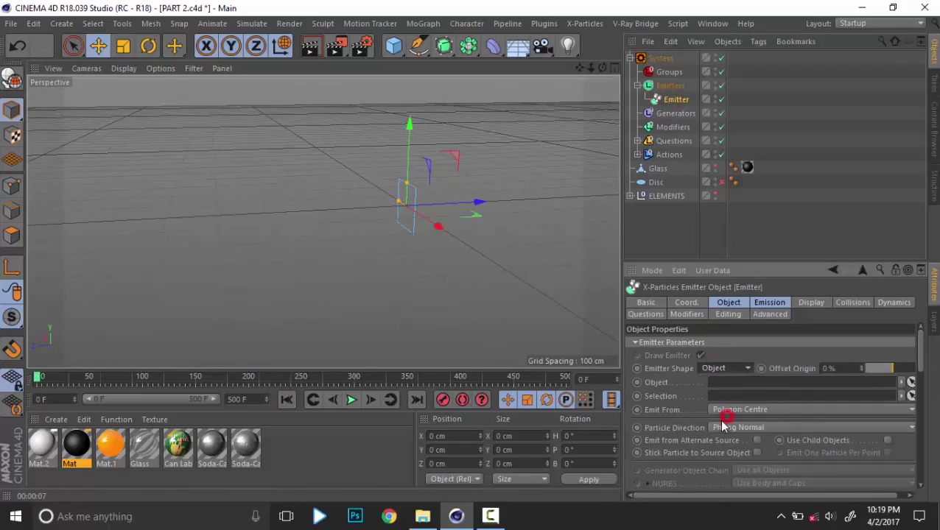
click(714, 165)
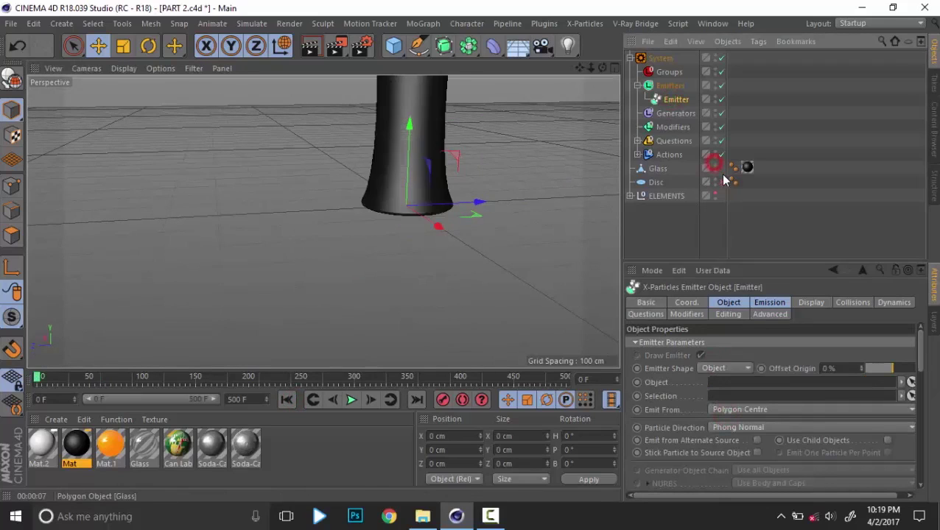
alt+right_drag(479, 172, 469, 150)
alt+middle_drag(468, 155, 415, 263)
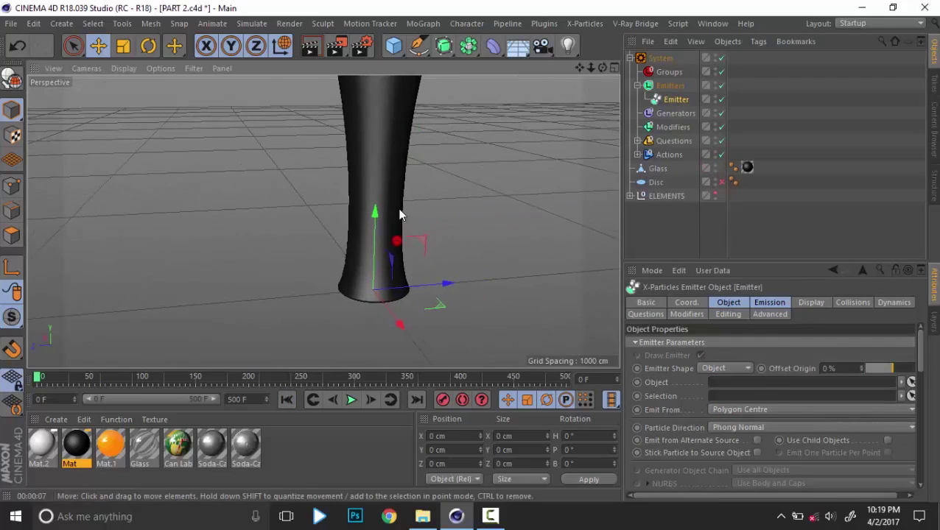
alt+right_drag(400, 211, 349, 214)
alt+drag(398, 227, 470, 268)
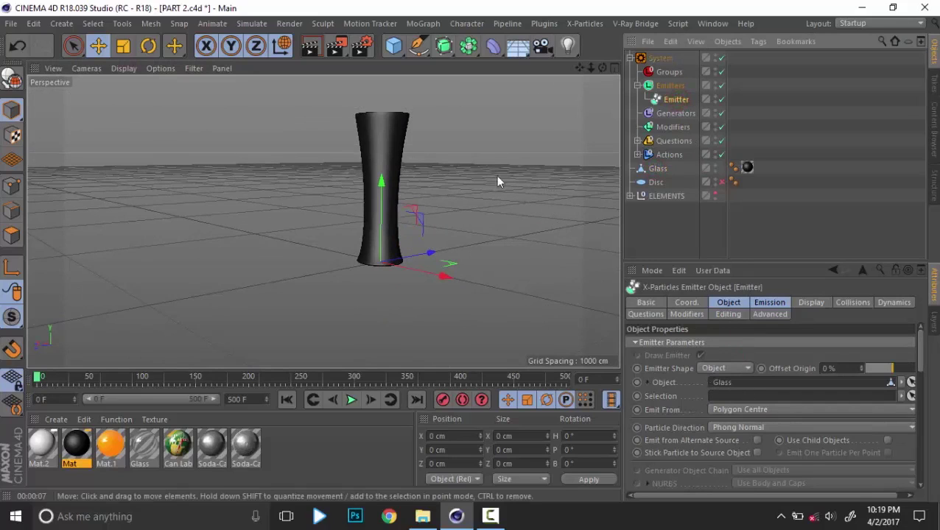
Play the animation to check the particles emitted from the glass surface, and stop playback.
mouse_move(399, 140)
alt+mouse_down()
mouse_move(404, 89)
mouse_move(424, 191)
alt+mouse_up()
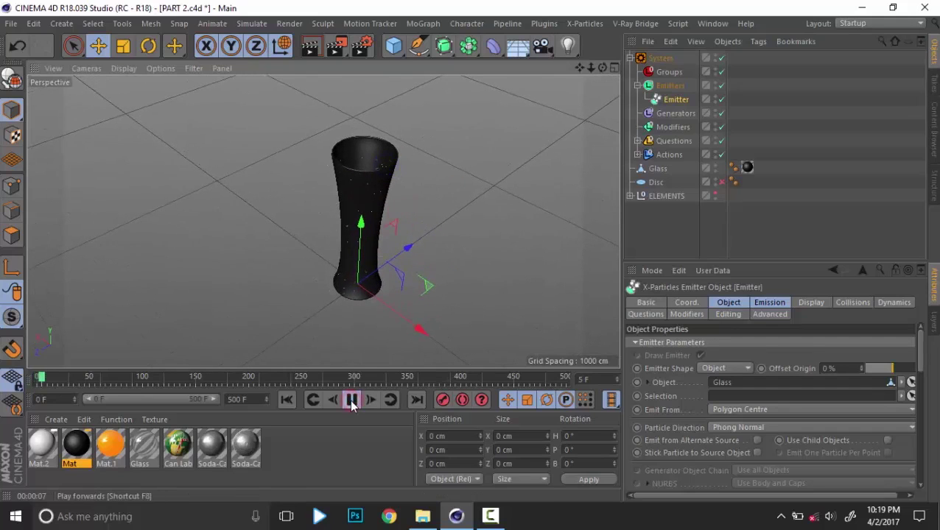
mouse_move(359, 163)
alt+right_down()
mouse_move(388, 176)
mouse_move(406, 260)
alt+right_up()
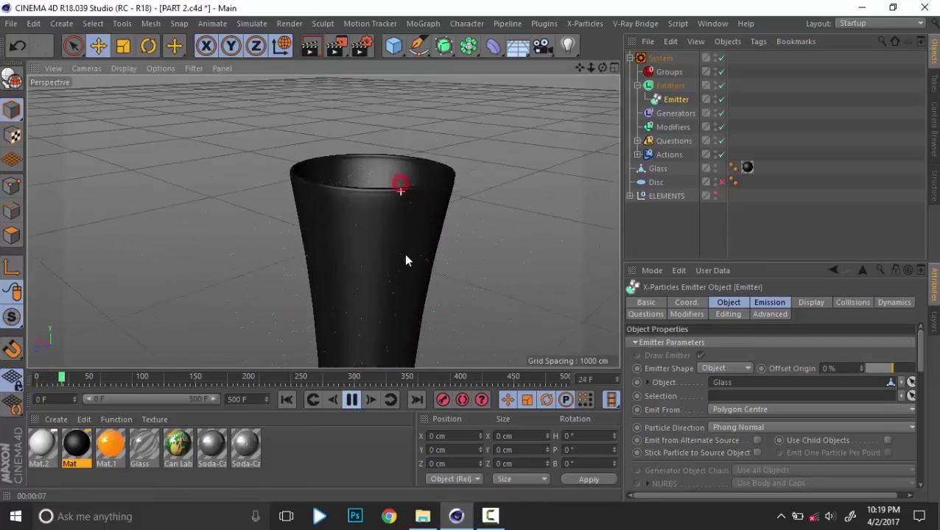
alt+drag(406, 260, 342, 302)
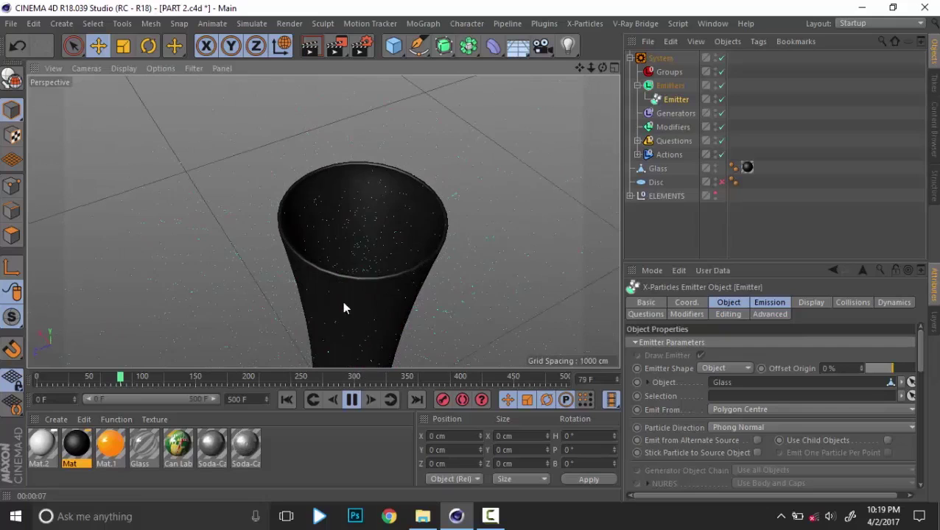
click(352, 399)
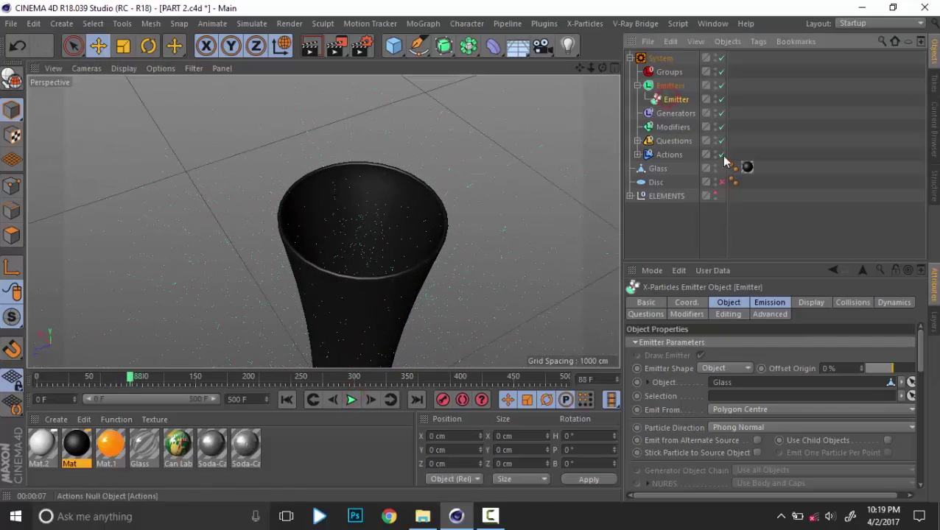
Set the emitter's particle Editor Display to Squares.
click(767, 303)
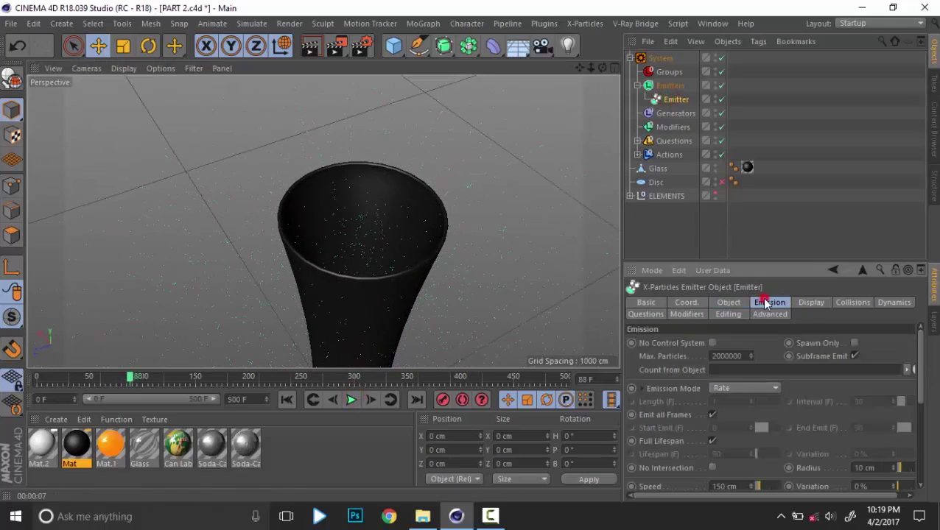
click(811, 303)
click(737, 393)
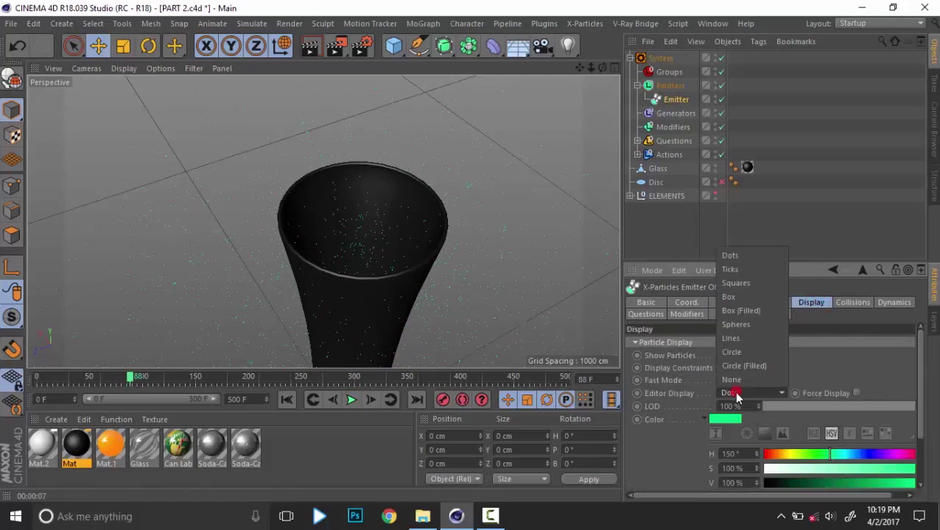
click(736, 283)
alt+drag(450, 274, 418, 234)
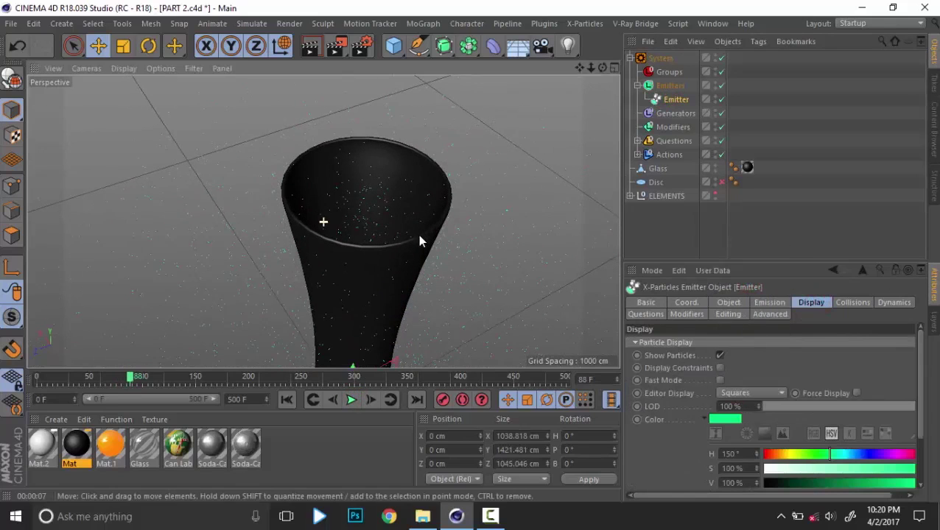
Replay the animation from the first frame to inspect the square particles around the glass, and show the emitter's object properties.
click(290, 399)
click(352, 399)
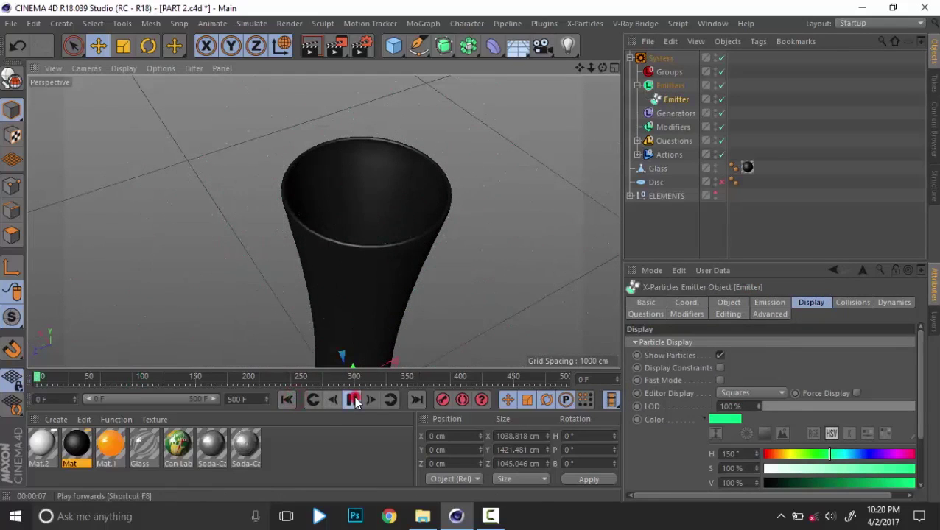
alt+drag(393, 280, 402, 207)
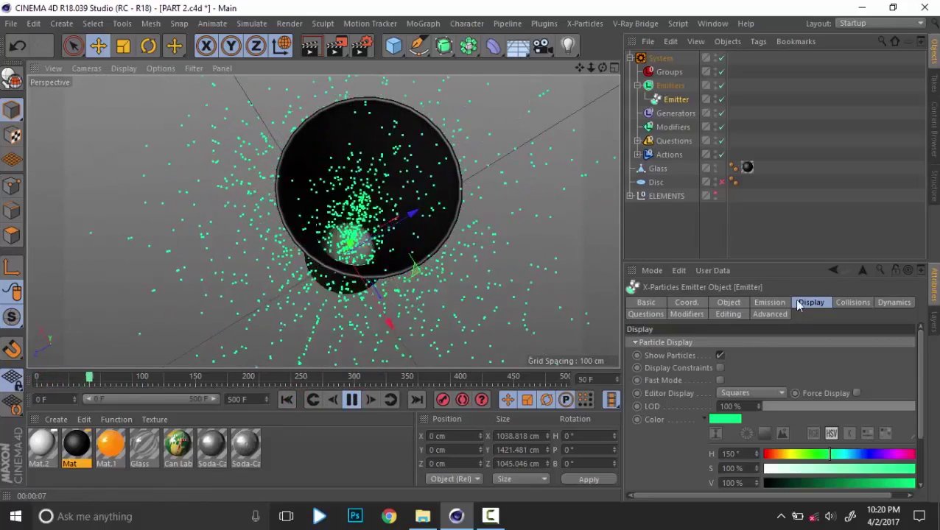
click(727, 303)
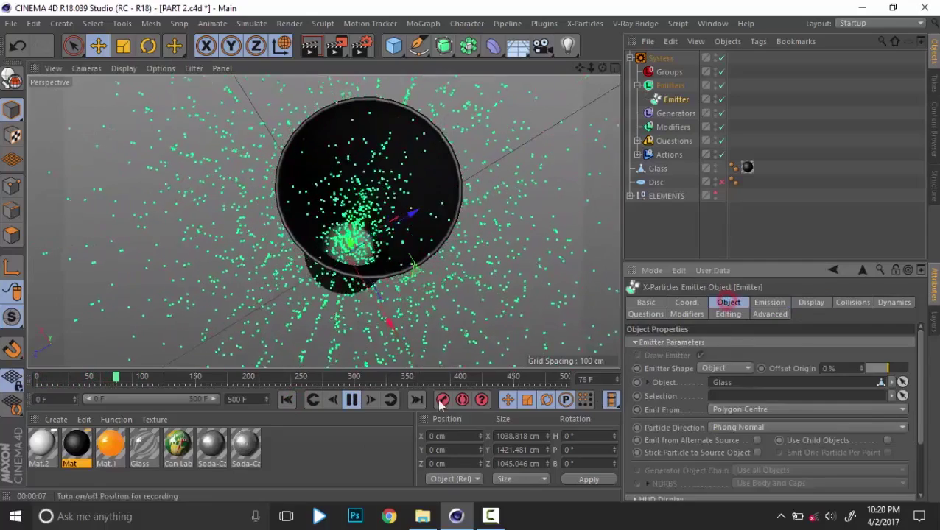
Stop the playback, return the animation to its first frame and frame the whole glass from the side.
click(353, 400)
alt+drag(388, 268, 383, 332)
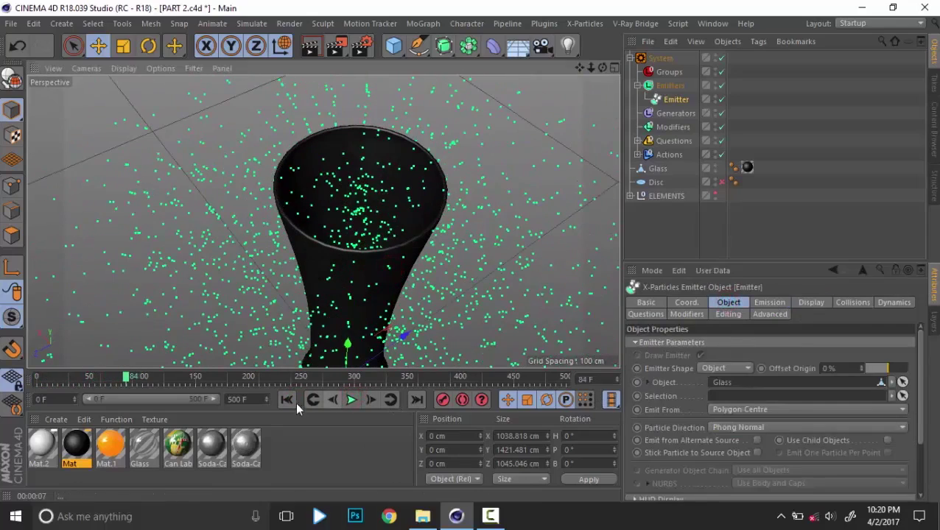
click(289, 400)
alt+middle_drag(430, 233, 425, 138)
alt+right_drag(467, 162, 392, 229)
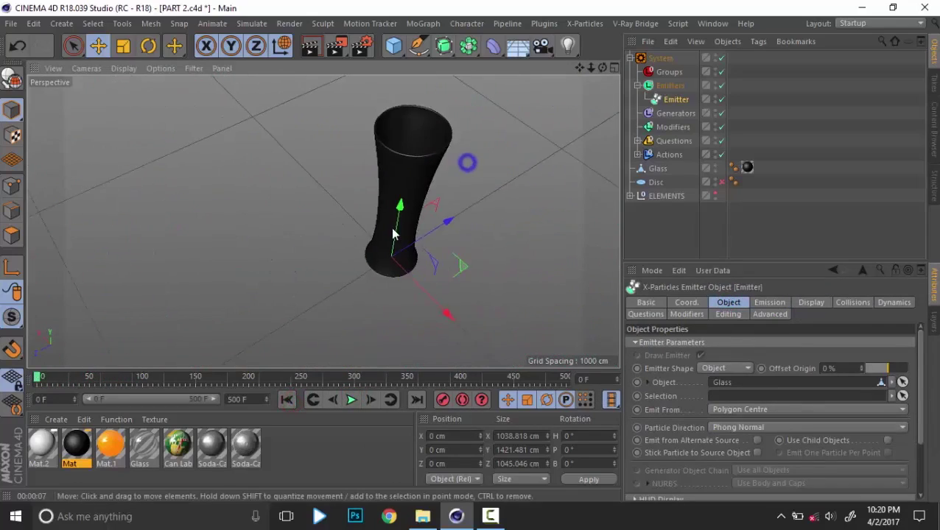
alt+drag(392, 229, 441, 210)
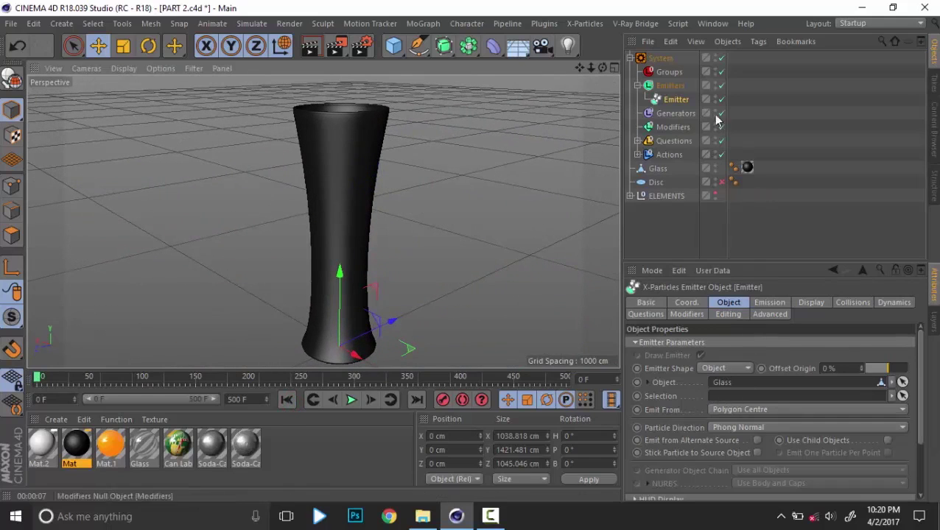
Store the already selected outer polygons of the Glass object as a polygon selection tag.
click(658, 169)
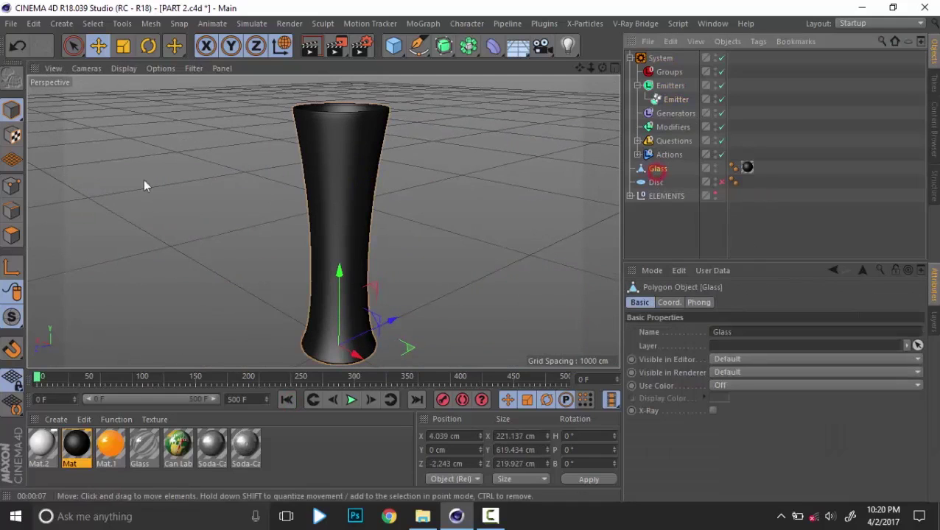
click(12, 236)
alt+drag(322, 151, 324, 206)
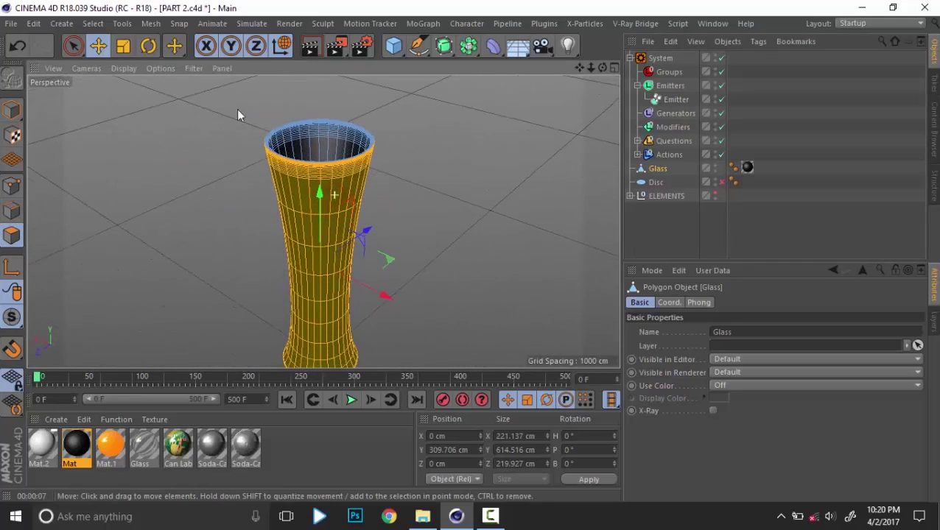
click(93, 23)
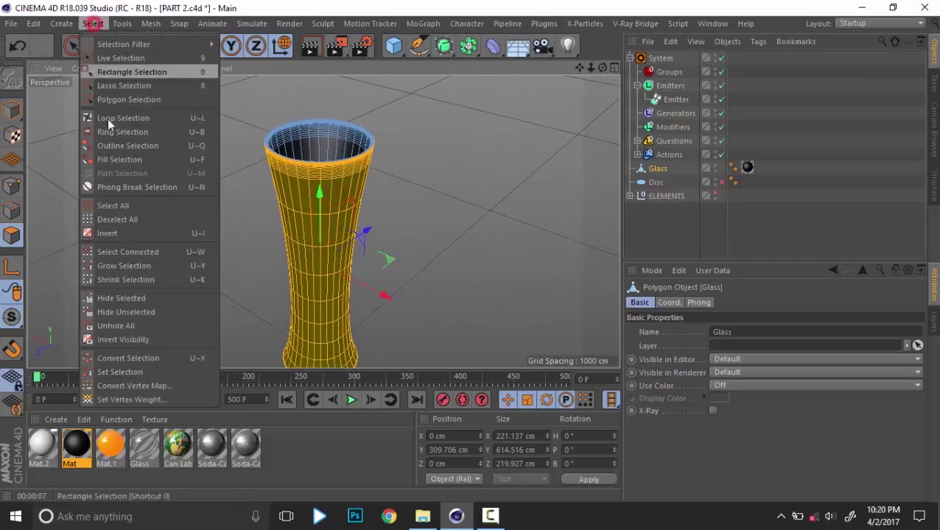
click(141, 371)
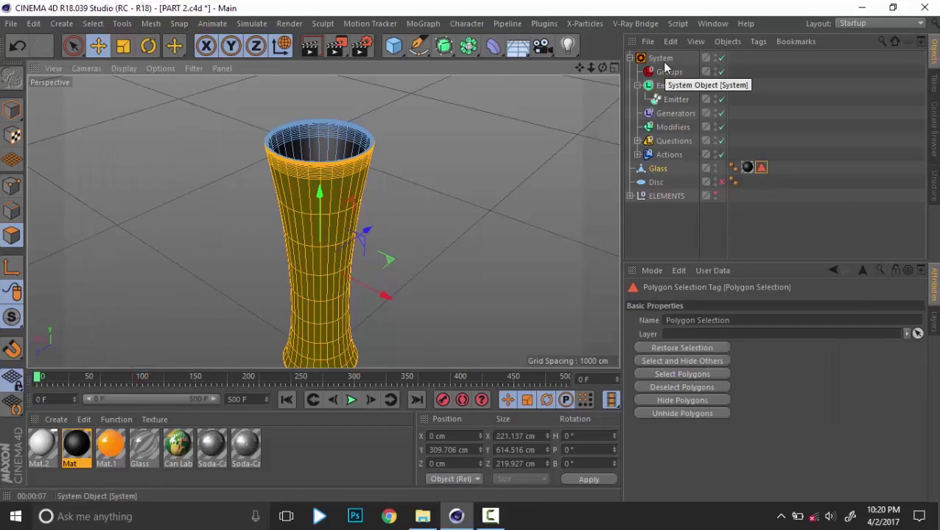
Return to Model mode and assign the Glass's polygon selection tag as the Emitter's Selection.
click(676, 98)
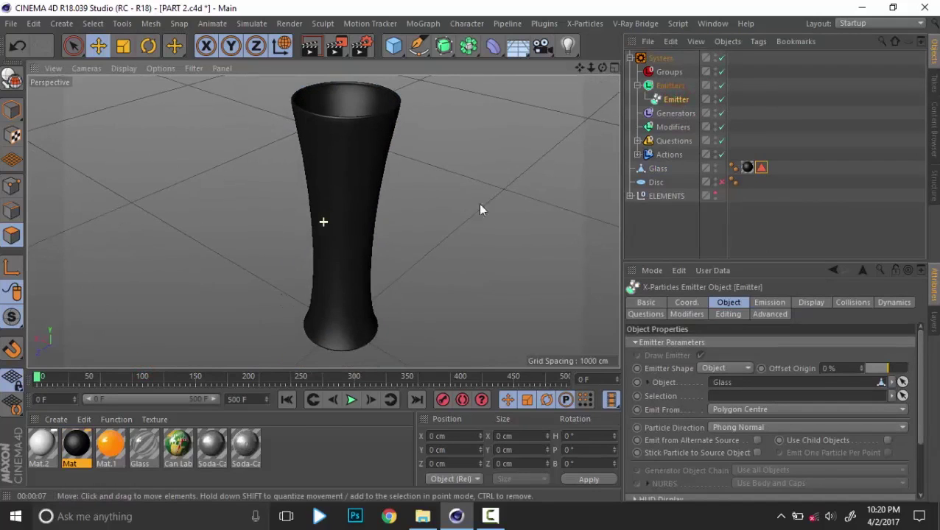
alt+drag(406, 230, 414, 198)
click(14, 110)
alt+drag(322, 259, 350, 332)
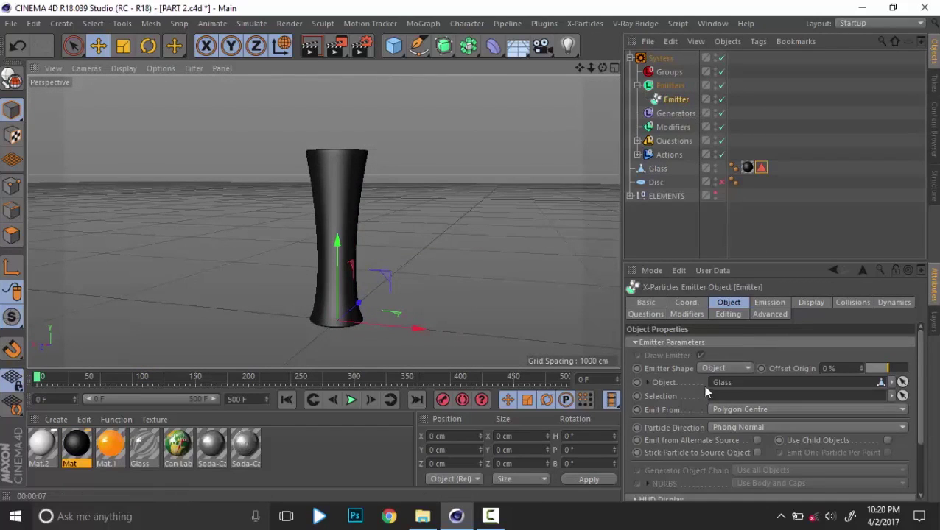
drag(761, 168, 729, 396)
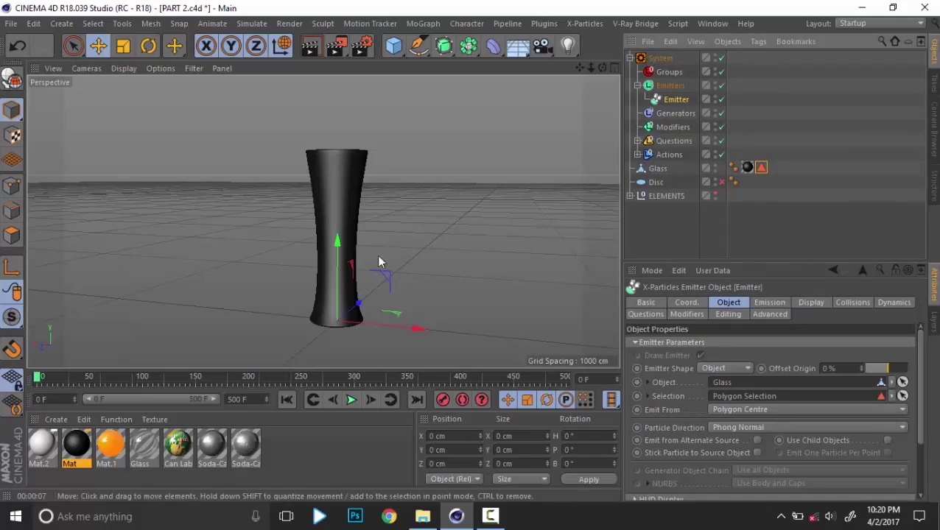
Play the animation to check from above where the particles leave the glass.
alt+drag(358, 199, 341, 169)
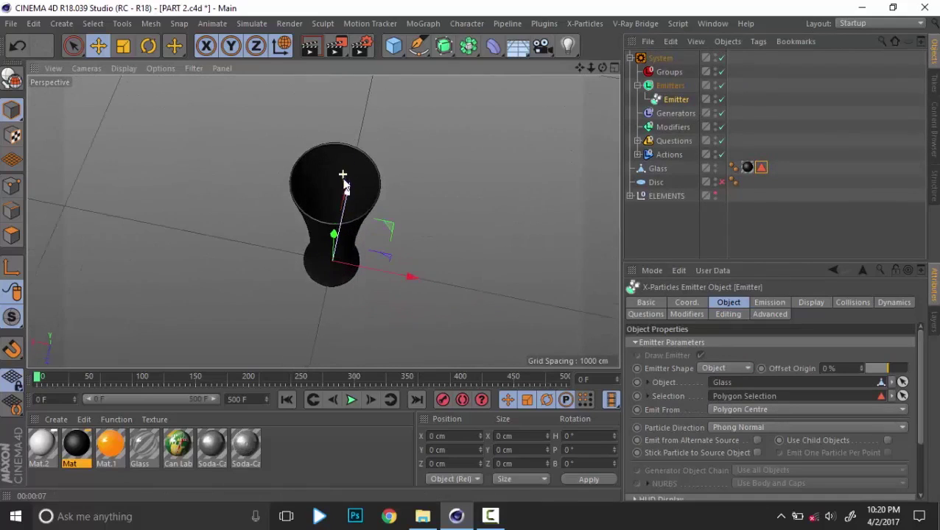
click(353, 400)
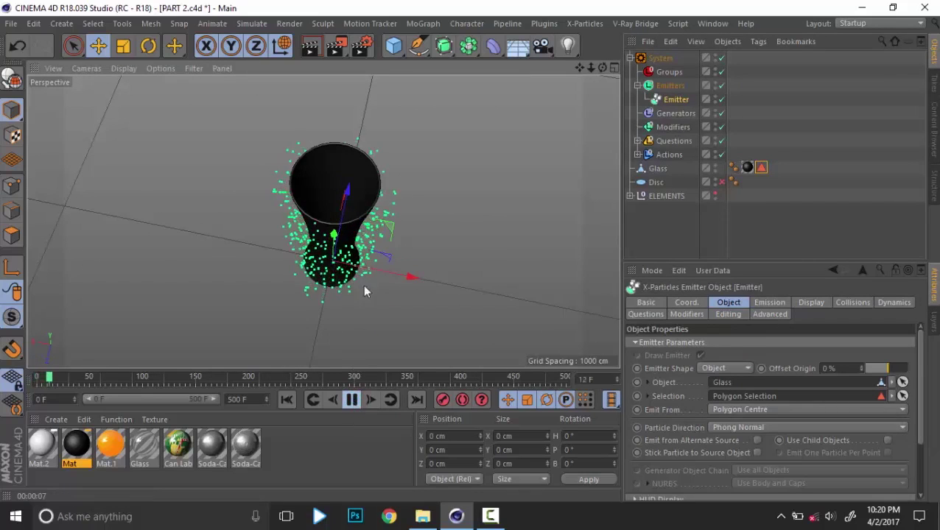
alt+drag(372, 210, 385, 324)
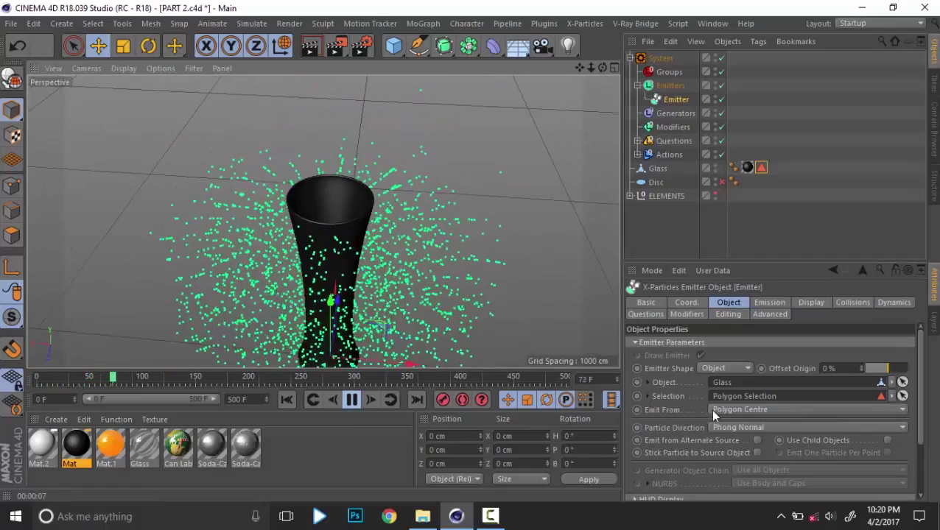
Set the emitter's Emit From to Polygon Area and check the particle distribution in a replay from the first frame.
click(760, 408)
click(762, 327)
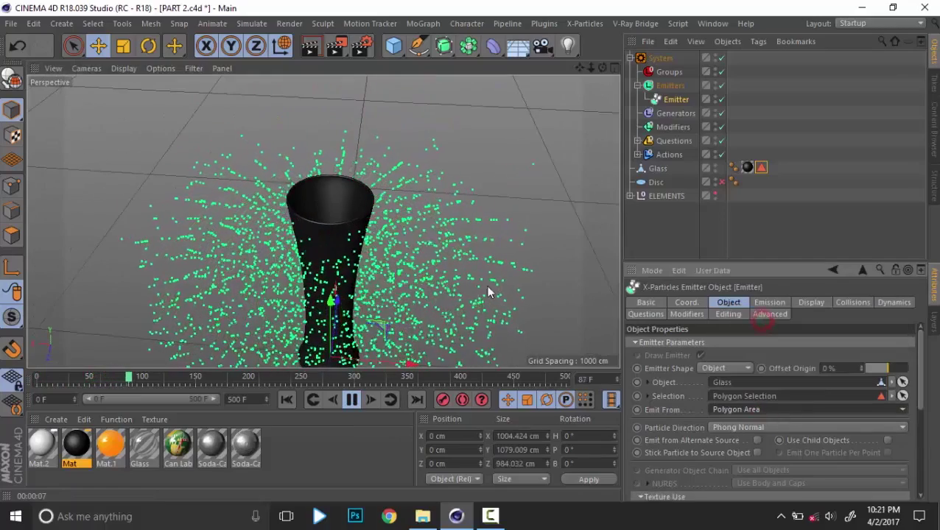
click(288, 399)
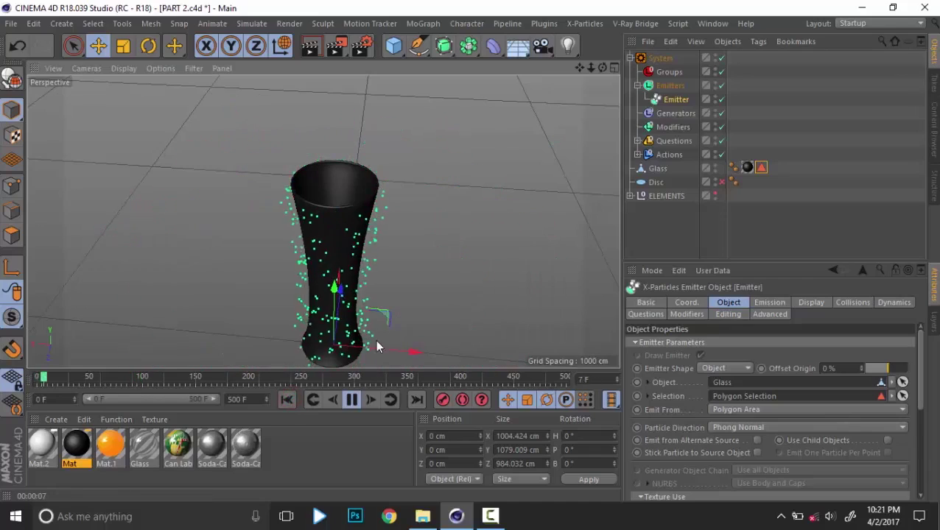
alt+drag(383, 282, 372, 243)
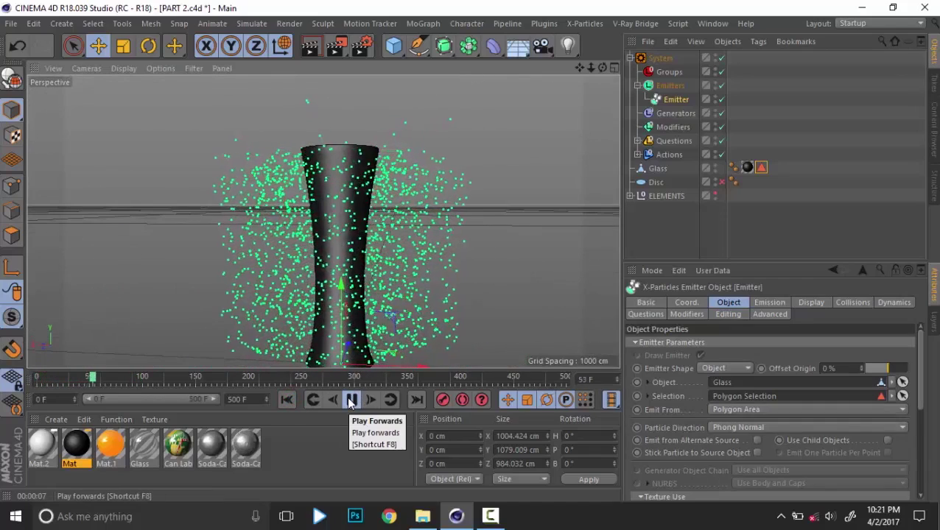
click(351, 399)
alt+drag(382, 322, 388, 273)
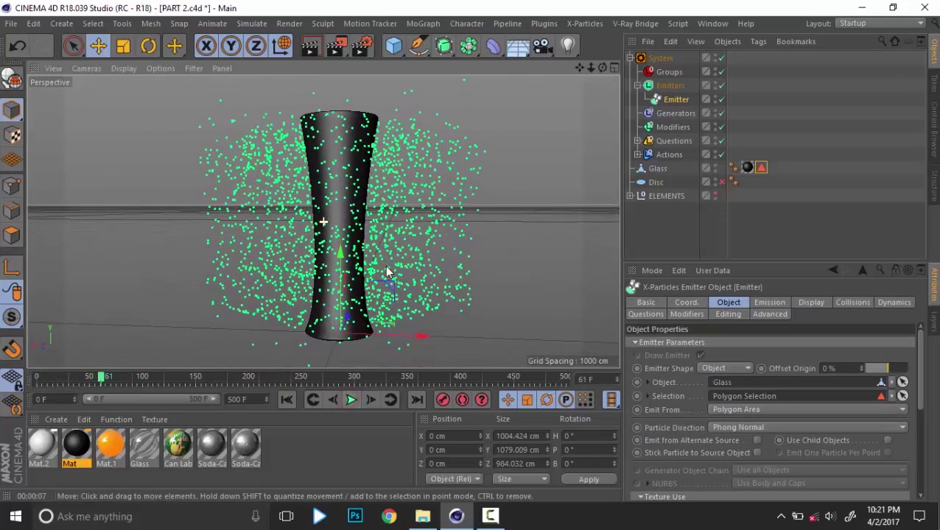
click(287, 400)
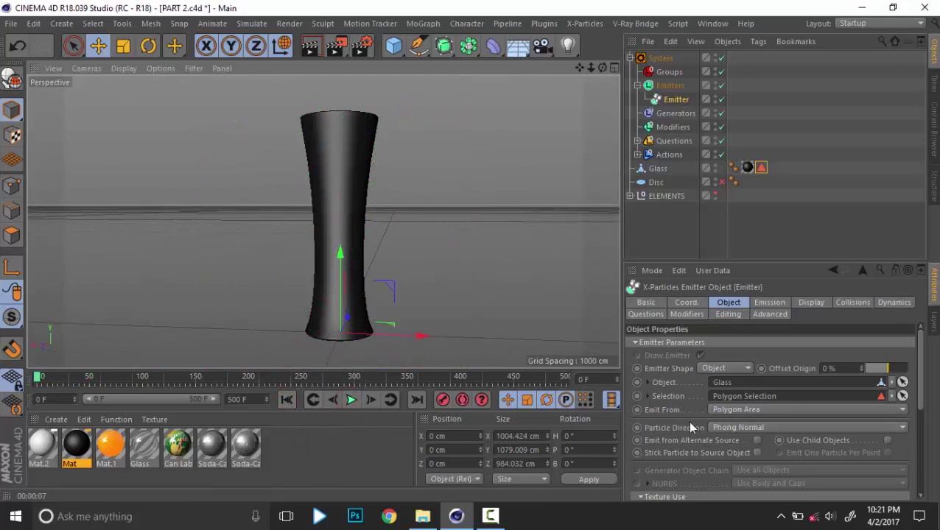
Try the emitter's Pulse emission mode in a test playback, and restore the Rate mode at the first frame.
click(767, 304)
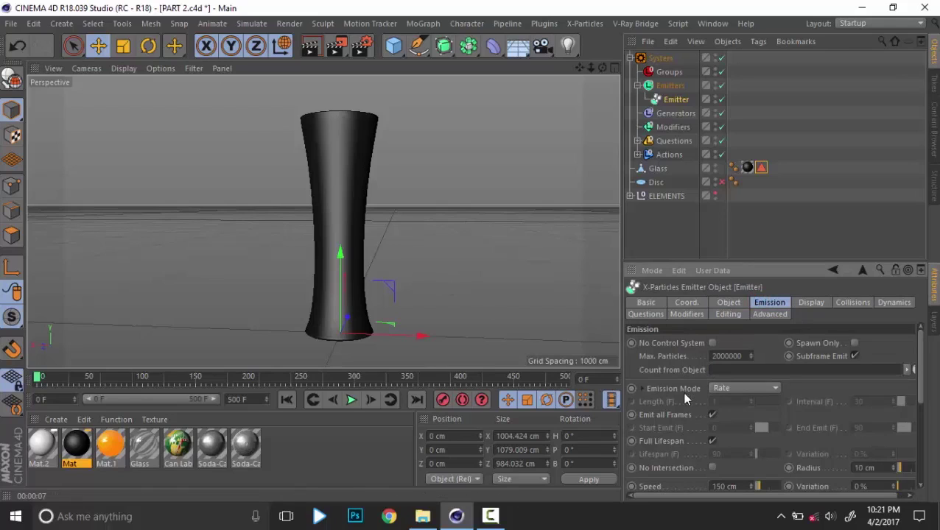
click(739, 391)
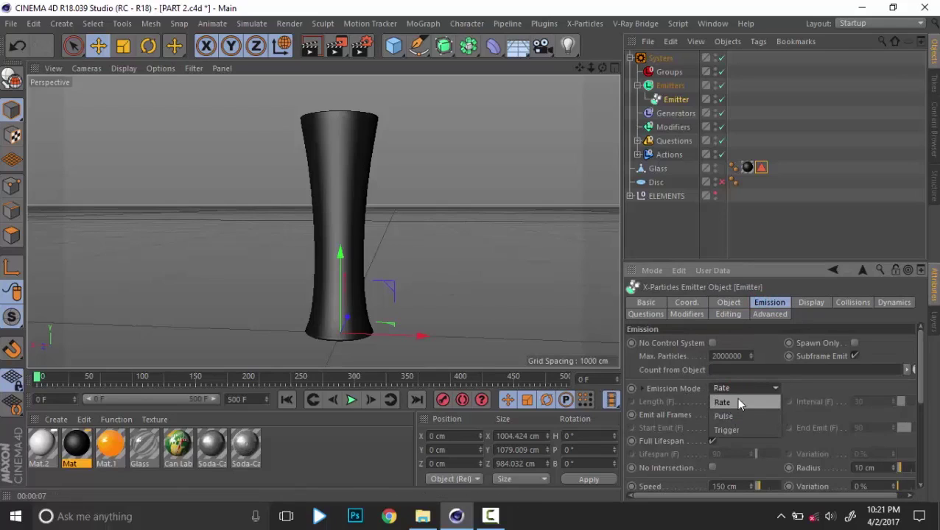
click(744, 405)
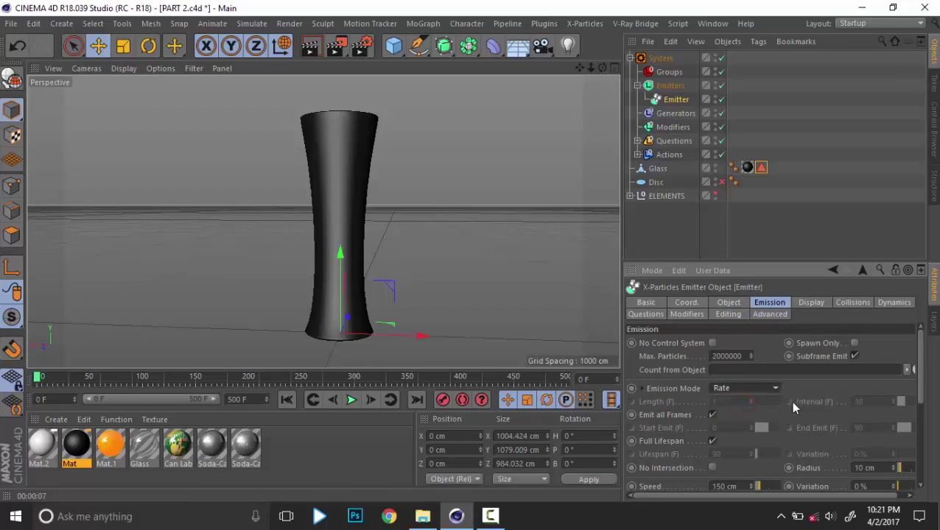
click(739, 417)
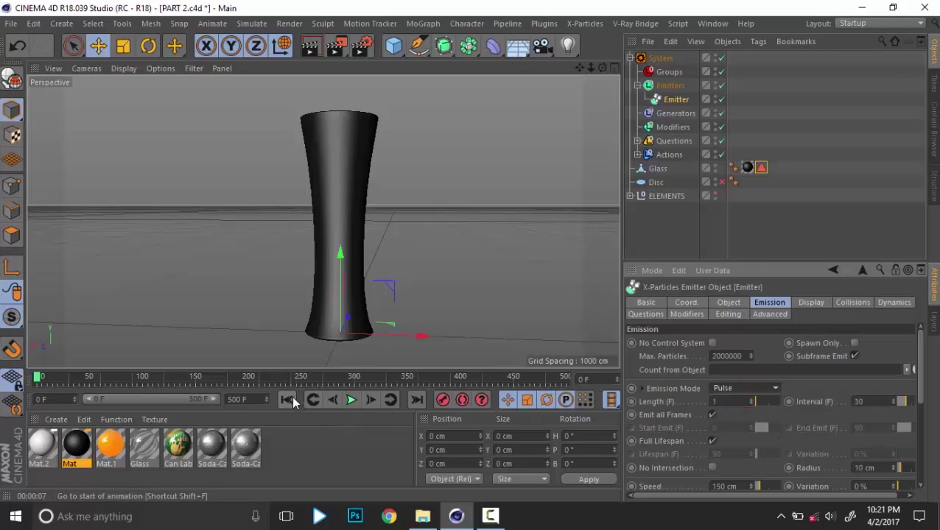
click(350, 401)
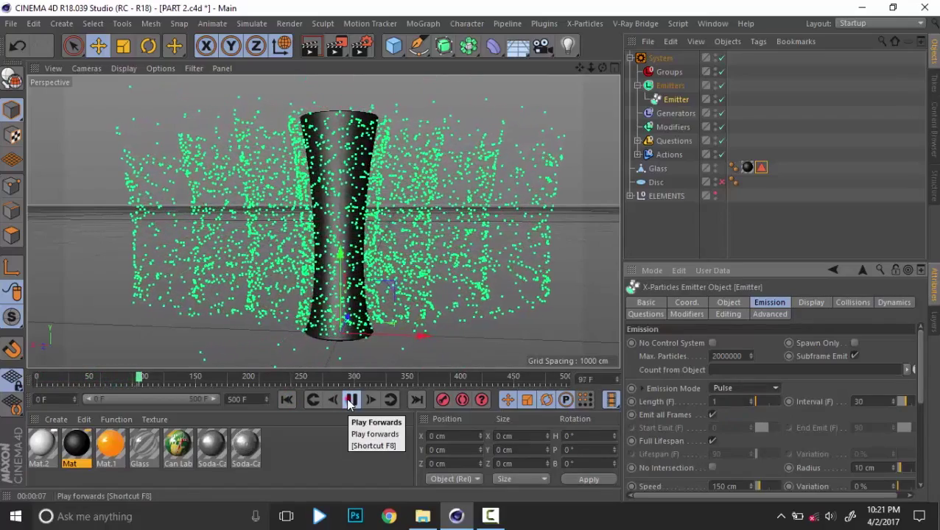
click(350, 401)
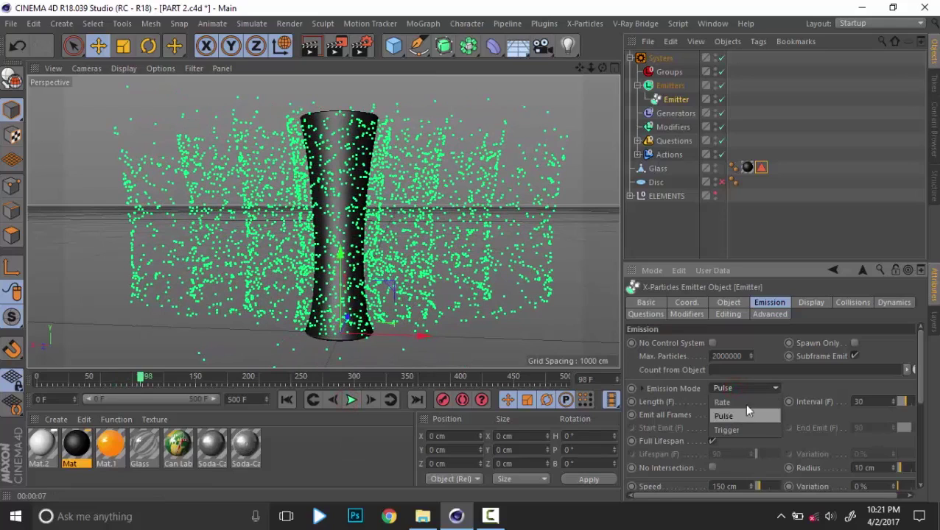
click(745, 403)
click(288, 399)
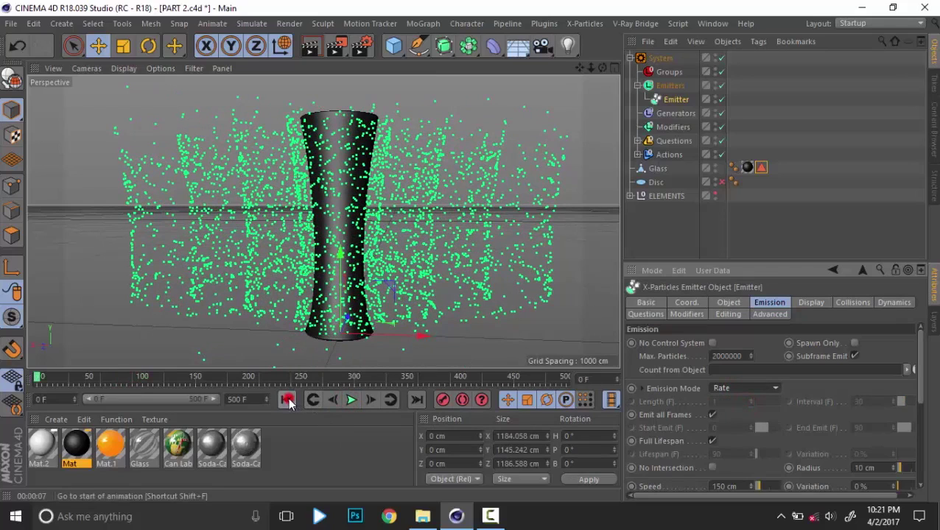
Turn off Emit all Frames, set End Emit to 1, and check the shortened emission in a test playback.
click(712, 415)
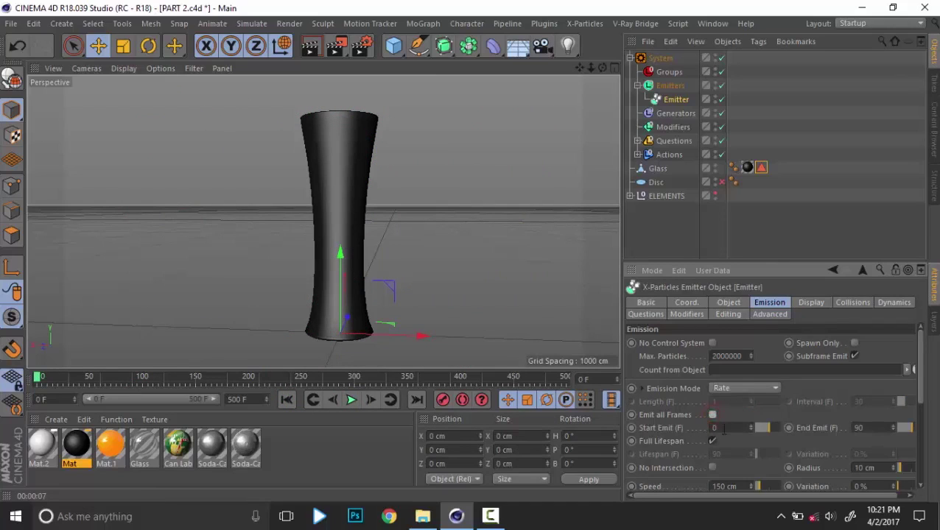
drag(865, 425, 737, 425)
text(1)
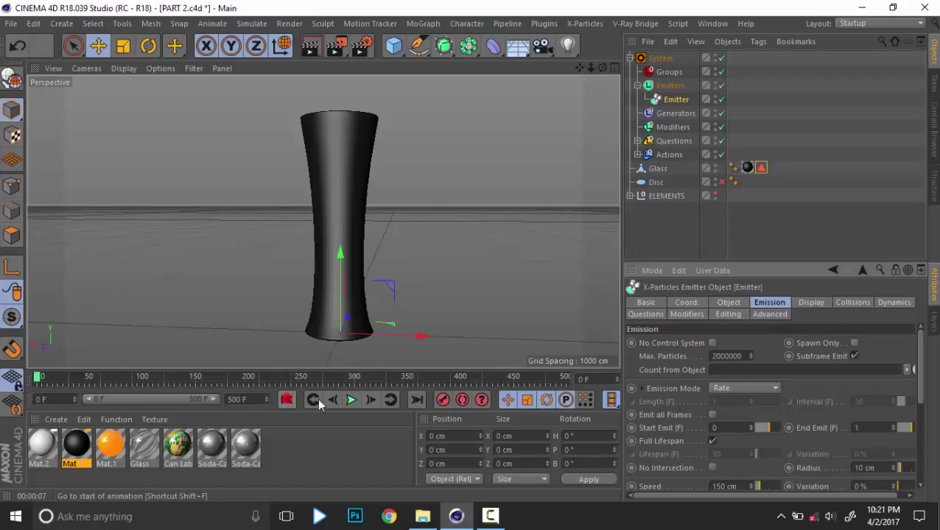
click(352, 400)
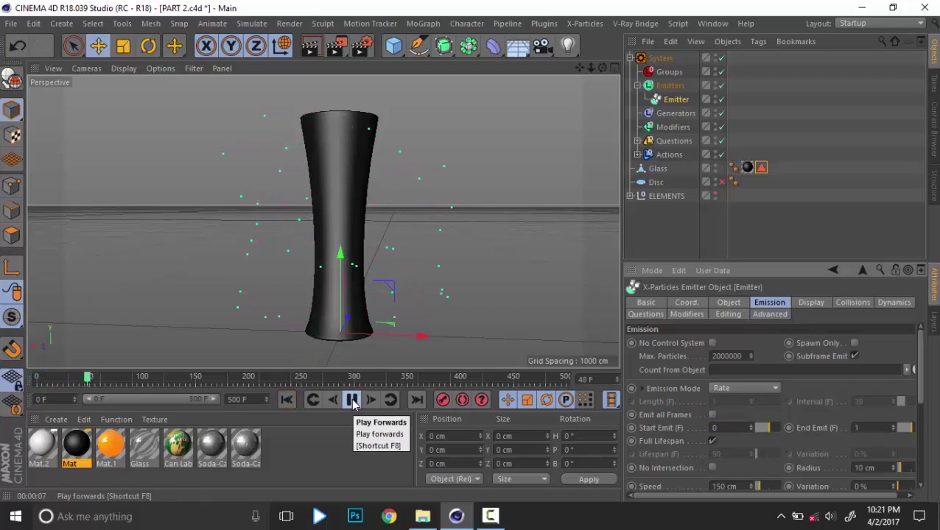
click(351, 400)
click(287, 400)
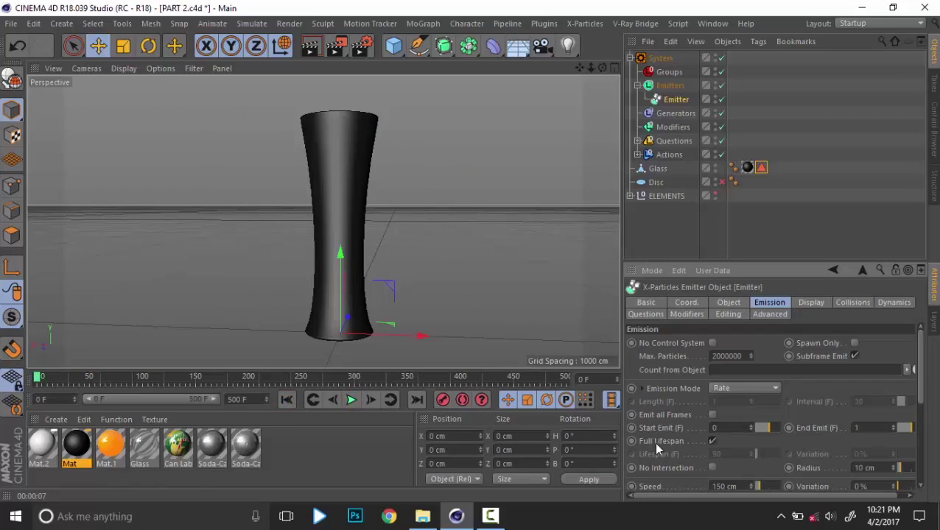
Enable No Intersection for the emitted particles and set their Speed to 0 cm.
scroll(654, 442, down, 3)
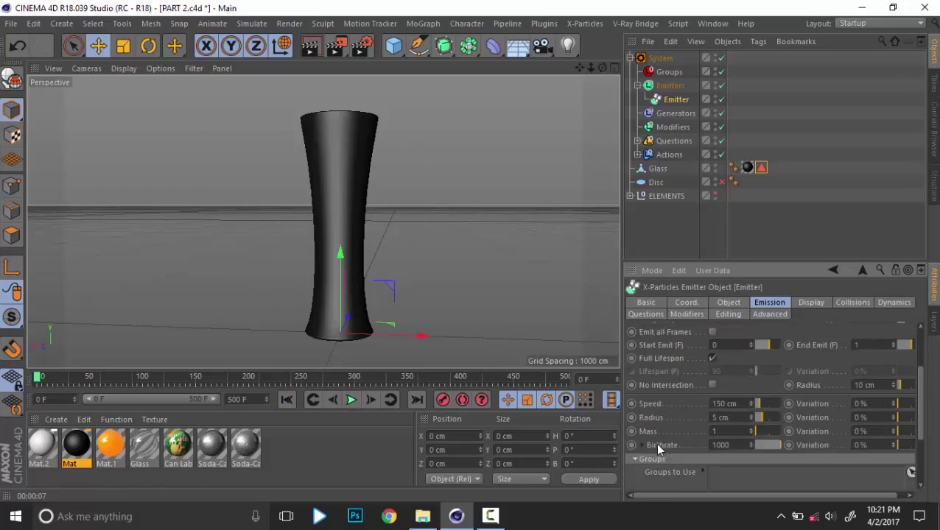
click(712, 385)
click(722, 404)
text(0)
key(Return)
Replay the animation from the first frame to check whether the particles stay on the glass surface.
click(287, 400)
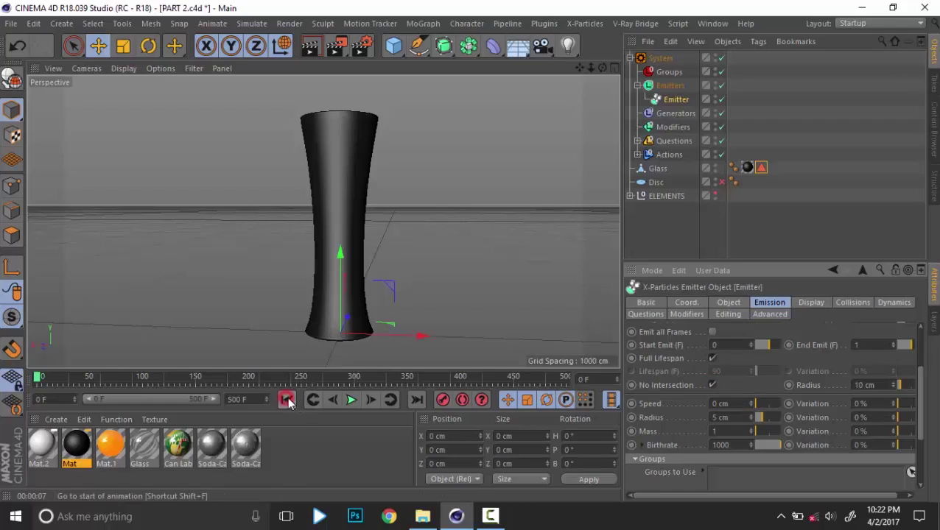
click(351, 400)
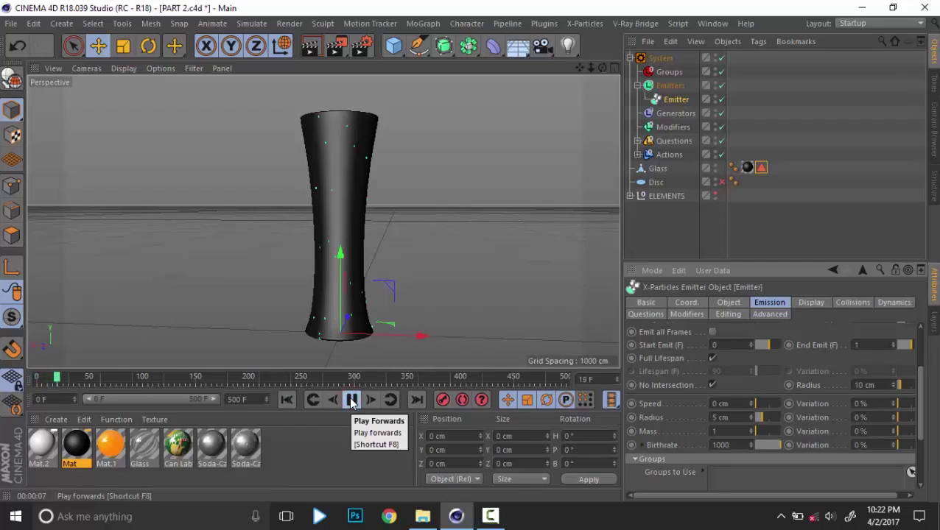
click(351, 400)
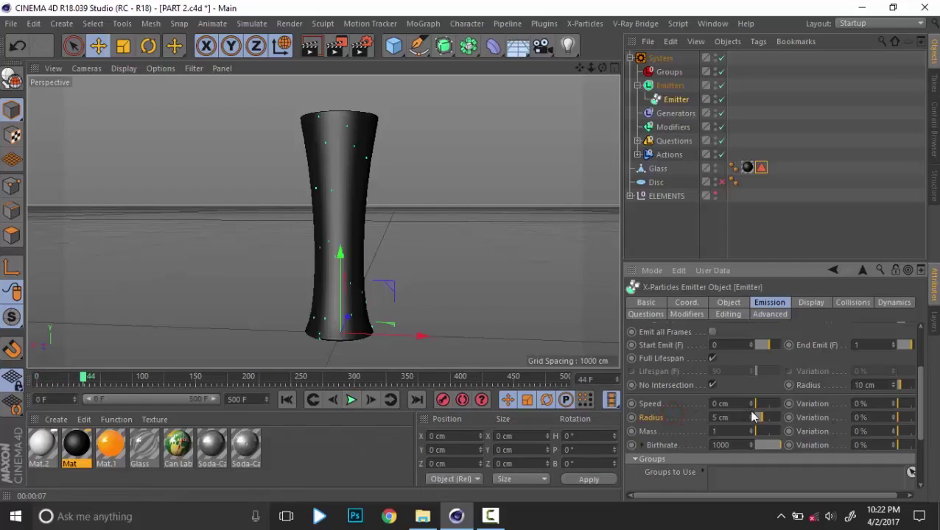
Set the No Intersection Radius to 8 cm, deselect the emitter and return the animation to the first frame.
click(877, 385)
text(8)
key(Return)
click(792, 224)
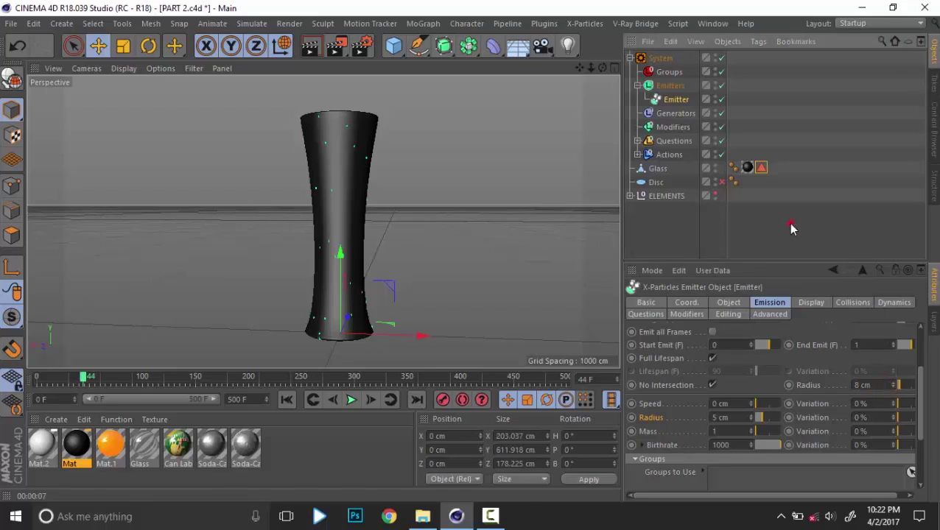
click(287, 400)
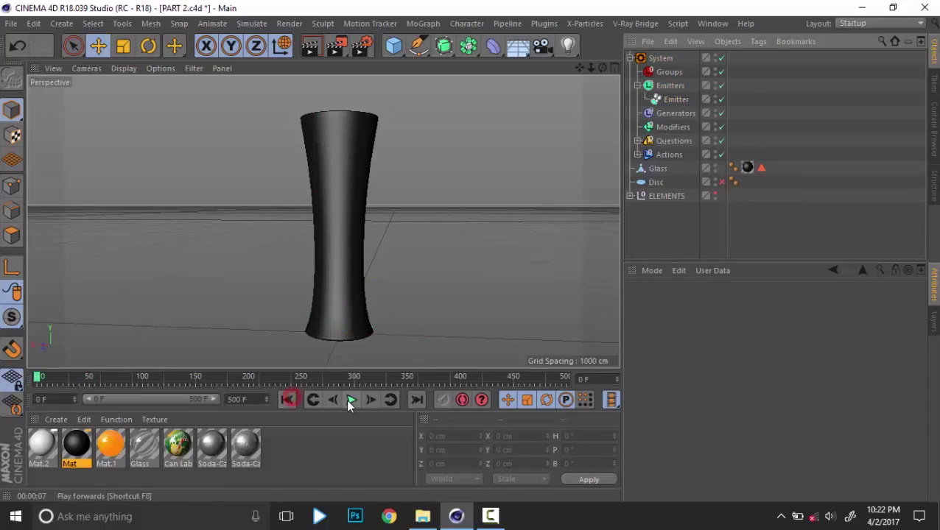
Play the particle emission briefly and examine how the particles sit around the glass.
click(350, 399)
click(349, 392)
alt+drag(325, 277, 310, 294)
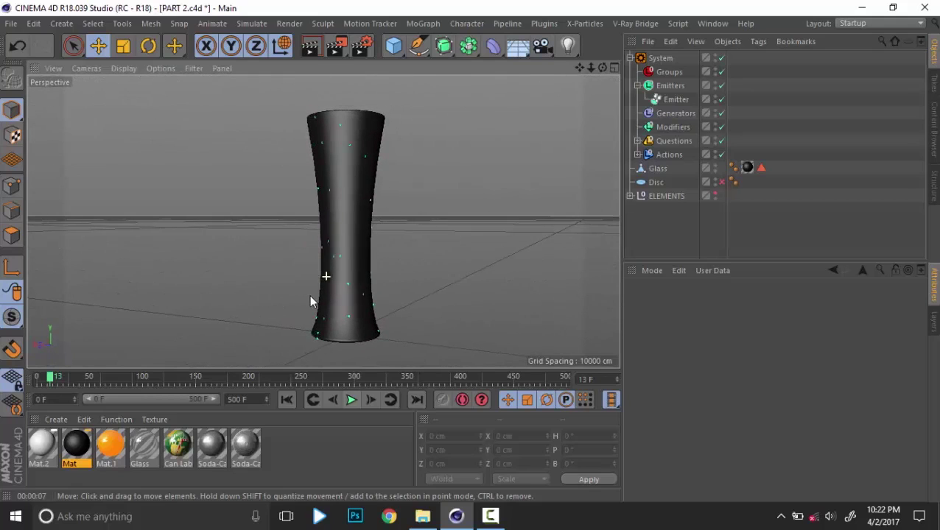
Add a Skinner generator to the X-Particles System.
click(638, 85)
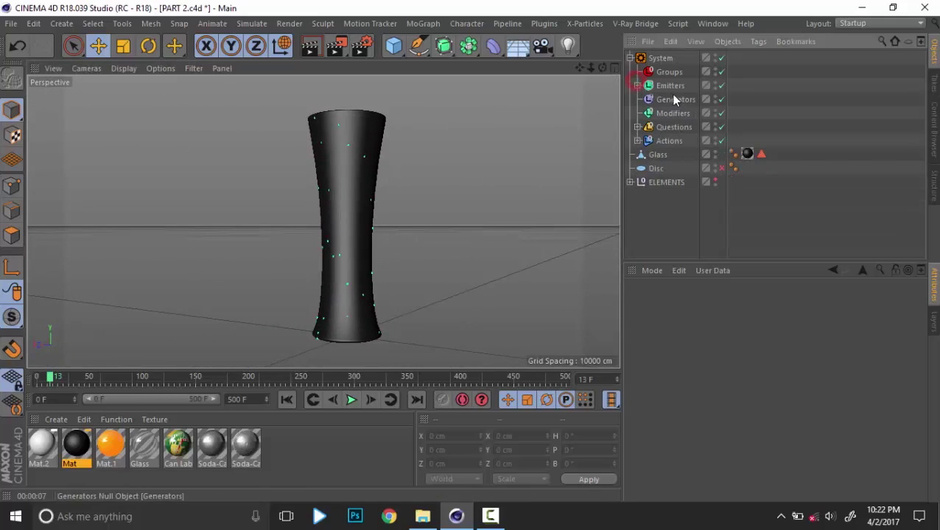
click(672, 99)
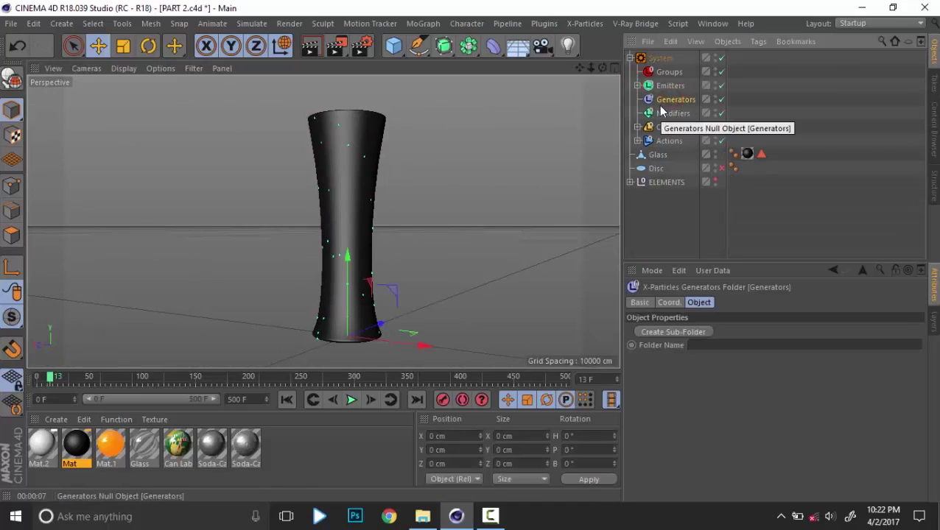
click(784, 111)
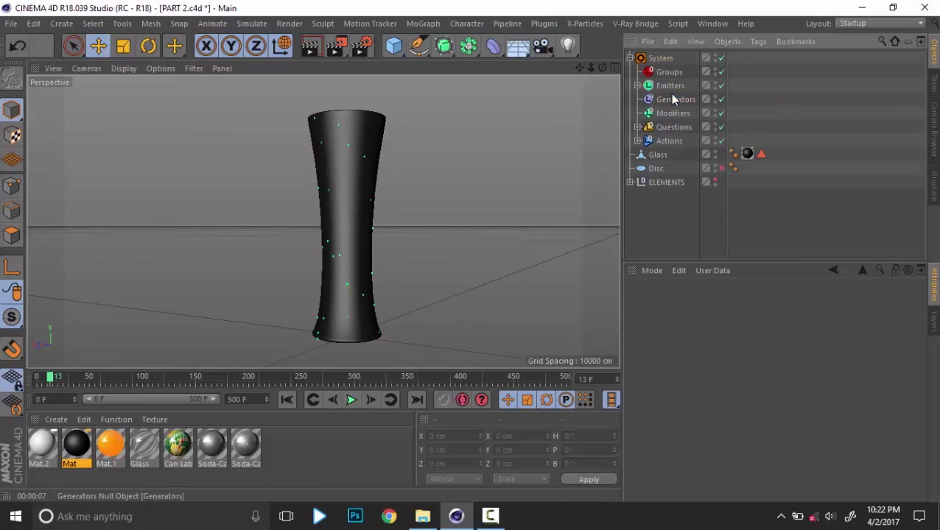
click(659, 58)
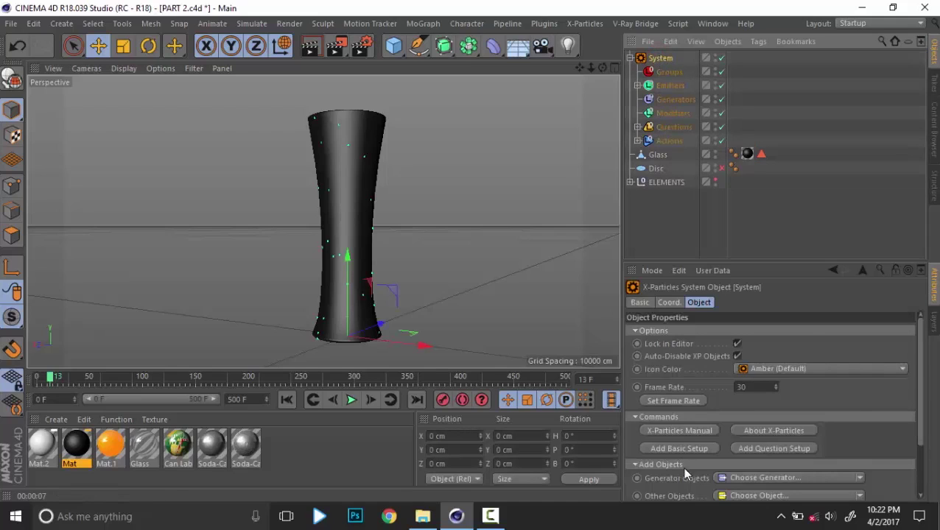
scroll(672, 478, down, 2)
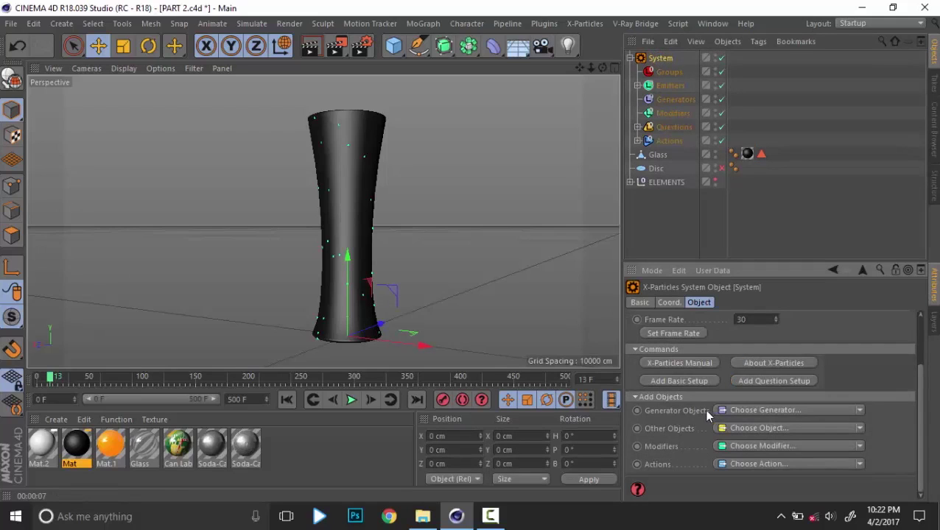
click(860, 411)
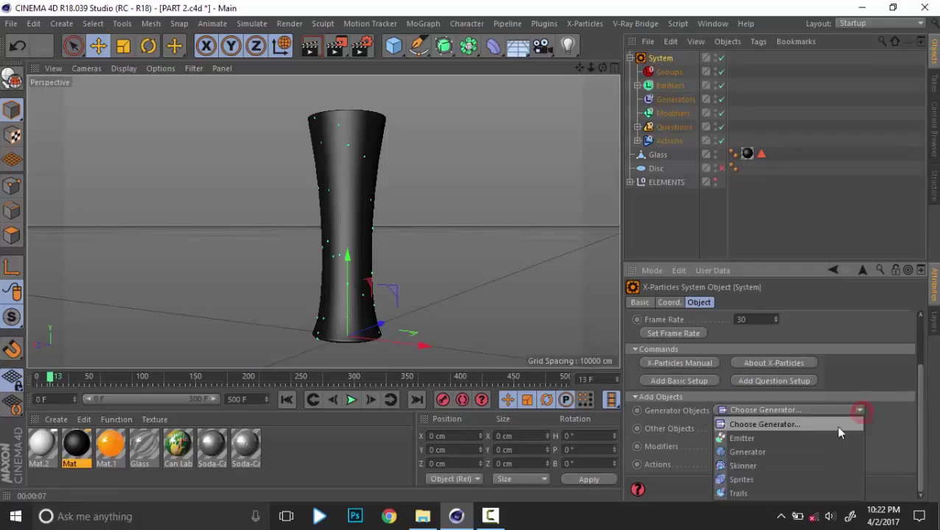
click(755, 464)
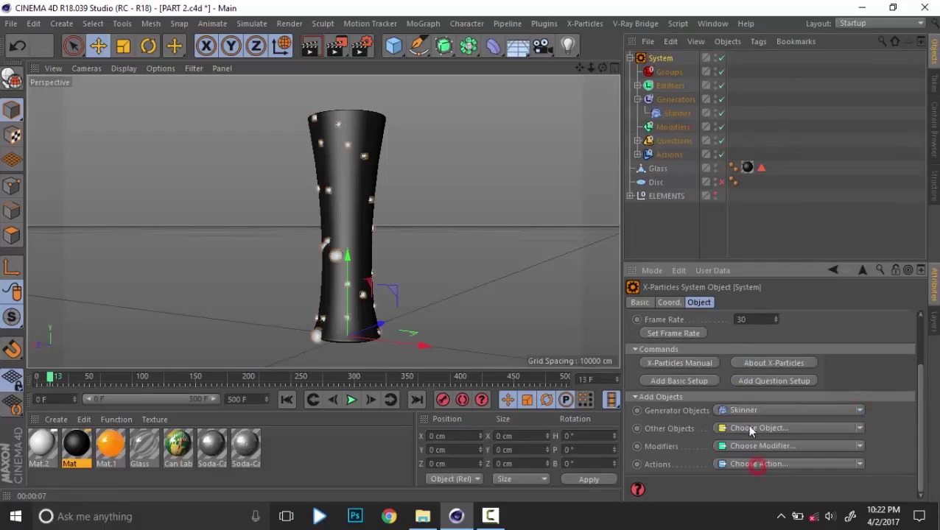
Apply the white material Mat.2 to the Skinner and clear the selection.
click(676, 113)
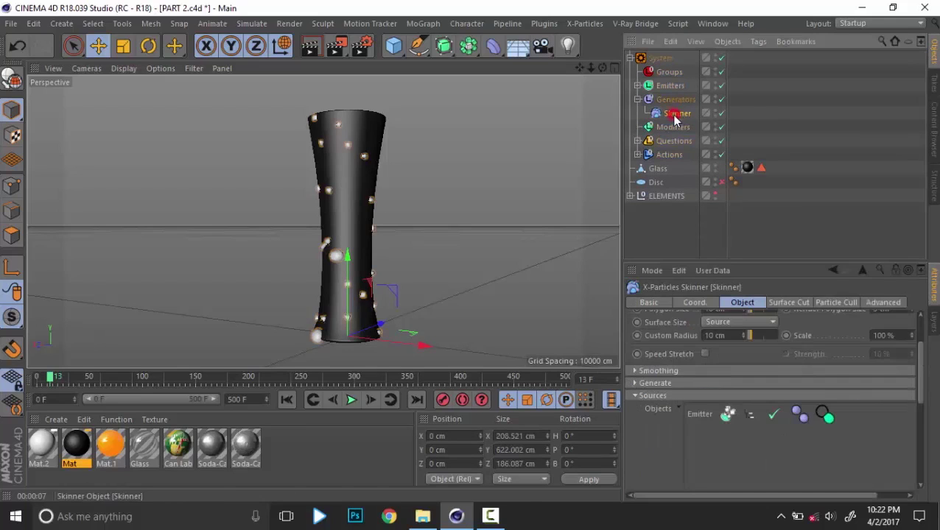
click(442, 228)
alt+drag(405, 260, 392, 286)
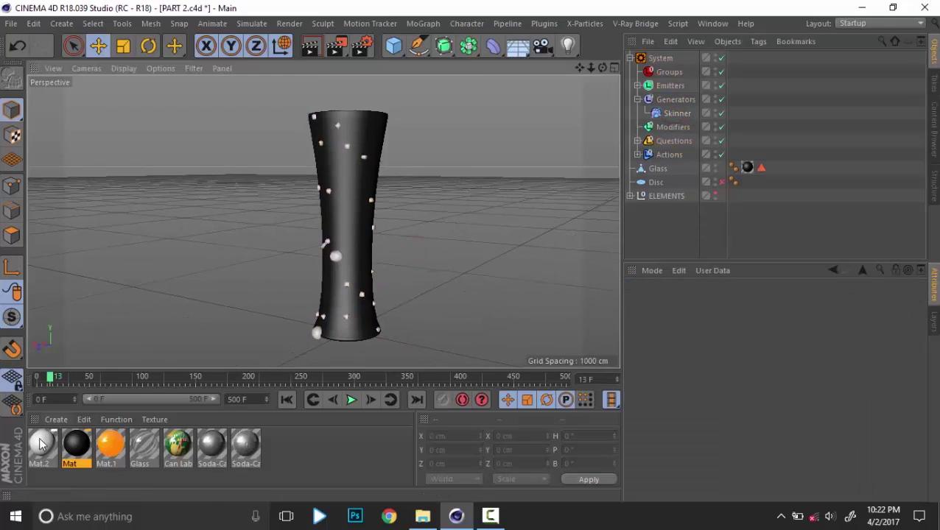
drag(42, 444, 674, 113)
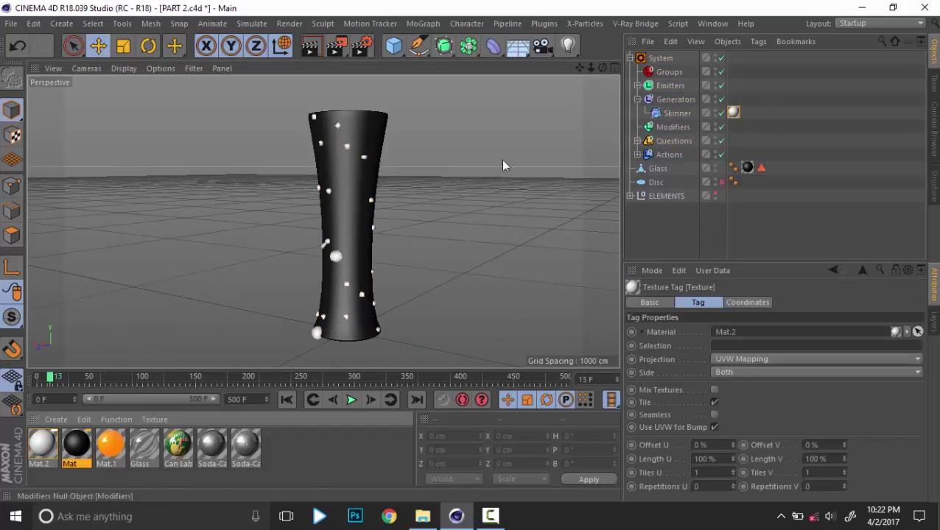
click(439, 213)
Replay the animation from the first frame and examine the skinned drops from several angles around the glass.
alt+middle_drag(399, 252, 464, 255)
alt+right_drag(444, 221, 511, 234)
mouse_move(512, 239)
alt+mouse_down()
mouse_move(454, 236)
mouse_move(466, 303)
mouse_move(469, 187)
mouse_move(452, 94)
mouse_move(310, 164)
mouse_move(549, 253)
mouse_move(562, 196)
mouse_move(521, 293)
mouse_move(526, 272)
mouse_move(527, 304)
alt+mouse_up()
alt+right_drag(413, 277, 429, 284)
mouse_move(428, 284)
alt+mouse_down()
mouse_move(411, 298)
mouse_move(367, 385)
alt+mouse_up()
click(288, 401)
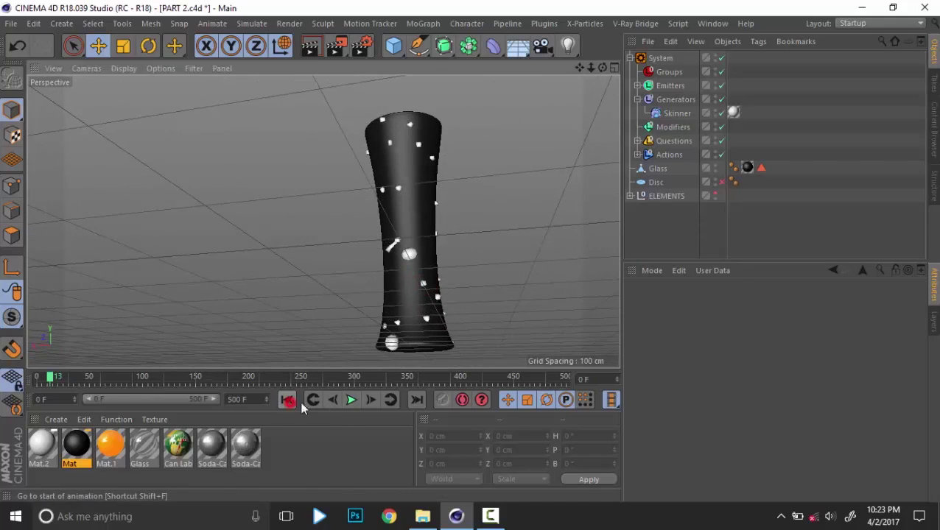
click(351, 400)
alt+drag(455, 310, 324, 159)
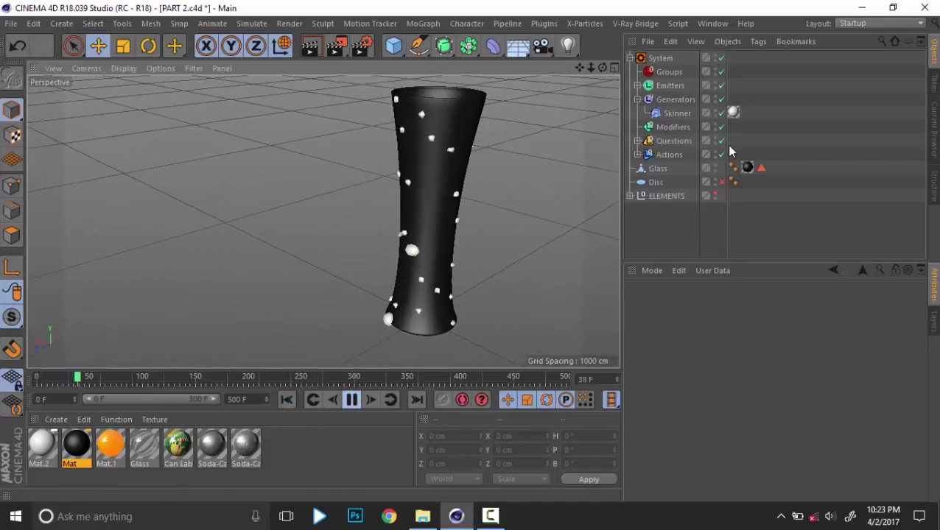
Stop the playback, return to the first frame and set the Emitter's Birthrate to 12000.
click(638, 85)
click(676, 99)
click(352, 399)
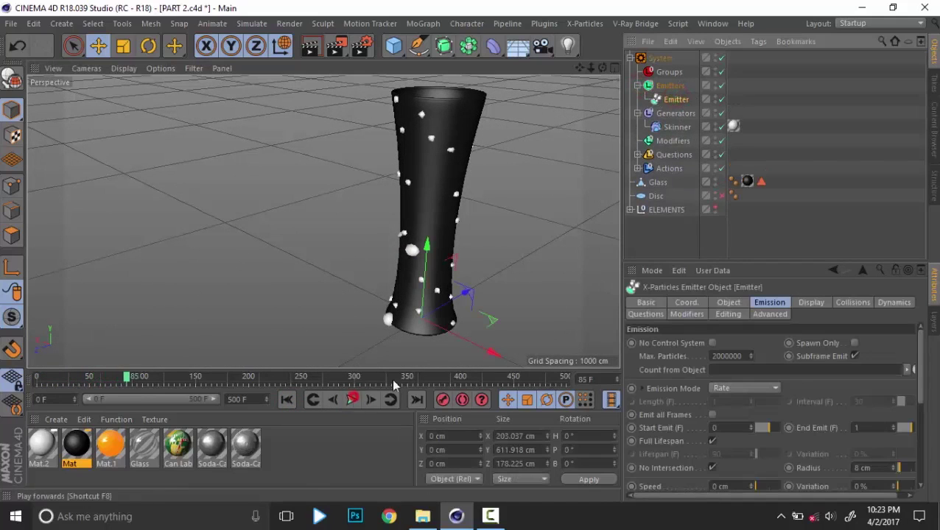
alt+drag(445, 296, 660, 439)
click(280, 403)
click(286, 399)
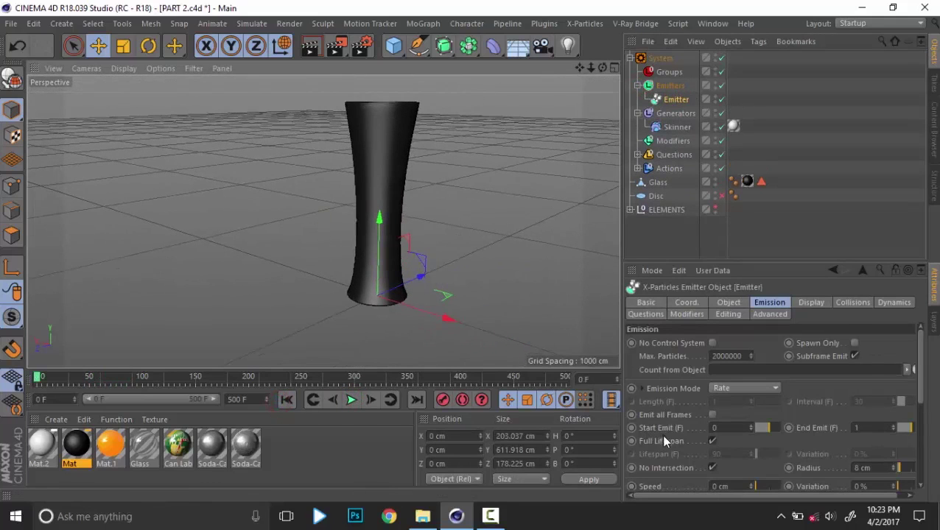
scroll(661, 436, down, 3)
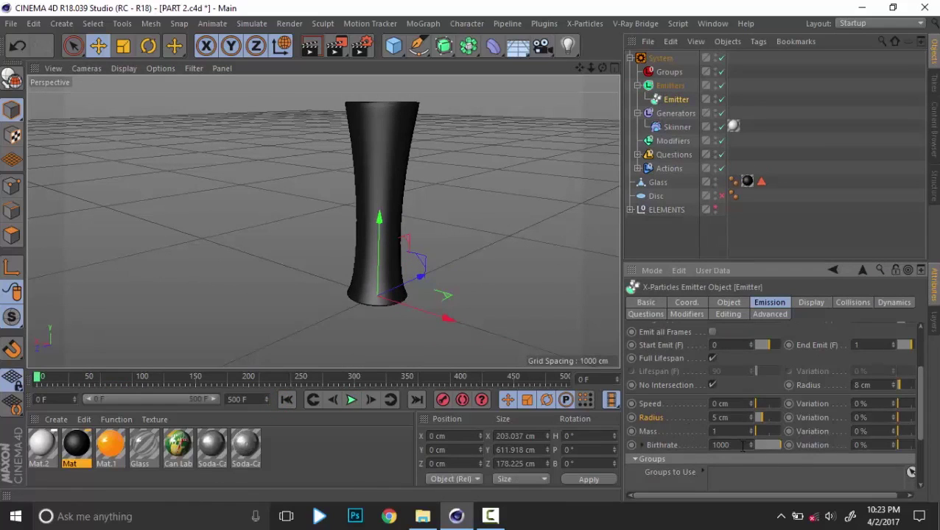
drag(742, 445, 607, 446)
text(1200)
key(Return)
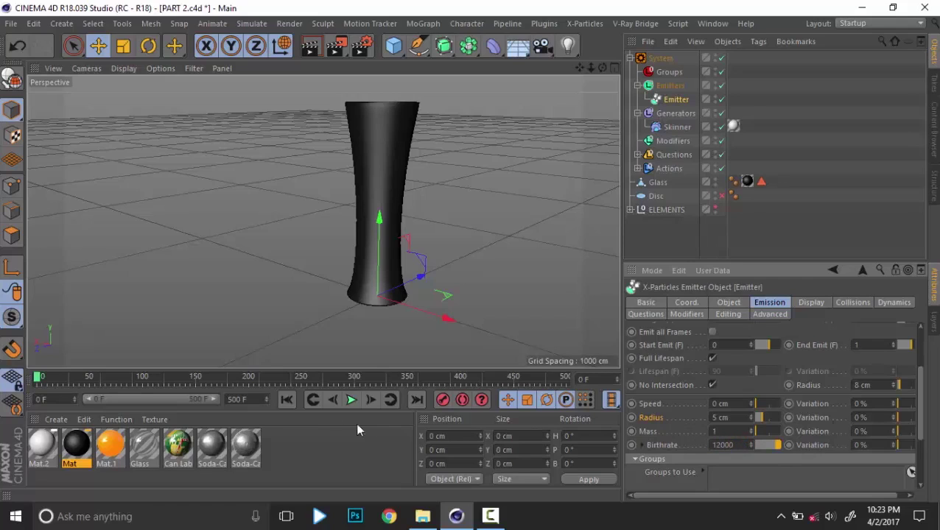
Play the animation briefly to check how densely the skinned drops cover the glass.
click(352, 399)
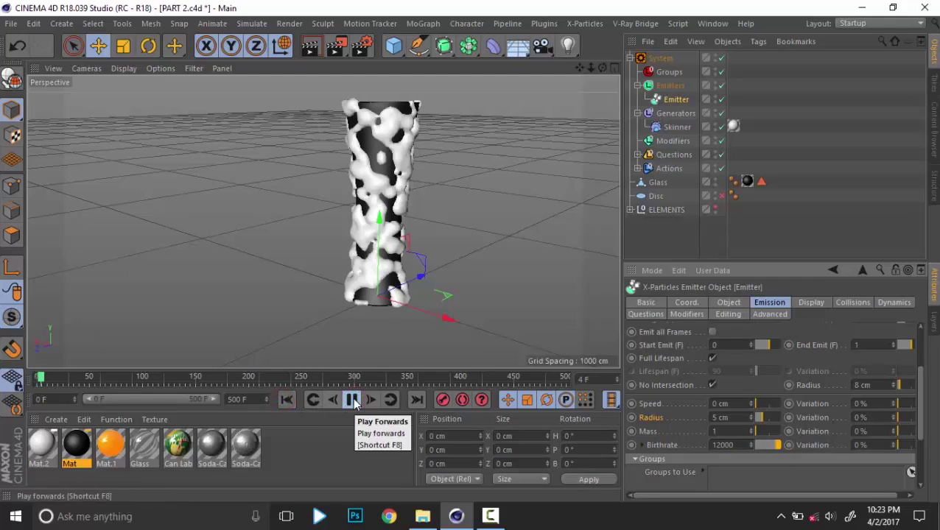
click(353, 399)
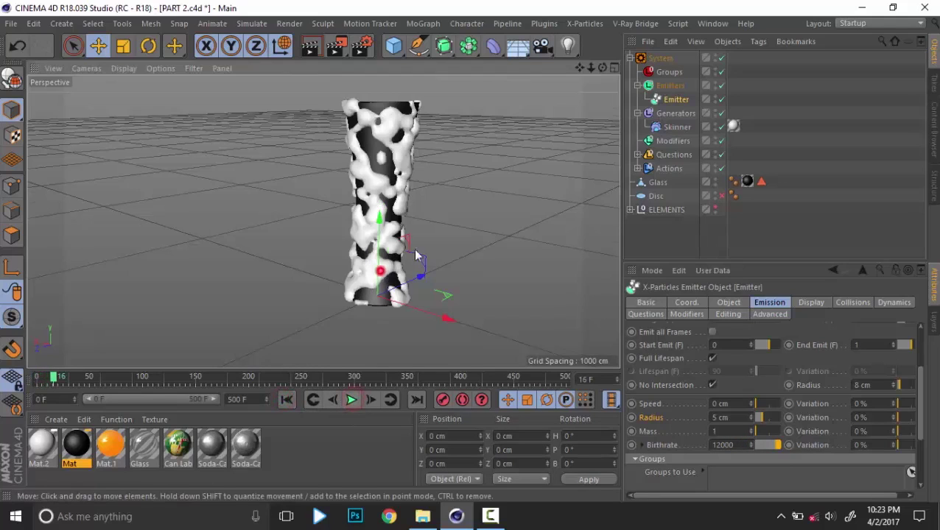
alt+drag(414, 254, 398, 328)
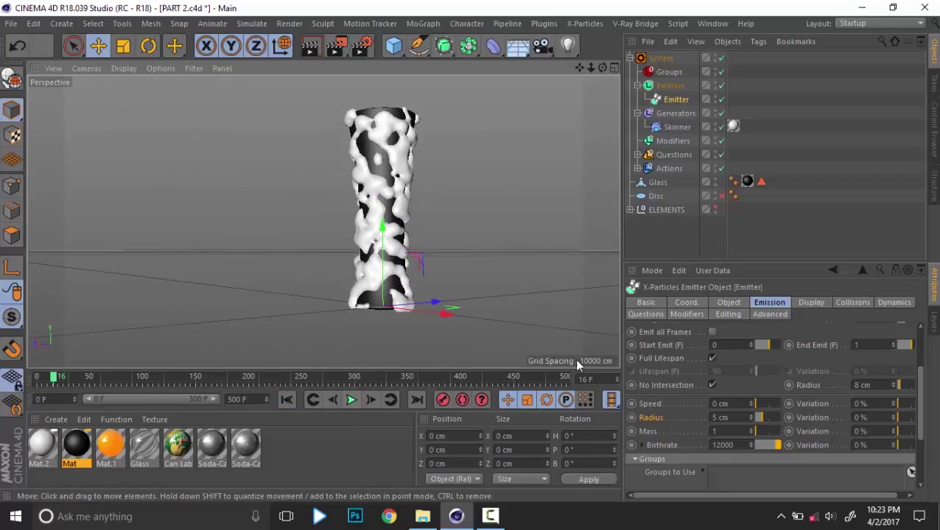
Set the emitted particles' Radius to 2 cm and replay the animation from the first frame to check the drops.
click(740, 417)
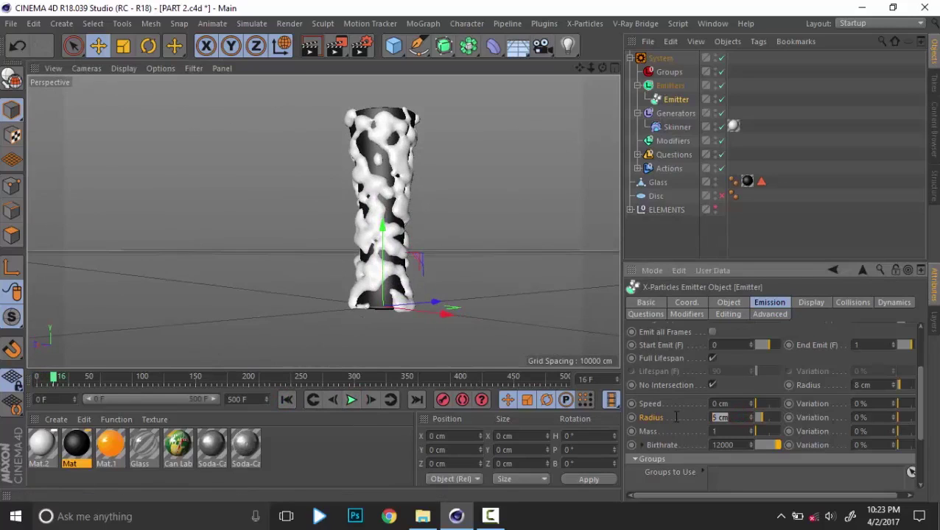
text(2)
key(Return)
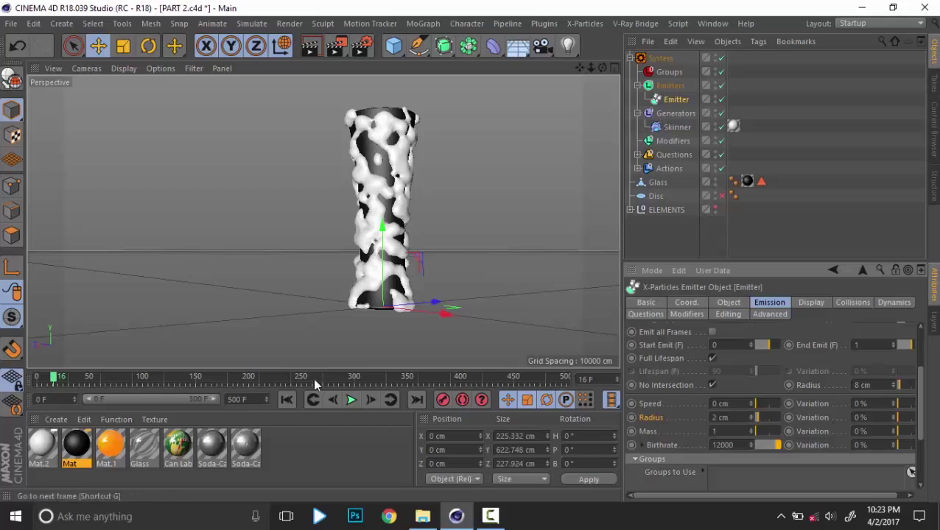
click(286, 400)
click(351, 399)
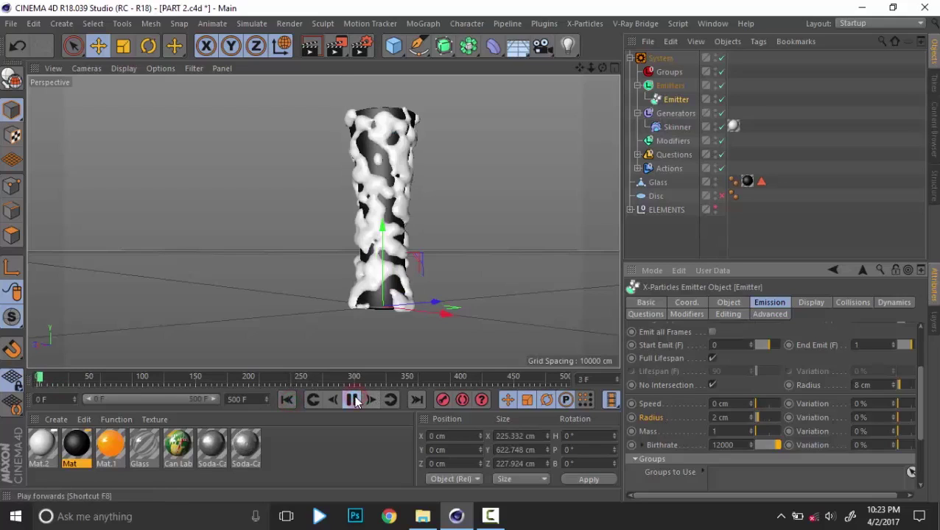
click(352, 400)
alt+drag(365, 319, 431, 239)
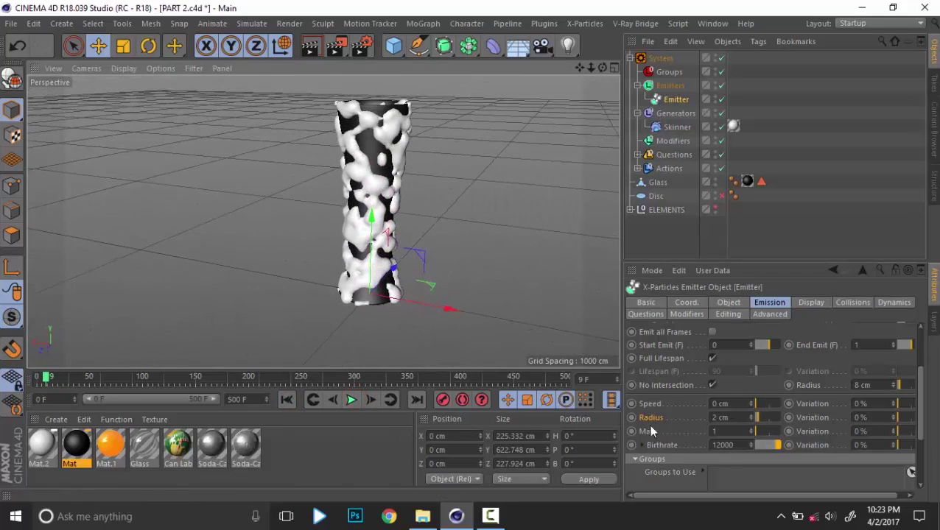
Set the Skinner's Polygon Size and Render Polygon Size to 3 cm each.
click(671, 127)
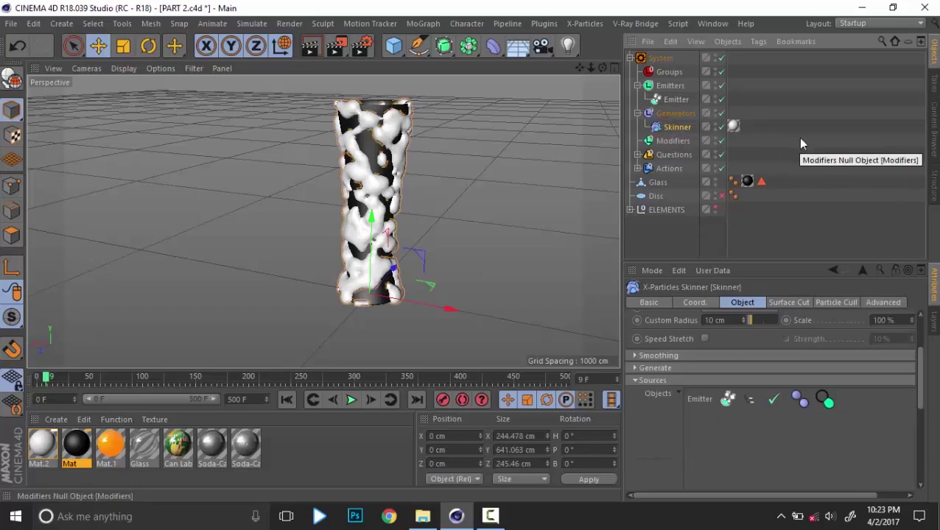
click(783, 304)
click(744, 303)
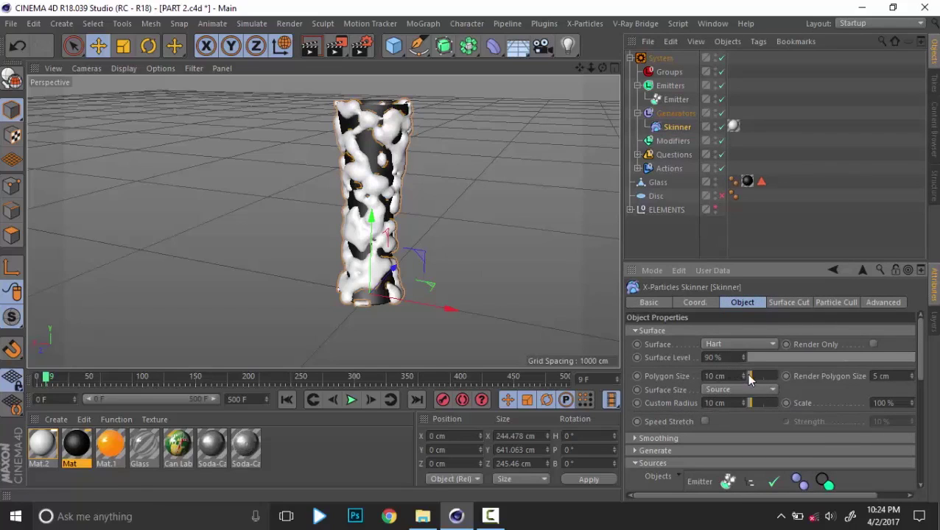
drag(750, 377, 745, 377)
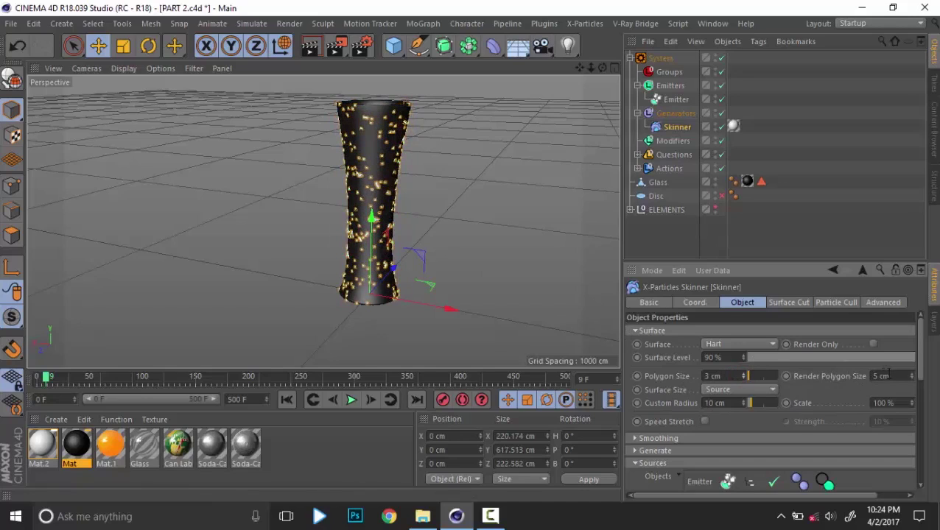
drag(889, 375, 780, 380)
text(3)
key(Return)
Set the Skinner's Custom Radius to 5 cm.
click(682, 403)
double_click(733, 403)
text(5)
key(Return)
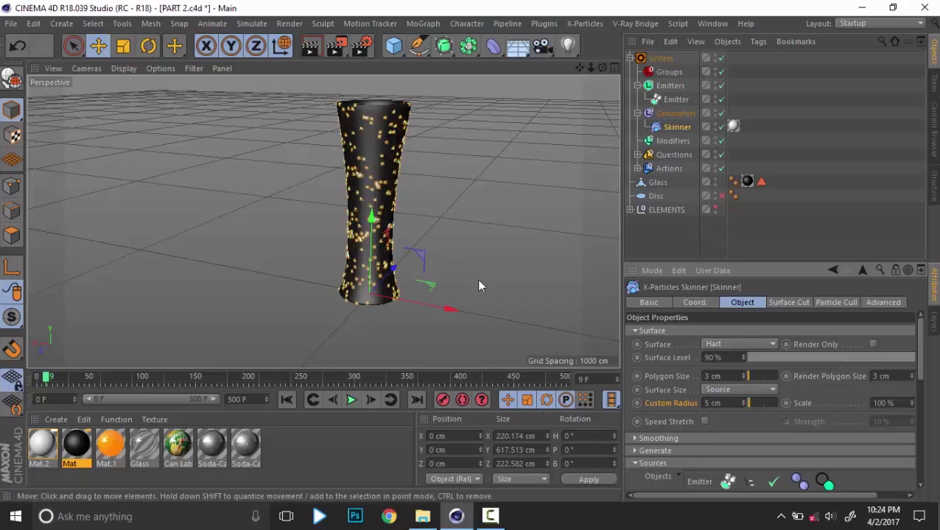
Inspect the smaller drops up close and replay the animation from the first frame to check them.
alt+right_drag(379, 160, 481, 202)
mouse_move(412, 253)
alt+mouse_down()
mouse_move(411, 188)
mouse_move(407, 267)
alt+mouse_up()
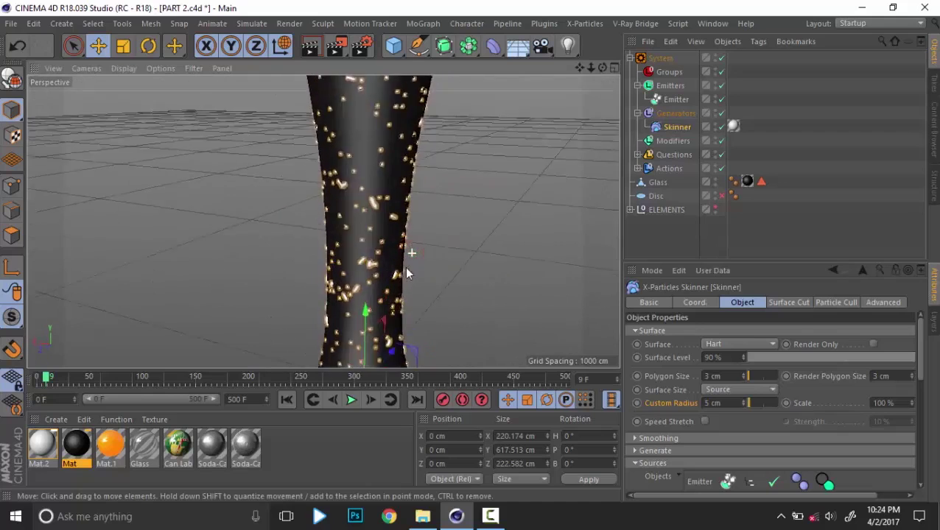
scroll(408, 272, down, 5)
click(290, 400)
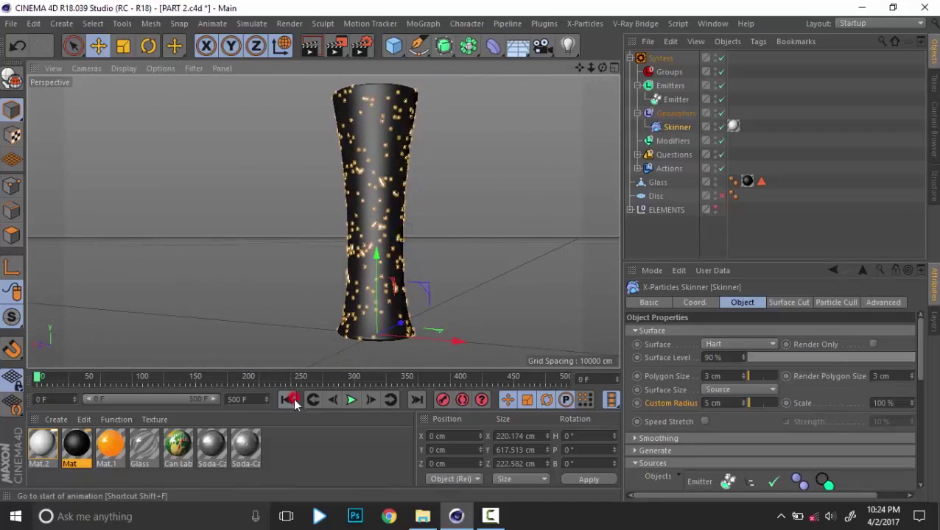
click(351, 402)
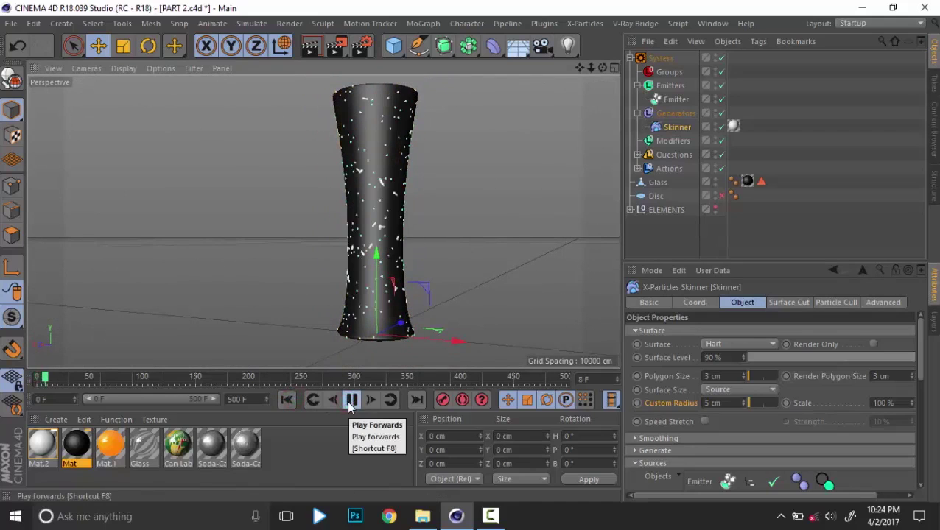
click(351, 402)
Try a Polygon Size of 5 cm for the Skinner.
drag(727, 375, 634, 386)
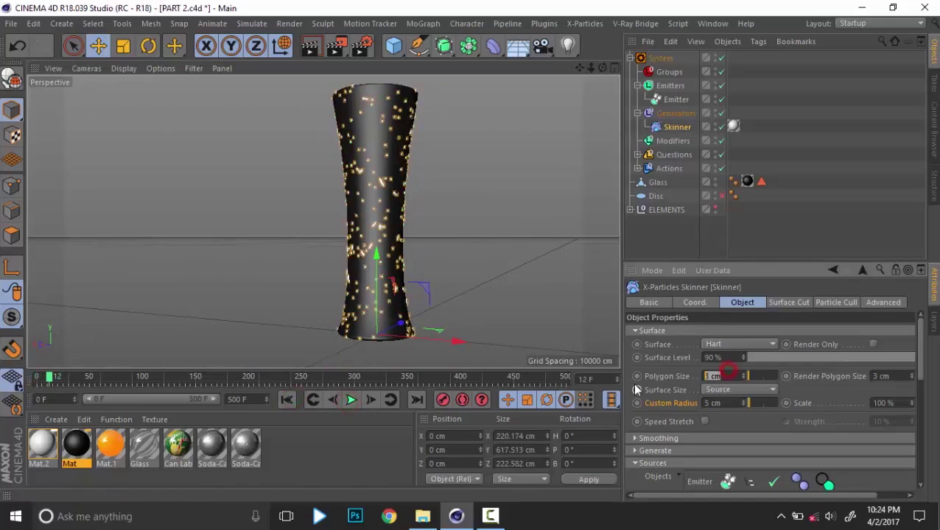
text(5)
key(Return)
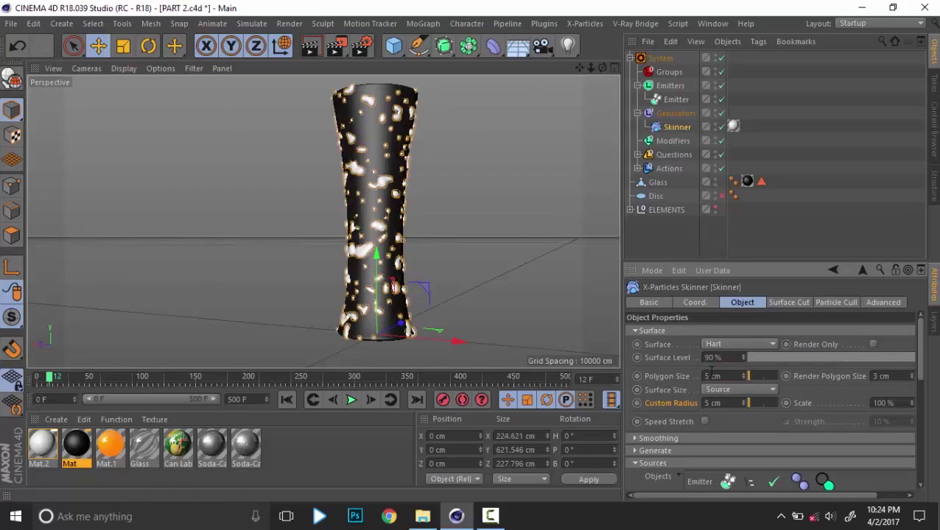
Set the Skinner's Polygon Size to 4 cm and replay the animation from the first frame to check the drops on the glass.
drag(725, 376, 551, 369)
text(4)
key(Return)
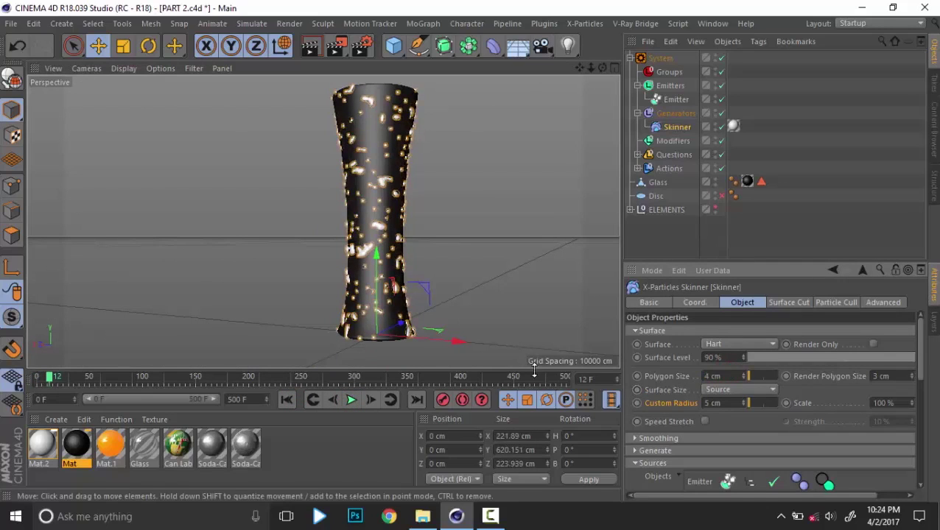
click(287, 400)
click(351, 400)
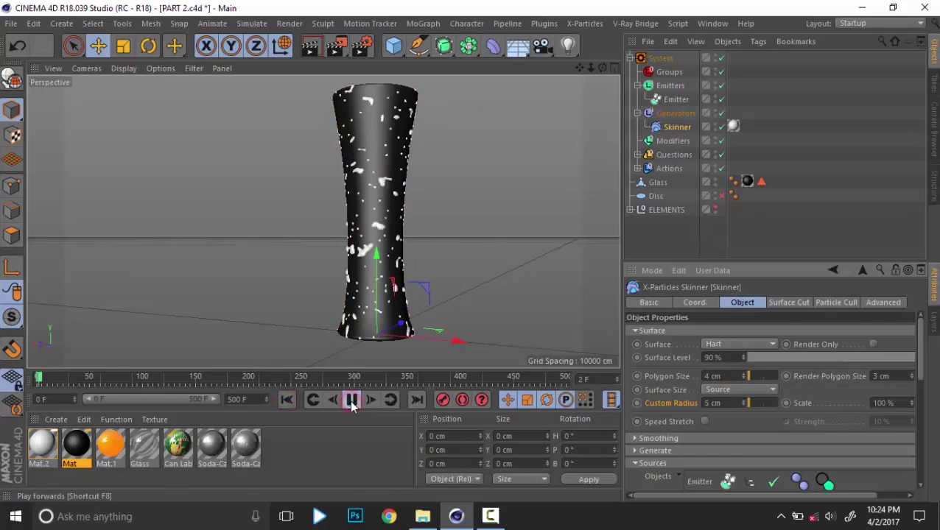
click(351, 402)
alt+drag(369, 239, 367, 209)
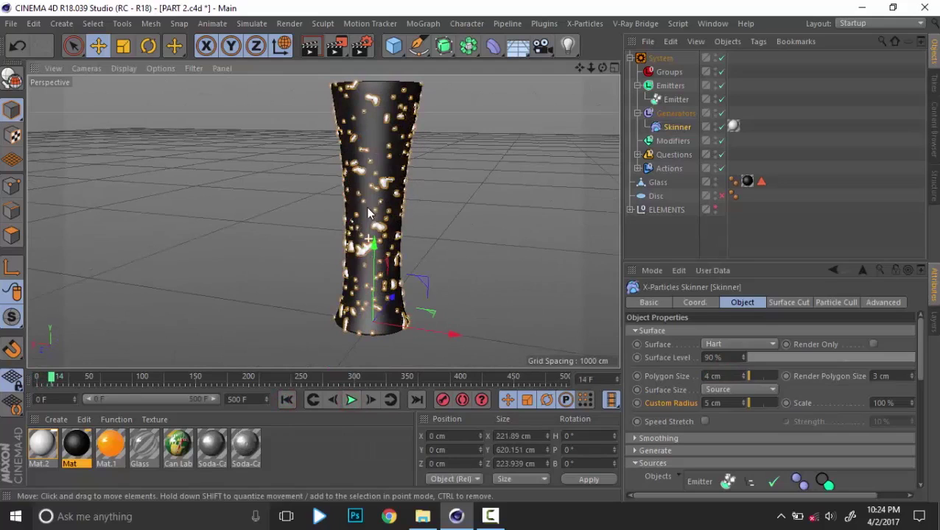
click(655, 227)
alt+drag(451, 234, 447, 269)
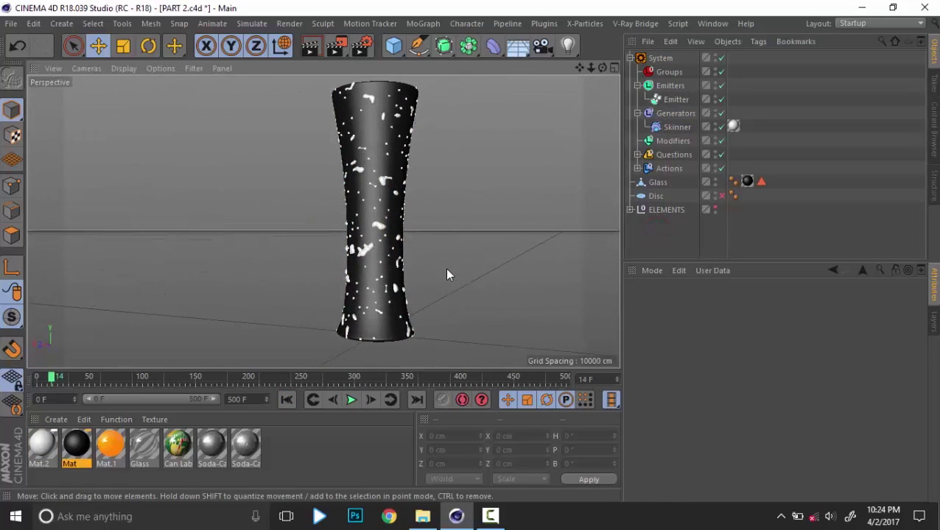
Duplicate the emitter within the Emitters folder and look over the original emitter's object settings.
click(663, 101)
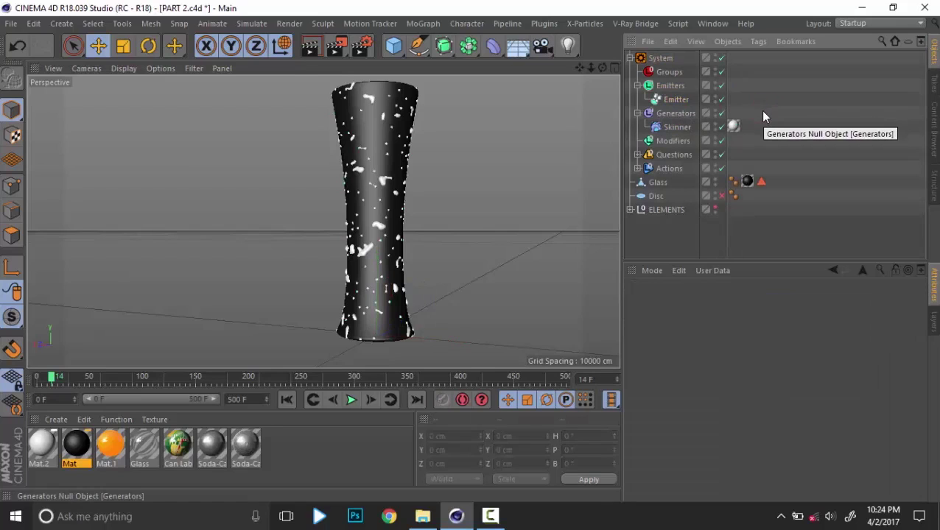
click(674, 99)
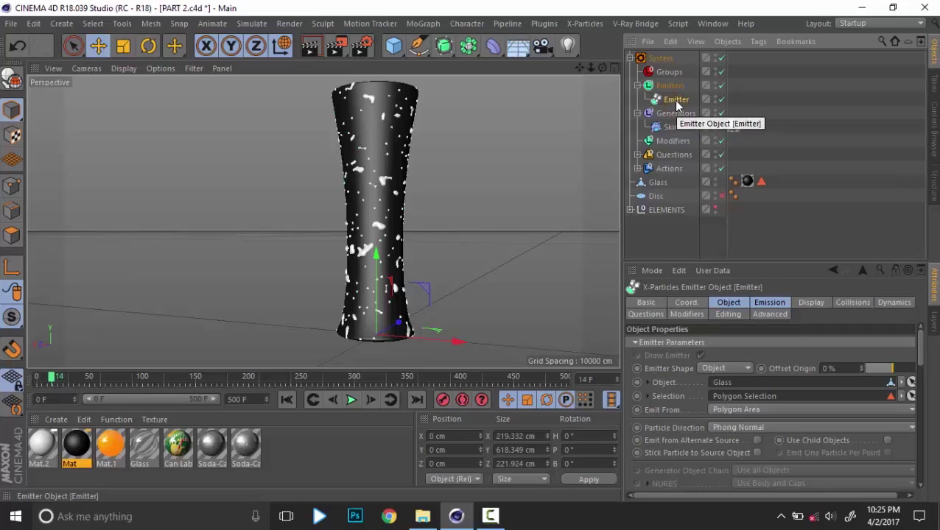
drag(676, 102, 677, 110)
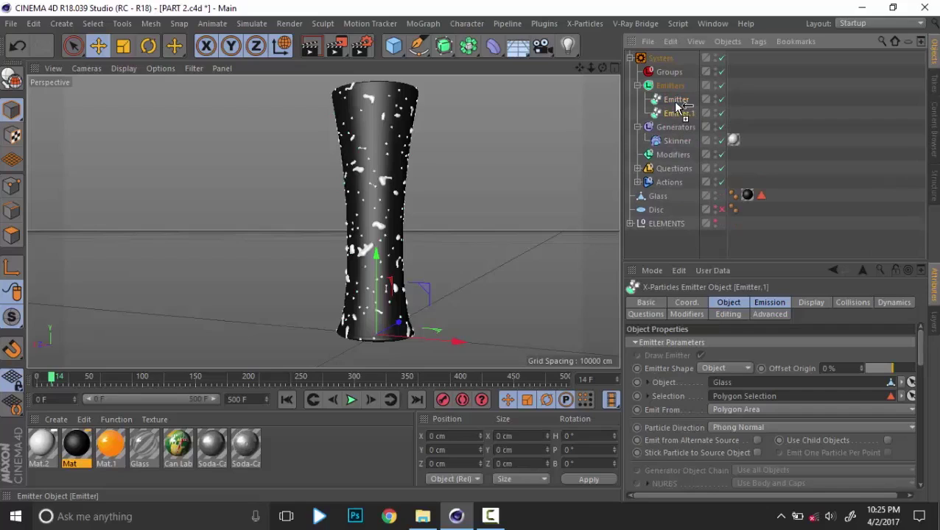
click(730, 303)
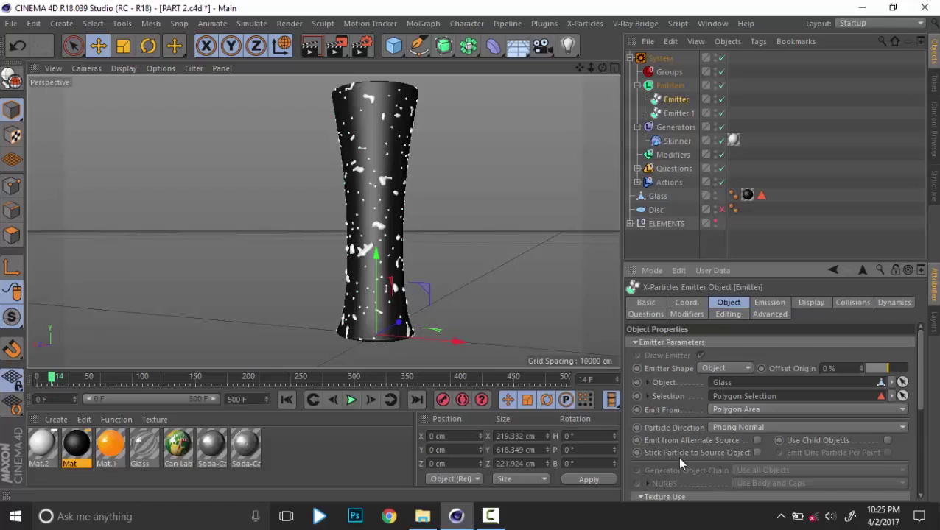
scroll(677, 457, down, 3)
scroll(677, 457, up, 3)
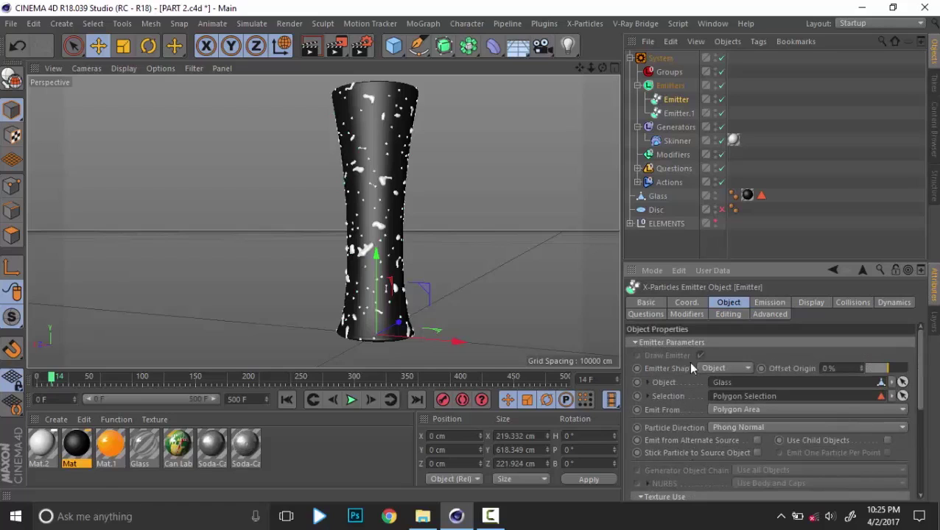
Rename the duplicated emitter as Down and the original emitter as Still.
double_click(673, 114)
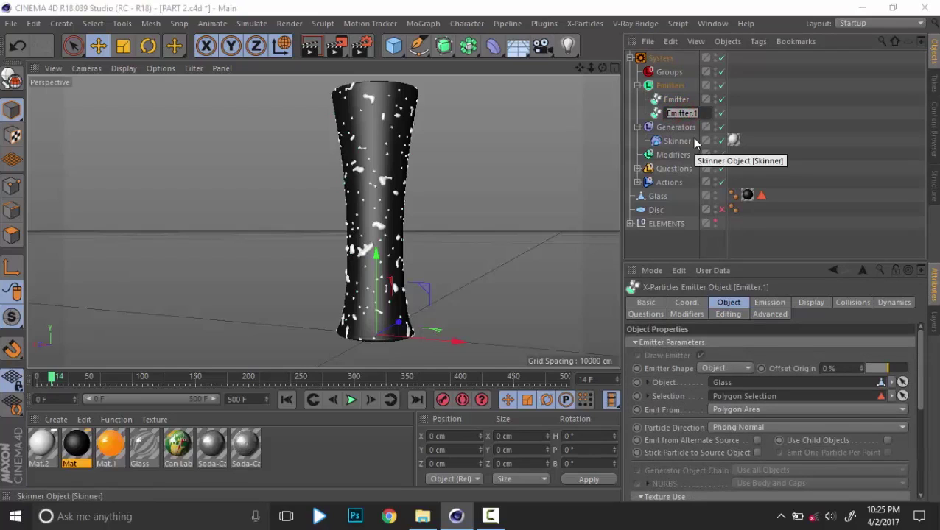
text(Down)
key(Return)
double_click(679, 100)
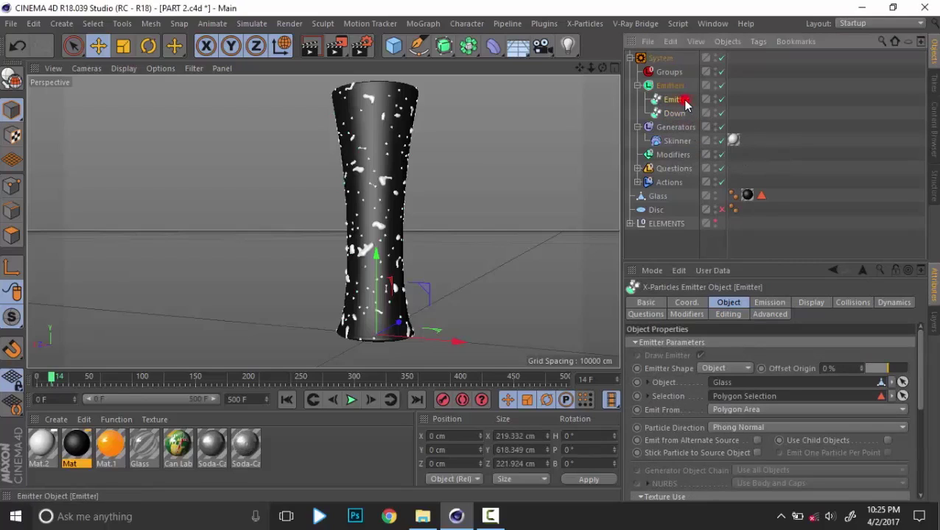
text(Stil)
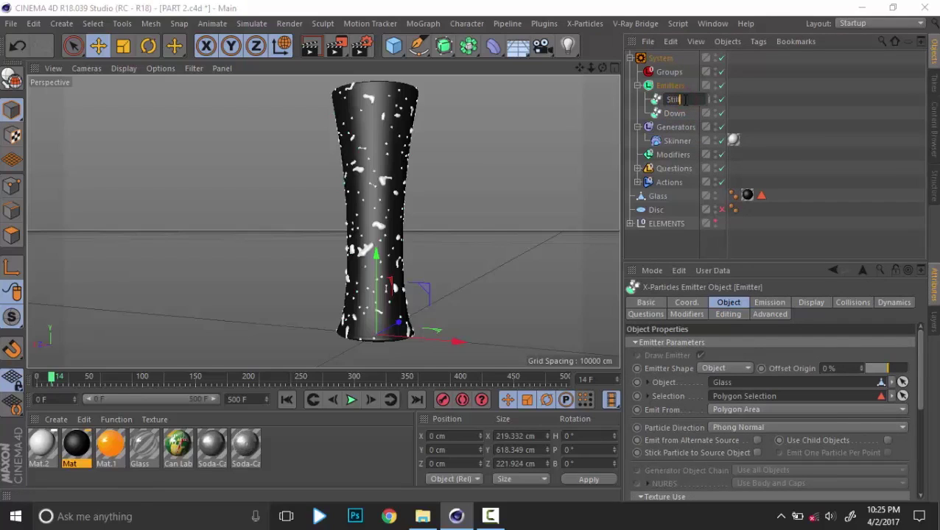
text(l)
key(Return)
click(788, 119)
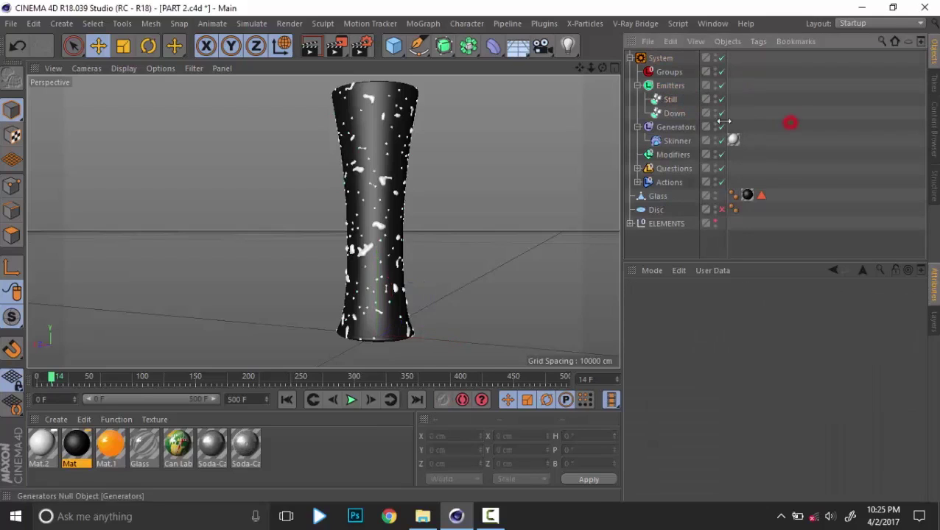
Examine the Down emitter's emission settings, the drops on the glass and the Skinner's surface and source settings.
click(673, 113)
click(766, 304)
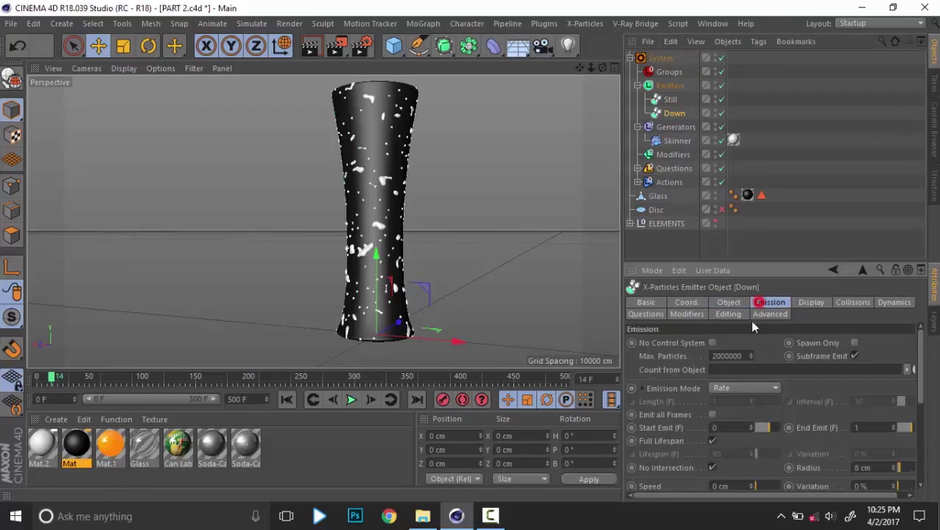
scroll(665, 429, down, 3)
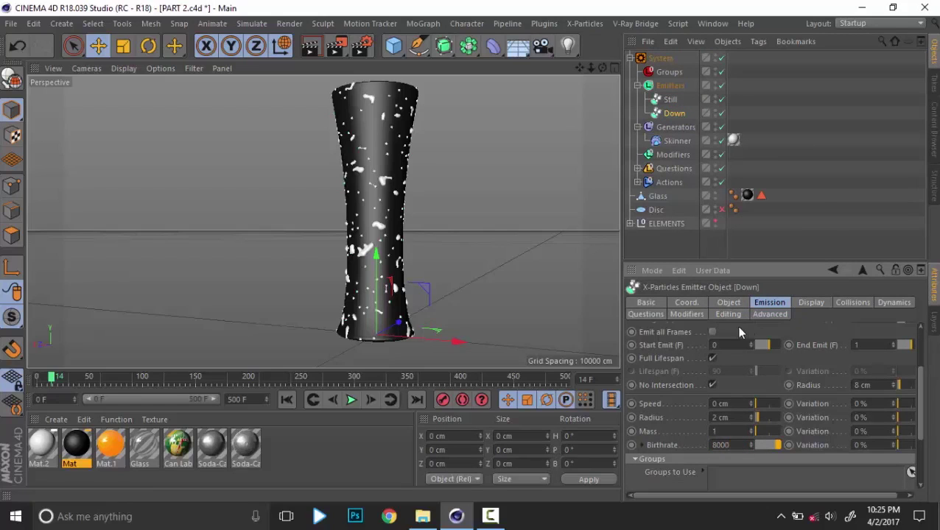
click(818, 206)
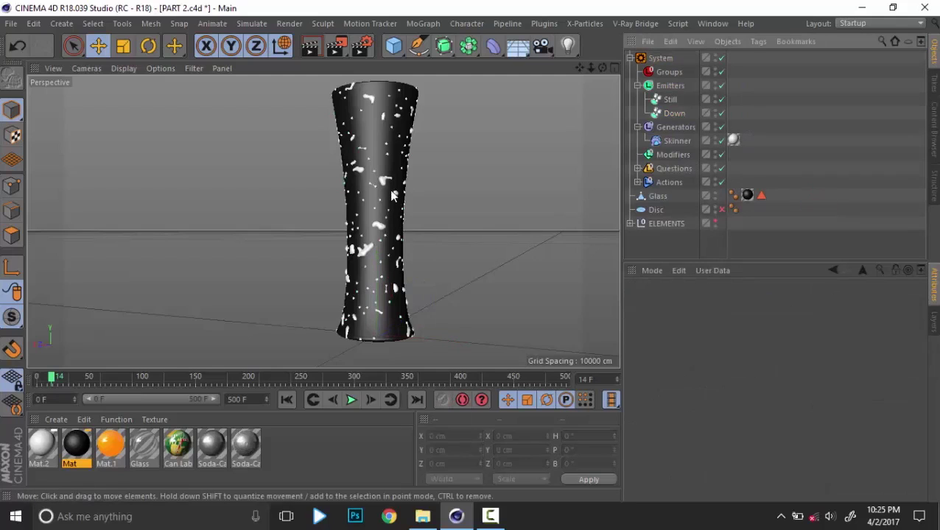
alt+drag(391, 192, 386, 167)
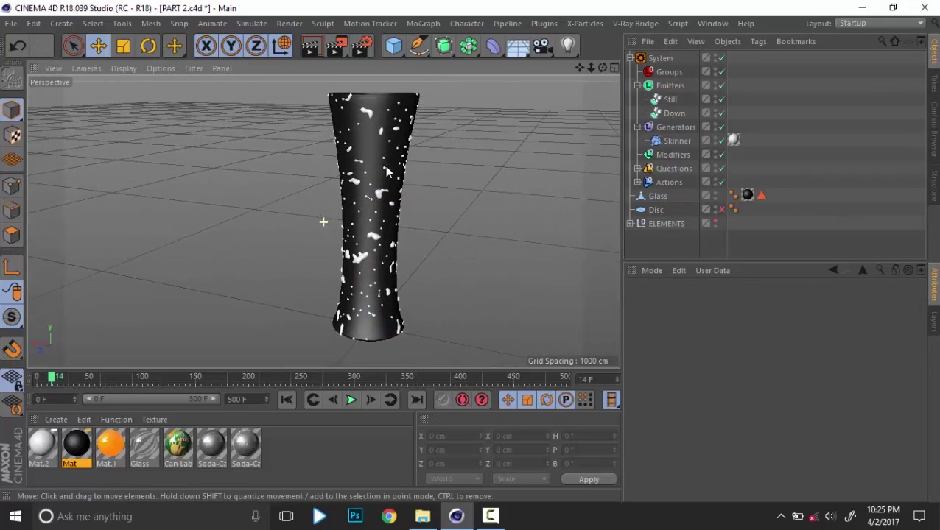
click(674, 155)
click(677, 141)
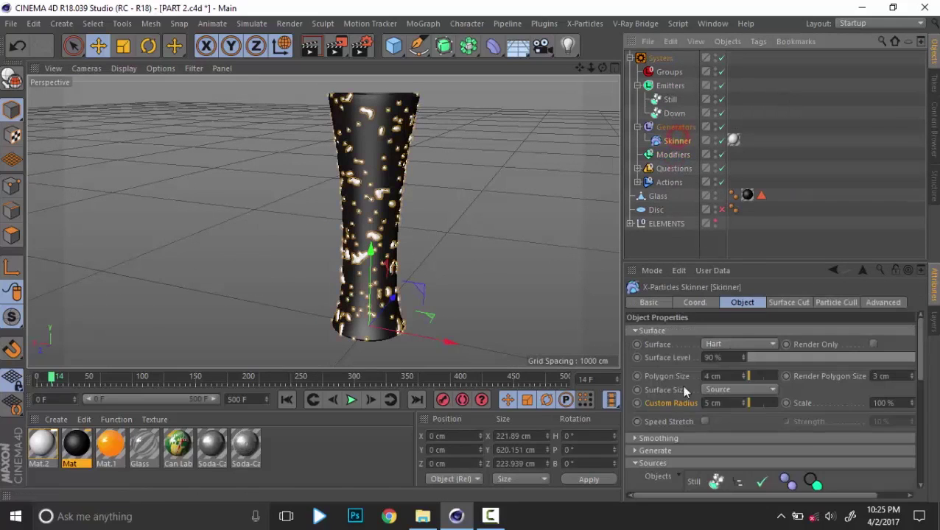
scroll(655, 413, down, 2)
scroll(655, 406, up, 2)
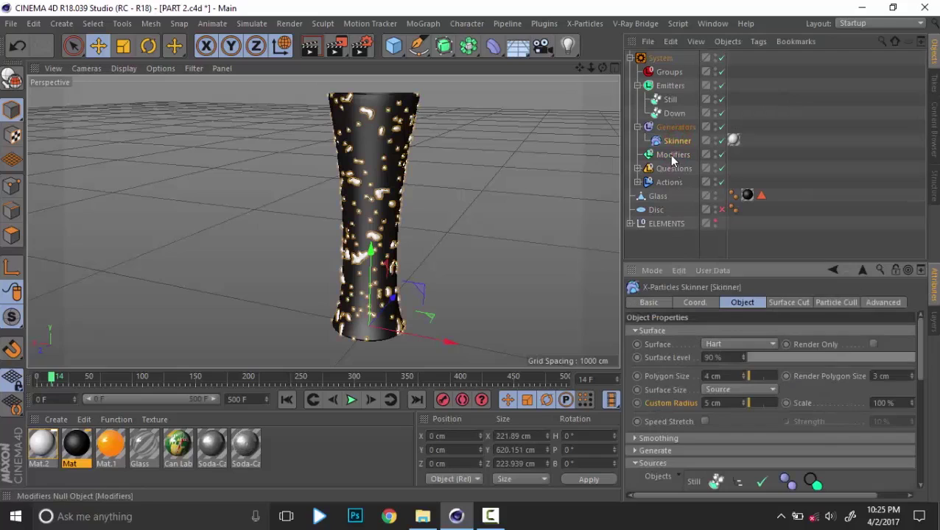
Collapse the Generators and Emitters folders, then replay the animation from the first frame and inspect the drops up close.
click(671, 155)
click(637, 127)
click(637, 86)
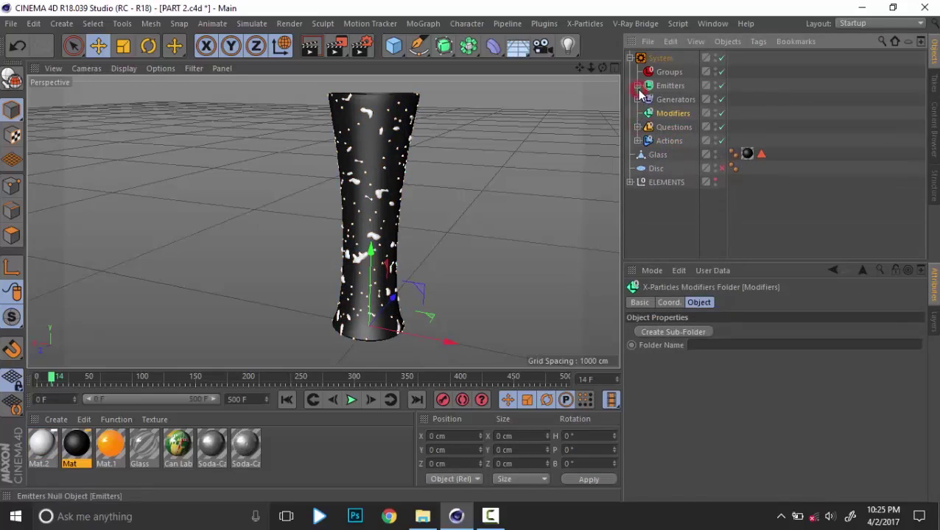
click(286, 399)
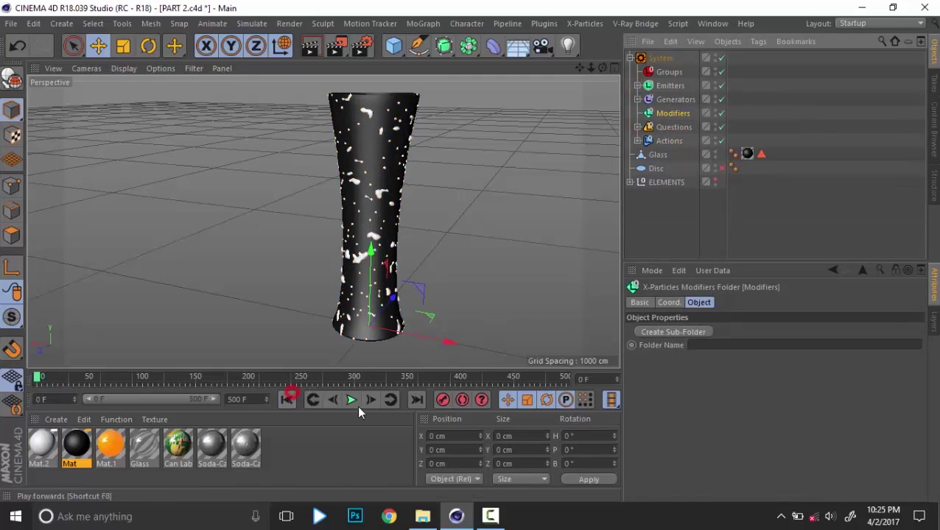
click(352, 400)
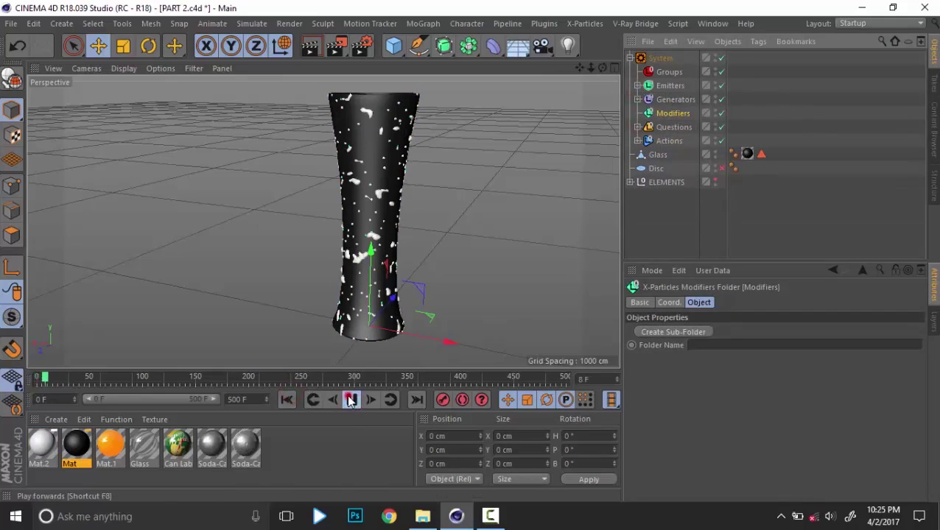
click(350, 400)
scroll(472, 212, up, 5)
alt+drag(416, 191, 473, 196)
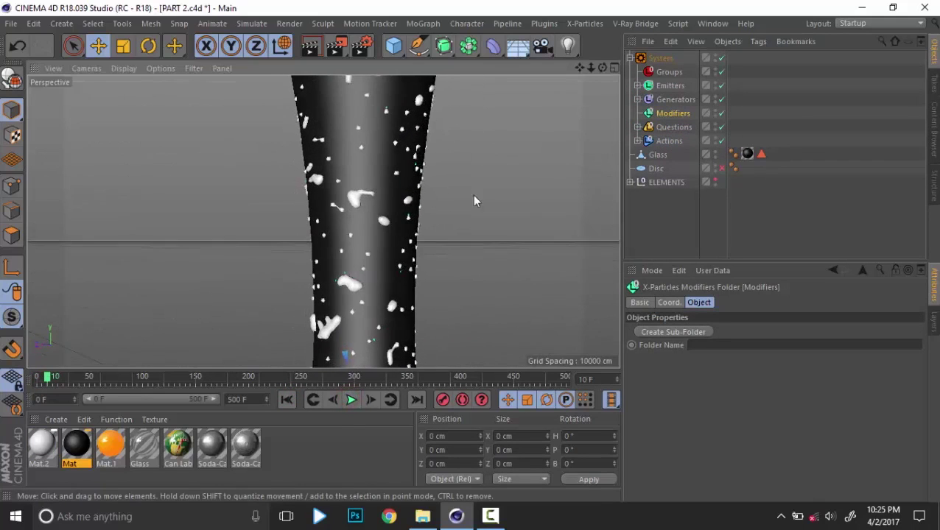
Review the Down emitter's emission and display settings and compare its particles with the meshed drops up close.
click(637, 85)
click(672, 113)
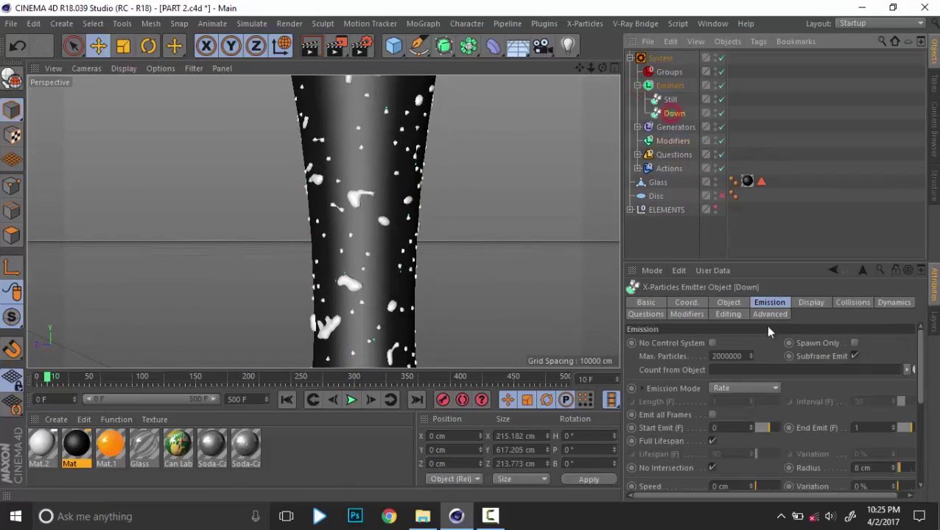
click(786, 303)
click(811, 303)
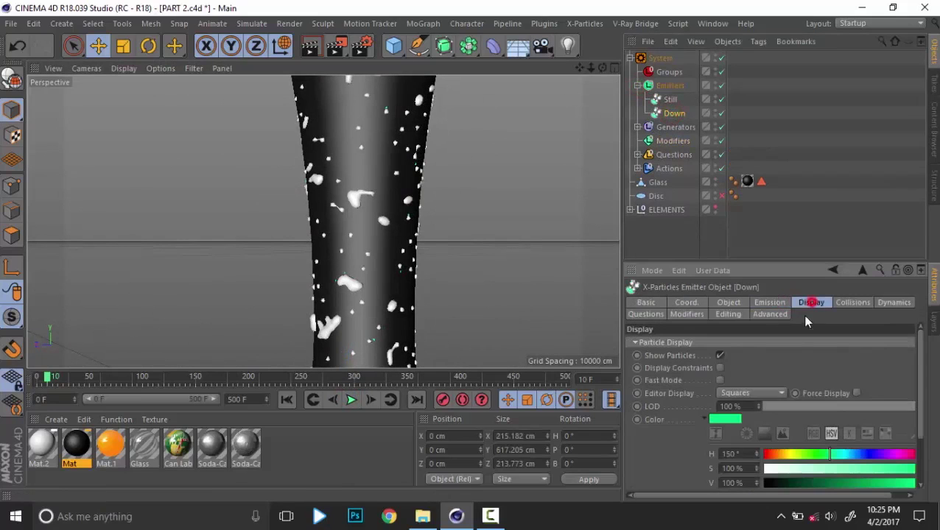
click(731, 303)
click(763, 306)
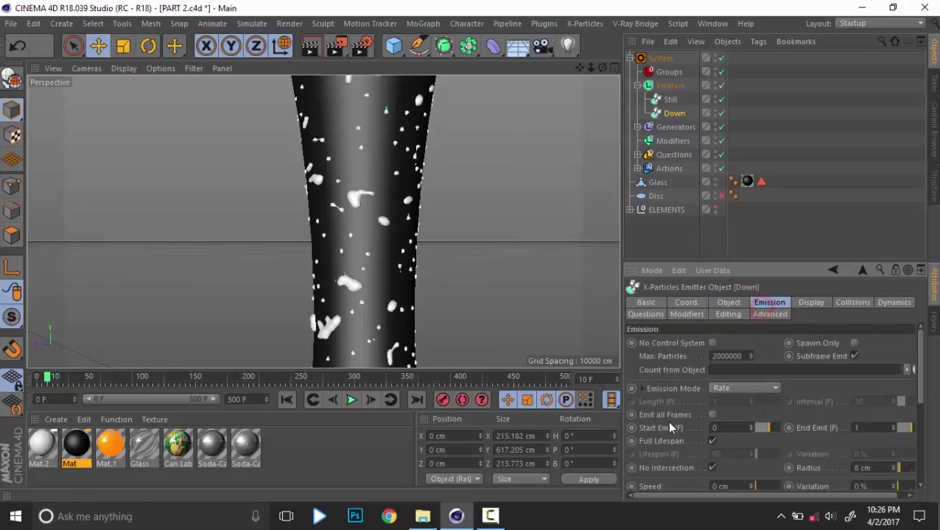
scroll(670, 429, down, 2)
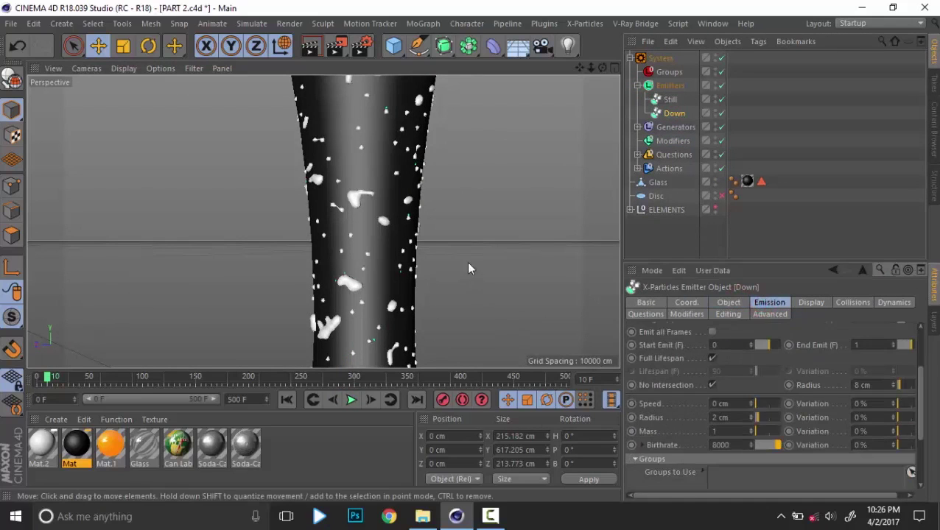
alt+middle_drag(362, 273, 369, 229)
alt+right_drag(369, 229, 520, 278)
alt+drag(520, 283, 391, 247)
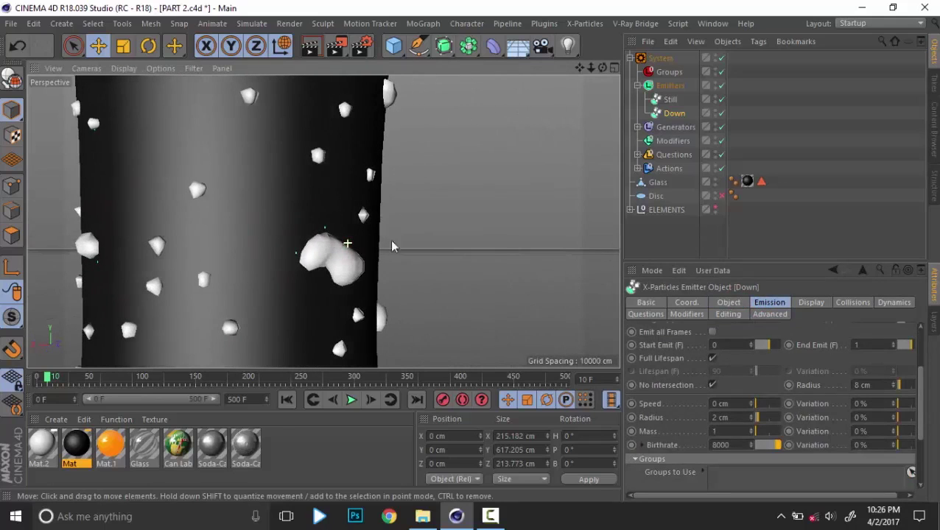
Set the Down emitter's Editor Display to Box.
click(810, 302)
click(774, 330)
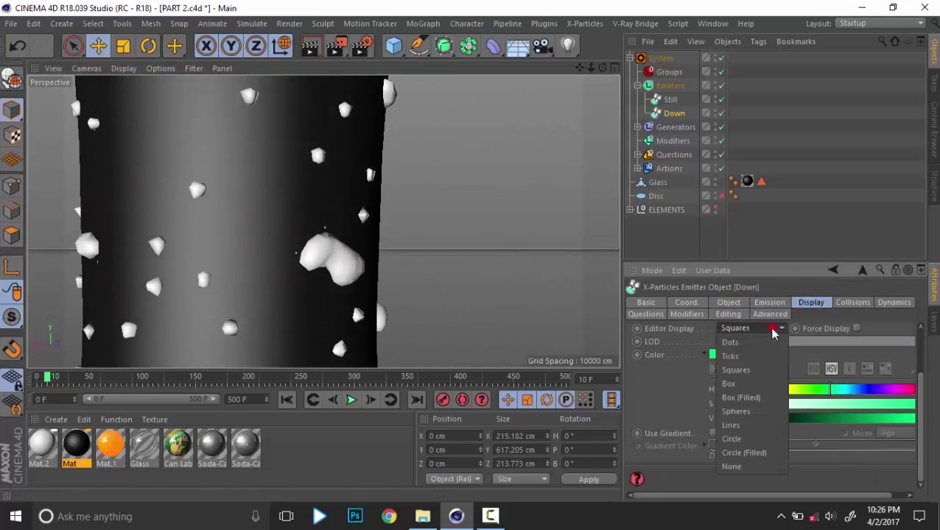
click(754, 386)
Replay the animation from the first frame to examine the Down emitter's box particles on the glass, and rewind to frame 0.
scroll(311, 210, down, 10)
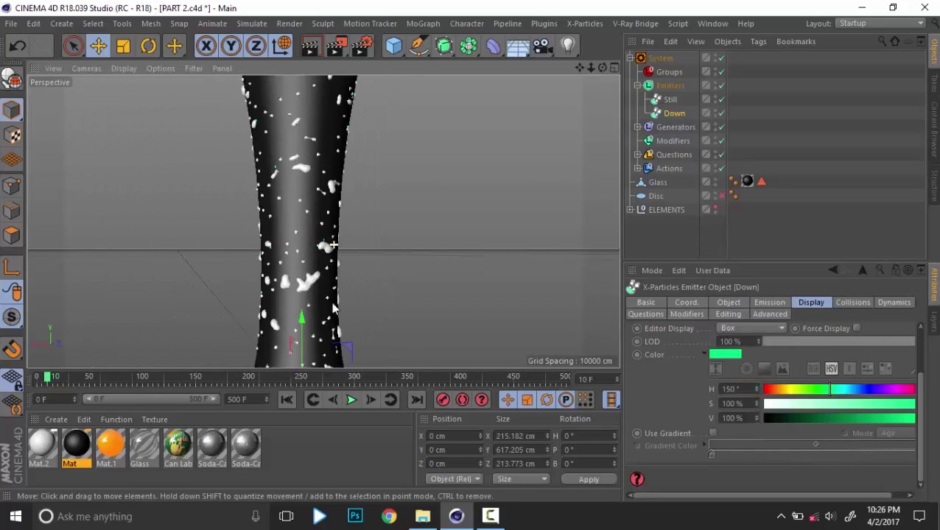
click(280, 404)
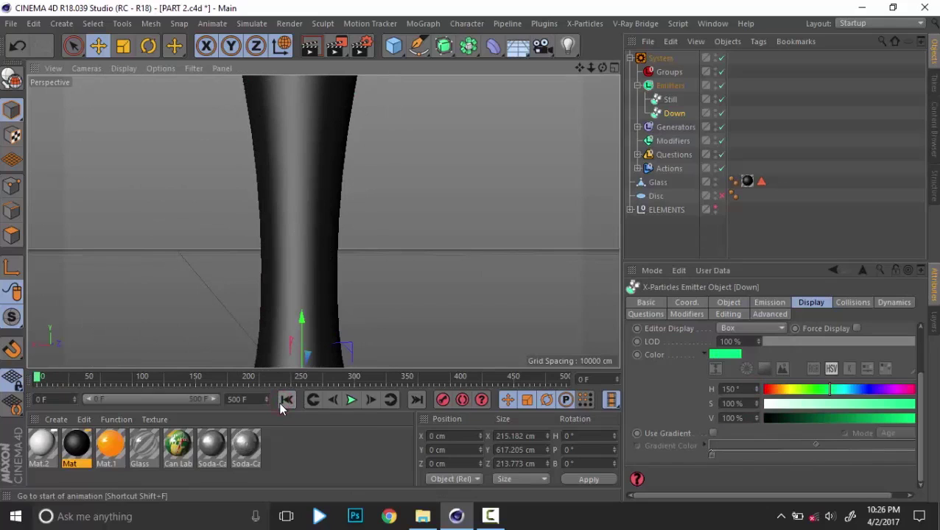
click(350, 400)
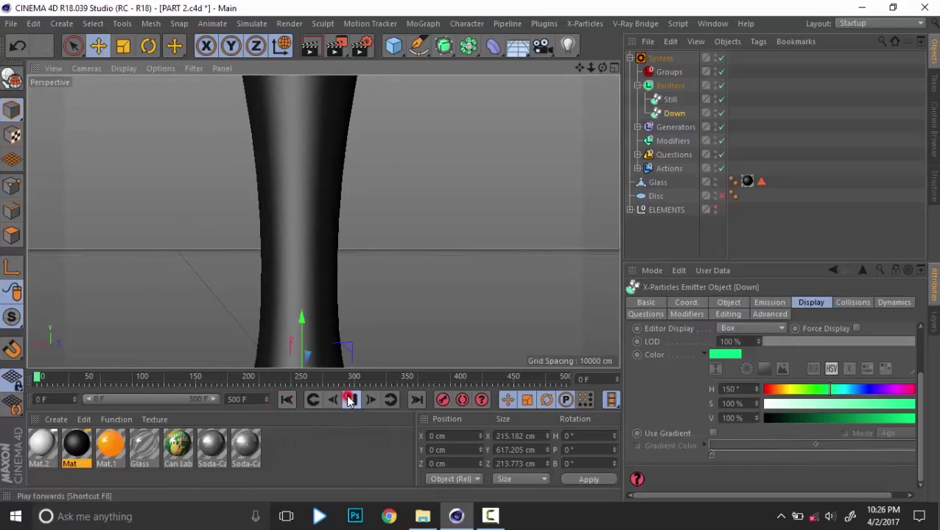
alt+right_drag(307, 221, 317, 181)
alt+drag(316, 183, 375, 269)
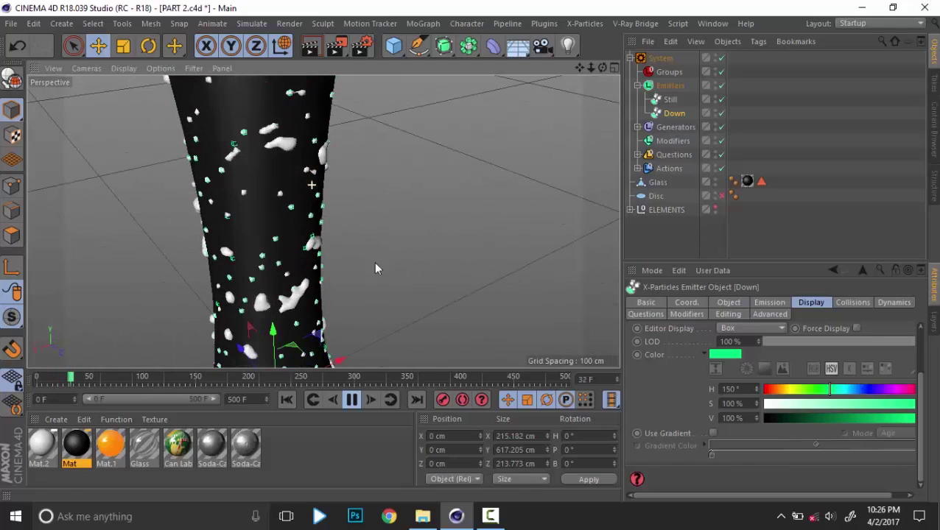
click(352, 399)
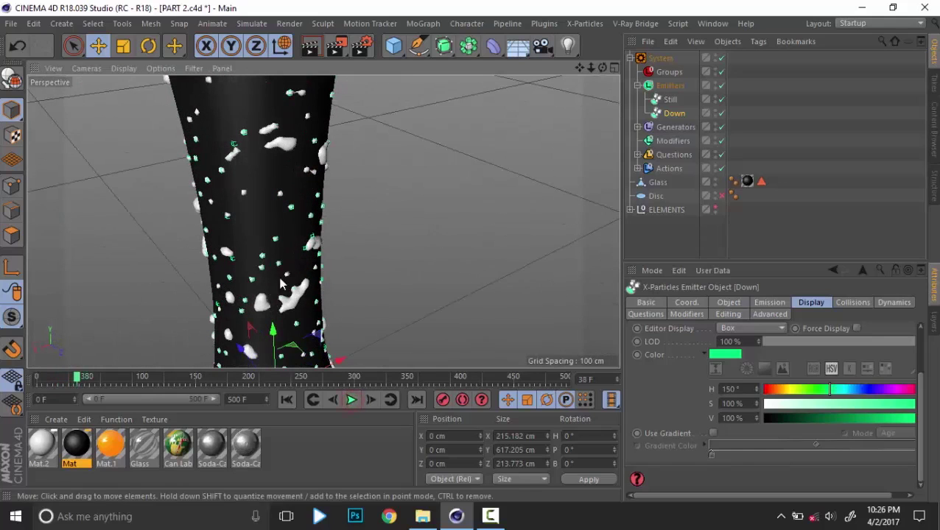
click(286, 399)
scroll(300, 245, down, 5)
scroll(303, 241, down, 3)
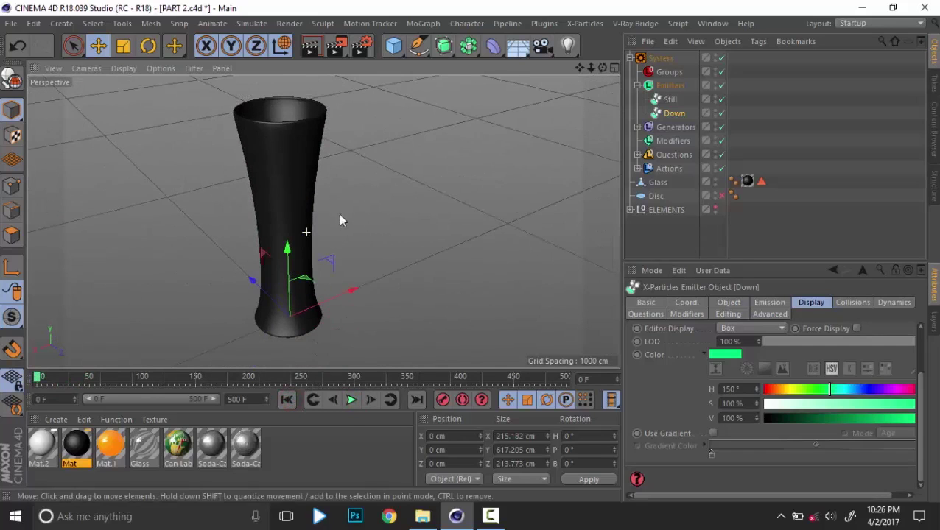
Add a Follow Spline modifier to the X-Particles System.
alt+middle_drag(323, 222, 387, 235)
alt+drag(373, 239, 319, 295)
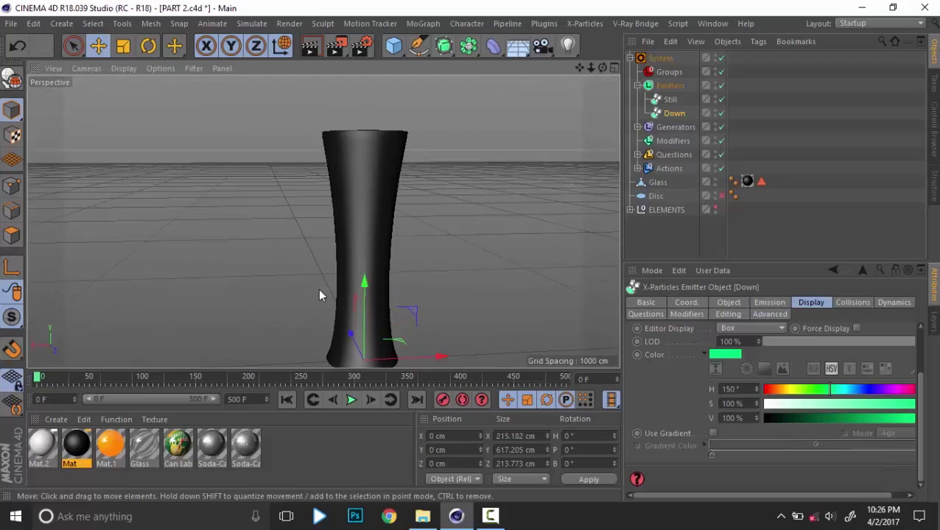
click(660, 58)
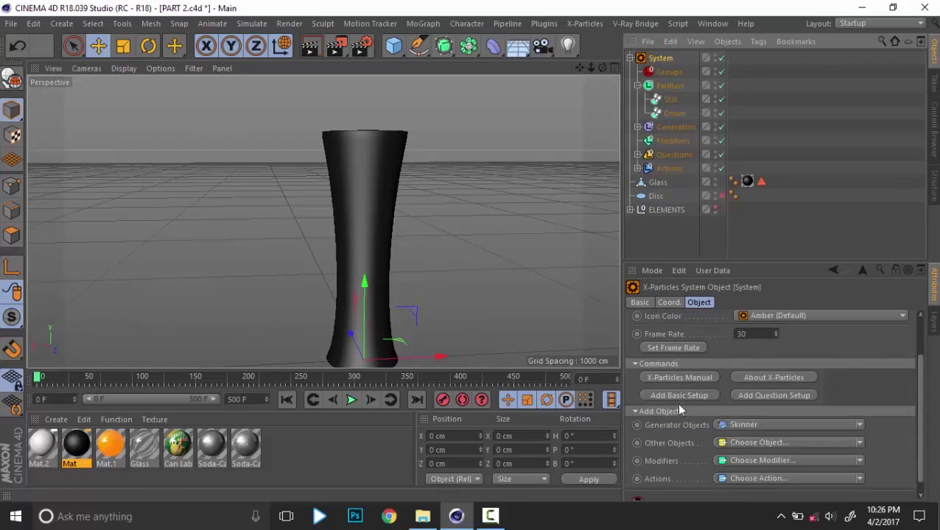
click(860, 459)
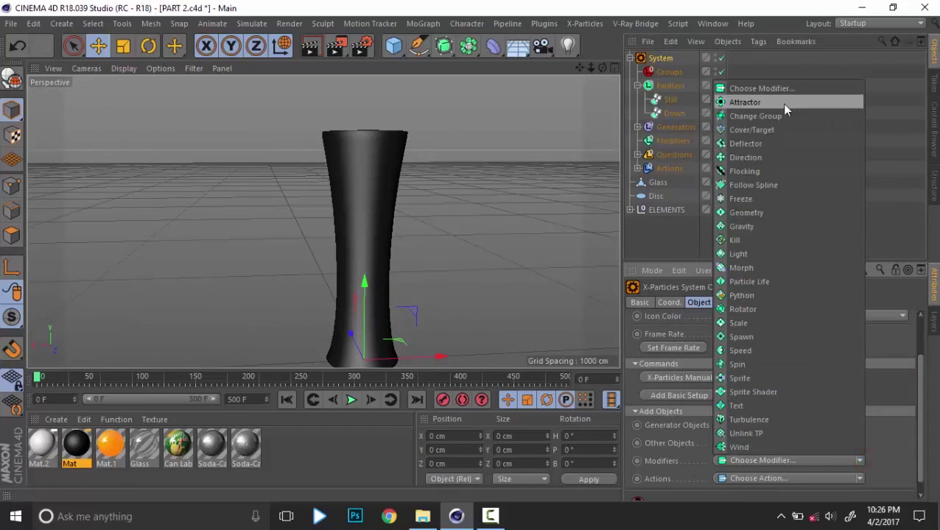
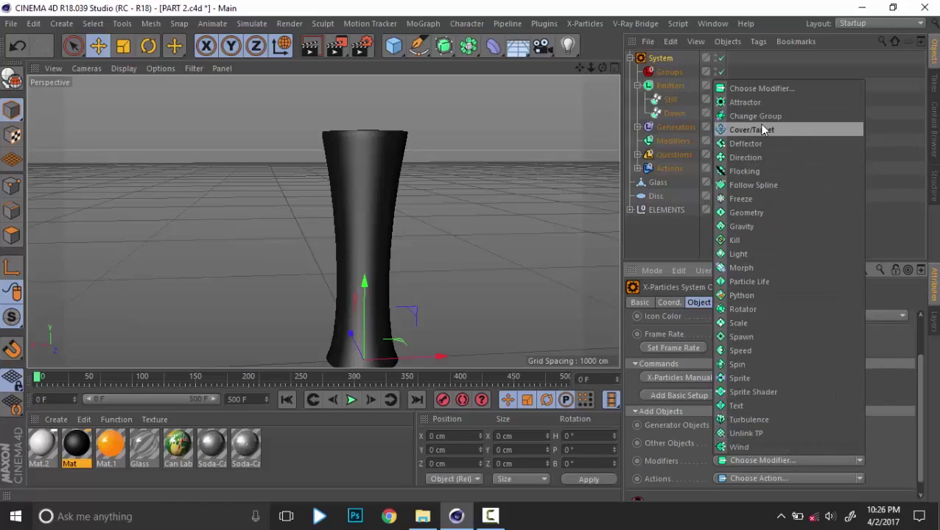
click(772, 185)
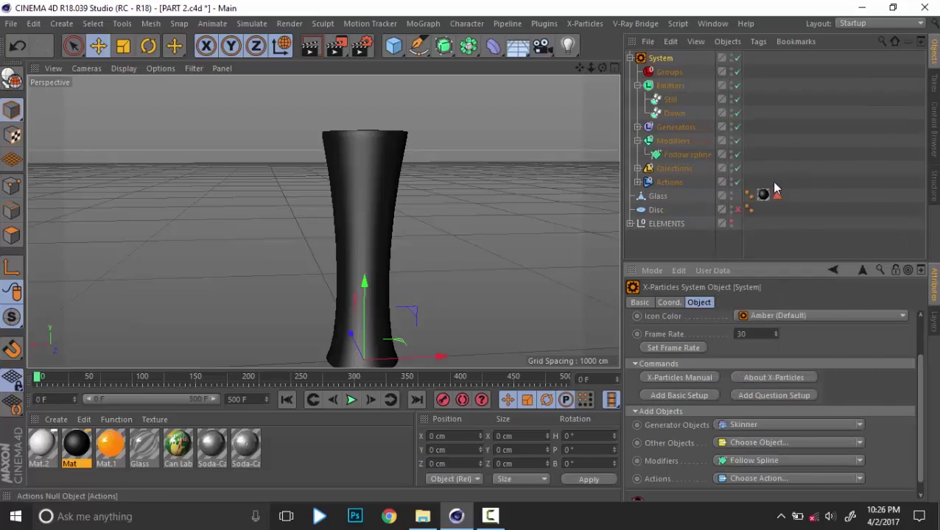
Review the Follow Spline modifier's object properties, including its Spline field, and then deselect it.
click(694, 154)
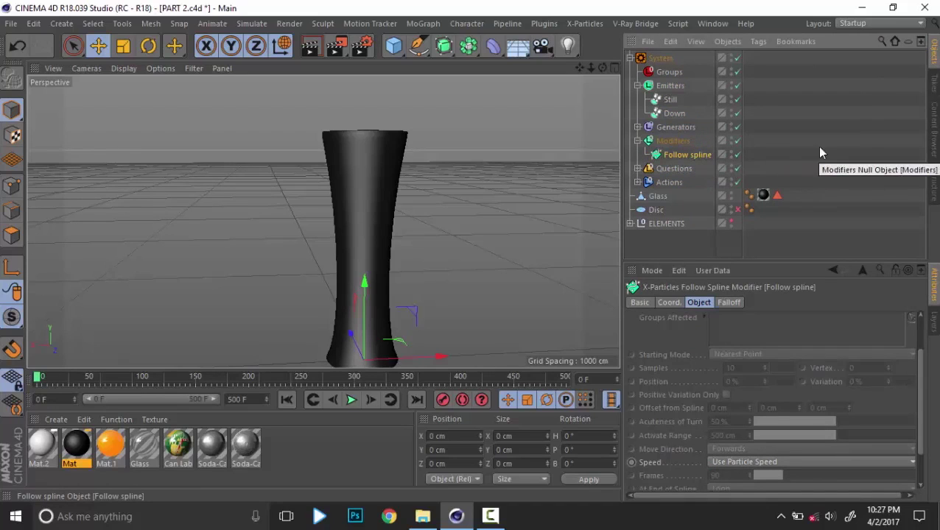
alt+middle_drag(443, 241, 464, 184)
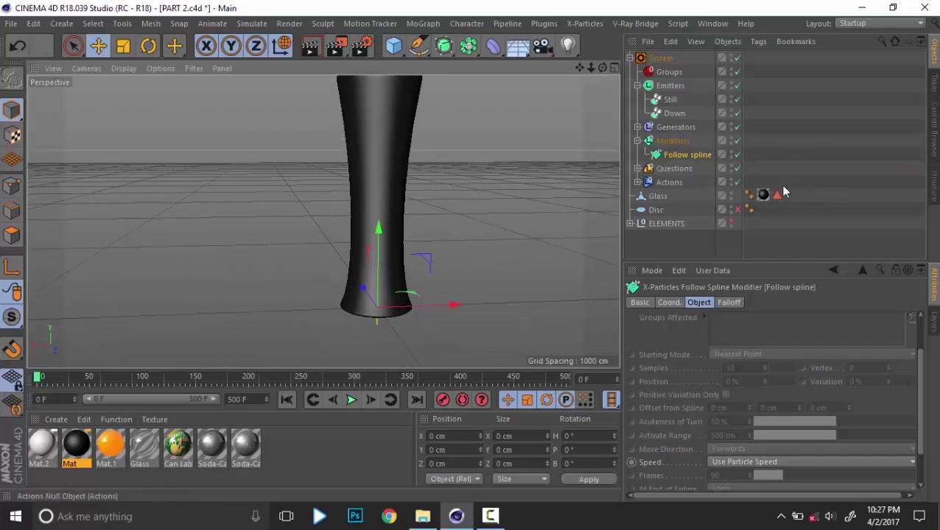
scroll(660, 370, up, 2)
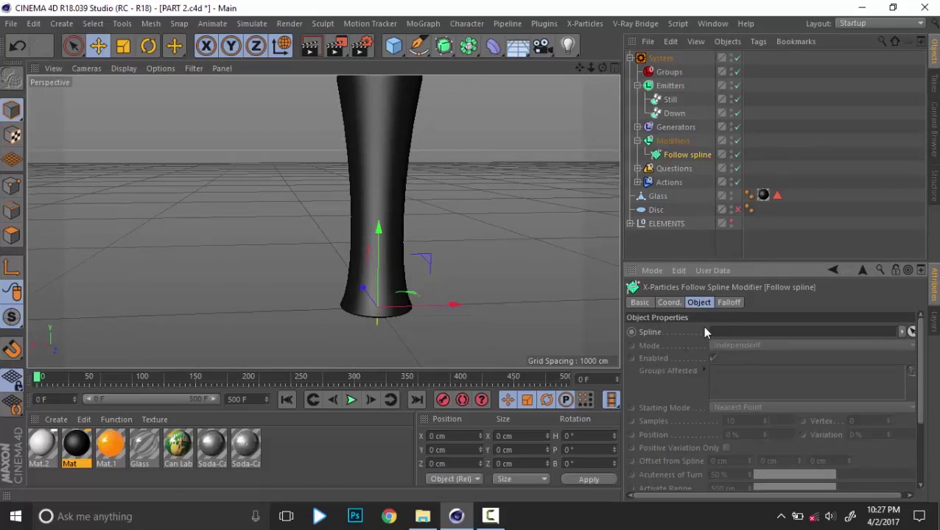
click(876, 145)
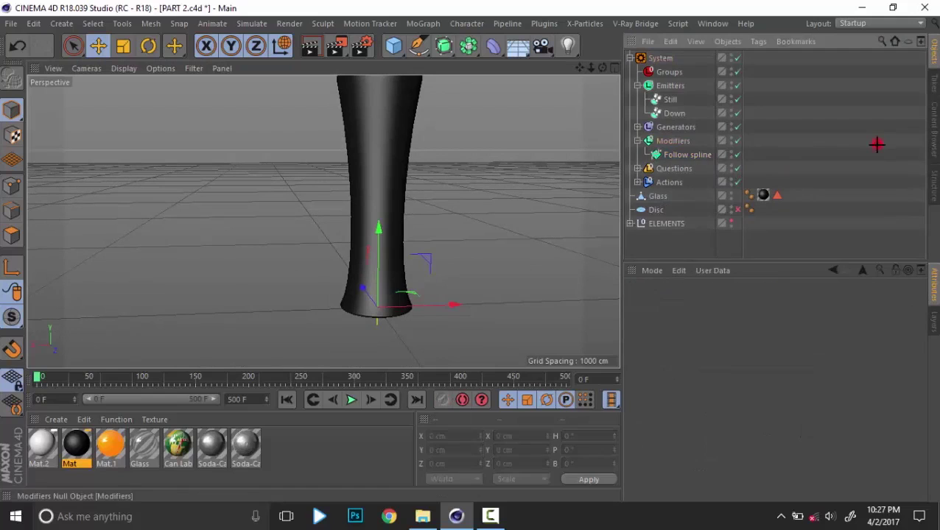
Switch the Glass object to edge editing and clear its edge selection.
click(666, 196)
alt+middle_drag(406, 176, 410, 216)
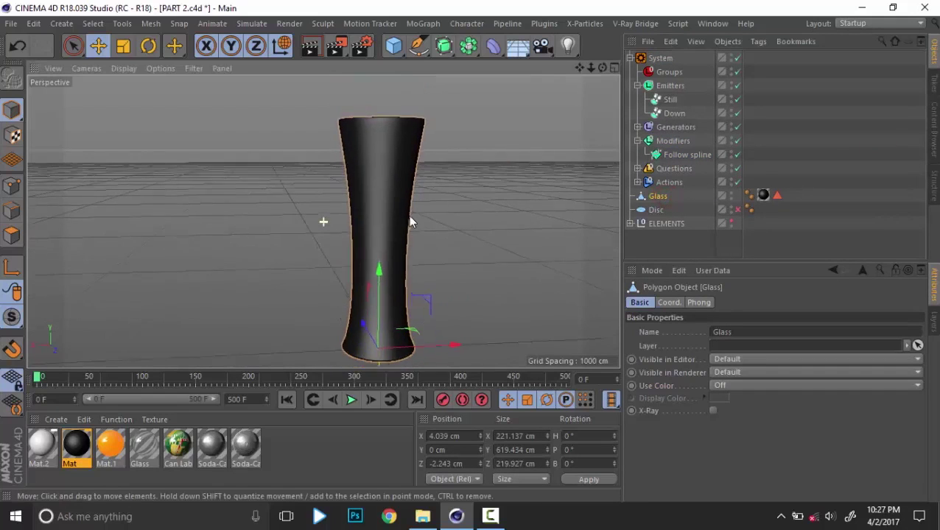
alt+drag(411, 222, 401, 214)
click(12, 211)
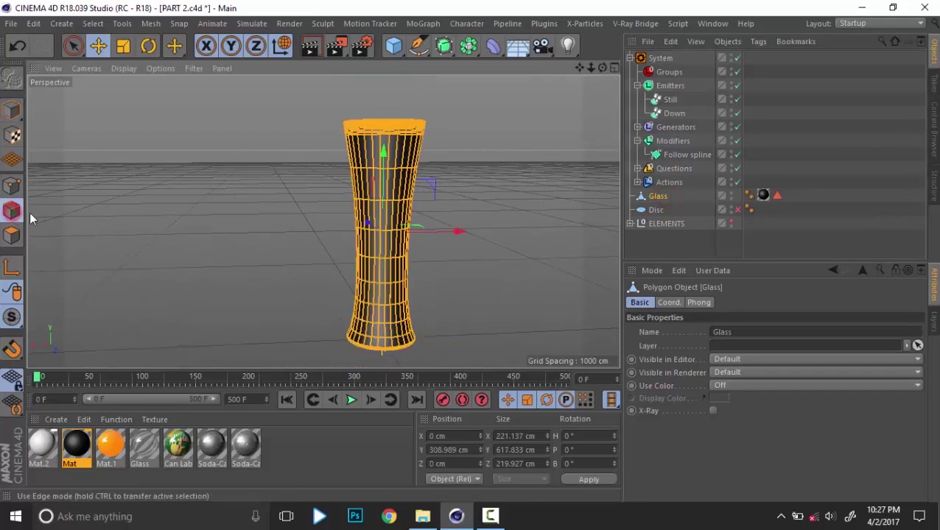
click(458, 180)
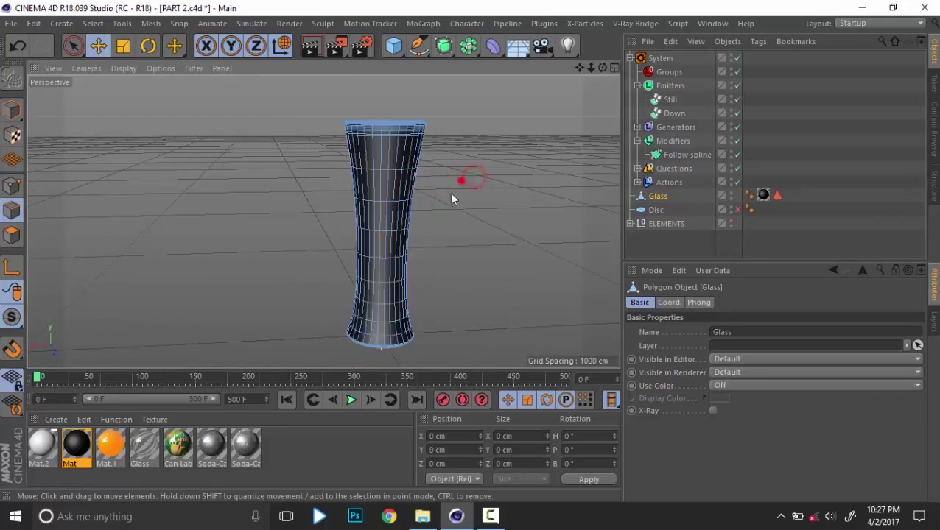
alt+drag(450, 192, 445, 129)
key(ctrl+a)
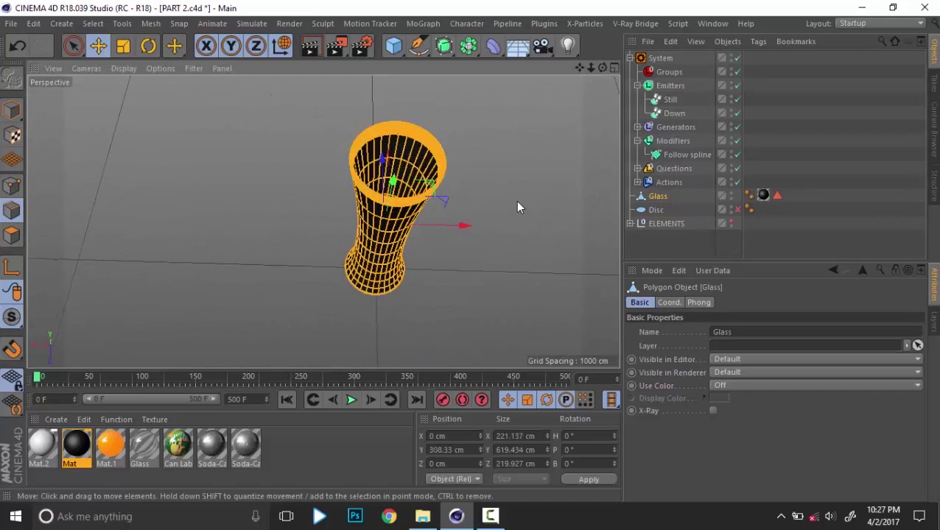
alt+drag(542, 200, 501, 272)
click(504, 238)
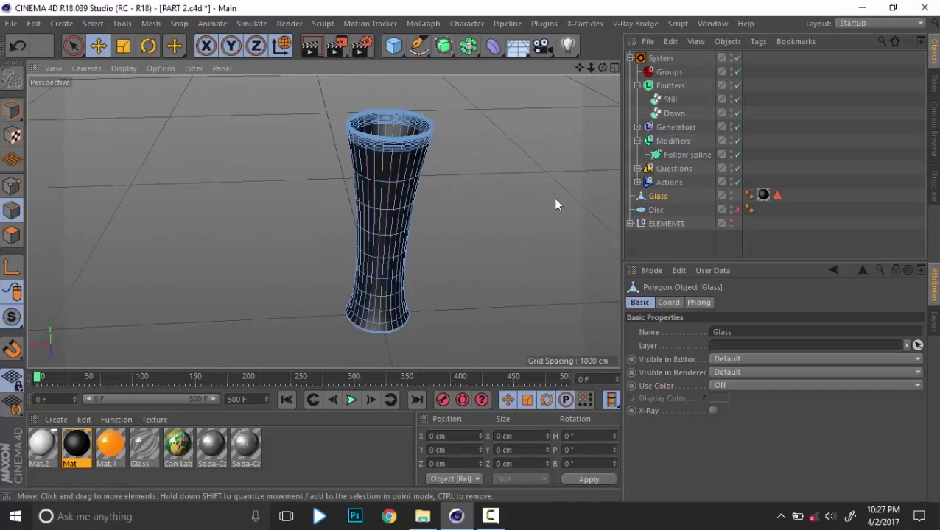
click(11, 235)
key(ctrl+a)
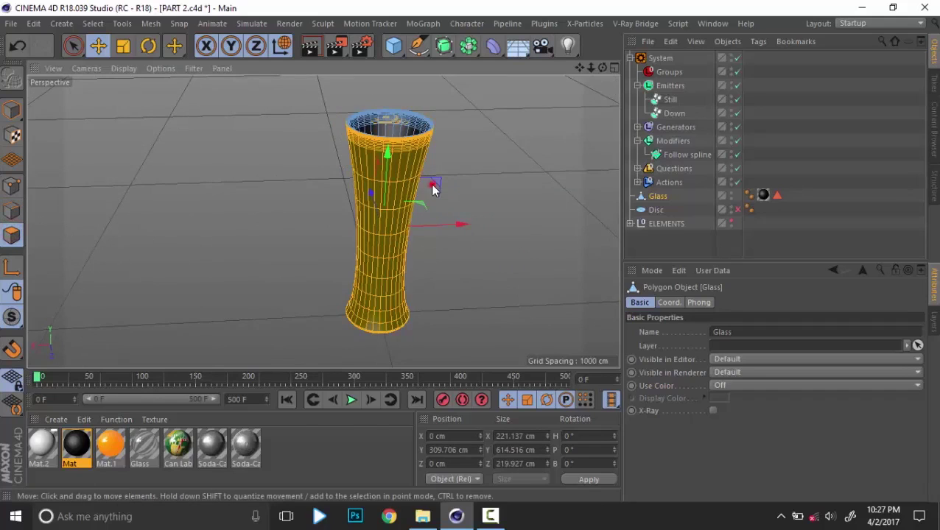
alt+drag(433, 184, 432, 153)
click(11, 212)
Paint-select the edges on the upper wall of the glass with Live Selection.
scroll(432, 173, up, 3)
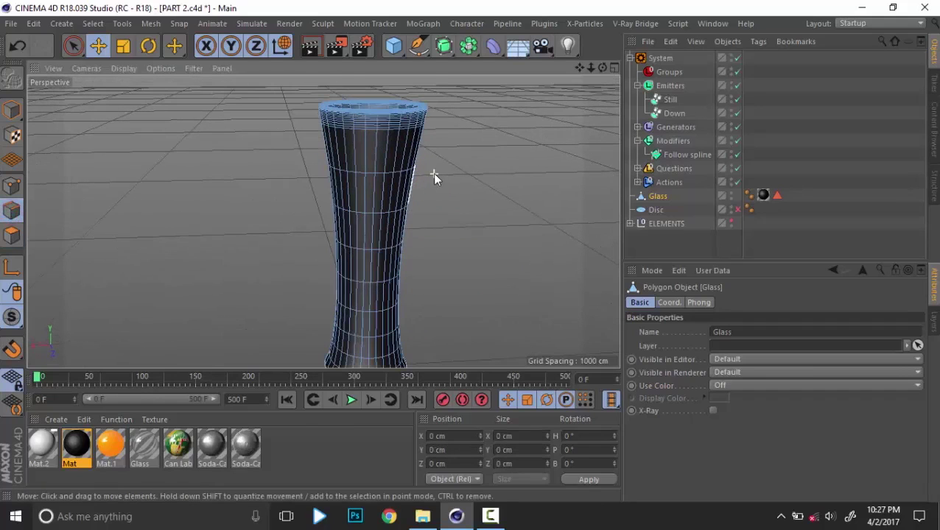
scroll(358, 150, up, 3)
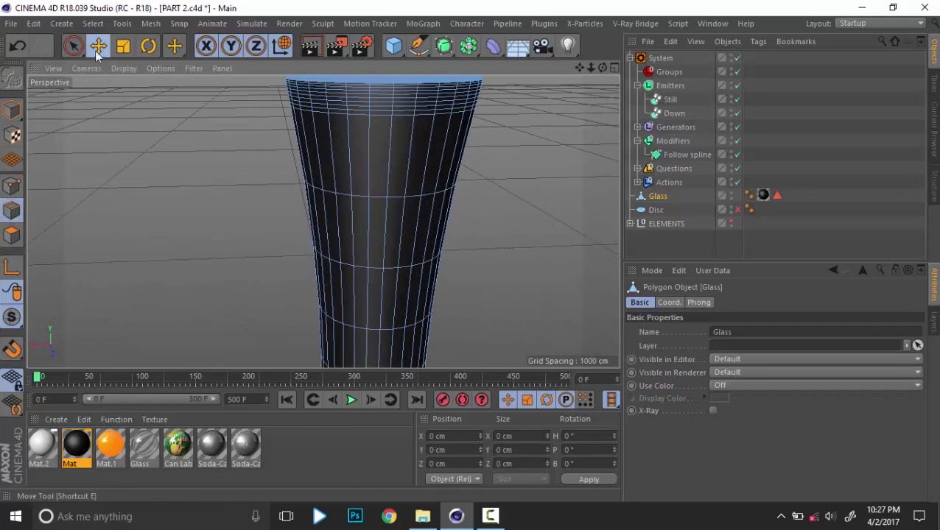
mouse_move(78, 51)
mouse_down()
mouse_move(160, 83)
mouse_move(158, 61)
mouse_up()
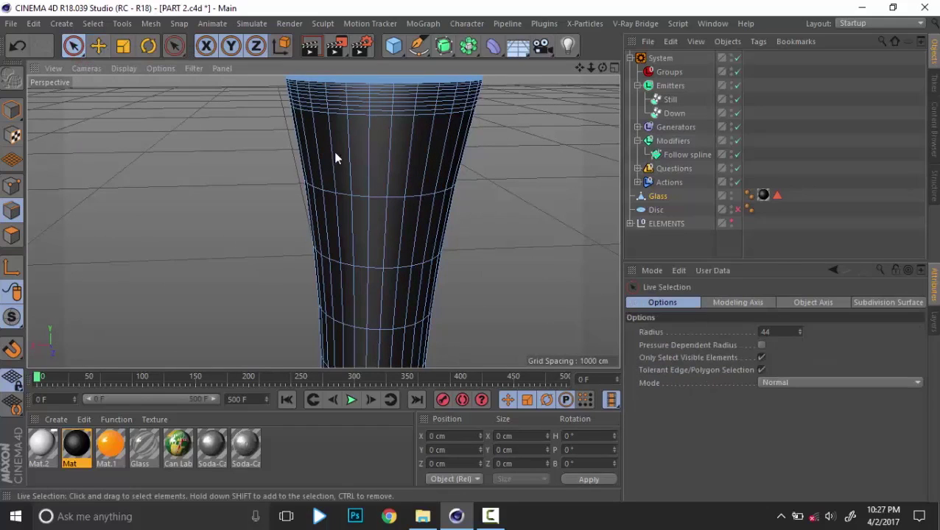
mouse_move(335, 159)
mouse_down()
mouse_move(373, 202)
mouse_move(336, 139)
mouse_move(338, 122)
mouse_move(389, 183)
mouse_move(367, 279)
mouse_move(329, 302)
mouse_move(319, 296)
mouse_up()
alt+drag(436, 232, 369, 226)
mouse_move(413, 148)
alt+mouse_down()
mouse_move(367, 145)
mouse_move(410, 116)
mouse_move(445, 144)
mouse_move(395, 295)
alt+mouse_up()
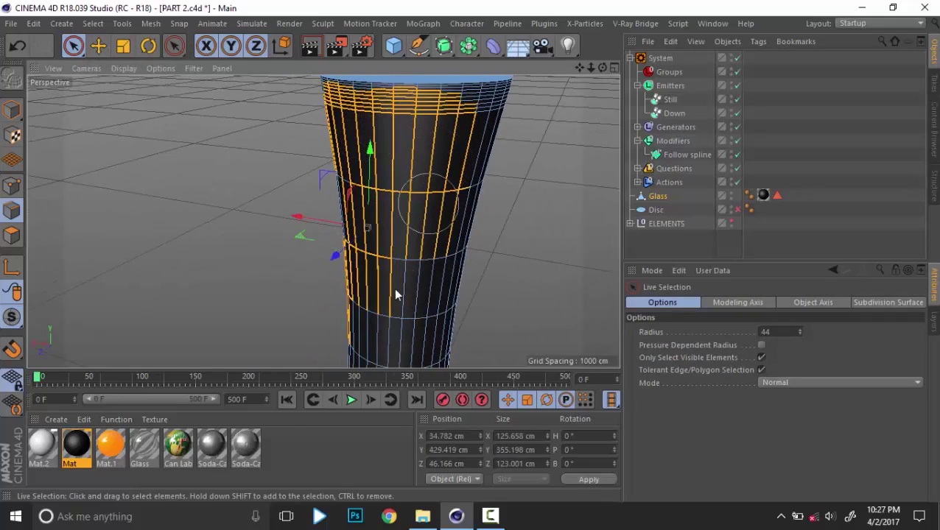
In the front view, box-select the whole glass's edges with Rectangle Selection limited to visible elements.
middle_click(460, 200)
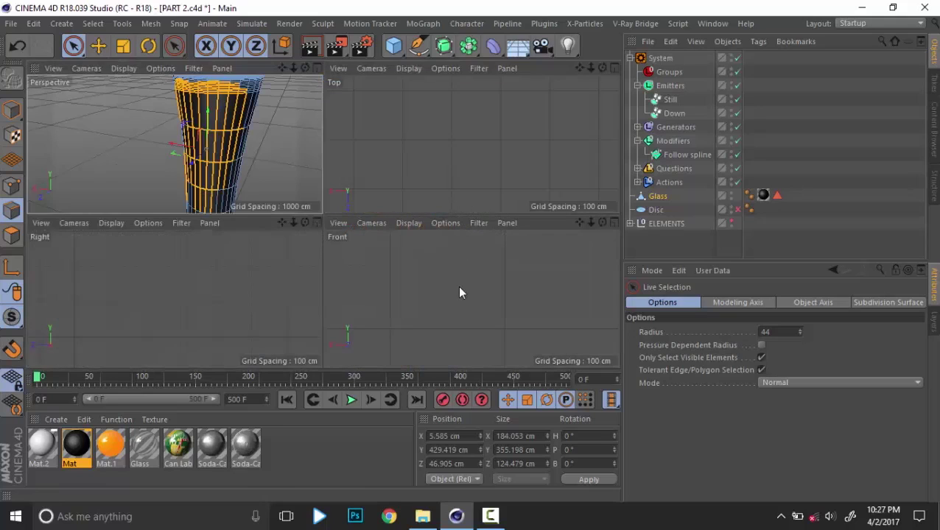
middle_click(458, 292)
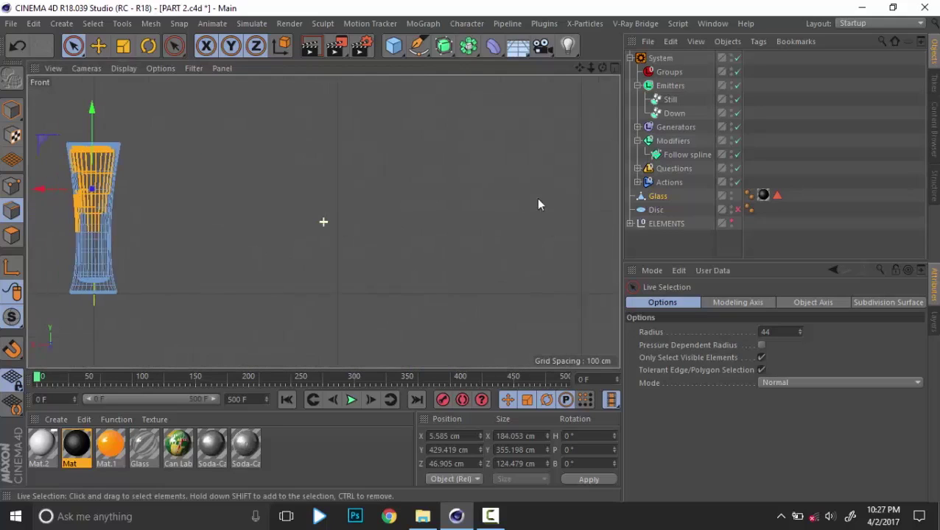
alt+middle_drag(152, 187, 381, 182)
click(103, 51)
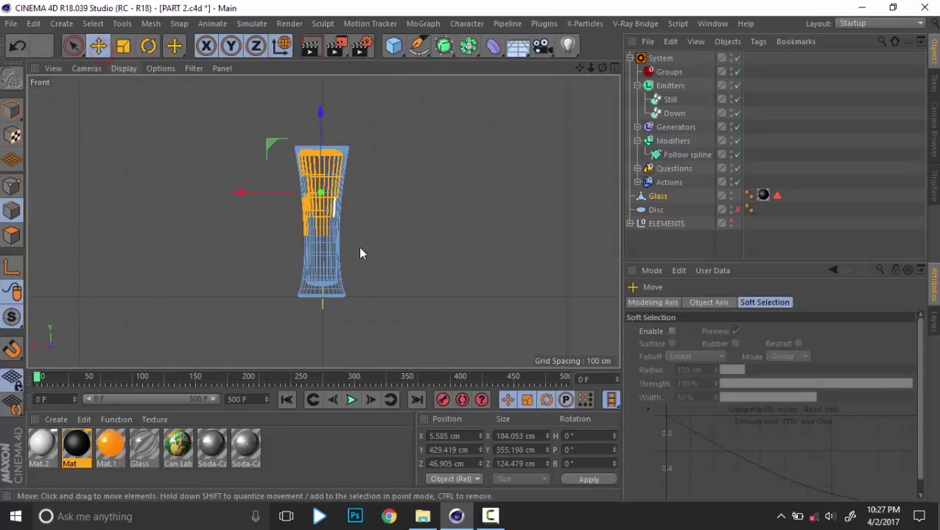
scroll(358, 249, up, 2)
scroll(321, 224, up, 2)
drag(77, 48, 167, 90)
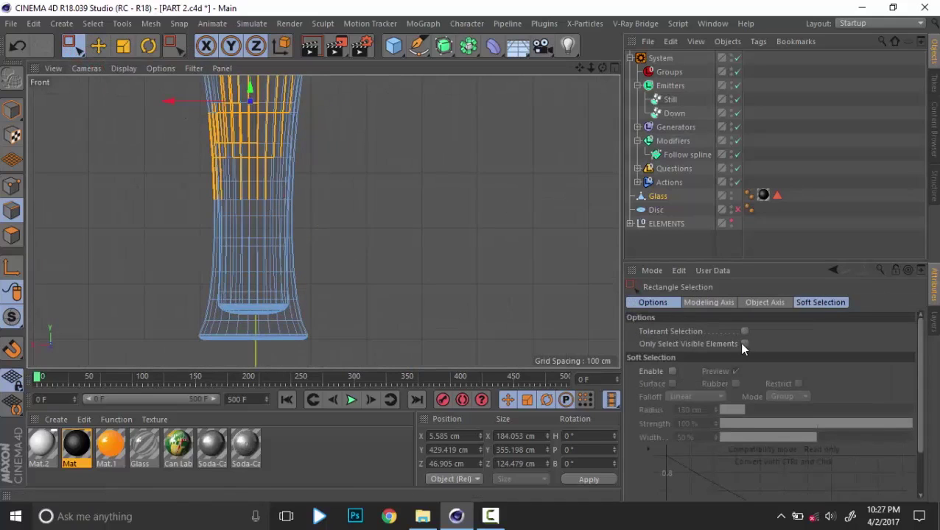
click(744, 344)
scroll(218, 230, down, 4)
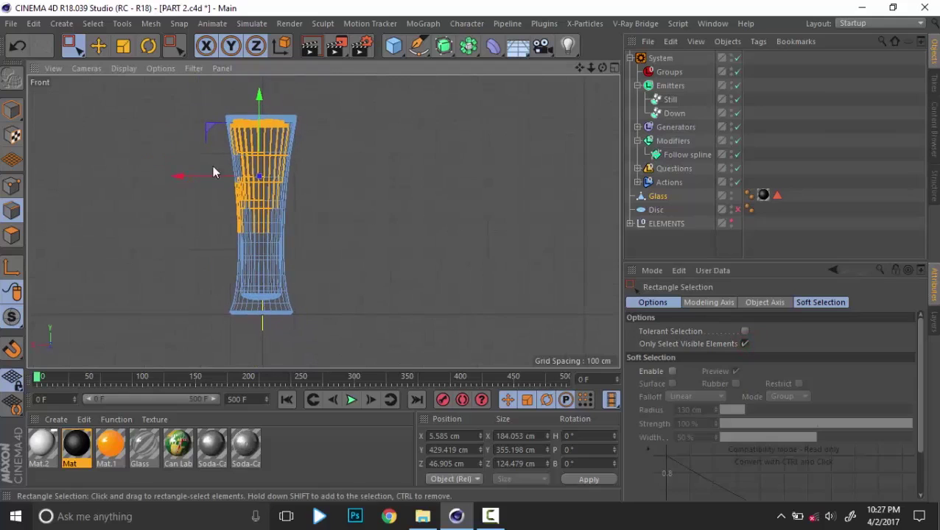
drag(167, 105, 339, 304)
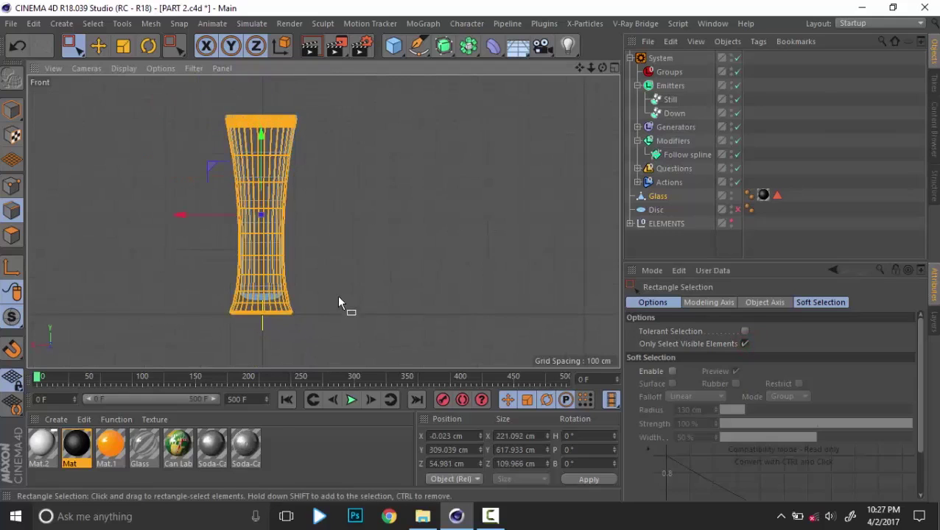
In the right view, add the edges on the other half of the glass to the selection with Rectangle Selection.
middle_click(337, 298)
middle_click(232, 146)
alt+drag(284, 265, 399, 213)
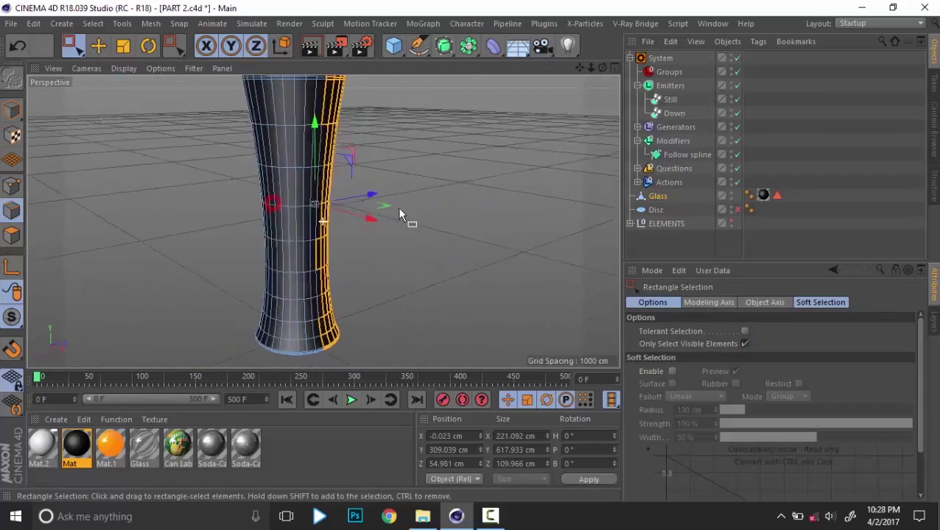
middle_click(399, 206)
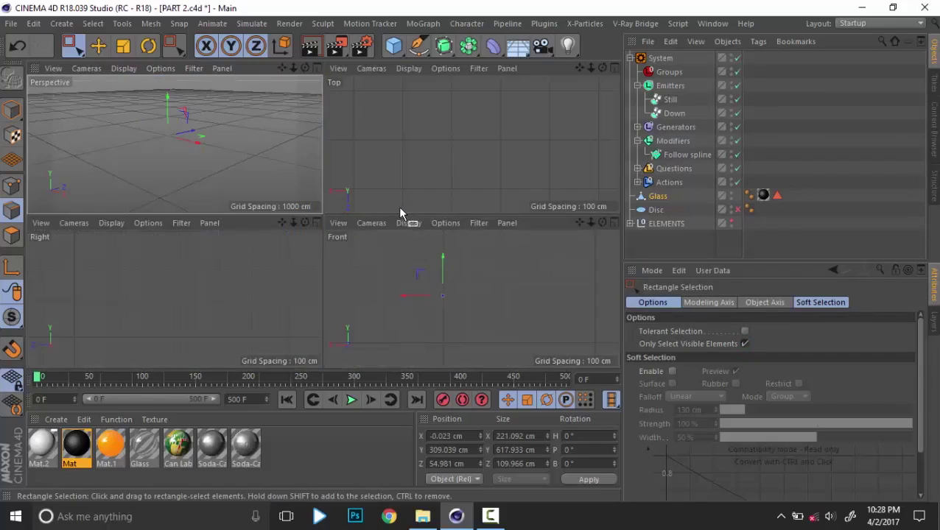
middle_click(260, 284)
scroll(334, 231, down, 4)
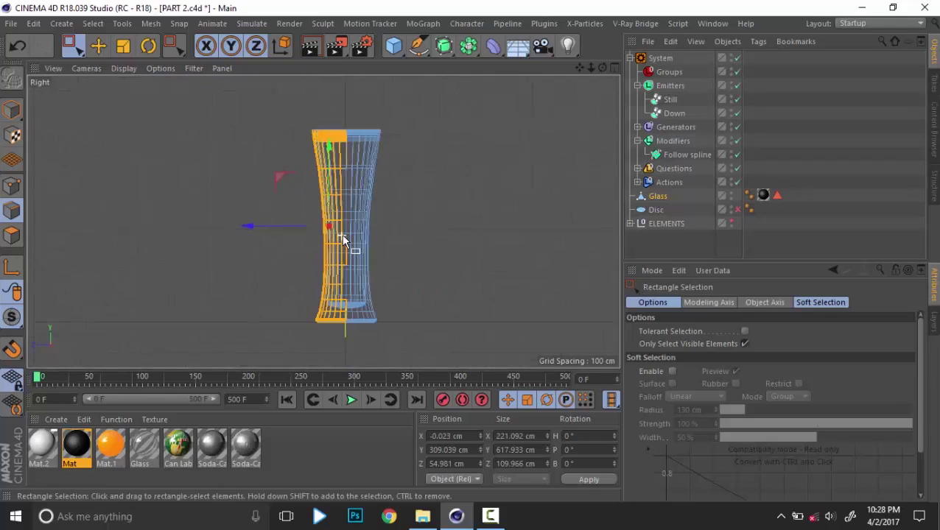
drag(426, 329, 251, 131)
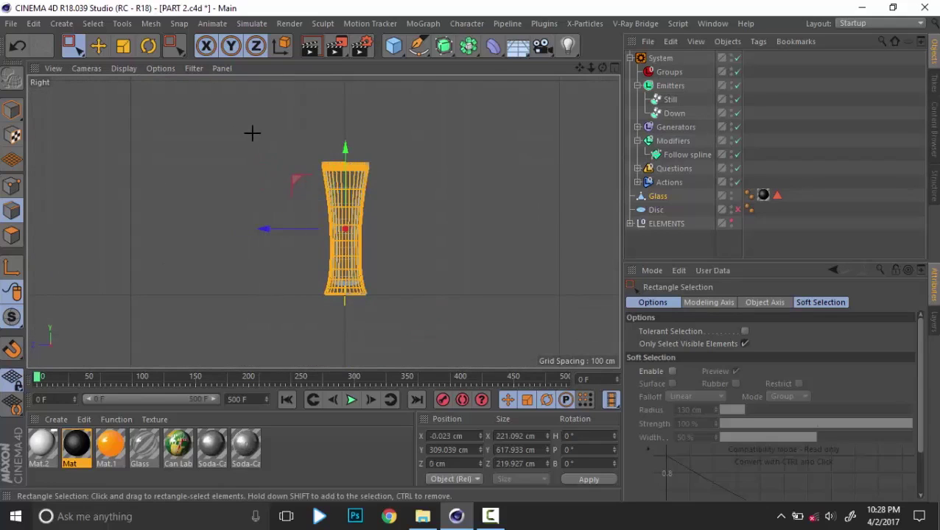
In the perspective view, extend the selection to the remaining outer edges of the glass, leaving the inner wall unselected.
middle_click(452, 195)
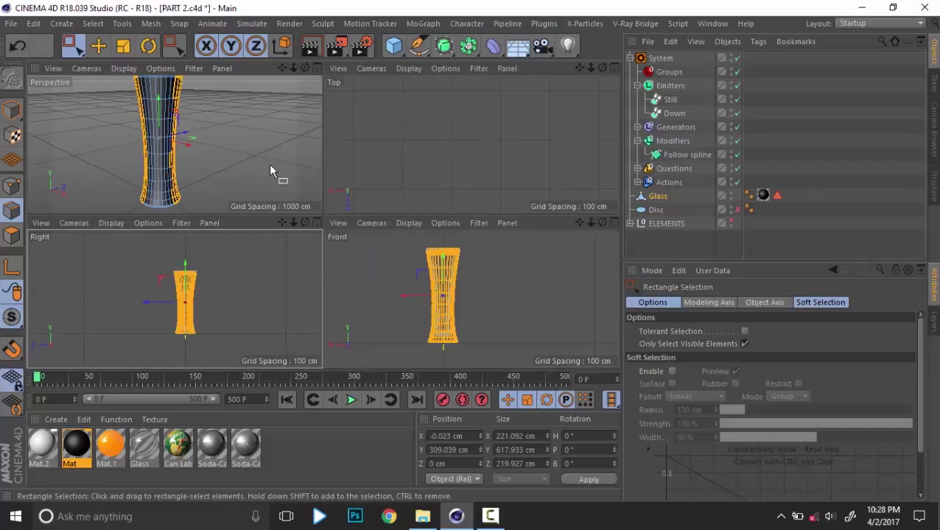
middle_click(444, 163)
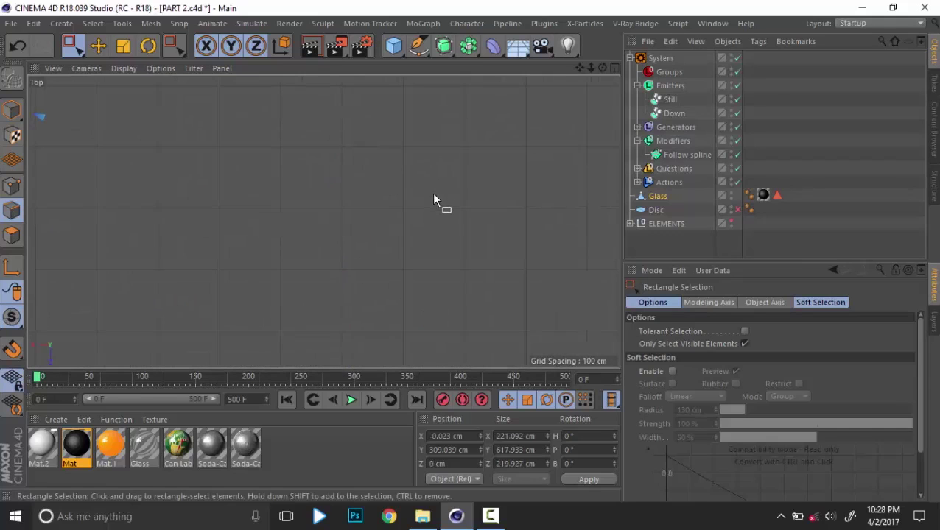
key(s)
scroll(378, 205, down, 3)
middle_click(382, 211)
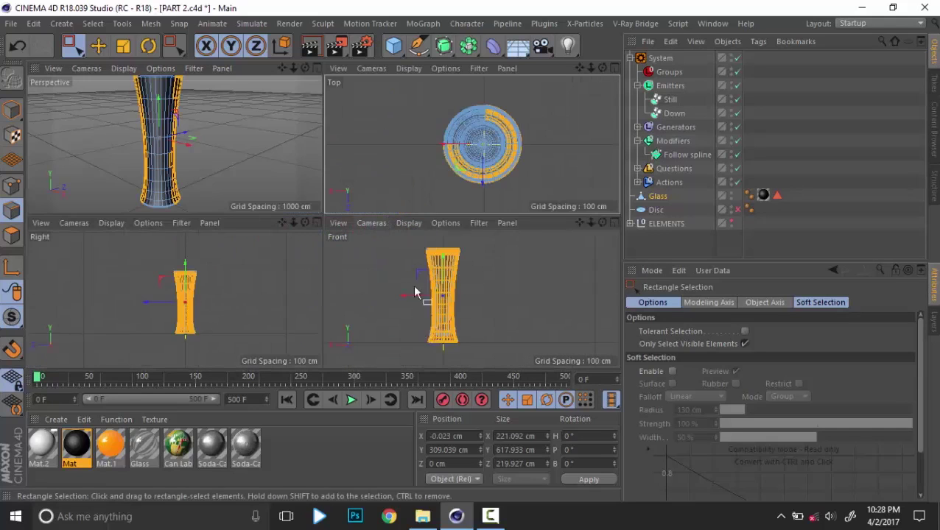
middle_click(245, 168)
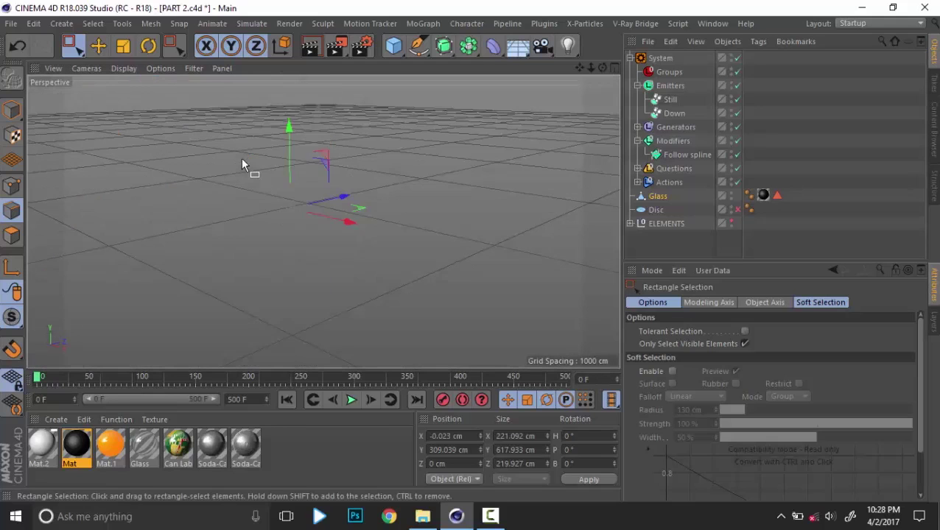
key(h)
scroll(315, 199, down, 2)
scroll(310, 259, down, 2)
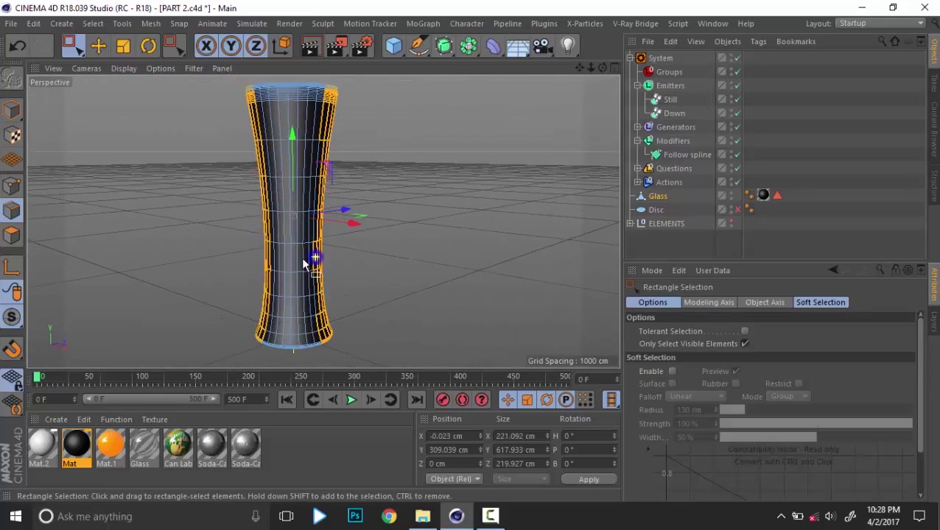
alt+drag(288, 269, 293, 297)
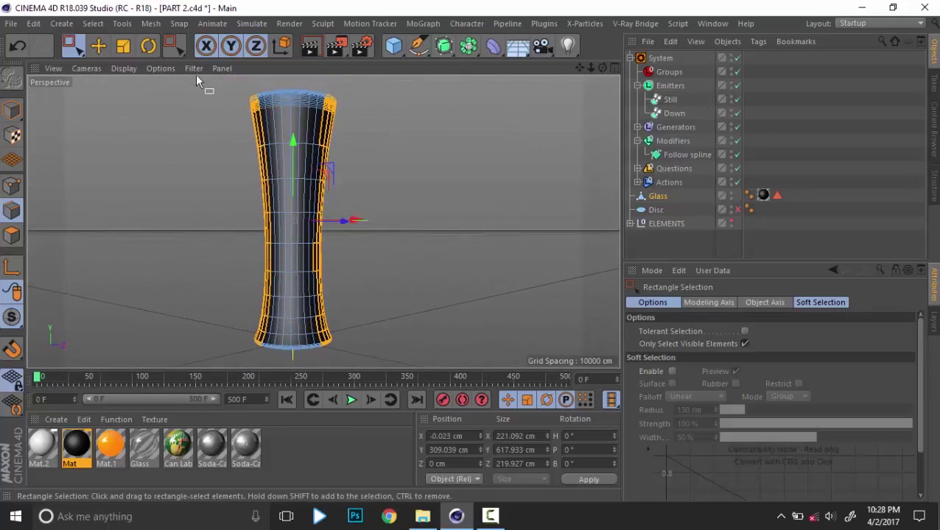
drag(196, 81, 295, 133)
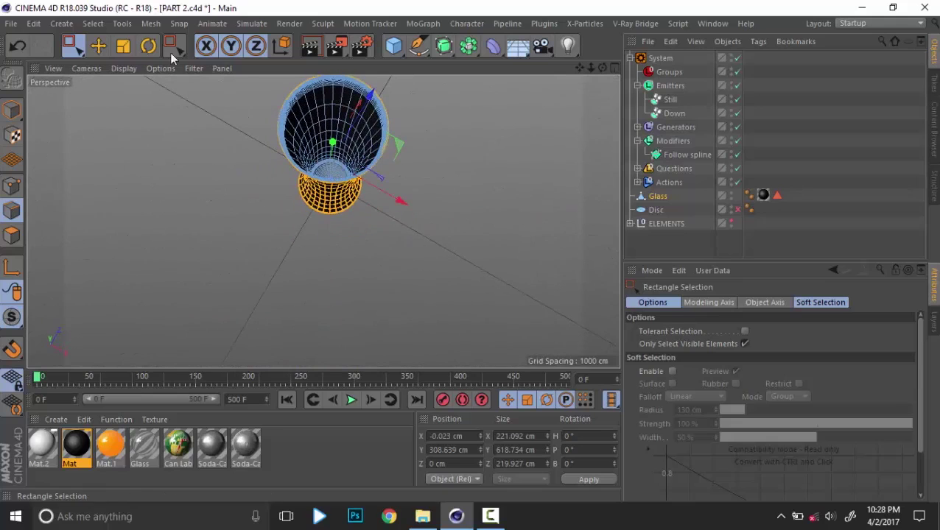
Convert the selected outer edges of the glass to a spline with Edge to Spline.
click(97, 46)
scroll(340, 177, up, 3)
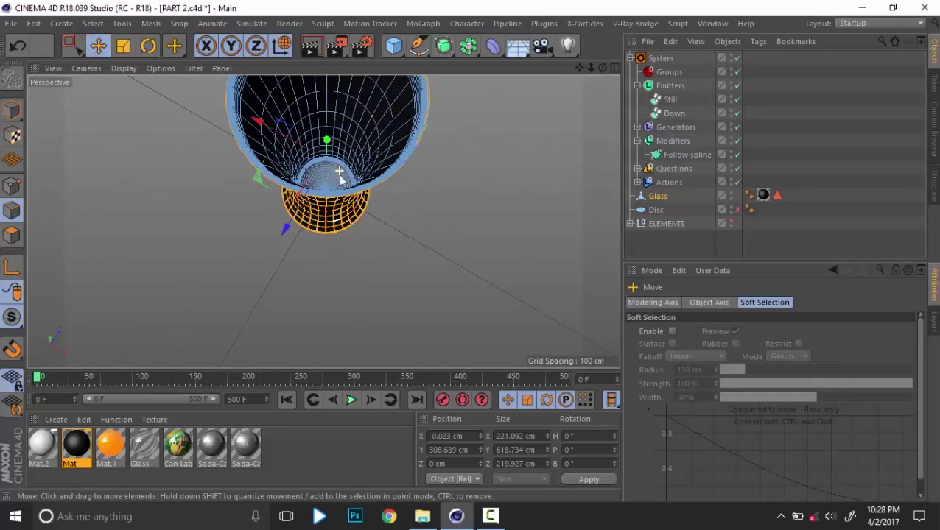
alt+drag(340, 176, 366, 316)
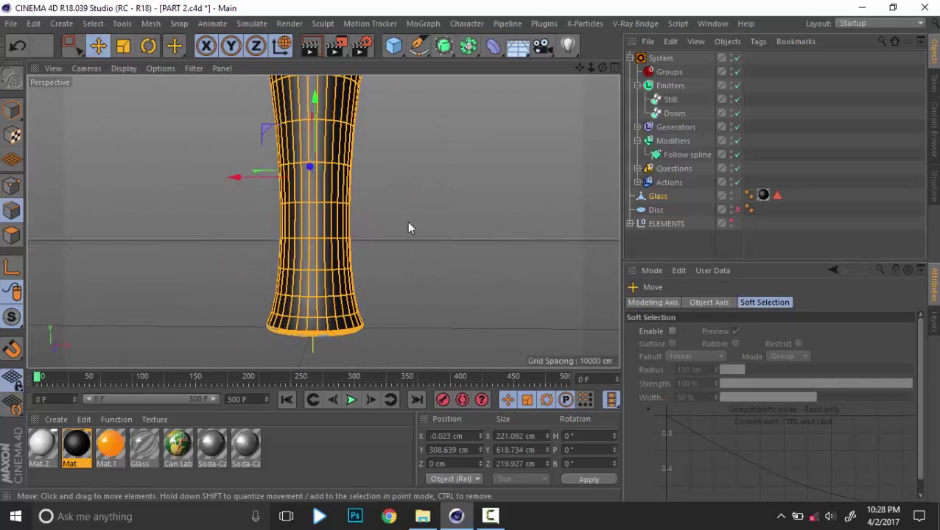
key(shift+c)
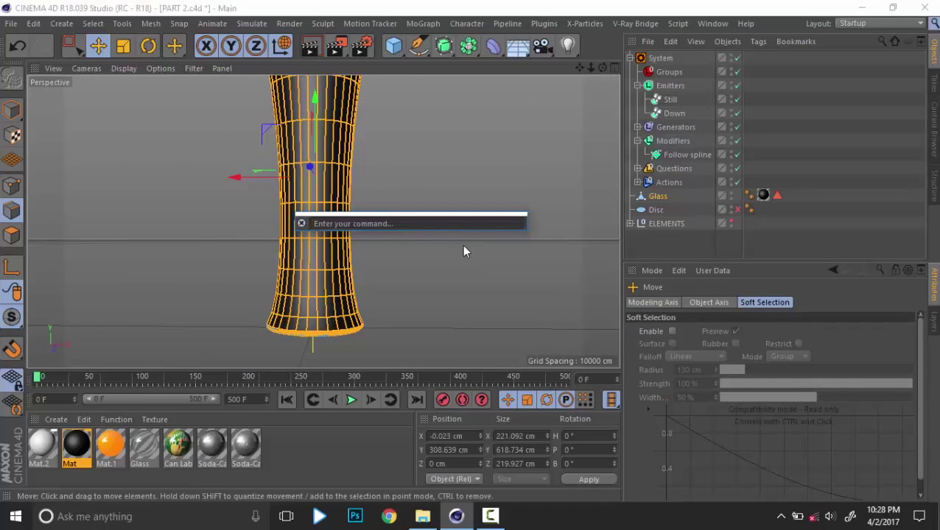
text(edge)
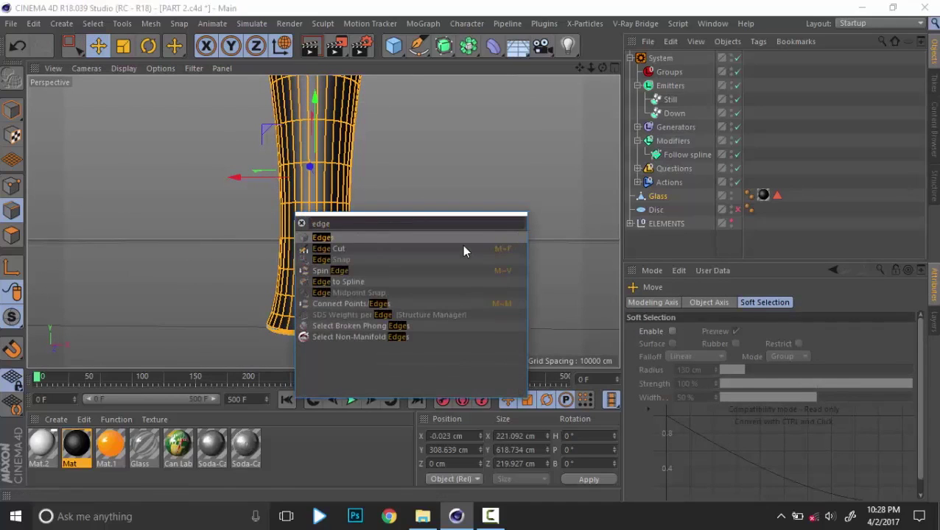
click(348, 285)
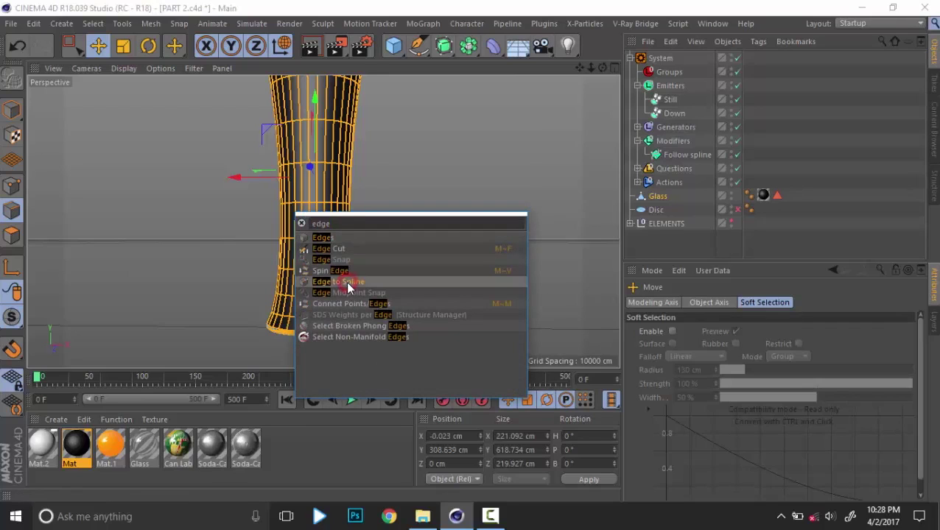
click(349, 287)
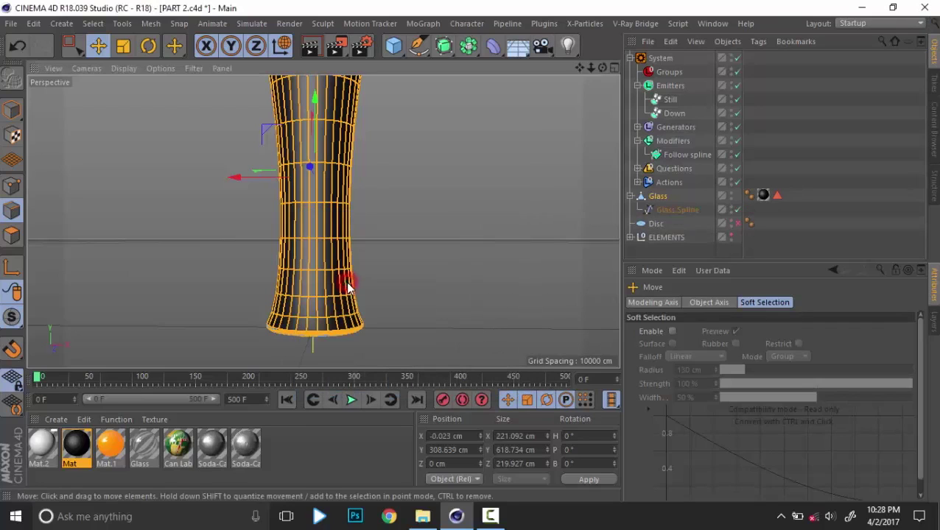
Switch to Model mode and move Glass.Spline out of the Glass object to the top level of the hierarchy.
click(14, 112)
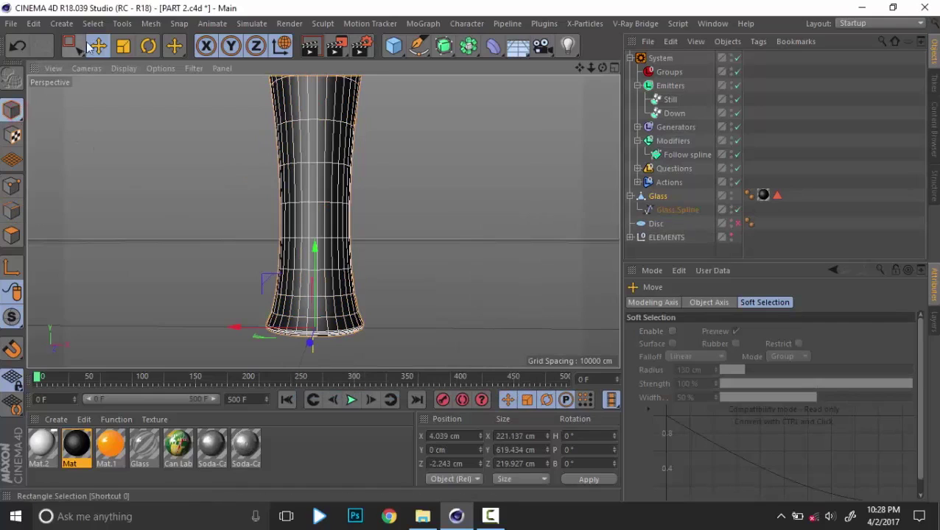
click(830, 216)
click(666, 212)
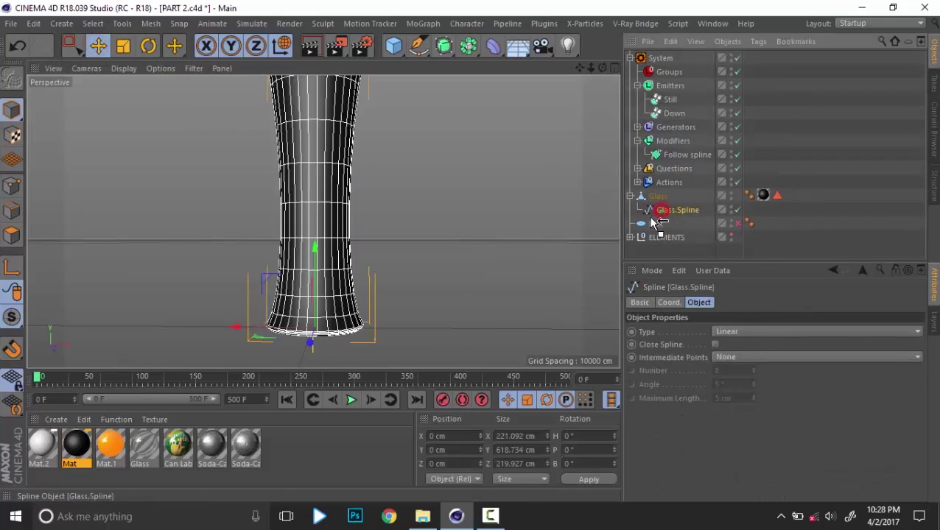
Hide the Glass object and select Glass.Spline to inspect its outline on its own.
click(658, 196)
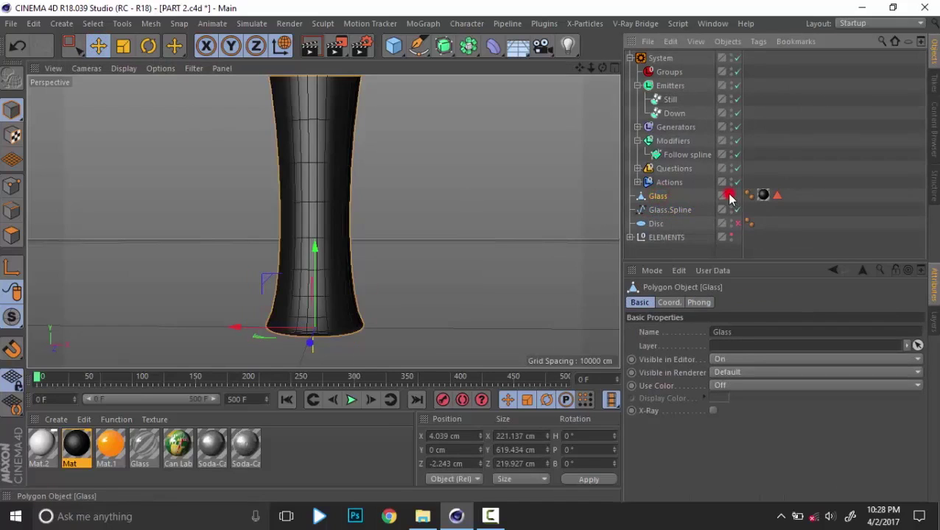
click(729, 196)
click(671, 210)
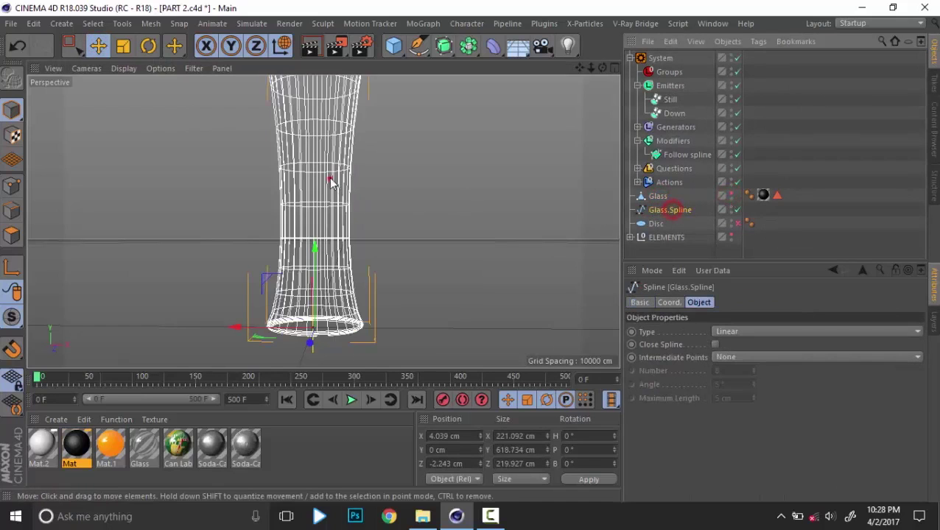
alt+drag(331, 183, 325, 193)
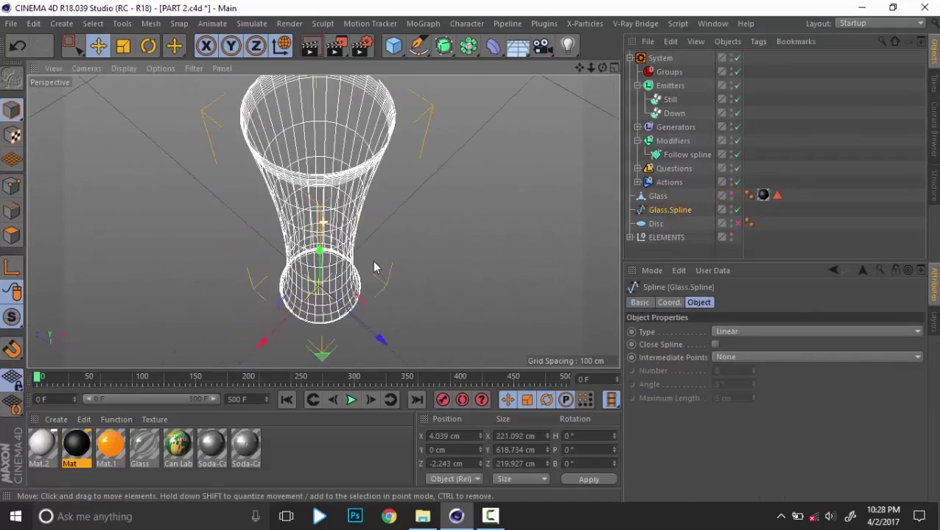
Hide Glass.Spline in the viewport and make the Glass object visible again.
alt+middle_drag(374, 262, 371, 266)
alt+right_drag(370, 264, 335, 257)
click(441, 255)
alt+drag(411, 247, 390, 240)
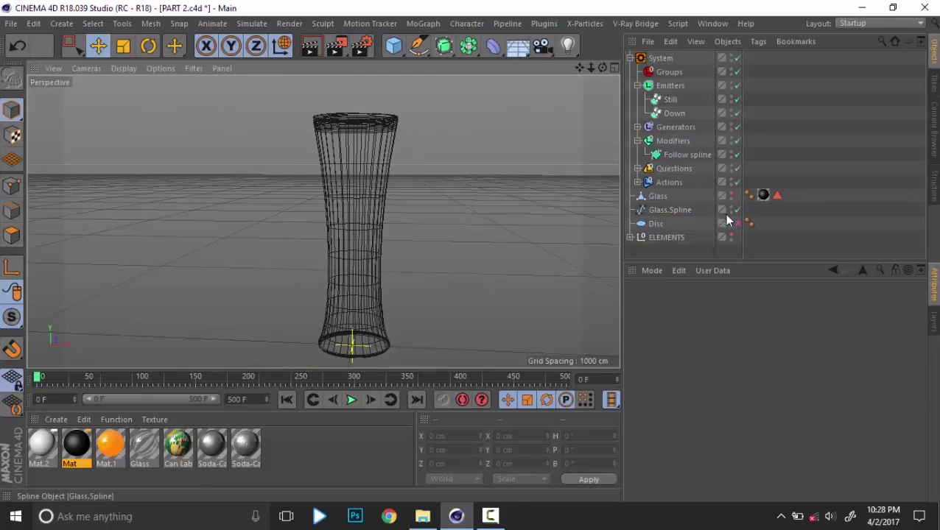
click(730, 211)
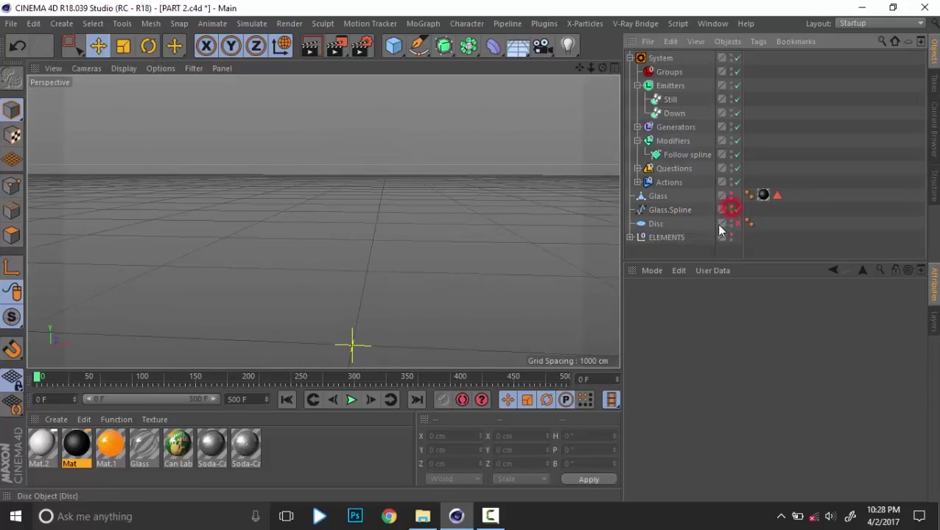
click(661, 196)
click(730, 196)
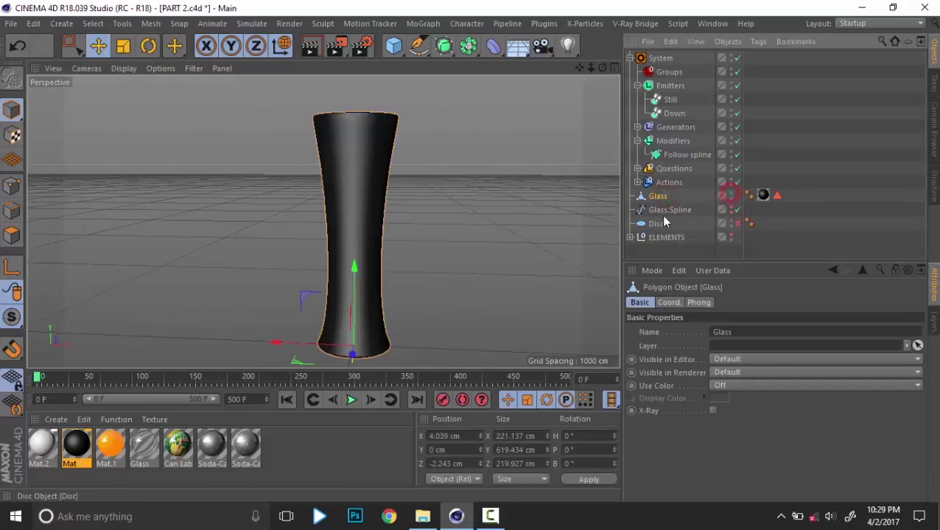
Assign Glass.Spline as the spline of the Follow spline modifier.
click(659, 211)
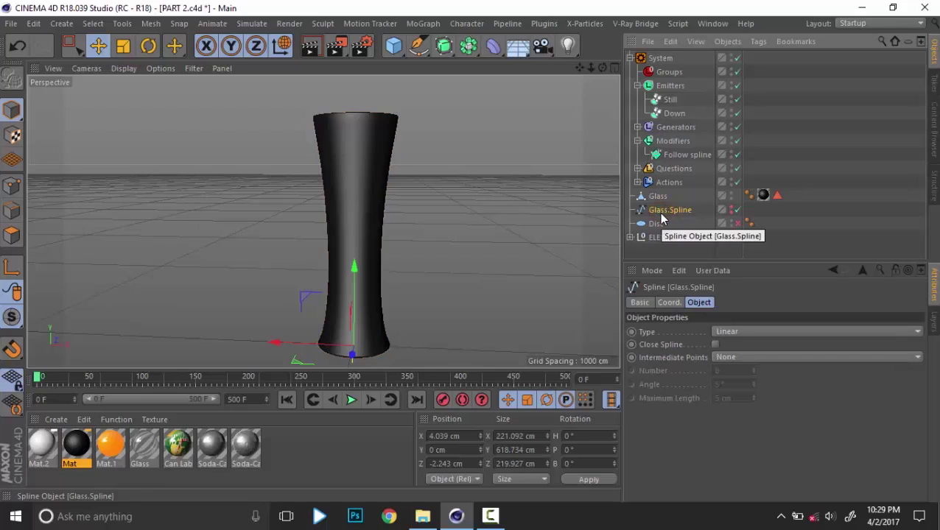
click(687, 155)
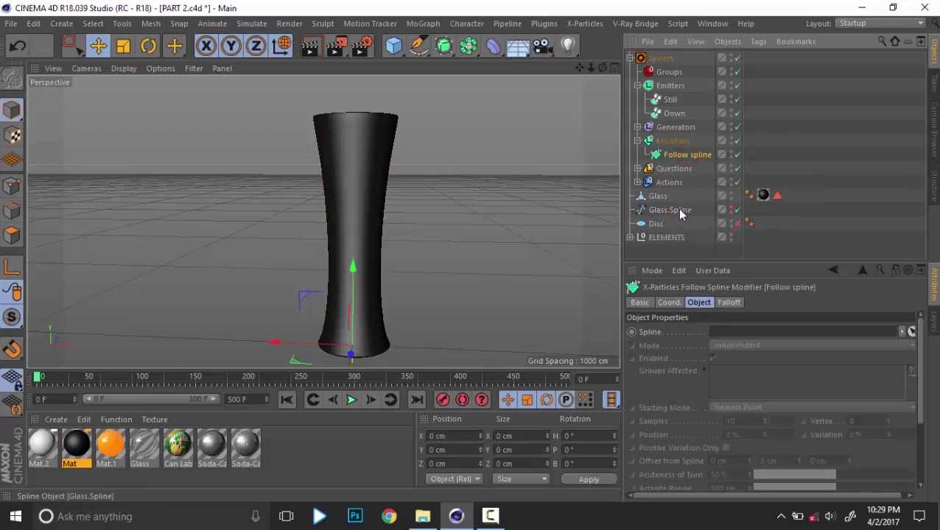
drag(702, 228, 744, 333)
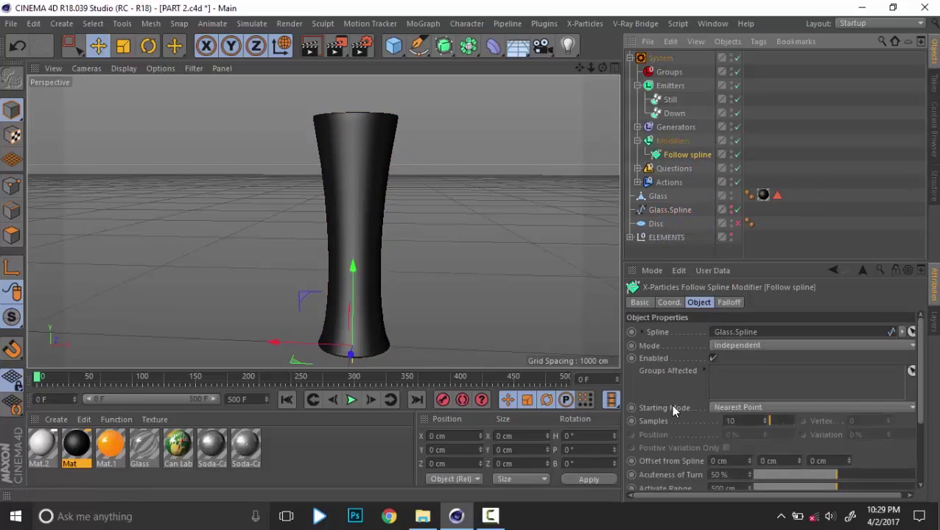
Create and add a new particle group in the Down emitter's emission settings.
alt+middle_drag(386, 276, 396, 262)
alt+drag(395, 264, 395, 281)
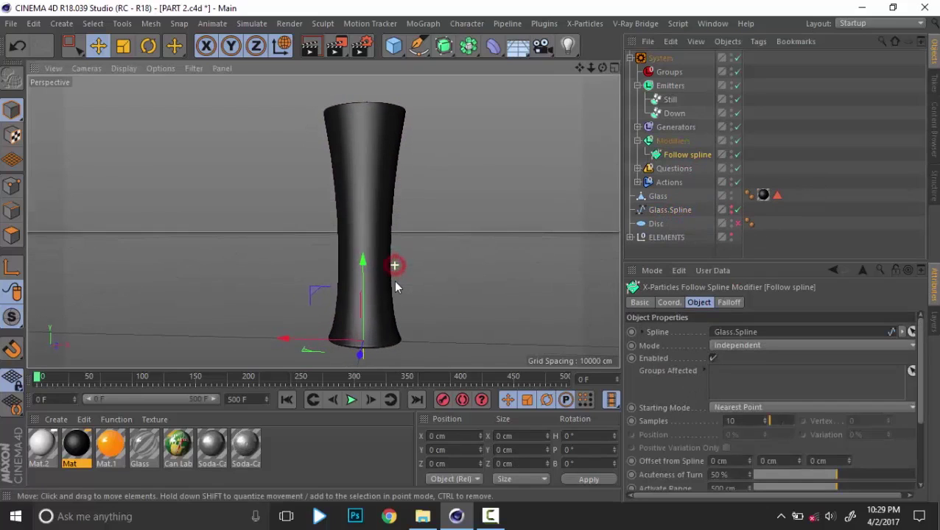
click(733, 374)
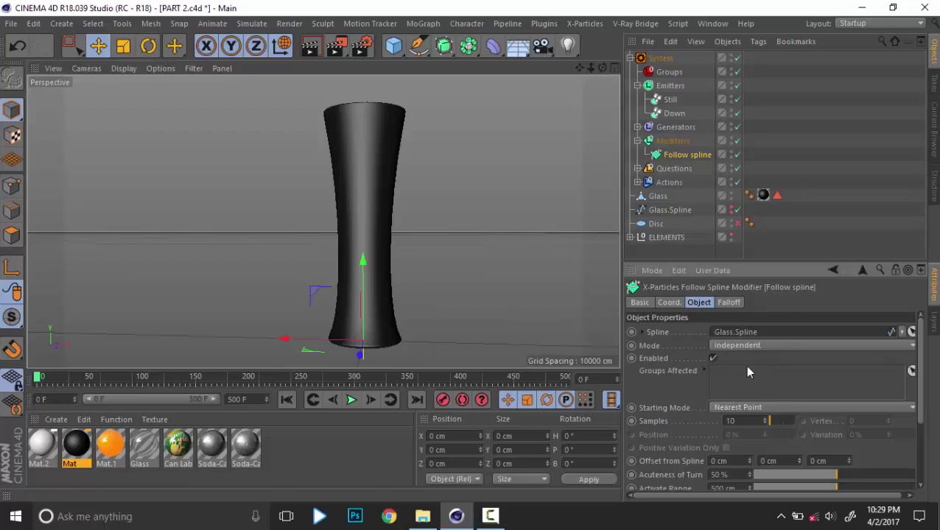
click(672, 113)
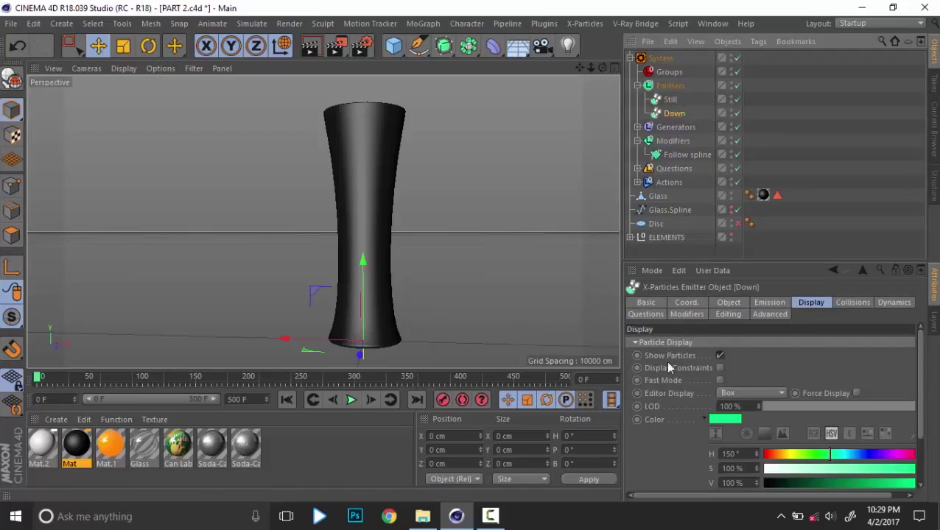
click(773, 303)
scroll(693, 398, down, 5)
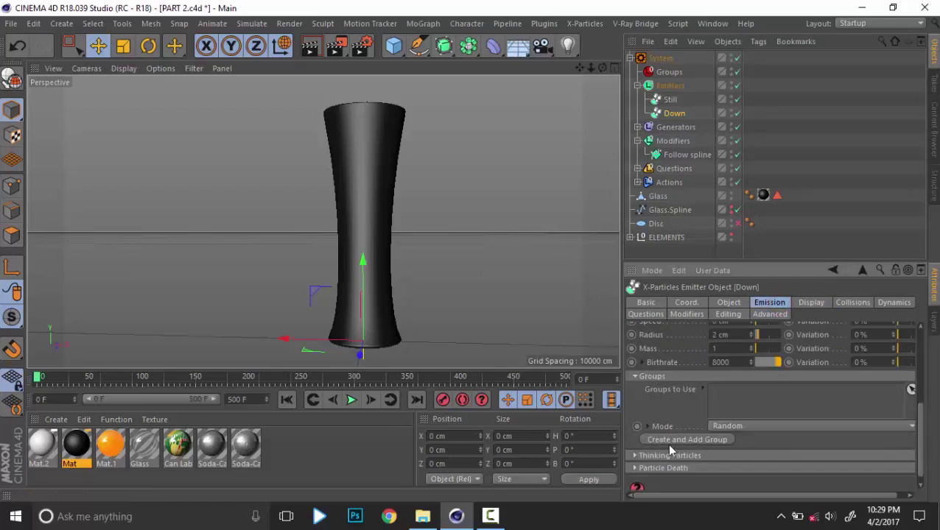
click(692, 443)
Rename the new particle group under Groups as Down.
click(637, 71)
click(669, 71)
click(679, 87)
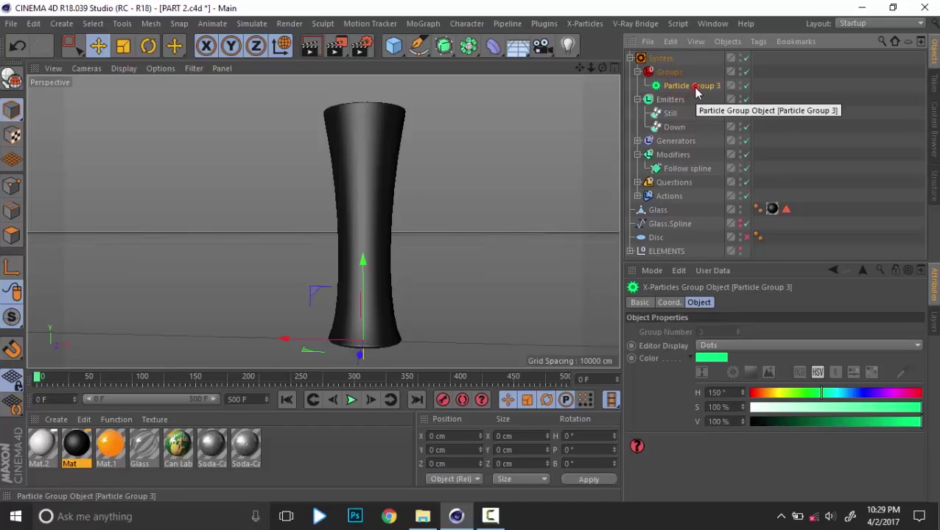
double_click(693, 86)
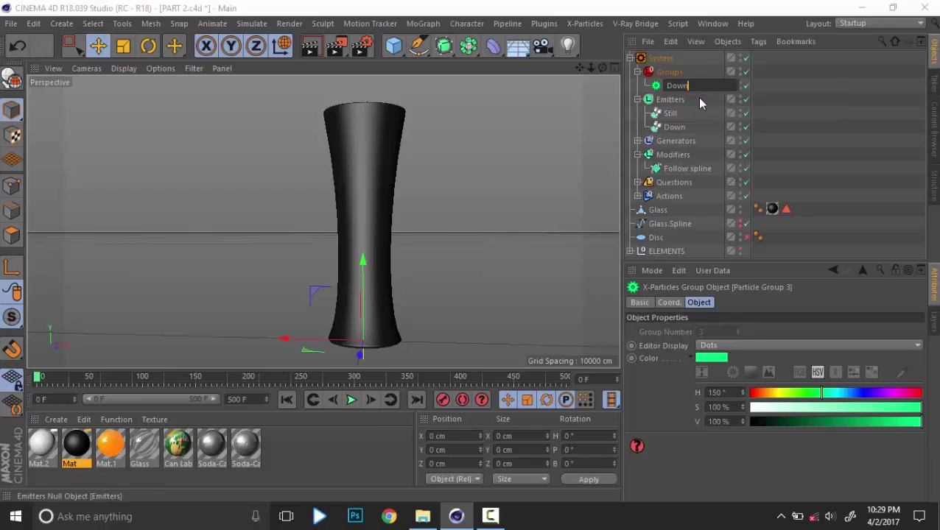
key(Return)
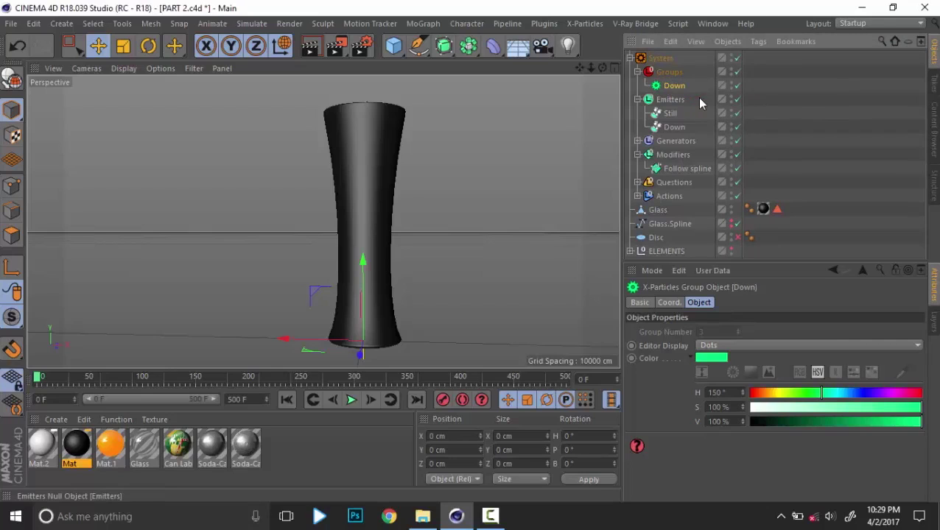
Add the Down particle group to the Groups Affected of the Follow spline modifier.
click(696, 168)
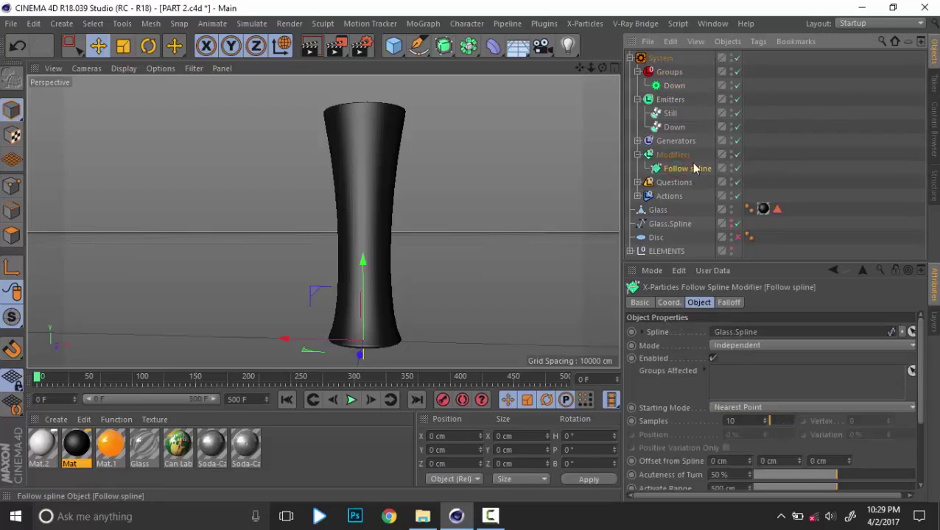
drag(674, 86, 746, 386)
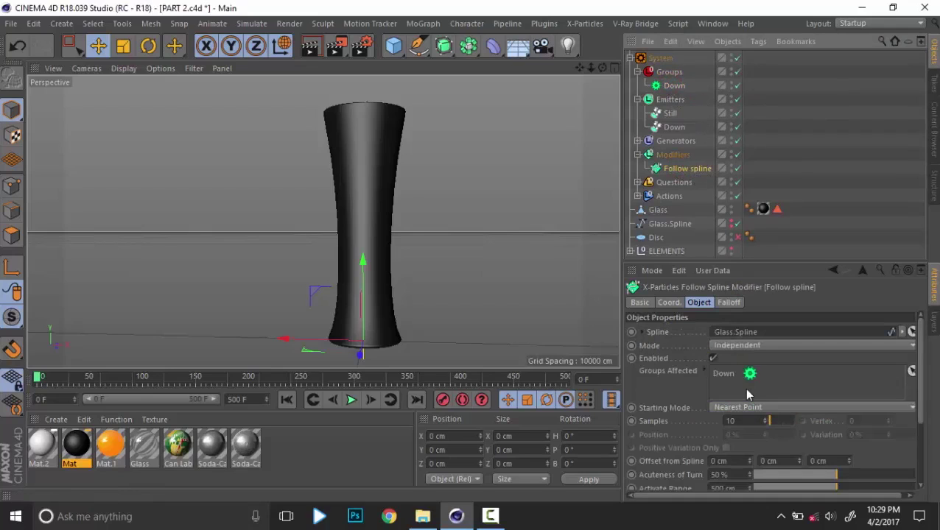
click(674, 128)
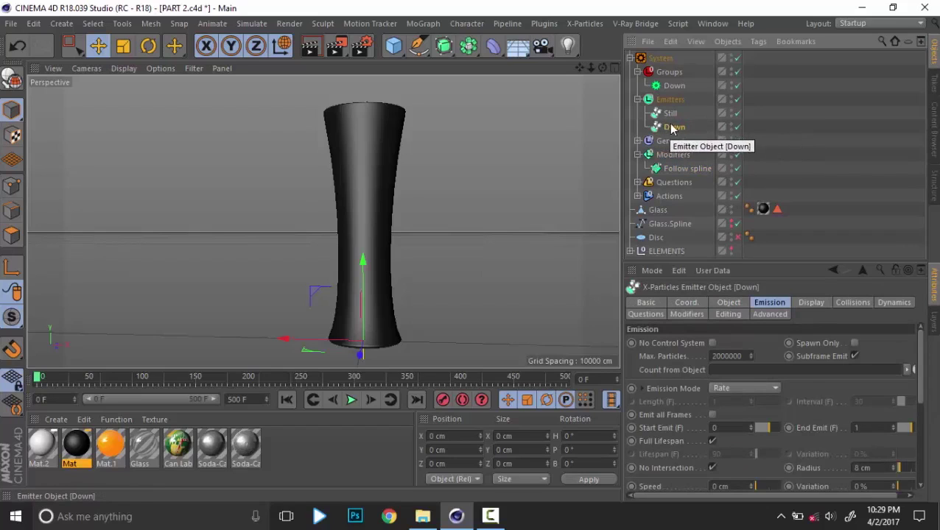
click(672, 87)
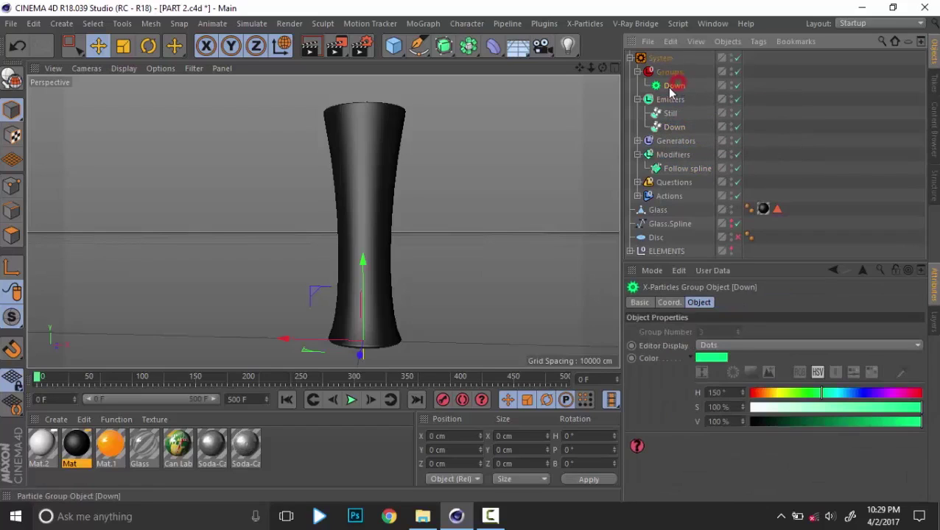
click(673, 128)
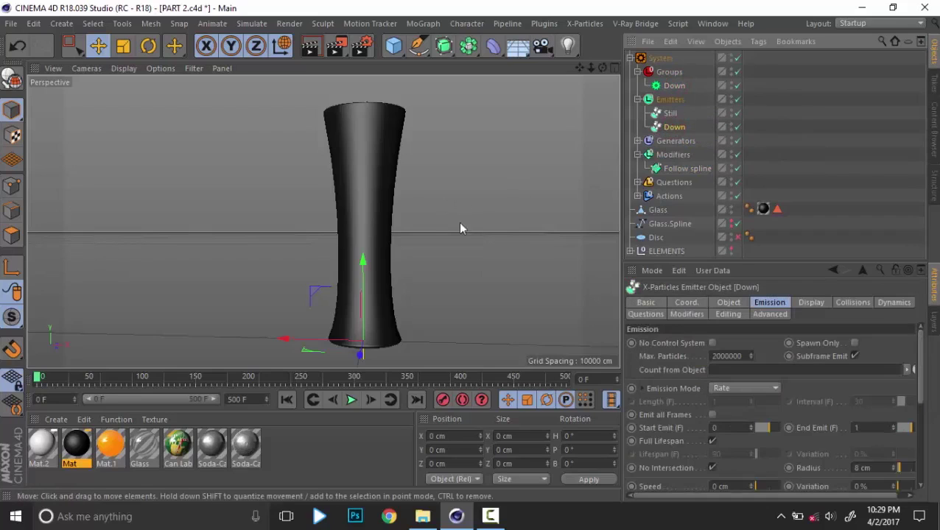
Play a few frames of the simulation and examine the droplets on the glass surface up close and from several angles.
alt+drag(459, 228, 451, 222)
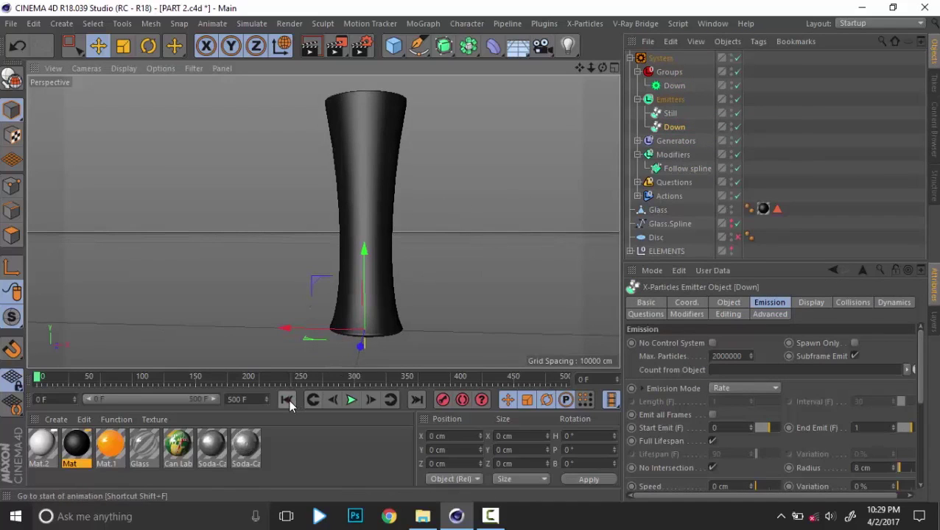
click(352, 400)
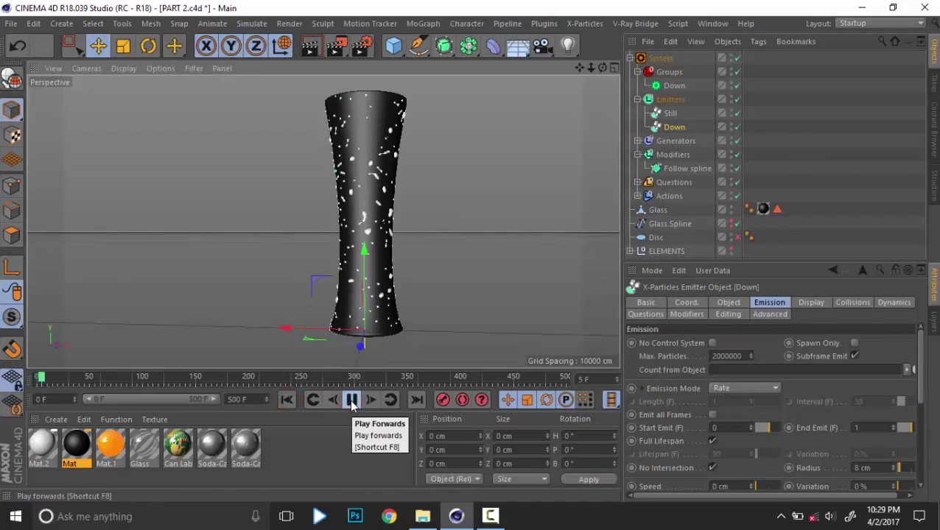
click(352, 400)
scroll(361, 244, up, 2)
scroll(361, 243, up, 4)
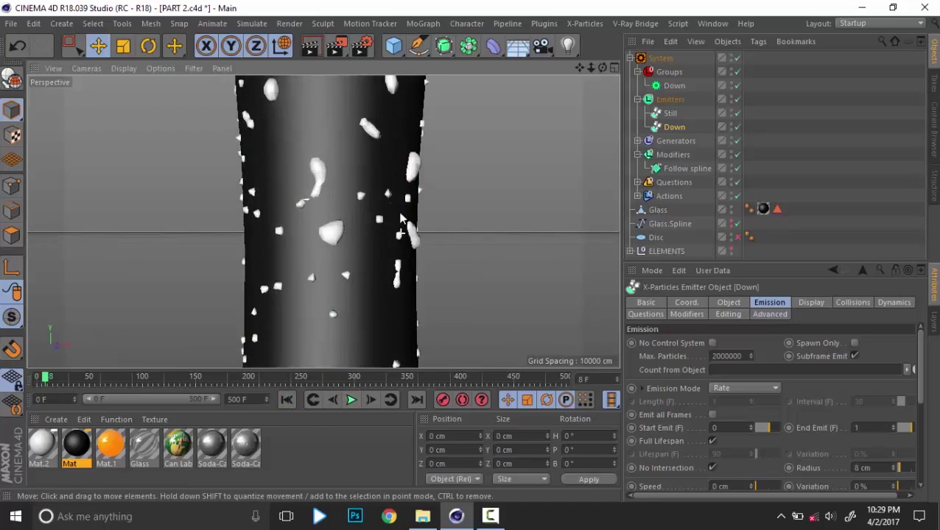
scroll(467, 238, up, 3)
alt+drag(489, 252, 317, 218)
scroll(436, 221, down, 6)
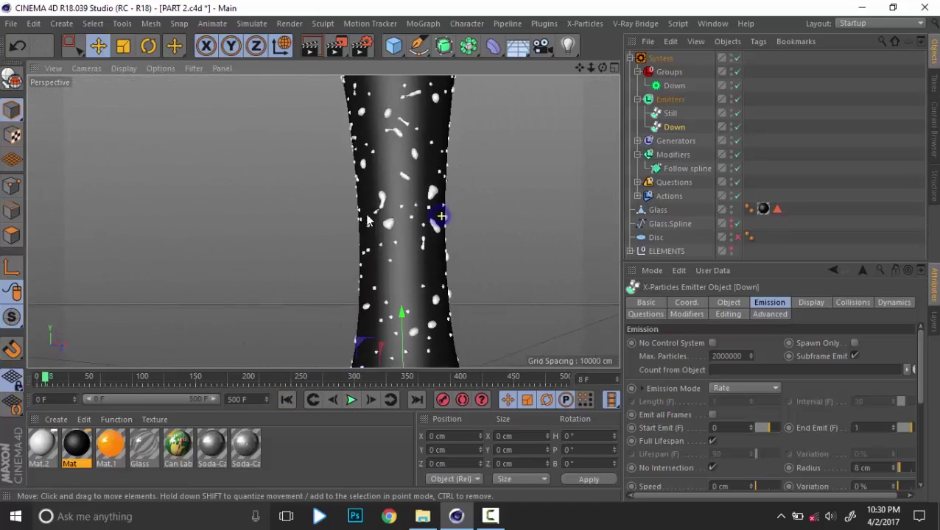
alt+middle_drag(427, 230, 387, 219)
alt+drag(387, 219, 424, 221)
Set the Down emitter's particle direction to Y- Axis.
click(800, 151)
click(800, 152)
click(674, 127)
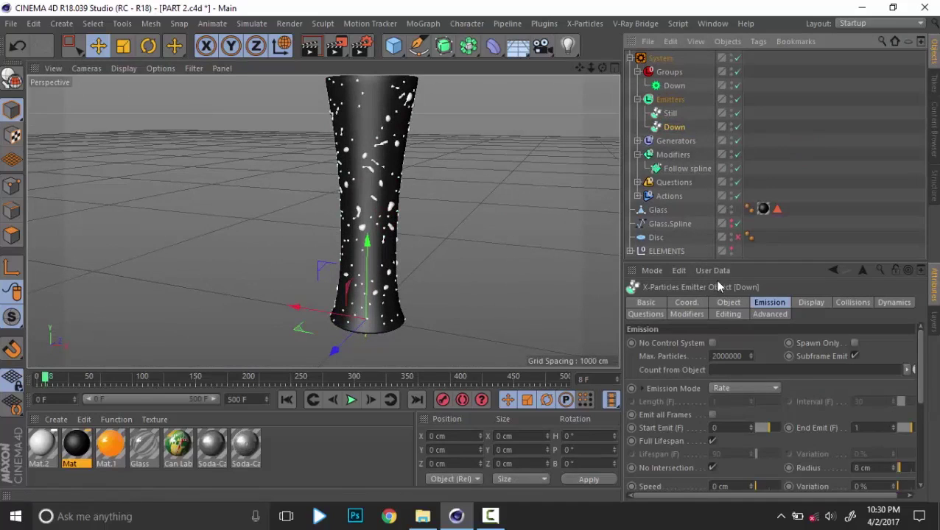
click(732, 304)
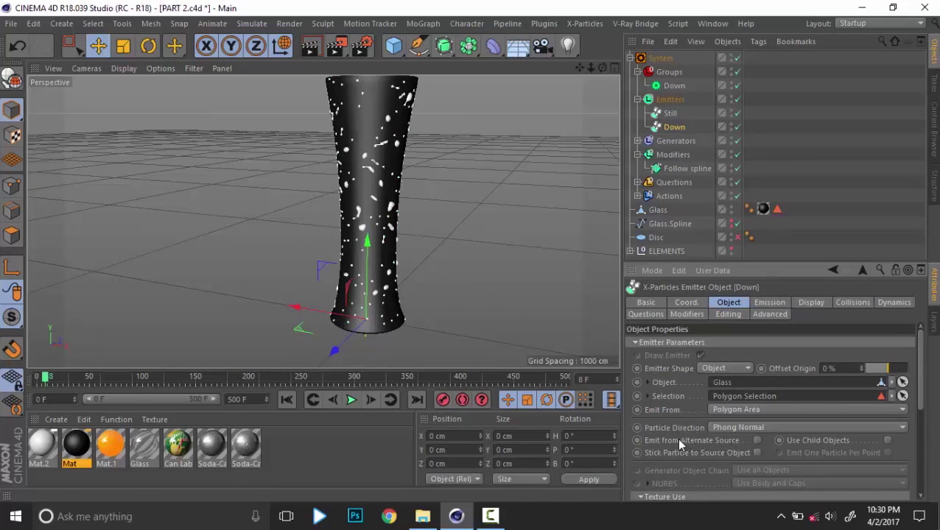
click(724, 429)
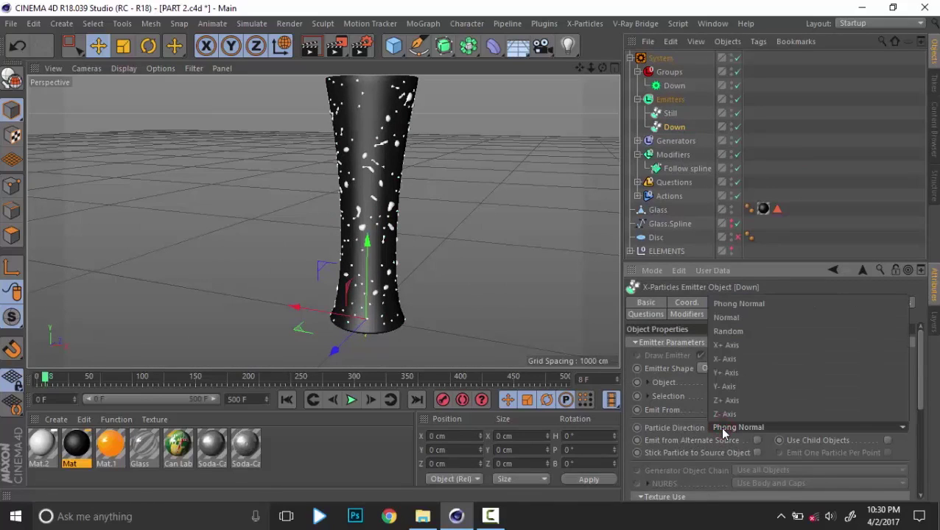
click(743, 386)
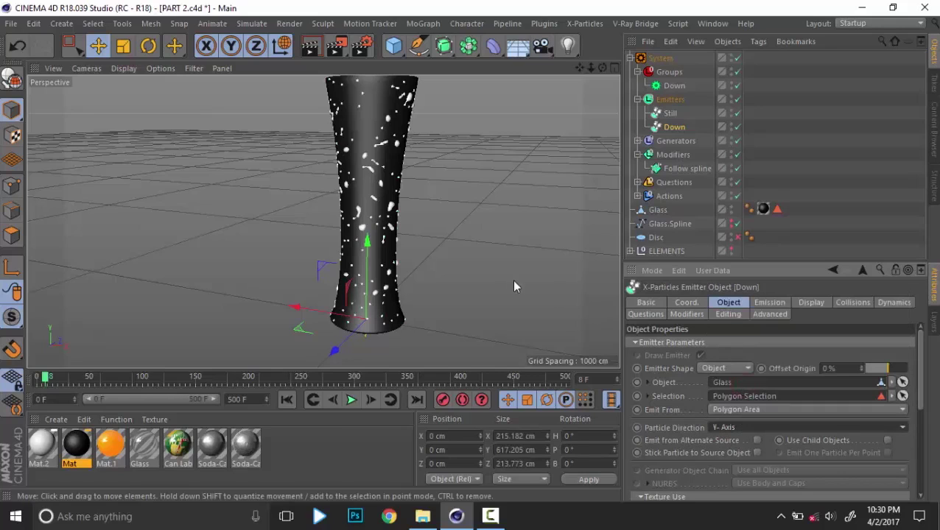
Set the Down emitter's editor display to Box (Filled).
alt+middle_drag(486, 213, 494, 264)
click(682, 127)
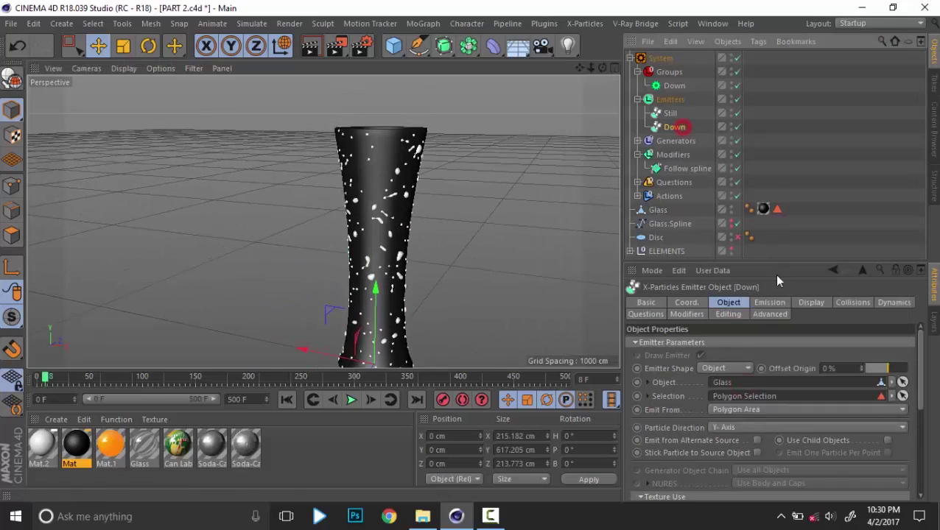
click(813, 304)
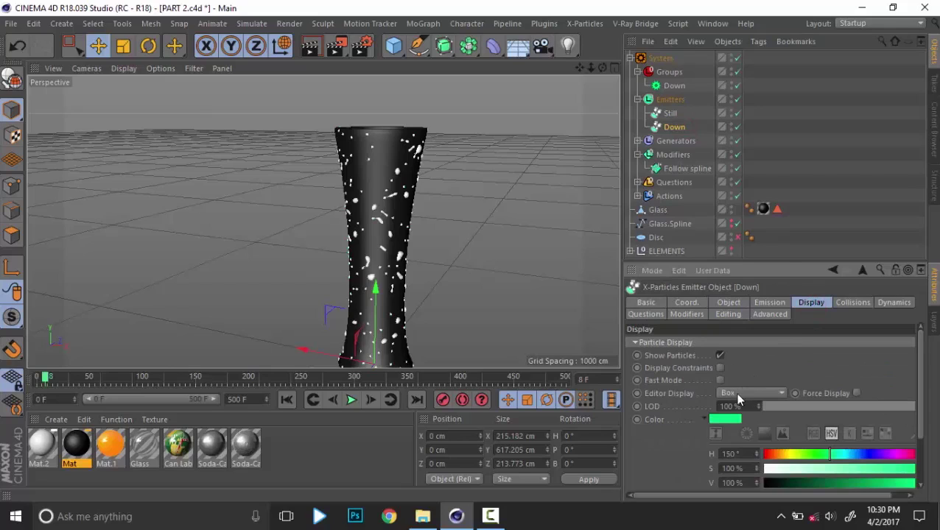
click(757, 396)
click(753, 319)
Disable the Skinner generator and play the simulation from the first frame to inspect the particle motion on the glass.
click(288, 399)
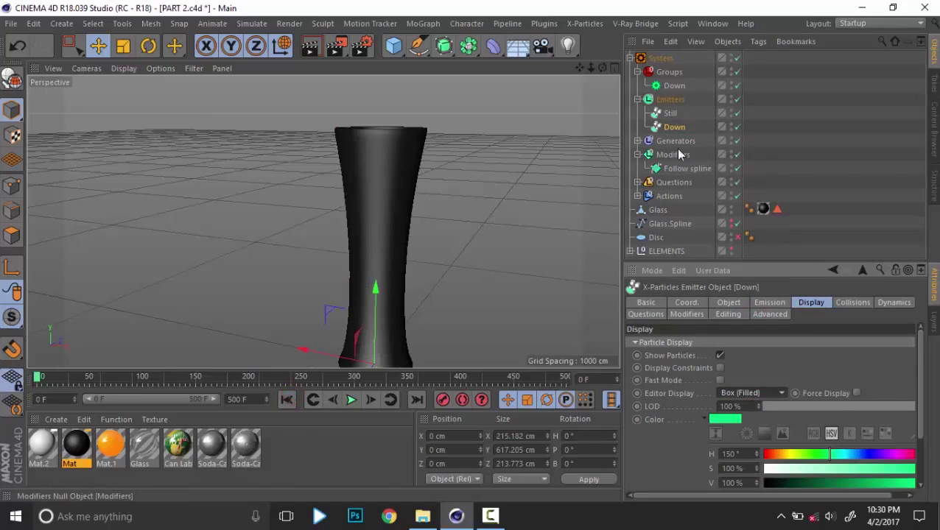
click(637, 141)
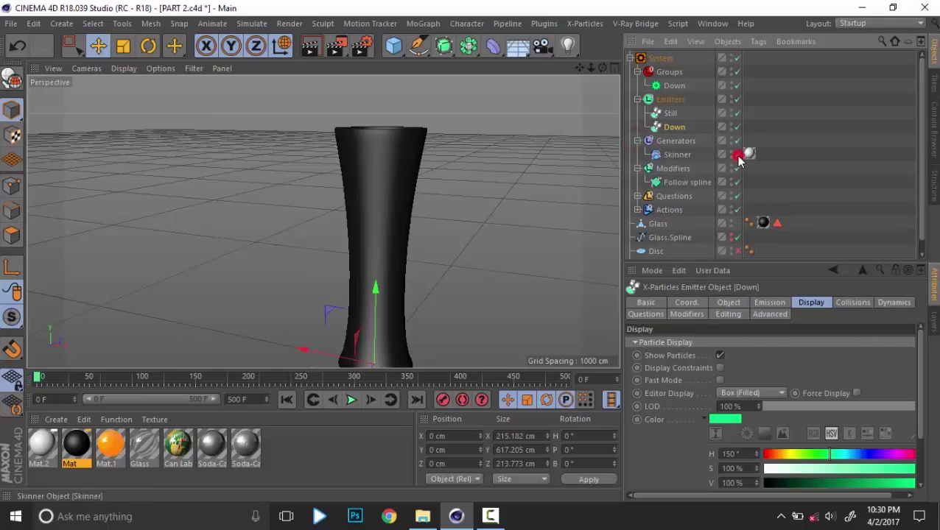
click(352, 400)
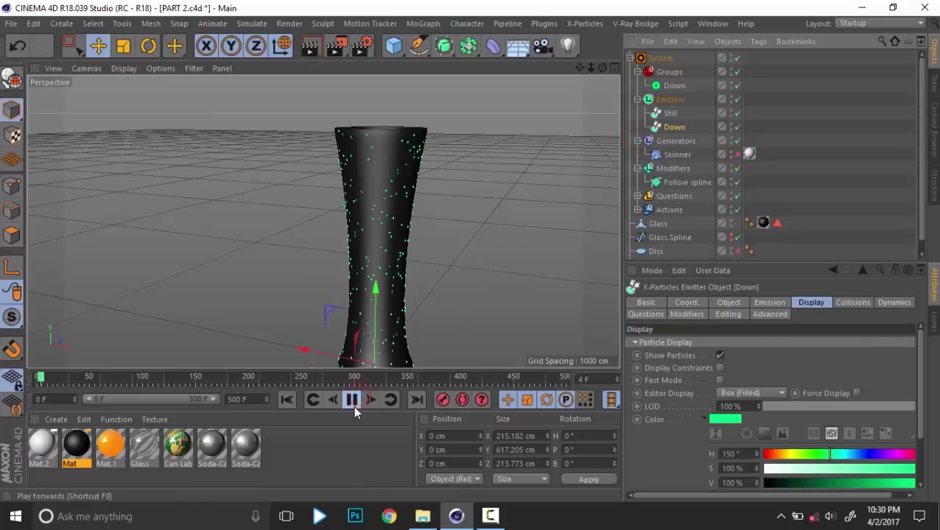
alt+middle_drag(412, 230, 408, 190)
alt+right_drag(402, 187, 507, 219)
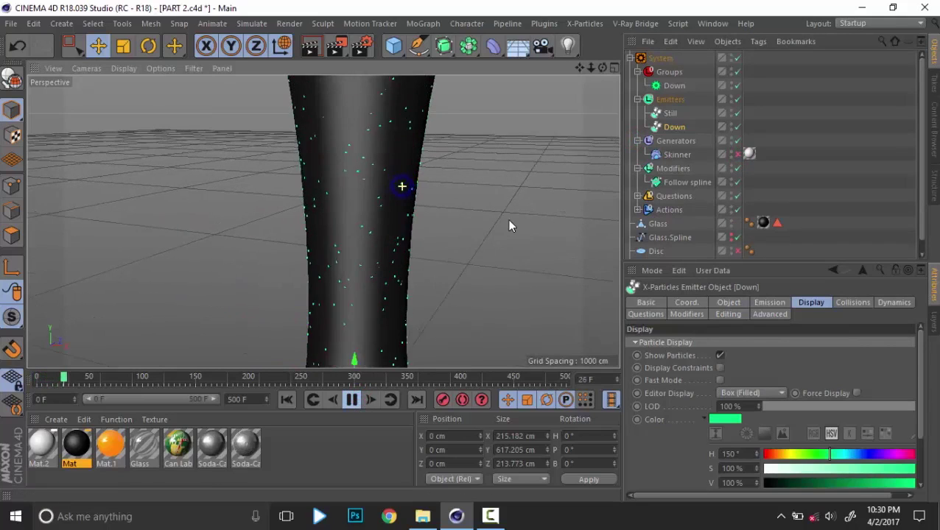
Set the Down emitter's emission speed to 8 cm and play the first frames to check the particle motion.
click(677, 128)
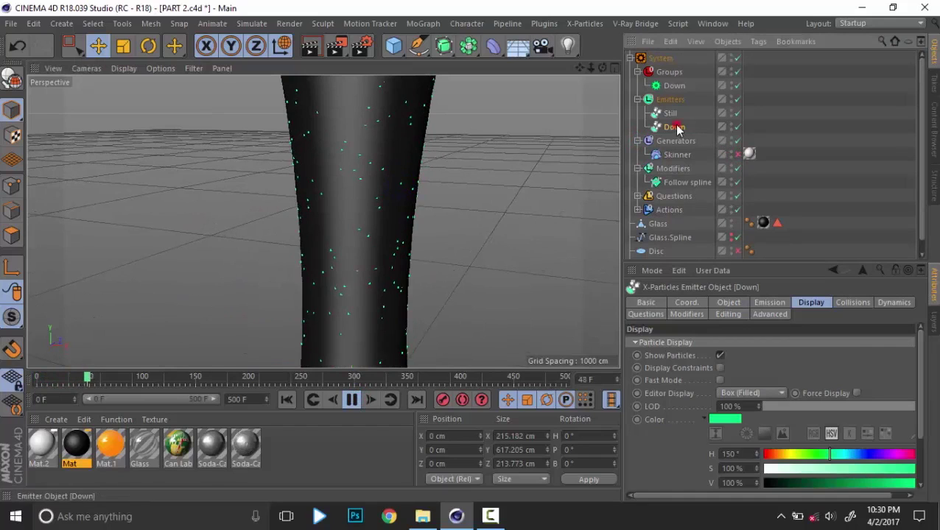
click(351, 400)
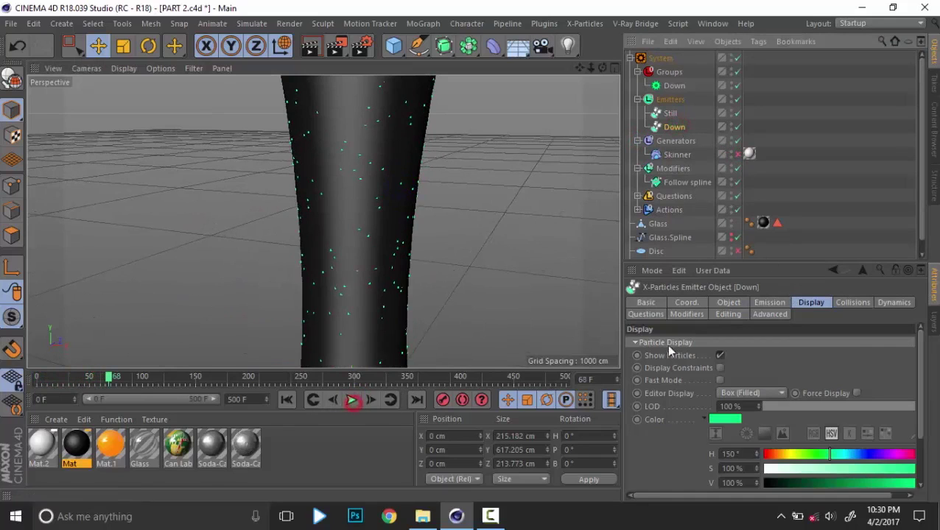
click(766, 301)
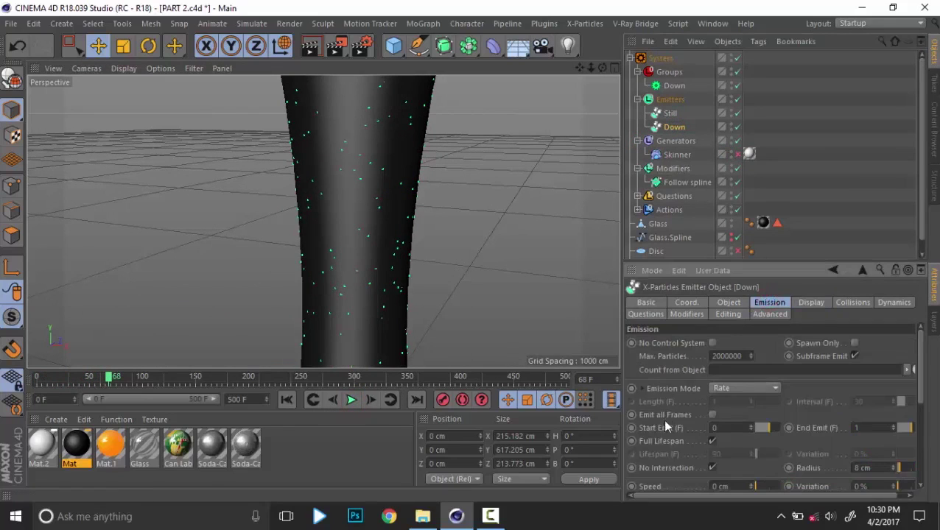
scroll(666, 441, down, 3)
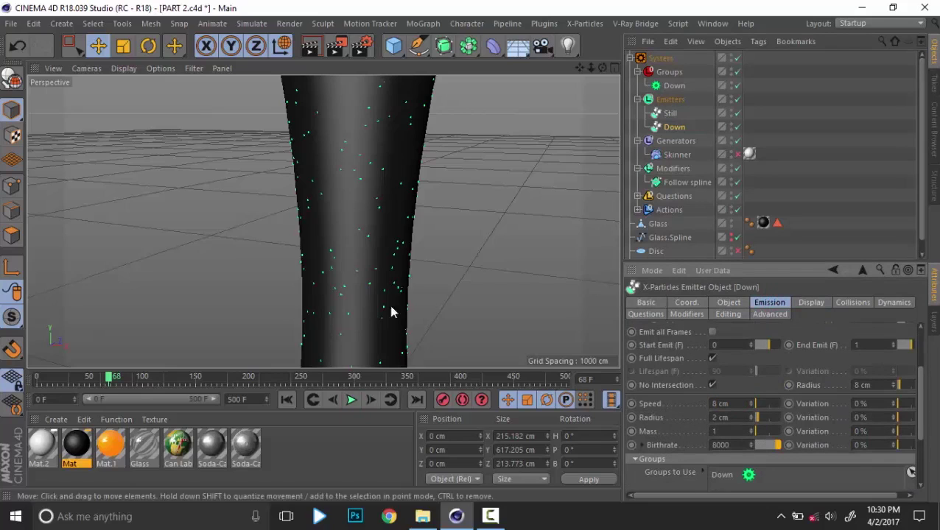
click(286, 399)
click(351, 400)
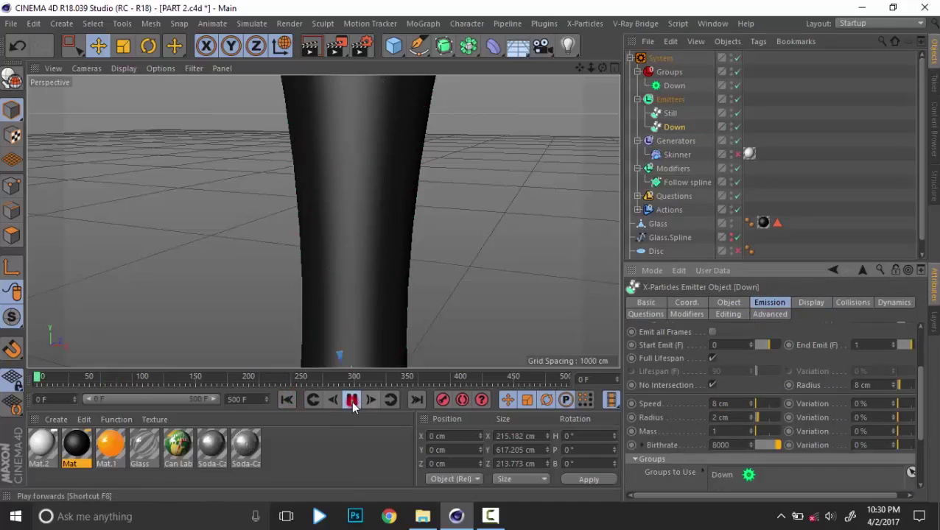
click(352, 401)
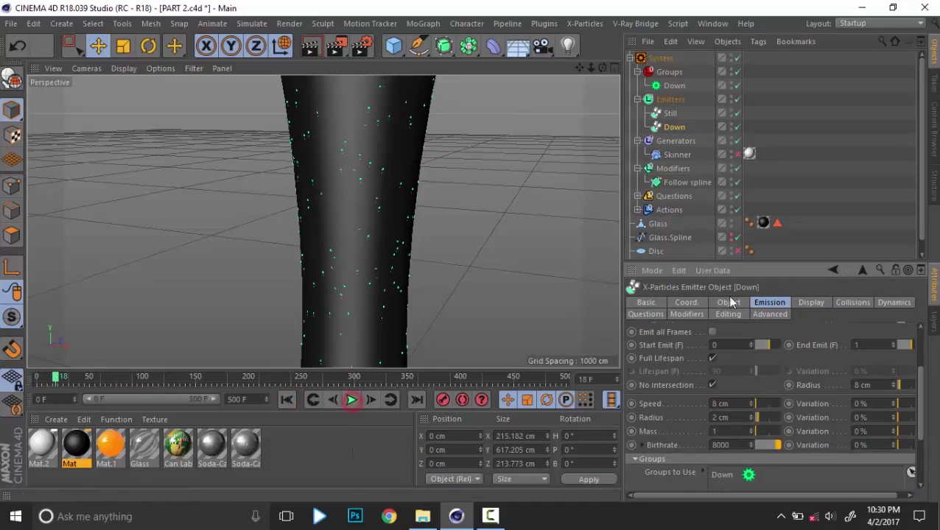
Change the Down emitter's particle direction to Phong Normal and test the simulation from the first frame.
click(735, 303)
click(768, 302)
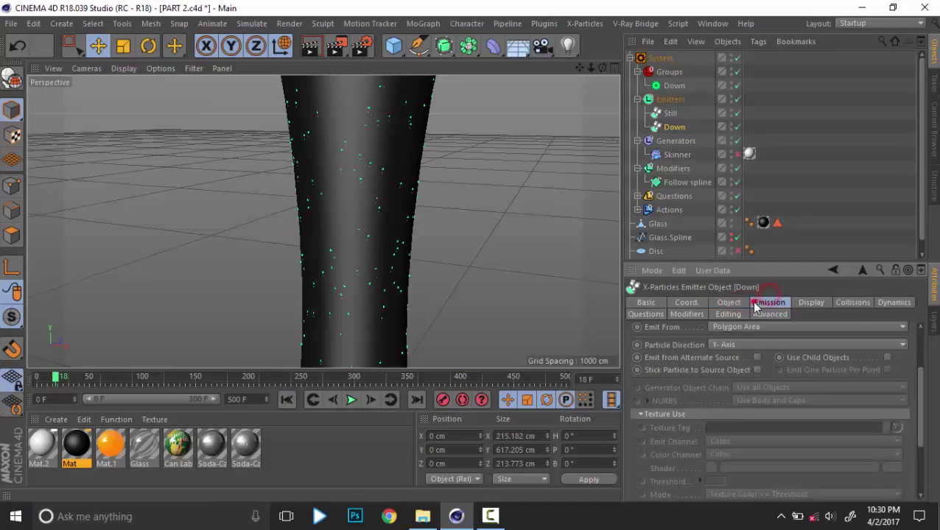
click(733, 303)
scroll(681, 435, up, 3)
click(741, 428)
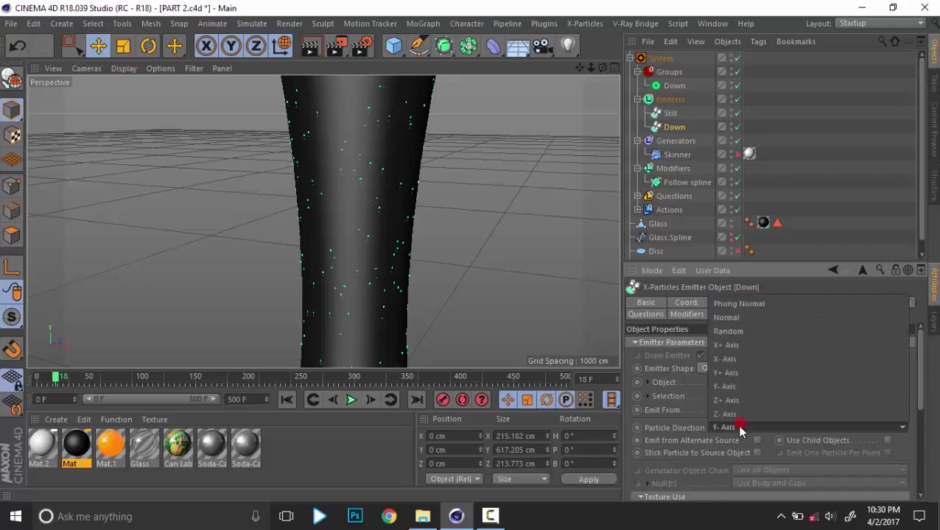
click(758, 302)
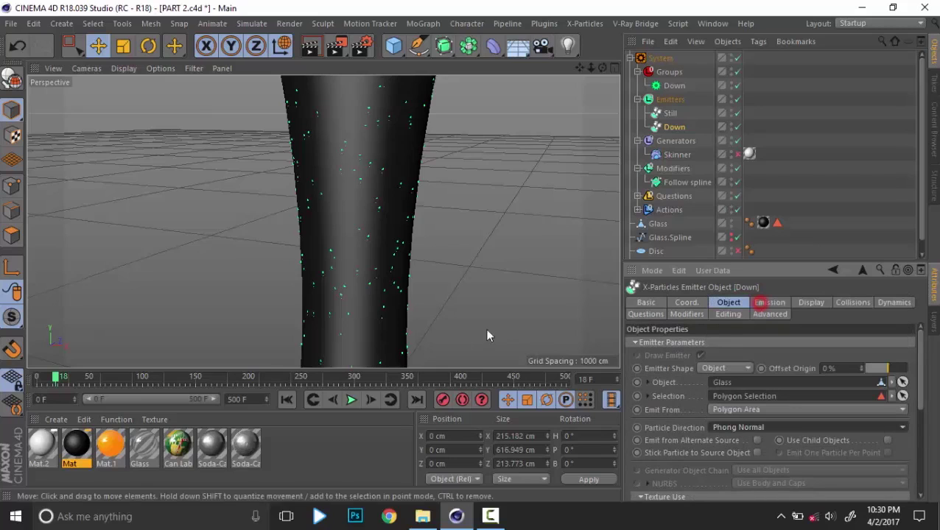
click(286, 399)
click(353, 400)
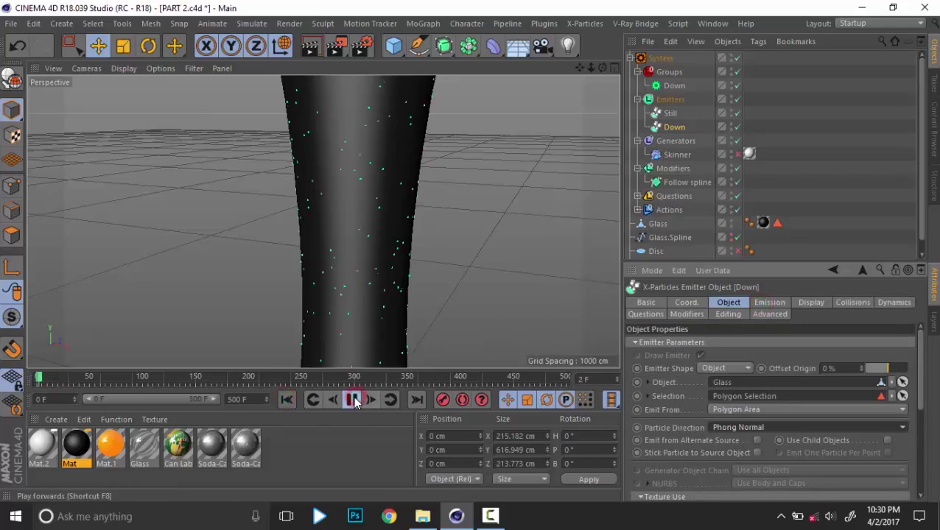
click(354, 400)
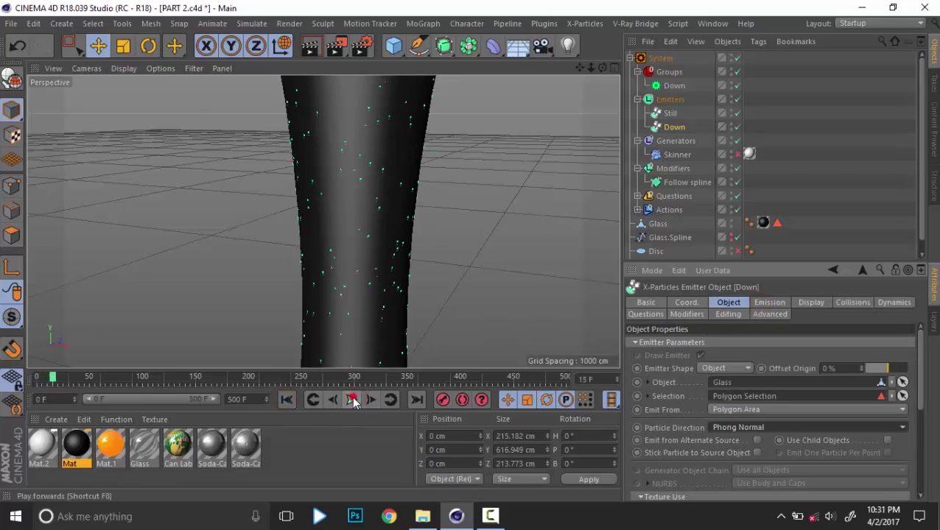
Raise the Down emitter's speed to 39 cm and replay from the start, viewing the particles up close at the glass edge.
click(769, 303)
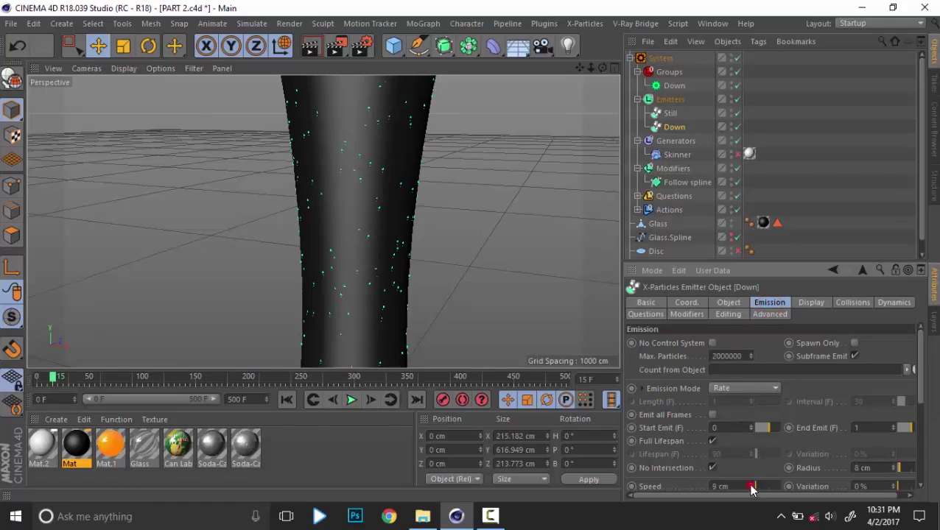
drag(753, 487, 755, 486)
click(286, 400)
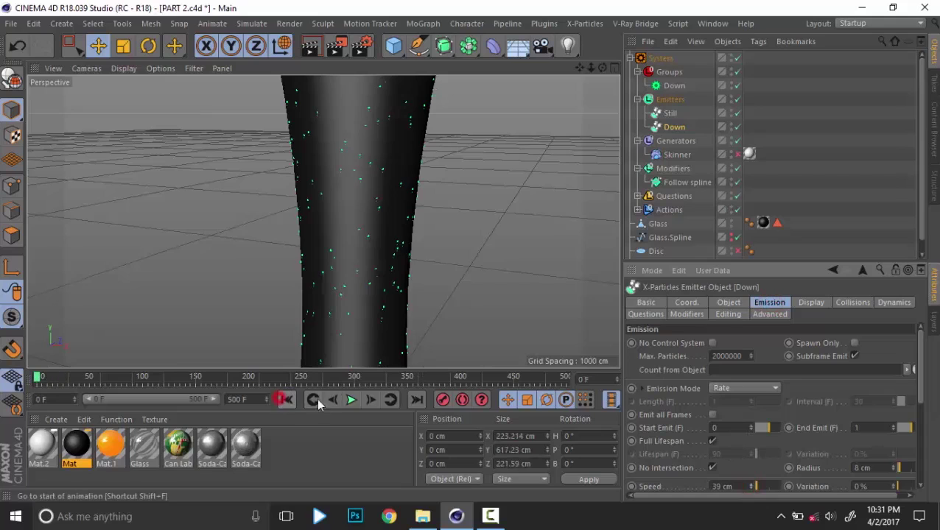
click(350, 400)
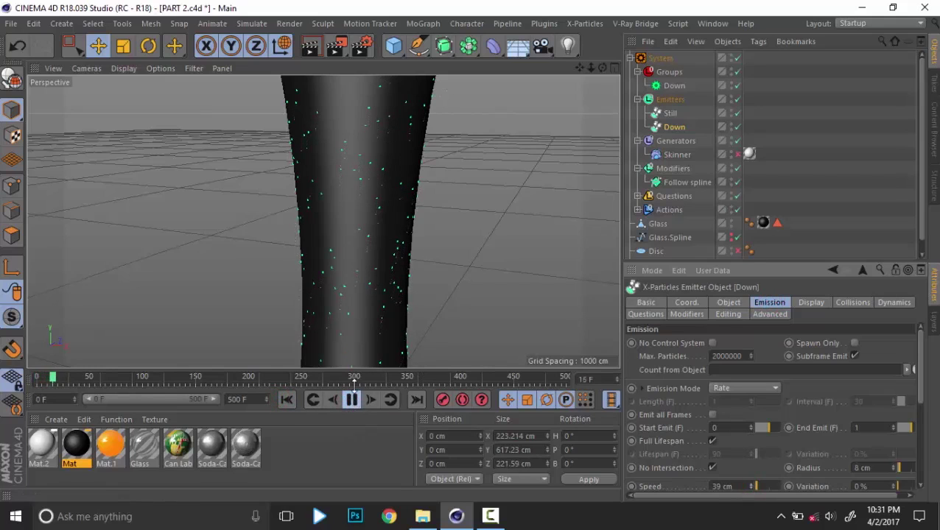
alt+drag(416, 217, 307, 269)
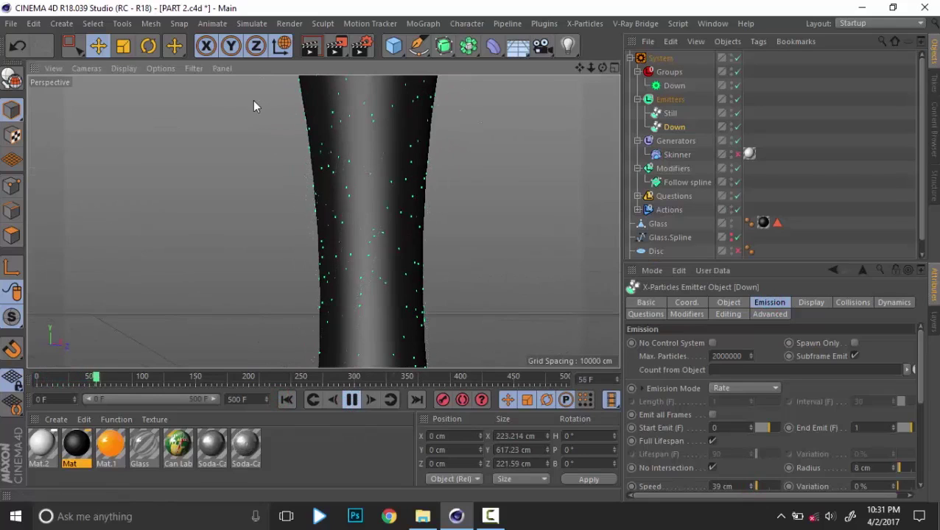
scroll(253, 100, up, 3)
scroll(253, 100, up, 2)
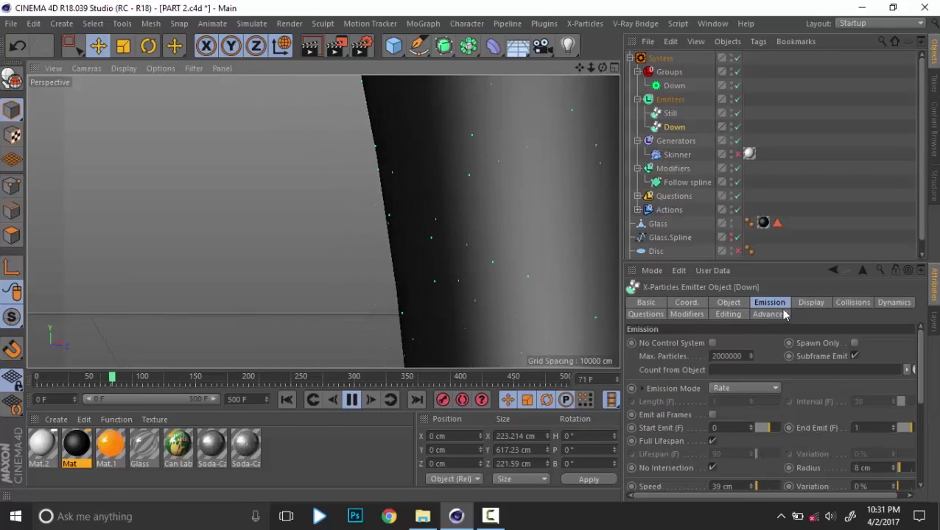
Set the Down emitter's editor display to Box and enable Force Display.
click(811, 303)
click(752, 393)
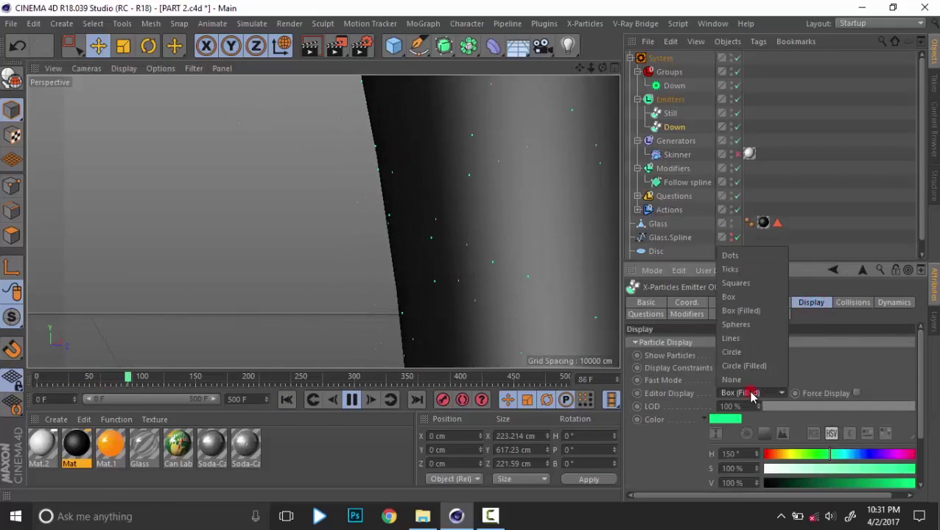
click(747, 310)
scroll(756, 398, up, 4)
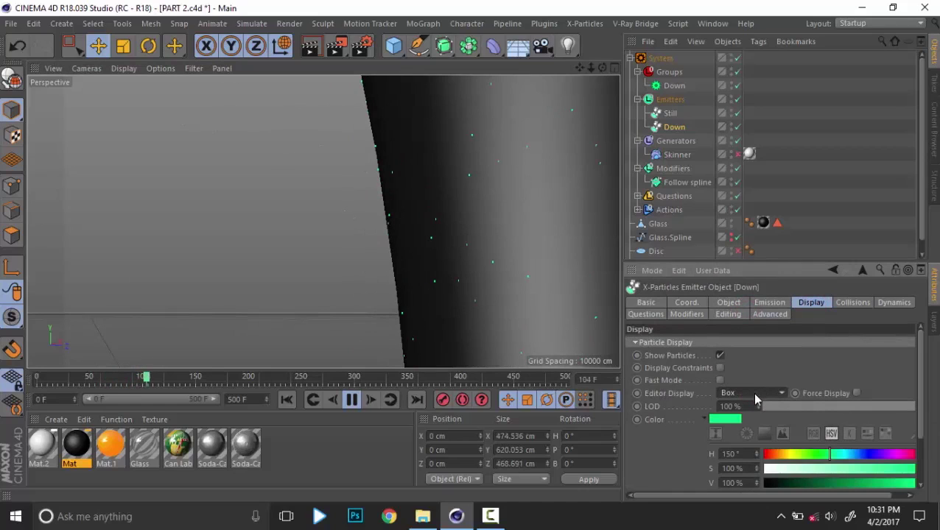
scroll(759, 395, down, 2)
click(855, 393)
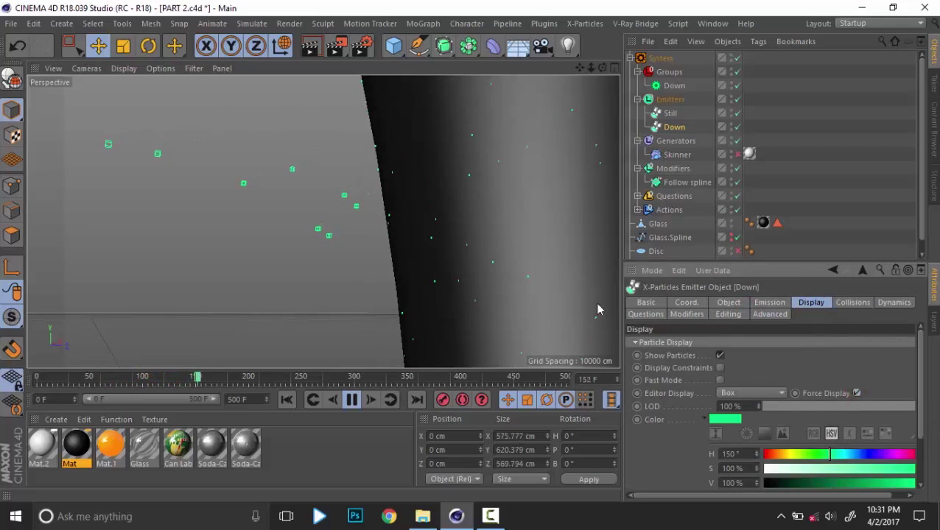
Examine how the particles spread around the whole glass from several angles and stop the playback.
alt+right_drag(450, 244, 317, 242)
alt+drag(505, 258, 428, 209)
click(351, 399)
scroll(401, 271, down, 3)
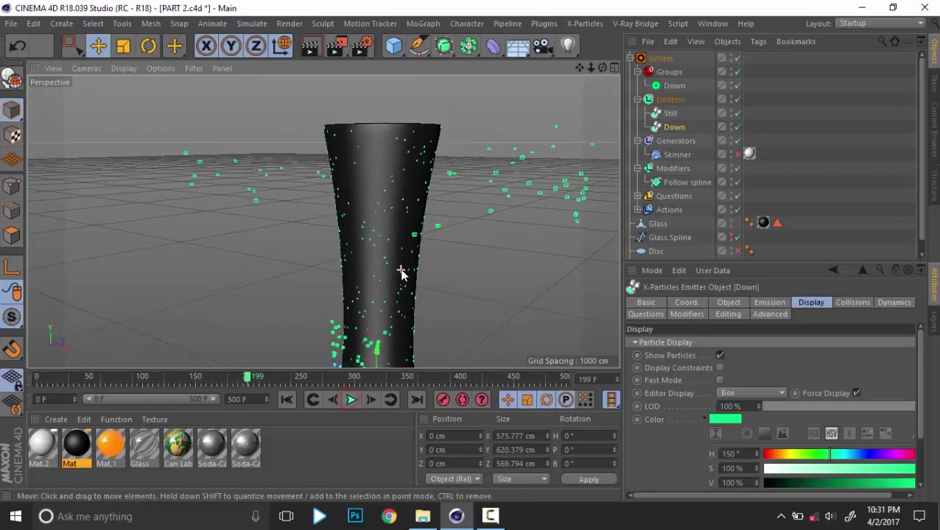
alt+drag(407, 261, 493, 255)
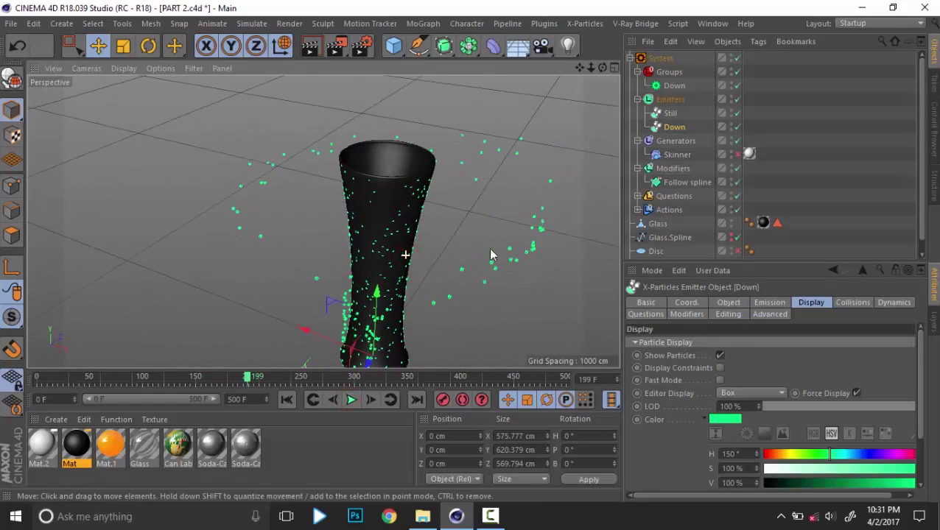
Set the Down emitter's particle direction to Y- Axis.
click(810, 302)
click(775, 304)
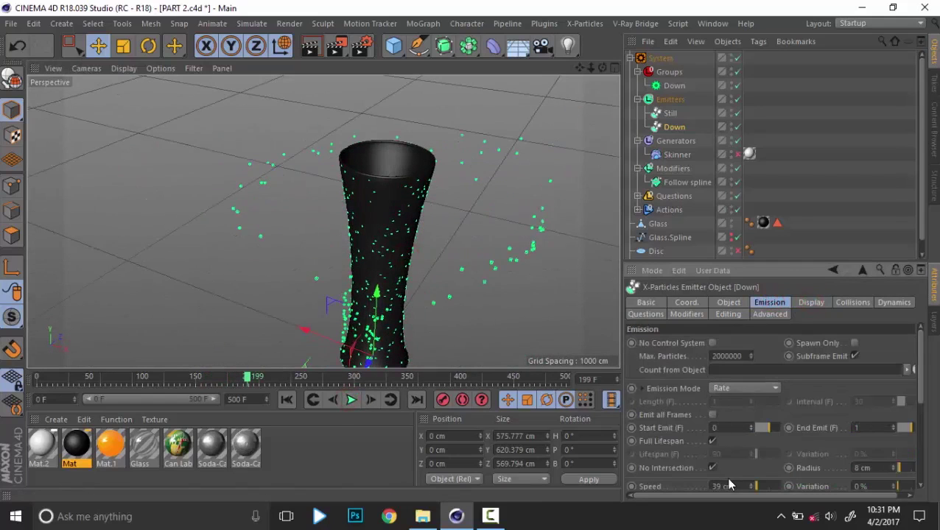
click(729, 303)
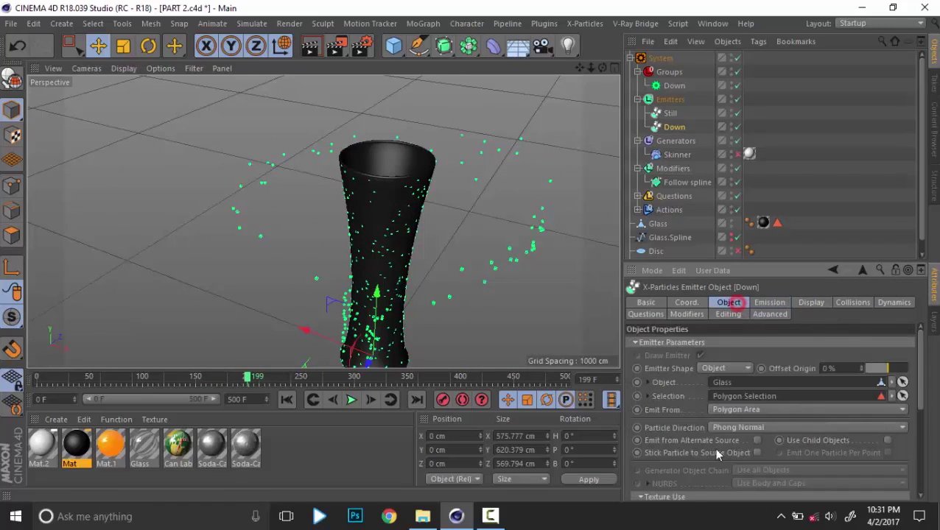
click(743, 409)
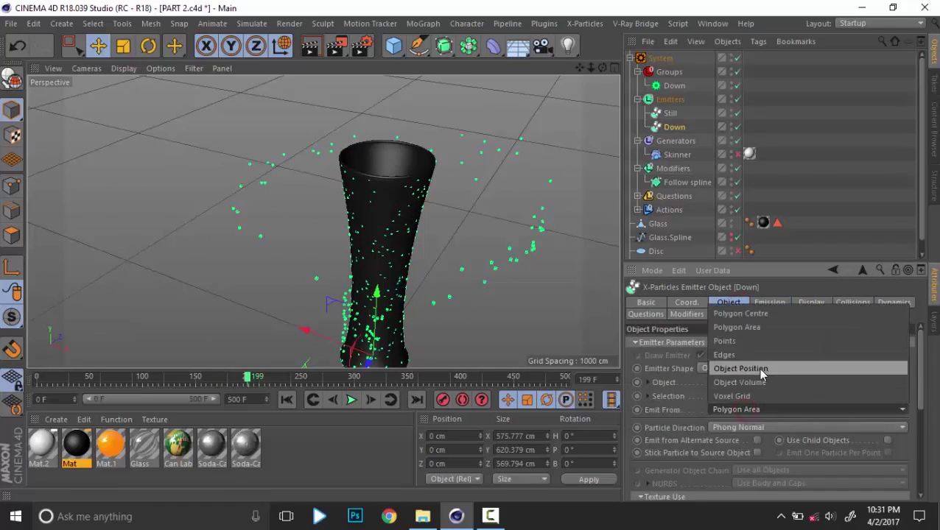
click(739, 434)
click(740, 430)
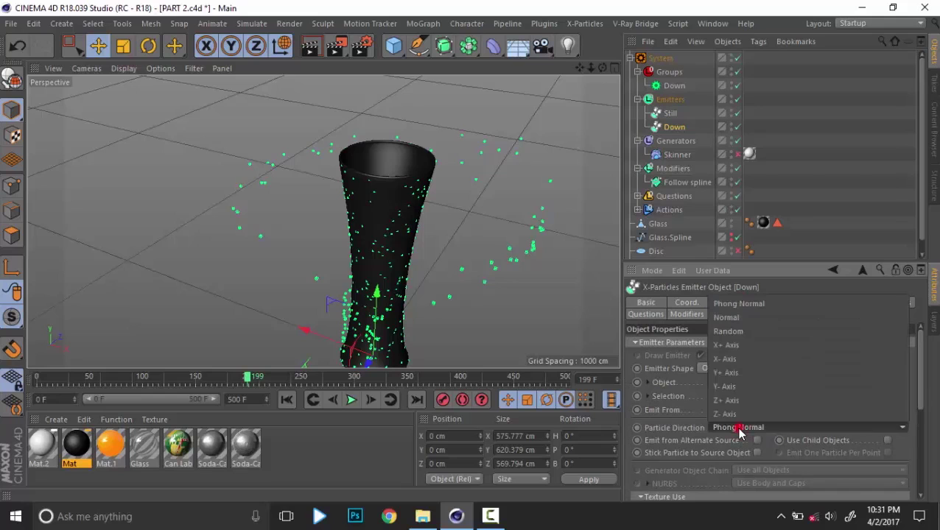
click(745, 385)
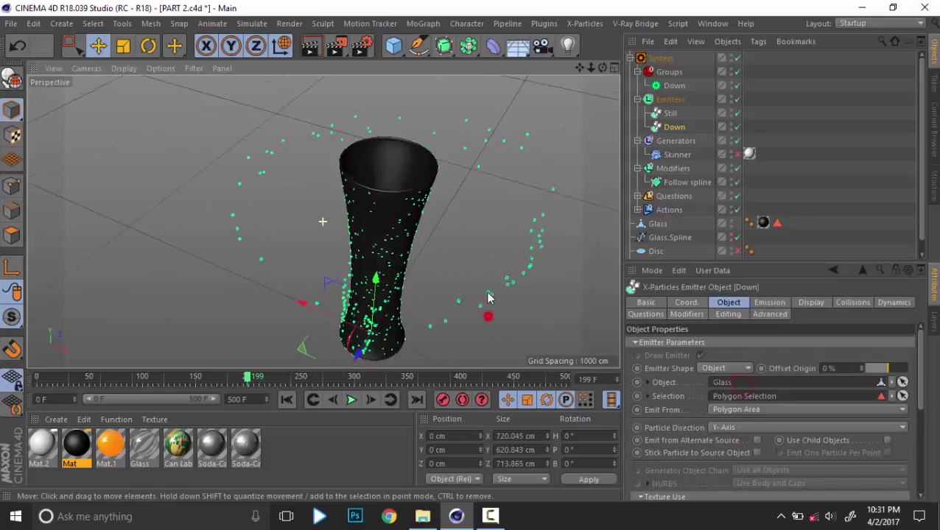
Play the simulation from the first frame, inspect the particles along the glass wall up close, and rewind to frame 0.
click(285, 400)
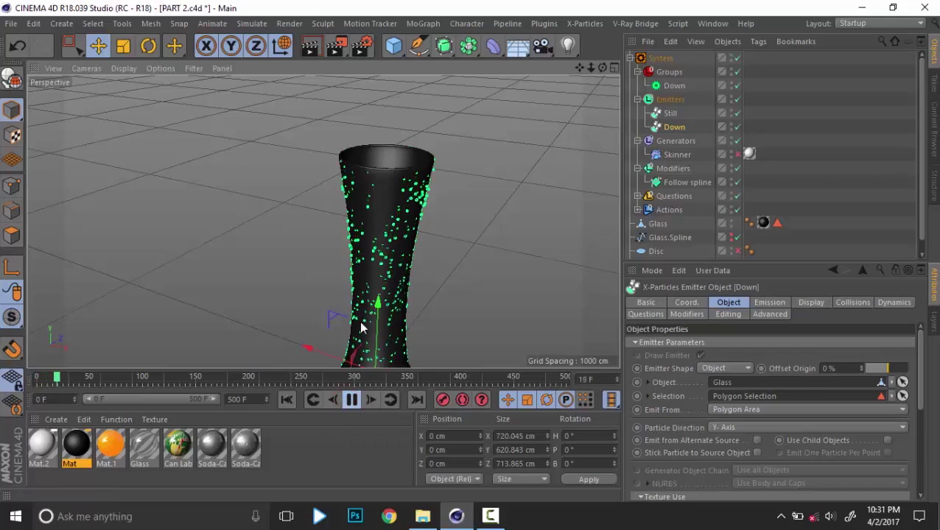
alt+right_drag(395, 271, 448, 283)
alt+drag(413, 282, 452, 204)
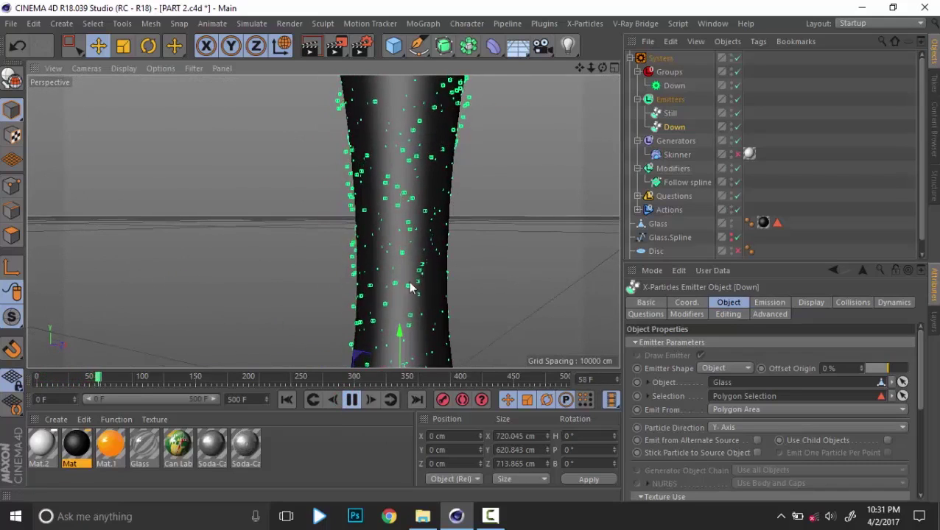
click(353, 399)
click(287, 400)
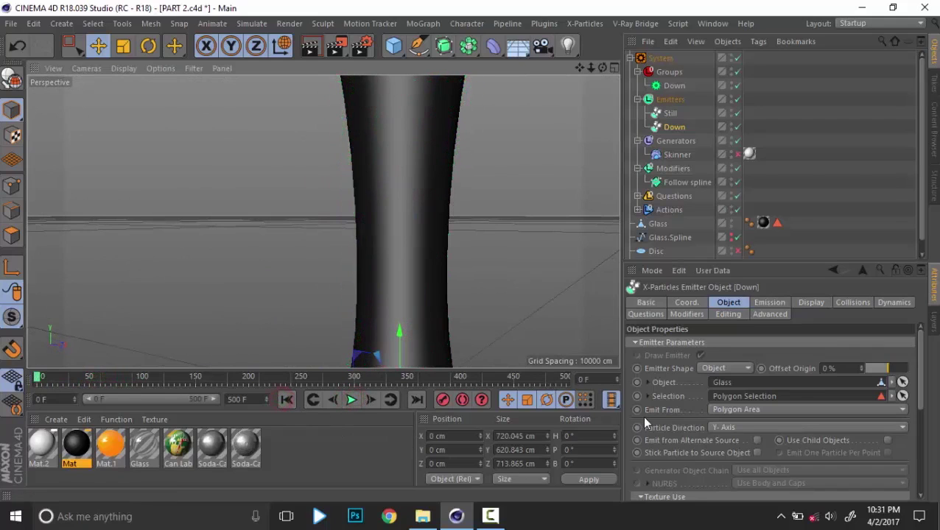
Set the Down emitter's emission speed to 10 cm.
click(770, 303)
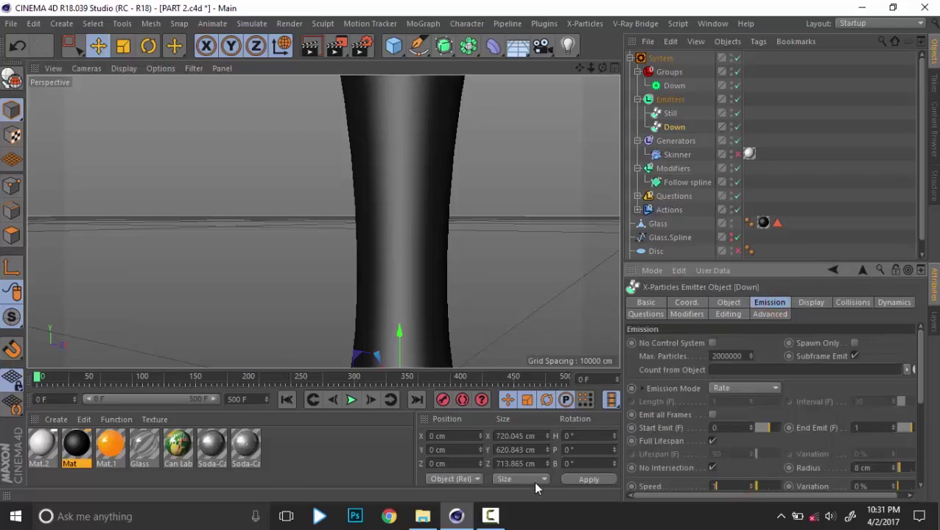
text(00)
key(Return)
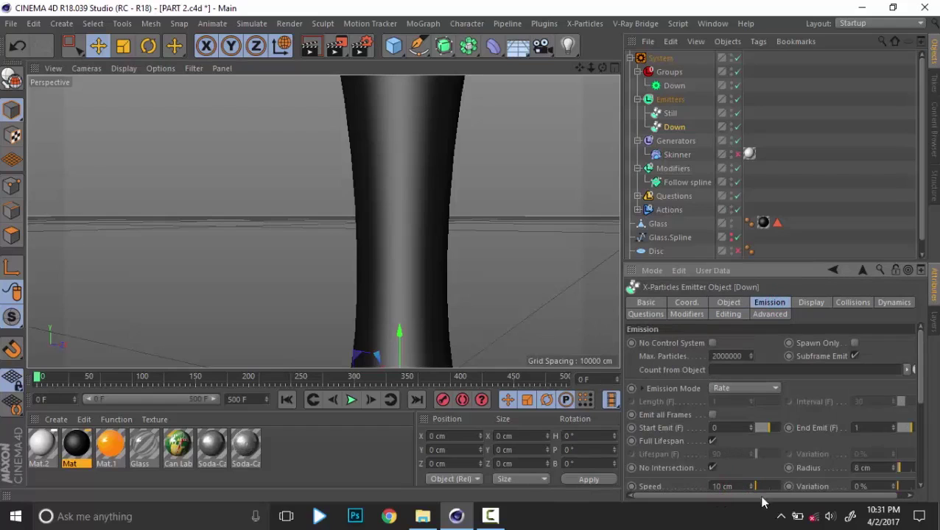
click(673, 468)
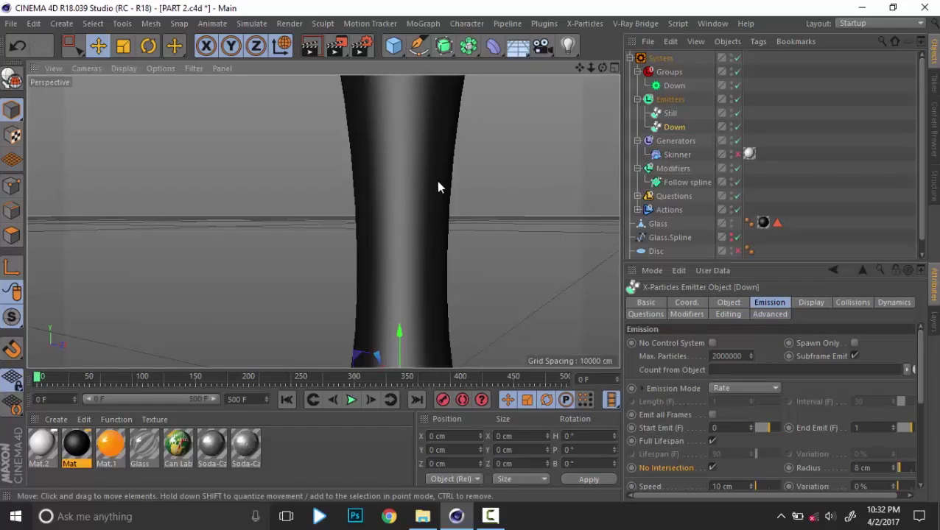
Add the Down emitter to the Skinner generator's source objects below the Still emitter.
scroll(435, 213, down, 5)
alt+middle_drag(438, 203, 424, 228)
click(674, 156)
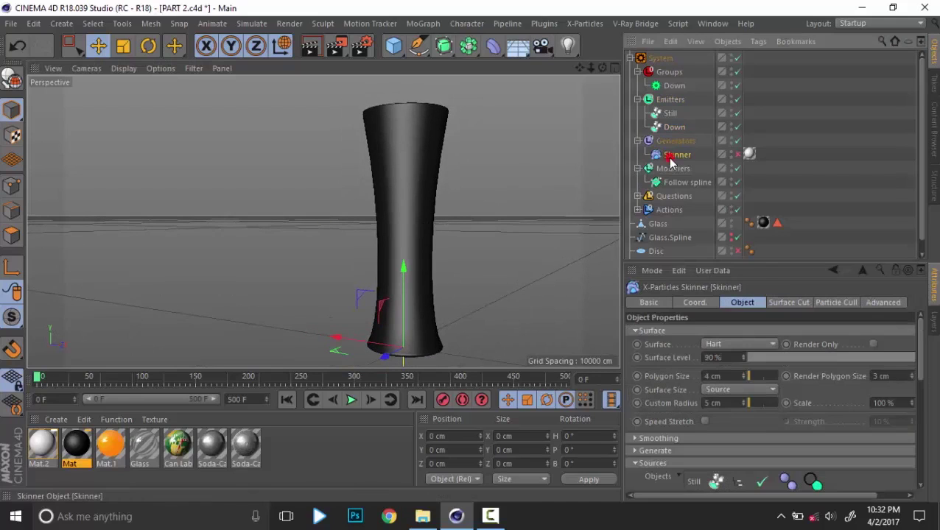
scroll(651, 334, down, 3)
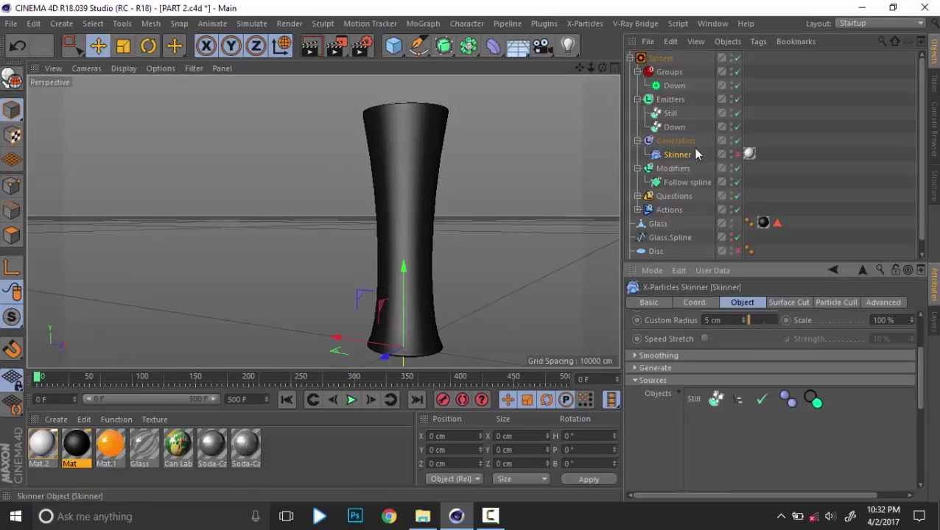
drag(678, 127, 696, 325)
drag(703, 416, 707, 420)
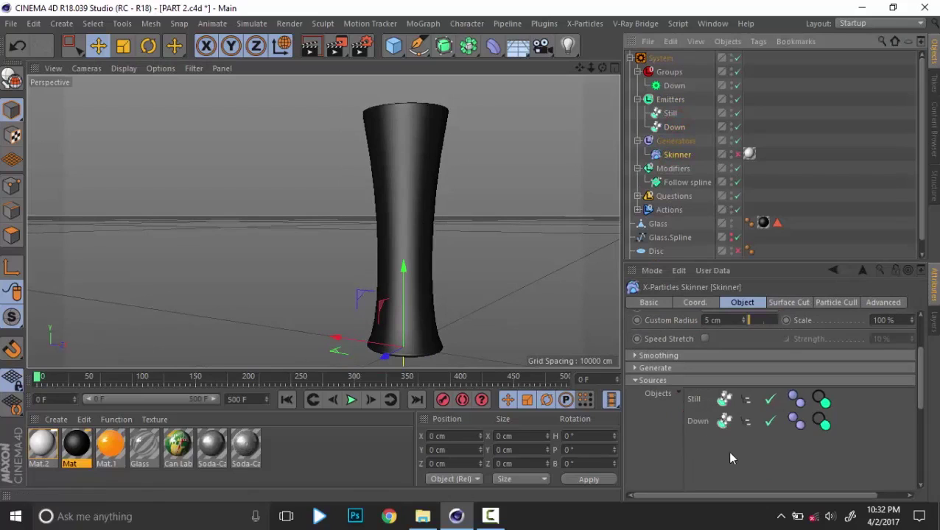
Play the simulation briefly, enable the Skinner generator, and rewind to frame 0.
click(353, 399)
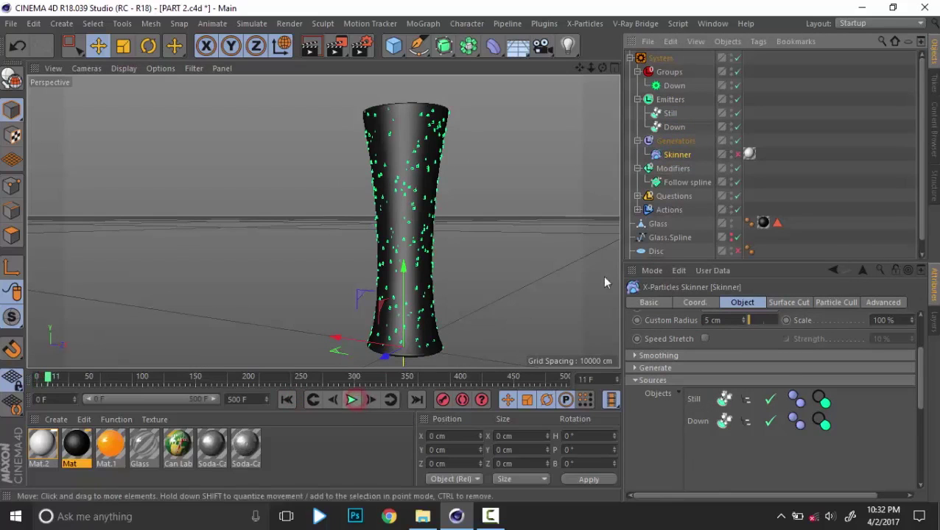
click(737, 155)
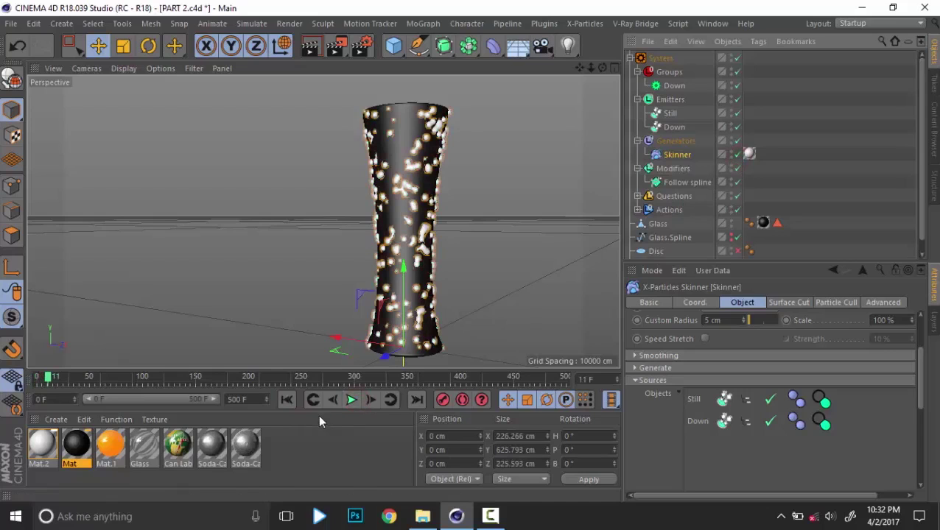
click(287, 400)
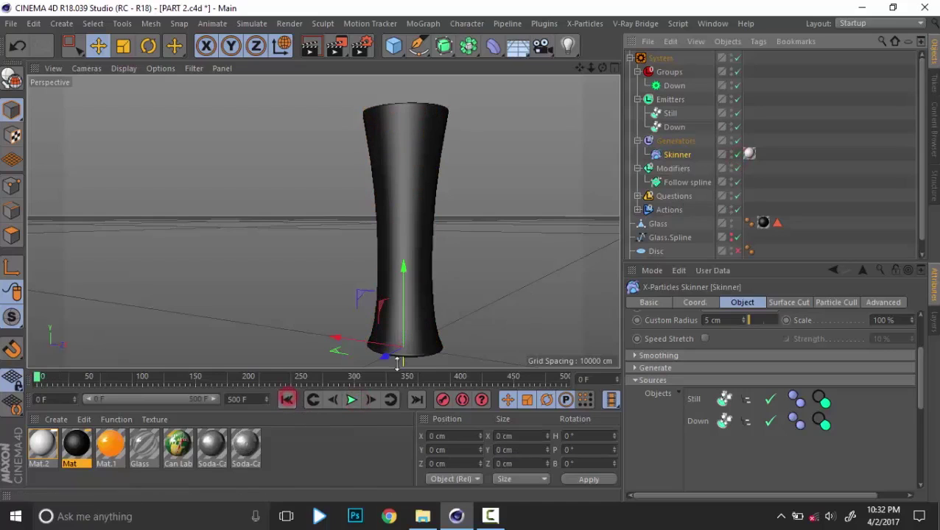
Set the editor display of both the Still and Down emitters to Dots.
ctrl+click(669, 113)
click(810, 304)
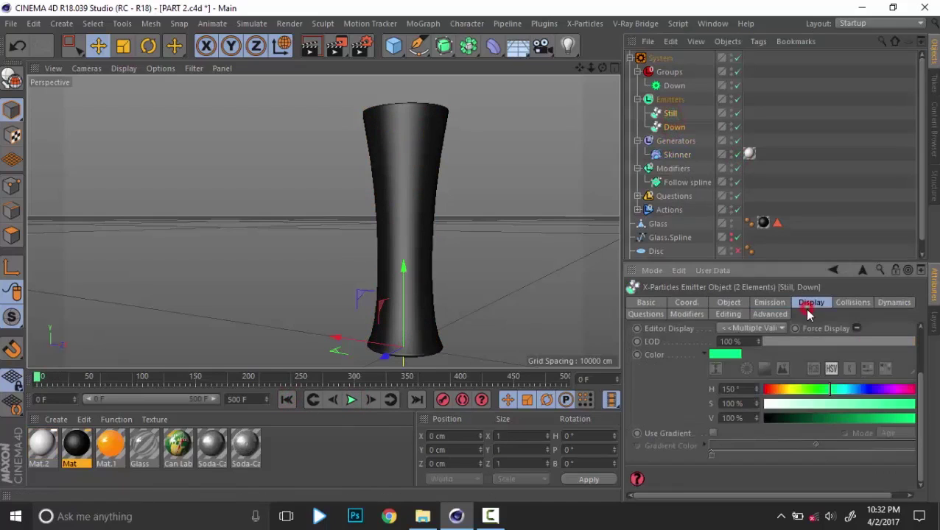
click(752, 330)
click(753, 361)
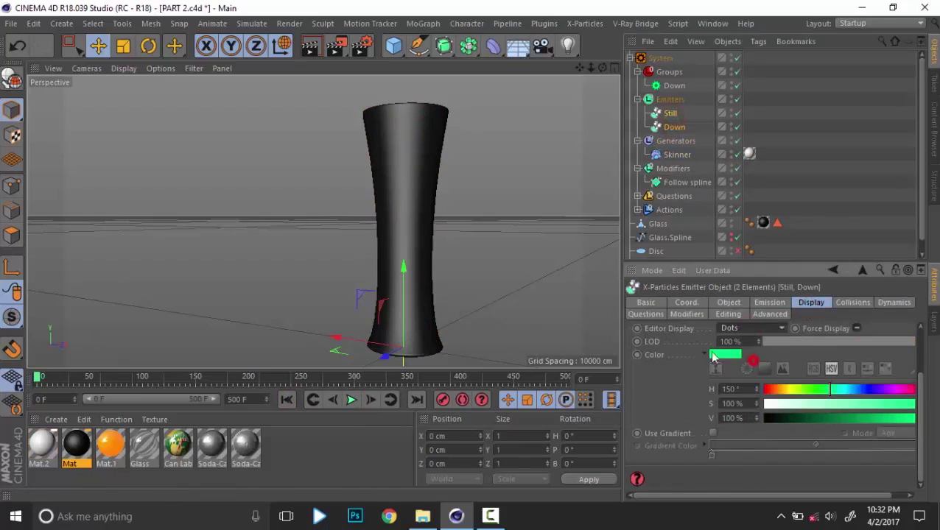
click(825, 198)
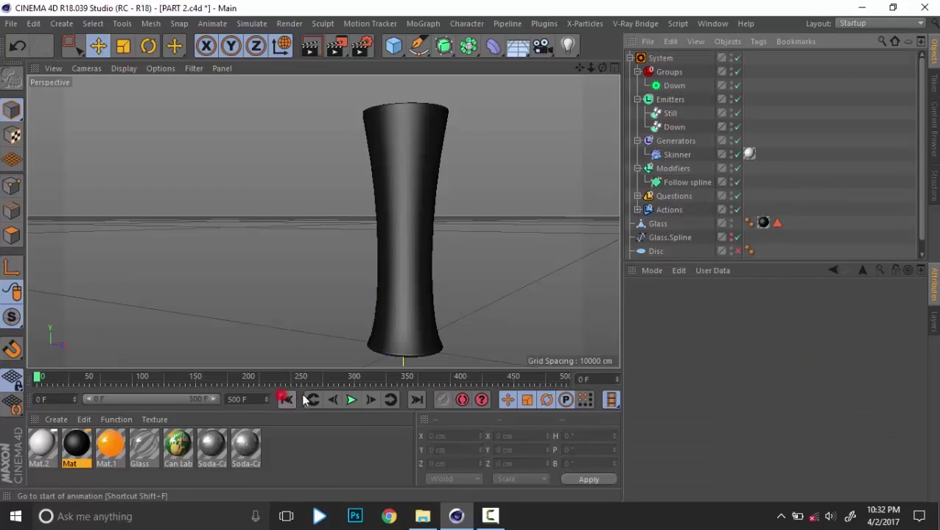
Play the simulation and set the Skinner's polygon size to 3 cm while it runs.
click(350, 401)
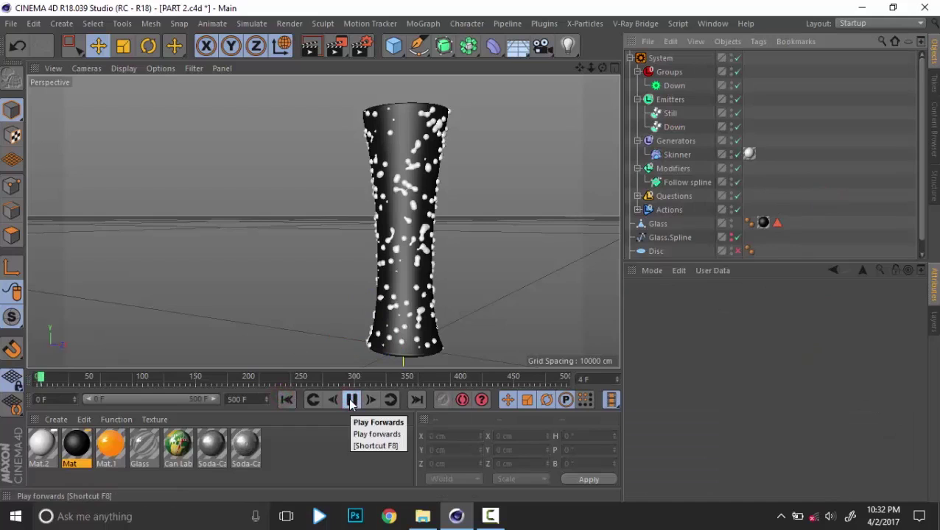
scroll(393, 174, up, 5)
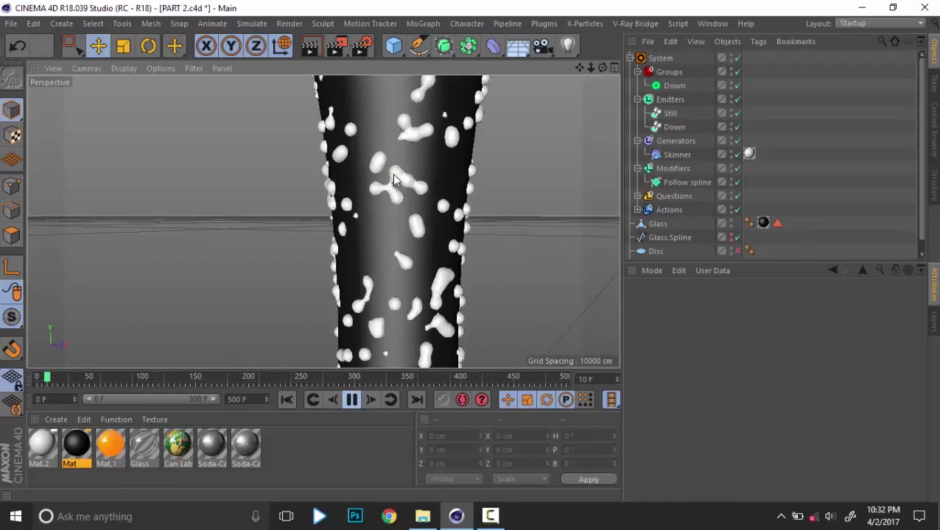
click(684, 156)
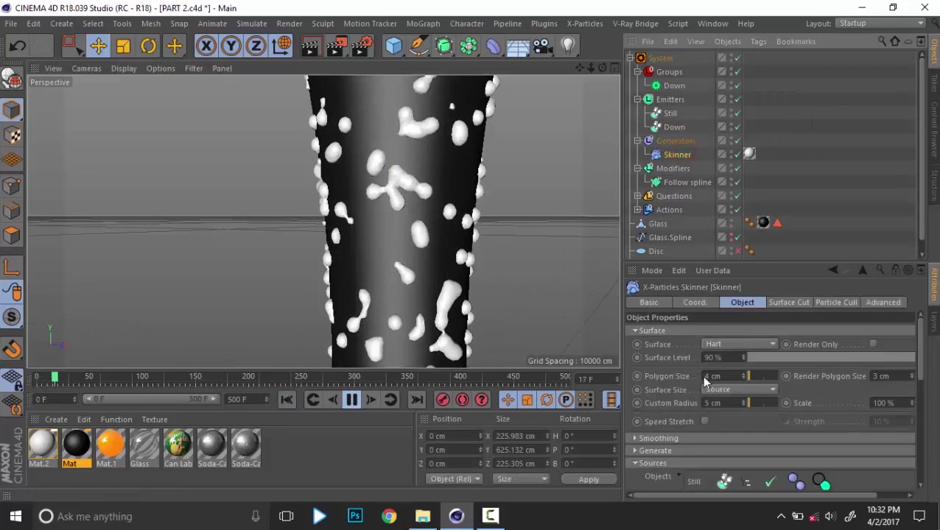
drag(726, 377, 621, 366)
text(3)
key(Return)
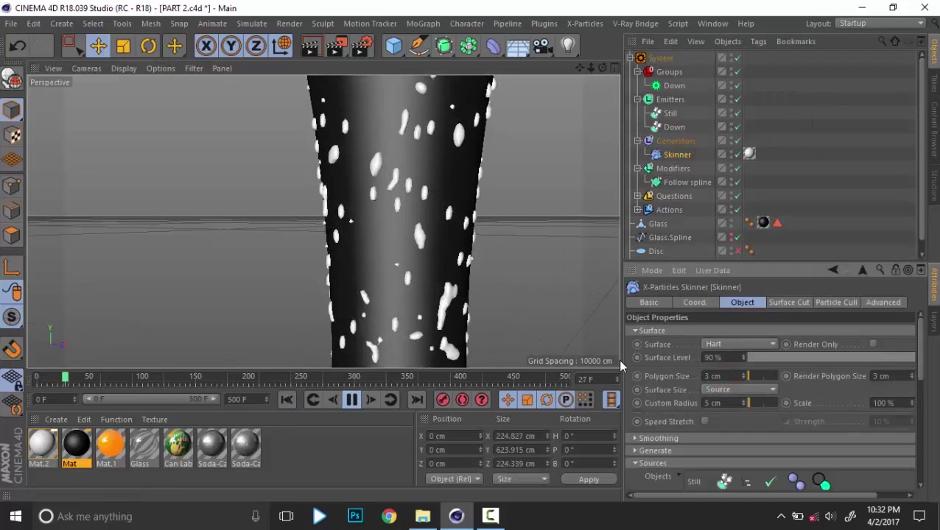
Check the droplets up close and set the Still emitter's particle radius to 4 cm.
scroll(491, 248, down, 2)
alt+drag(421, 241, 520, 218)
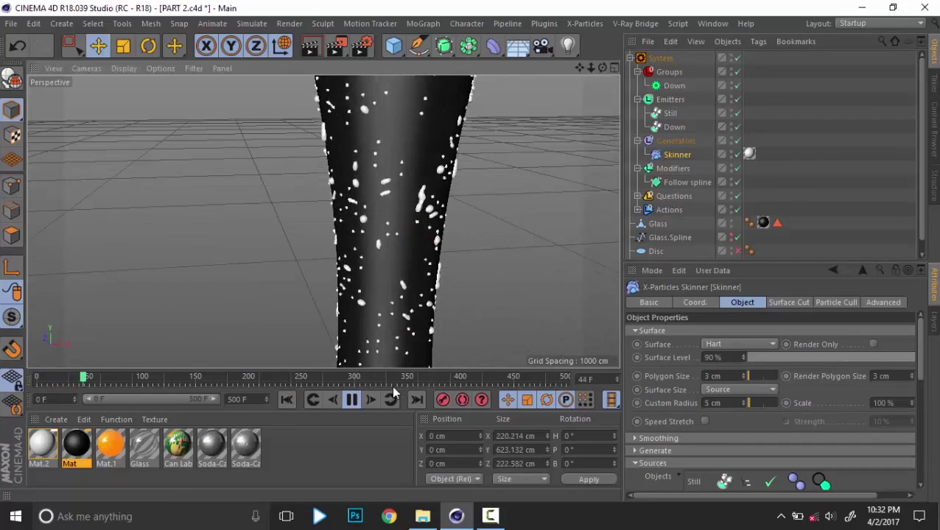
alt+right_drag(458, 207, 556, 223)
mouse_move(339, 237)
alt+mouse_down()
mouse_move(367, 218)
mouse_move(393, 166)
mouse_move(387, 157)
mouse_move(387, 287)
mouse_move(451, 311)
alt+mouse_up()
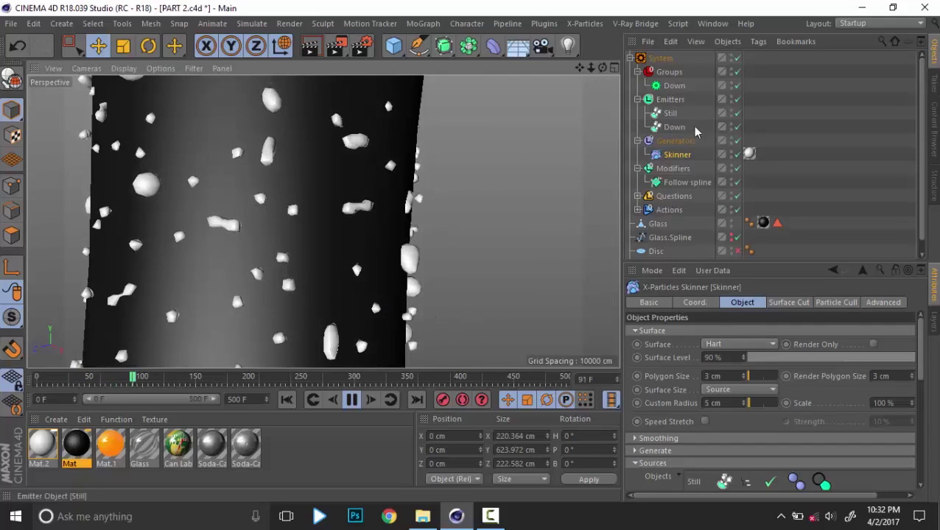
click(669, 115)
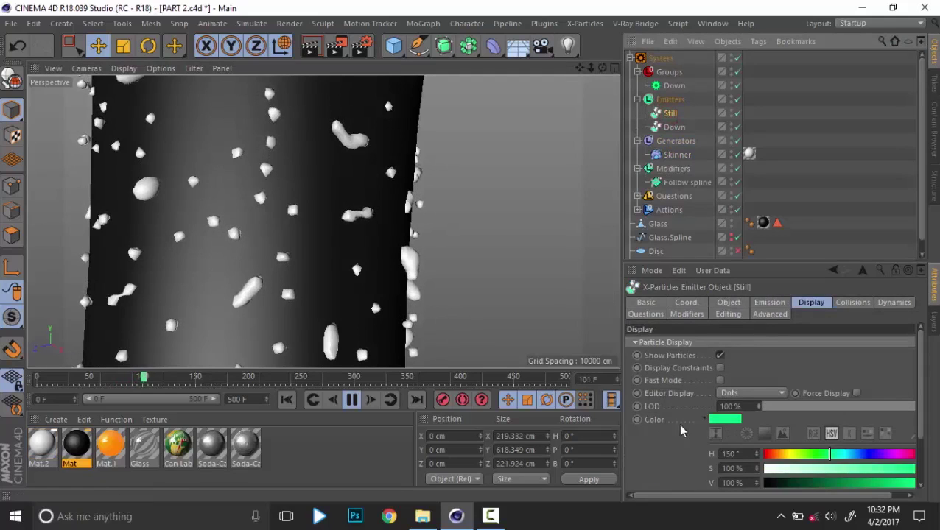
click(769, 302)
scroll(681, 422, down, 3)
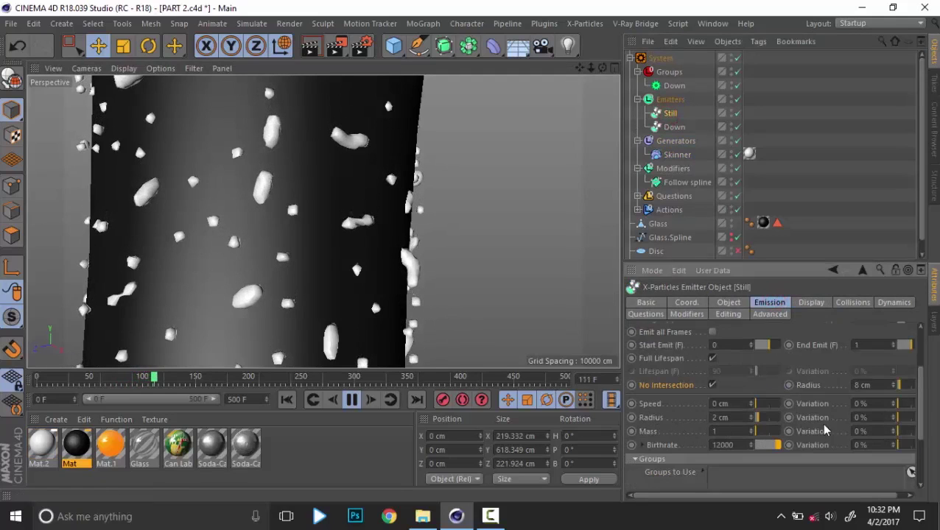
drag(735, 418, 646, 423)
text(4)
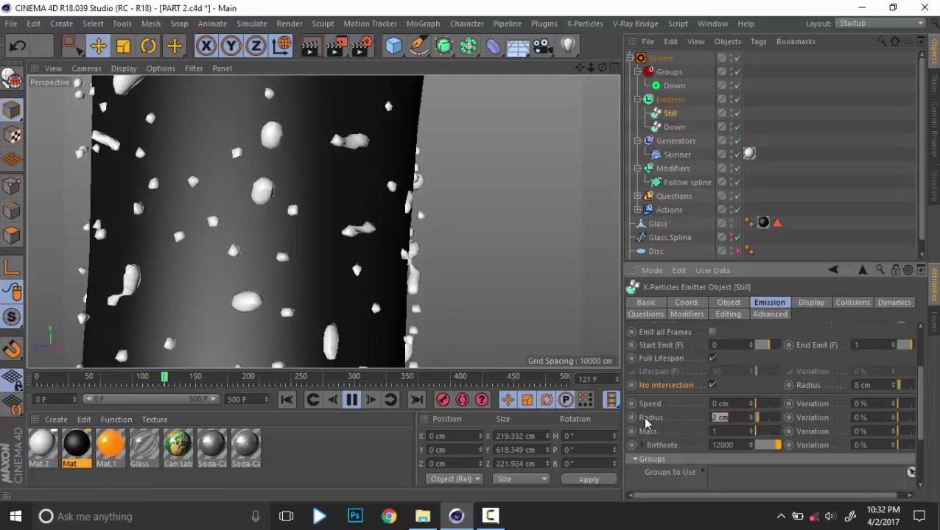
key(Return)
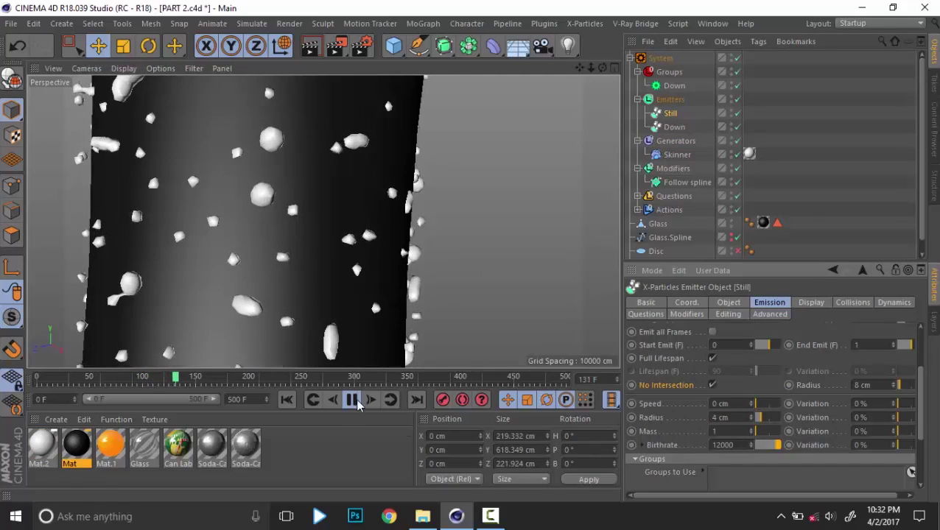
Restart the simulation from frame 0 and stop it at about frame 99 to check the enlarged droplets.
click(356, 404)
click(286, 401)
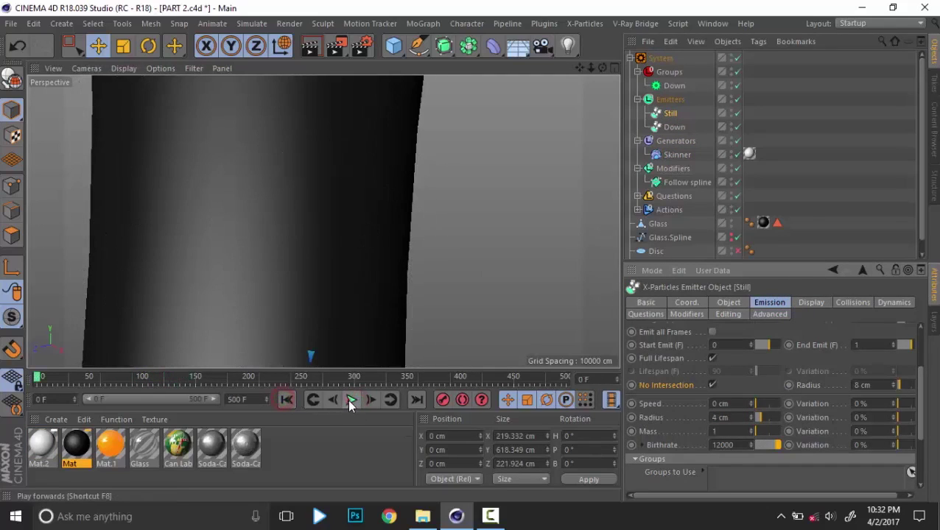
click(351, 401)
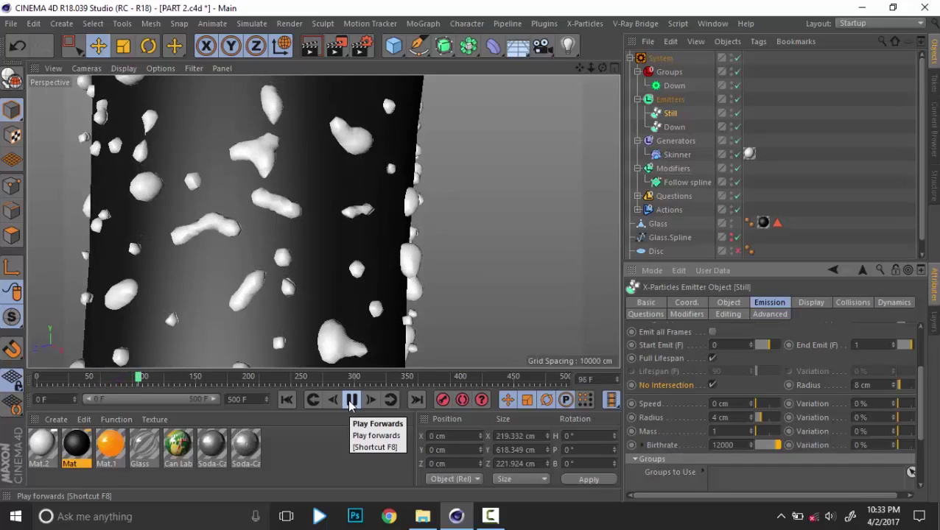
click(350, 402)
Add a sphere primitive to the scene for a metaball demonstration.
scroll(382, 245, down, 6)
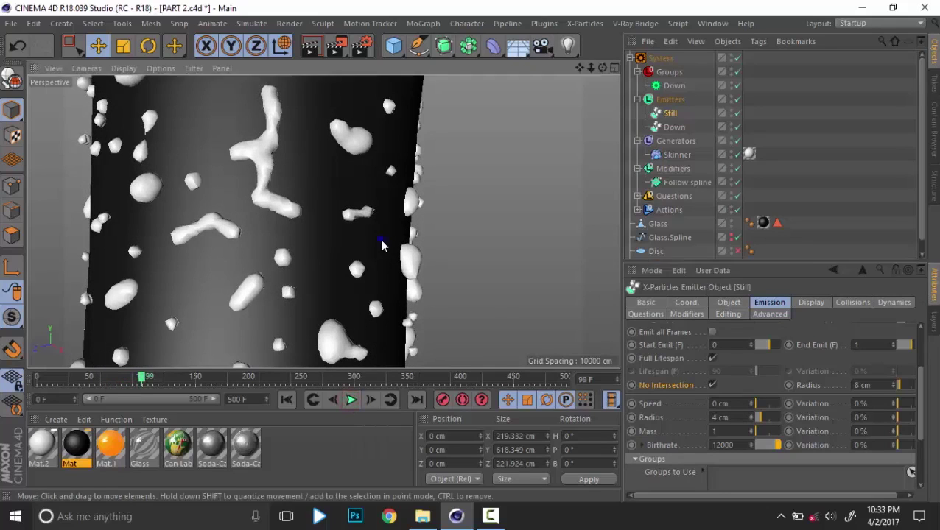
alt+middle_drag(382, 239, 140, 246)
alt+middle_drag(420, 196, 321, 206)
alt+drag(324, 208, 366, 303)
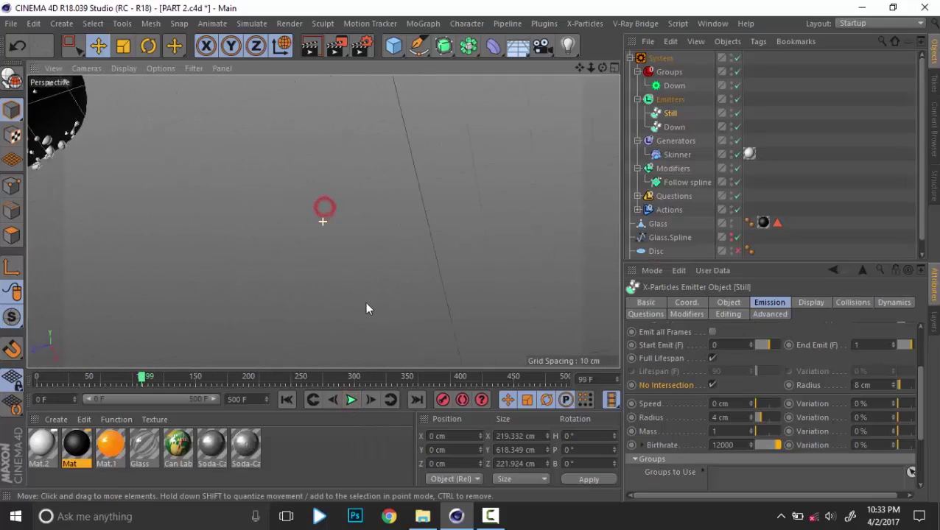
ctrl+click(674, 126)
click(677, 155)
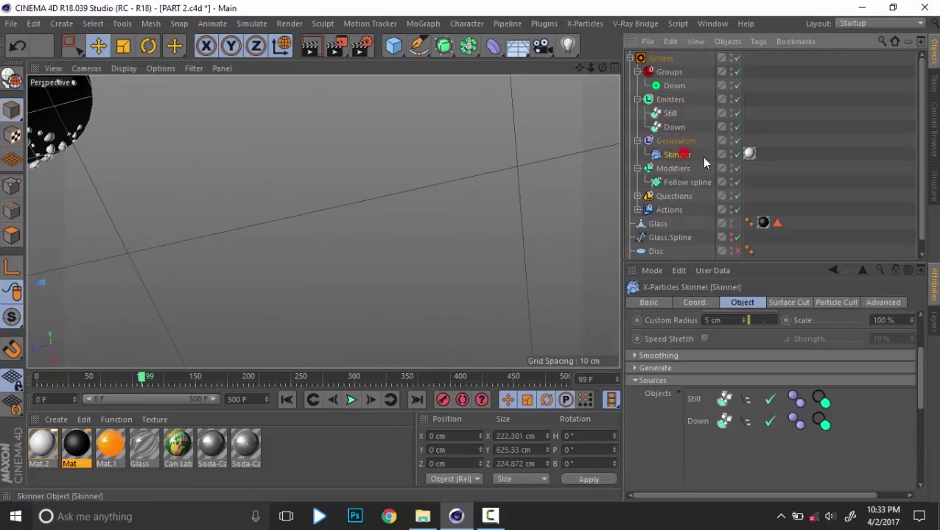
click(842, 201)
drag(392, 49, 663, 90)
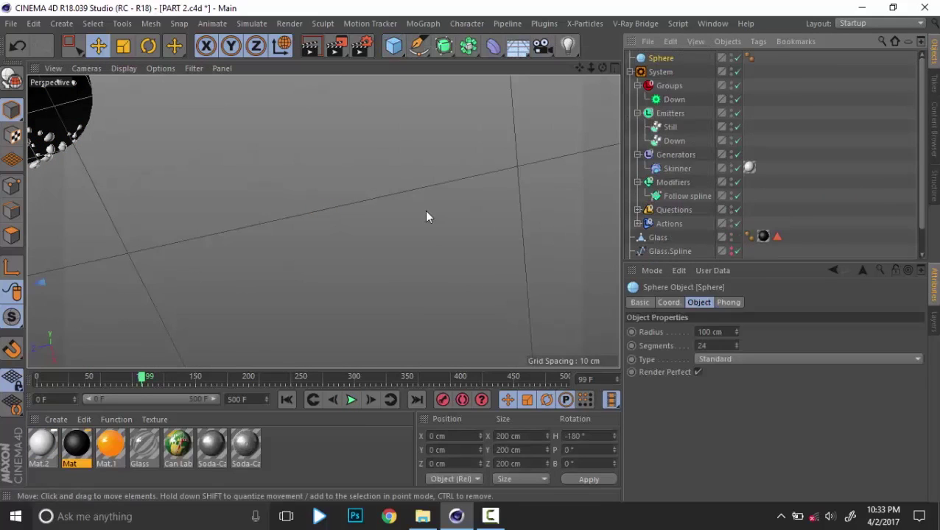
Frame the new sphere and move it along the Z axis clear of the glass.
key(s)
alt+drag(347, 267, 373, 127)
alt+right_drag(373, 127, 344, 161)
alt+drag(344, 160, 361, 150)
scroll(361, 154, up, 5)
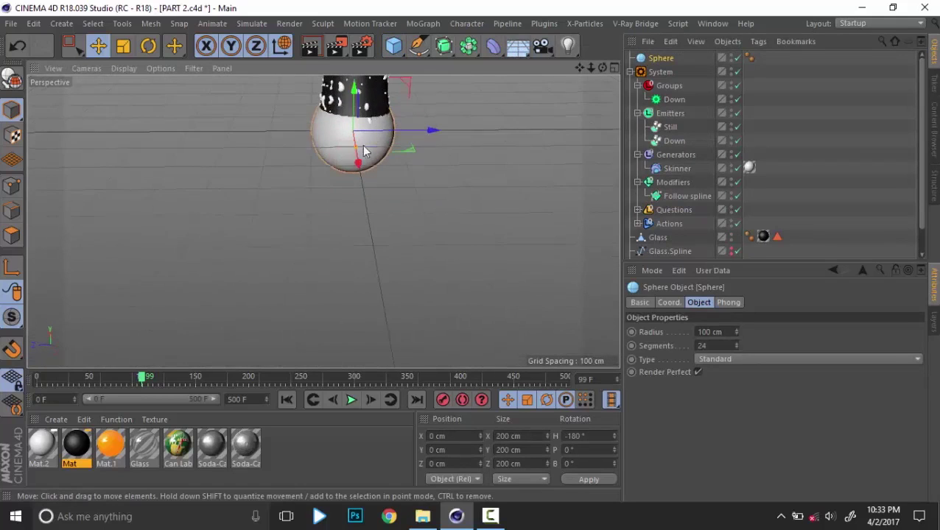
drag(267, 197, 462, 202)
Duplicate the sphere about 180 cm along the Z axis so the two spheres slightly overlap.
alt+right_drag(418, 183, 511, 214)
alt+middle_drag(511, 214, 369, 212)
ctrl+drag(305, 202, 434, 209)
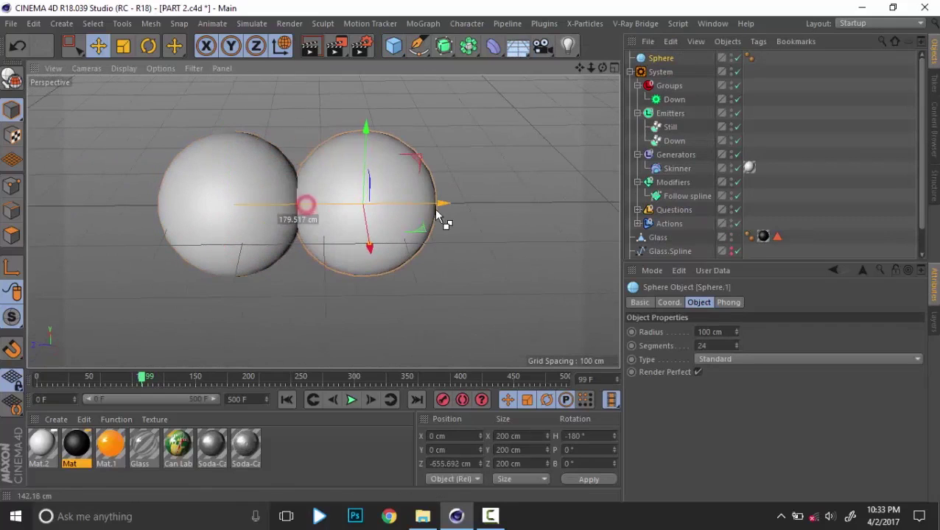
Add a Metaball object and make both spheres its children.
drag(442, 52, 496, 4)
drag(468, 46, 659, 95)
drag(530, 116, 529, 115)
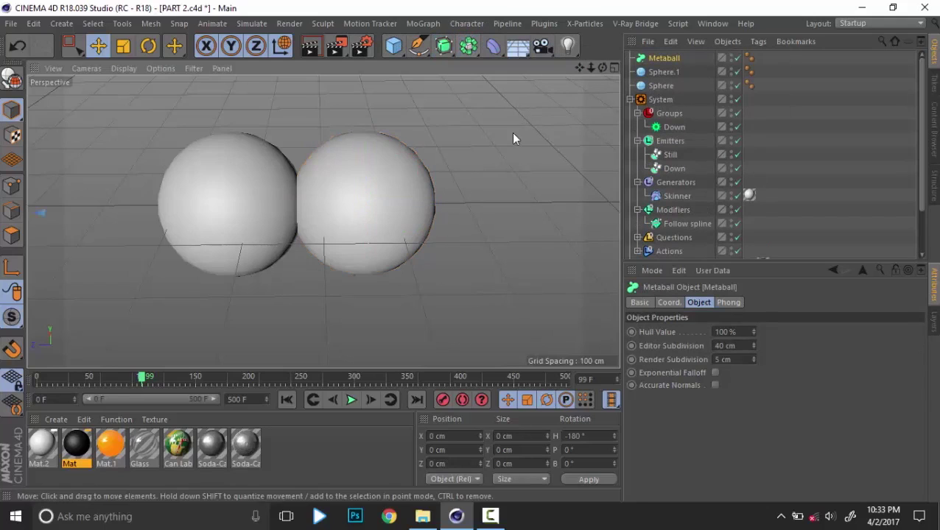
click(664, 72)
ctrl+click(666, 87)
drag(666, 87, 663, 59)
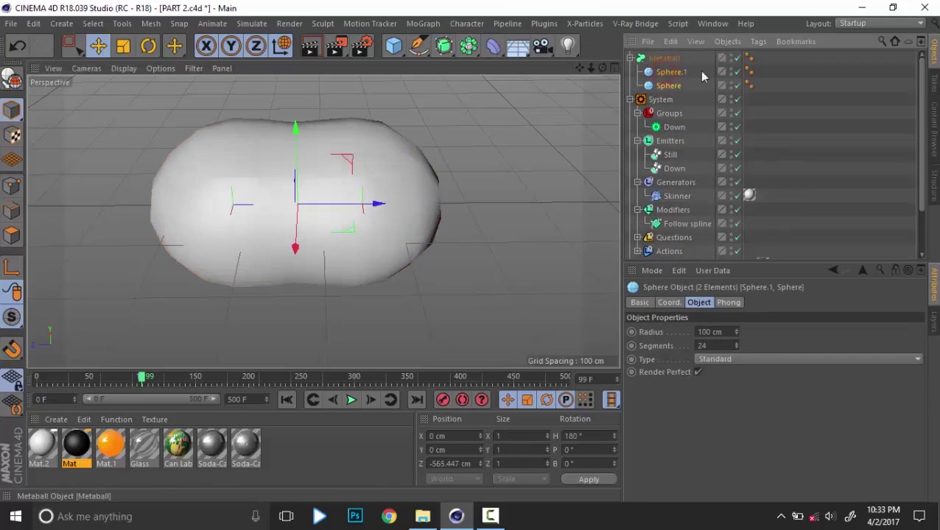
Set the Metaball's editor subdivision to 10 cm.
click(834, 110)
click(665, 59)
click(670, 71)
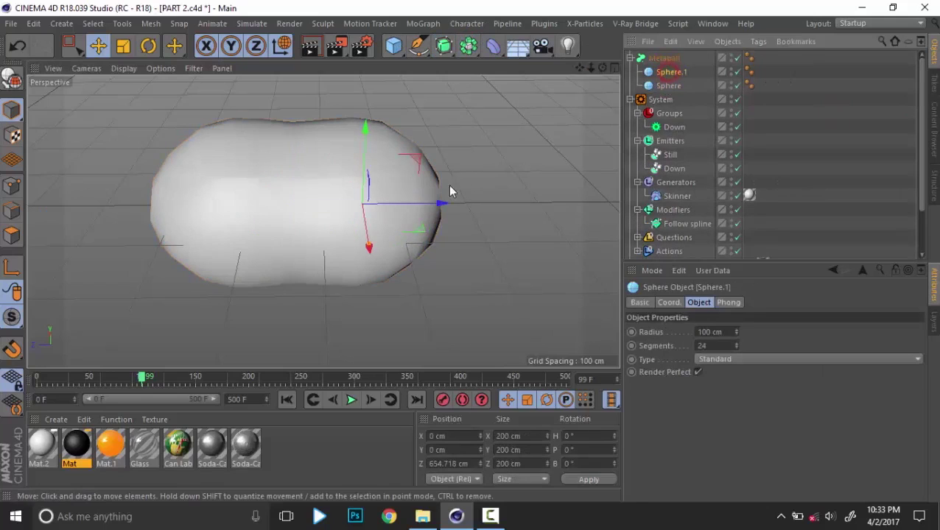
click(664, 58)
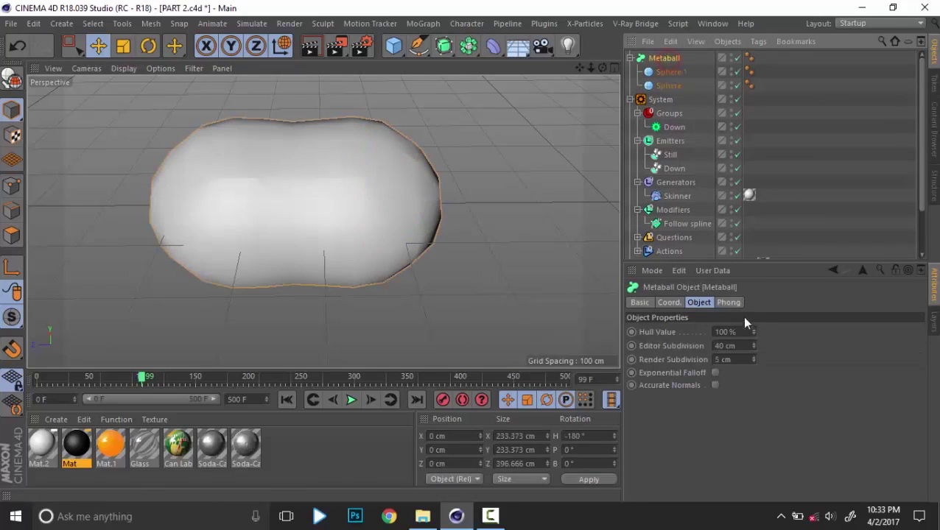
click(741, 345)
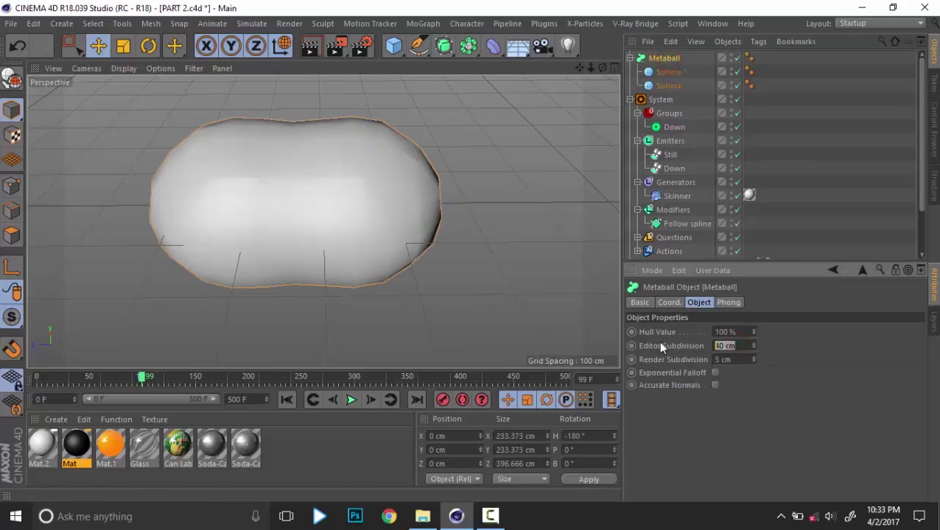
text(10)
key(Return)
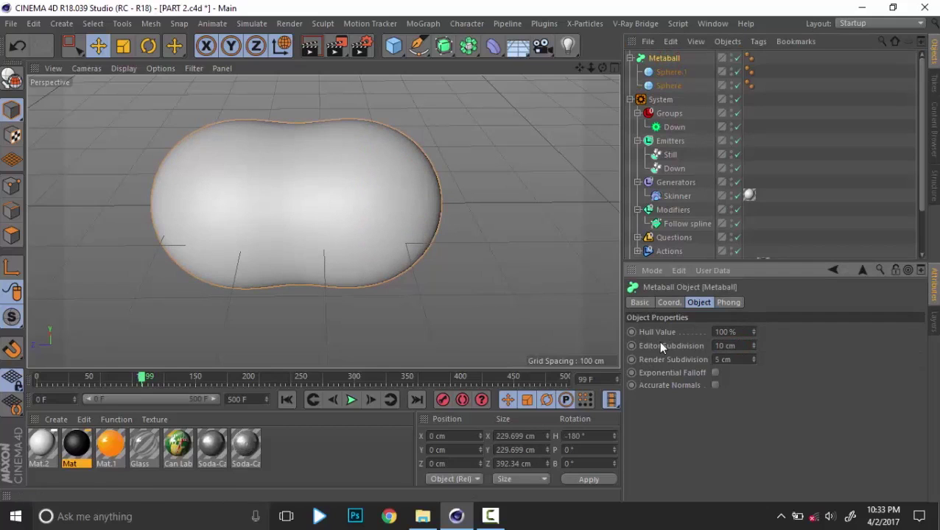
Move the duplicate sphere farther along the Z axis and about 196 cm down, away from the first sphere.
click(804, 116)
click(671, 72)
drag(425, 206, 461, 219)
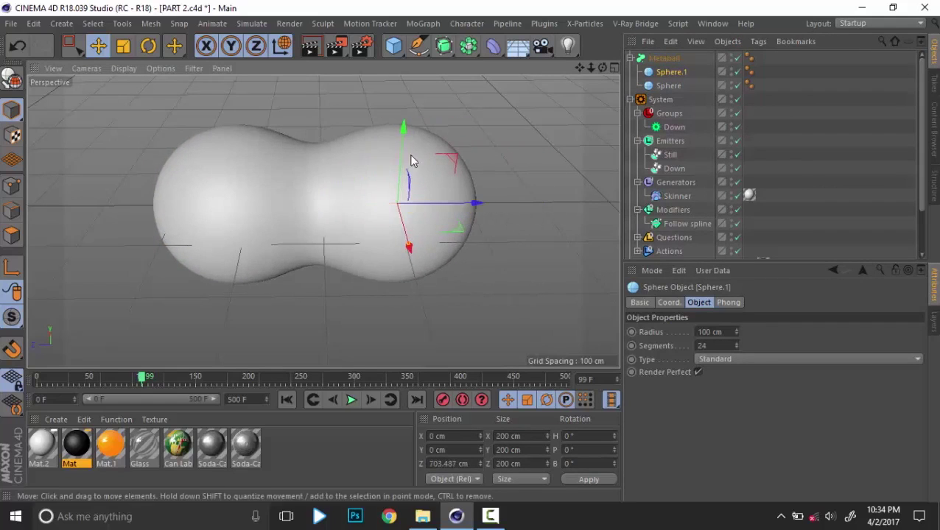
drag(412, 162, 352, 258)
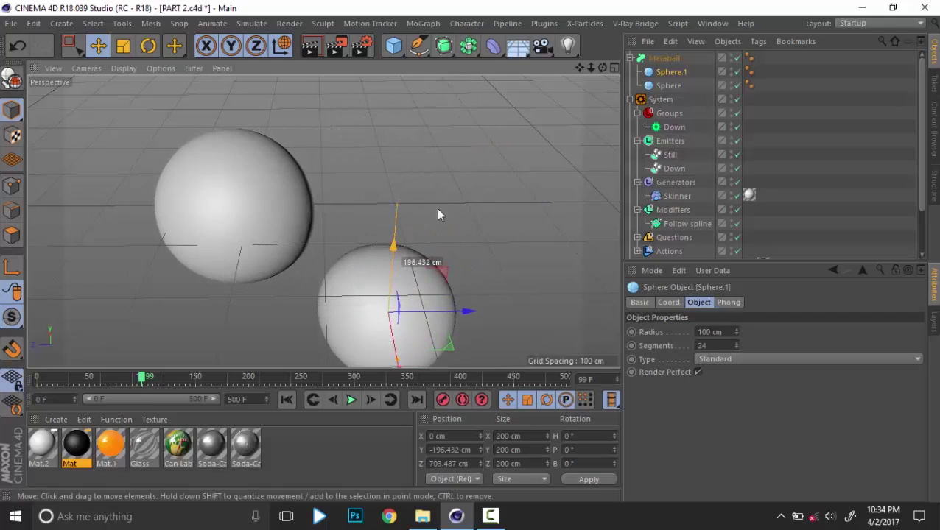
Delete the Metaball with its two spheres and bring the whole glass back into view.
click(663, 59)
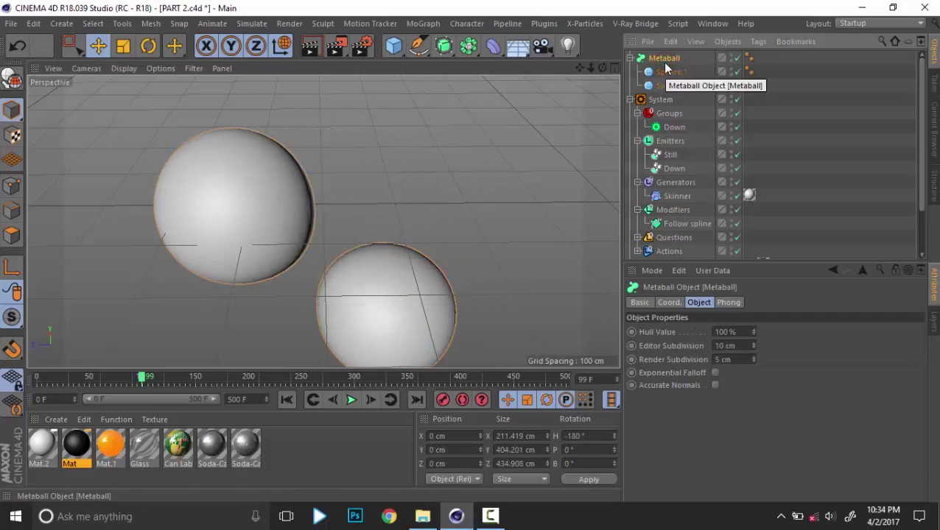
key(Delete)
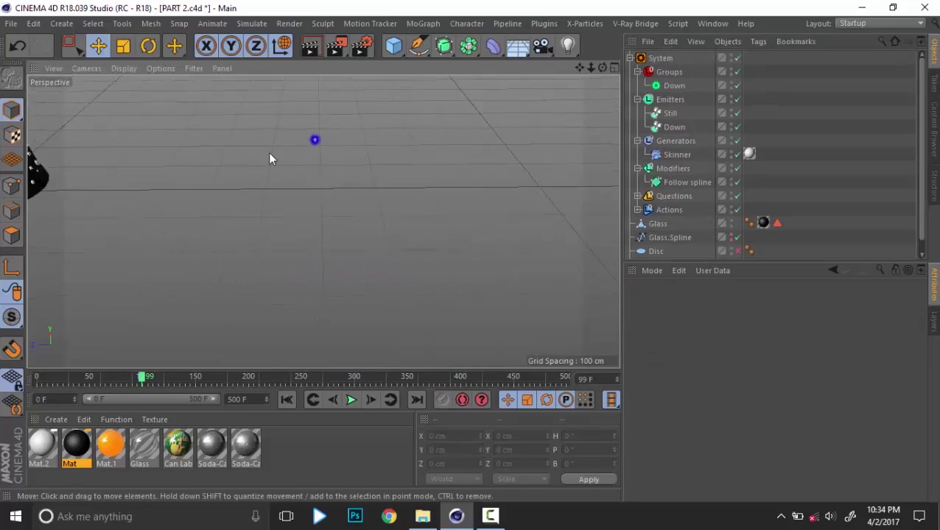
alt+right_drag(270, 153, 238, 134)
alt+middle_drag(238, 134, 418, 313)
alt+middle_drag(201, 138, 367, 229)
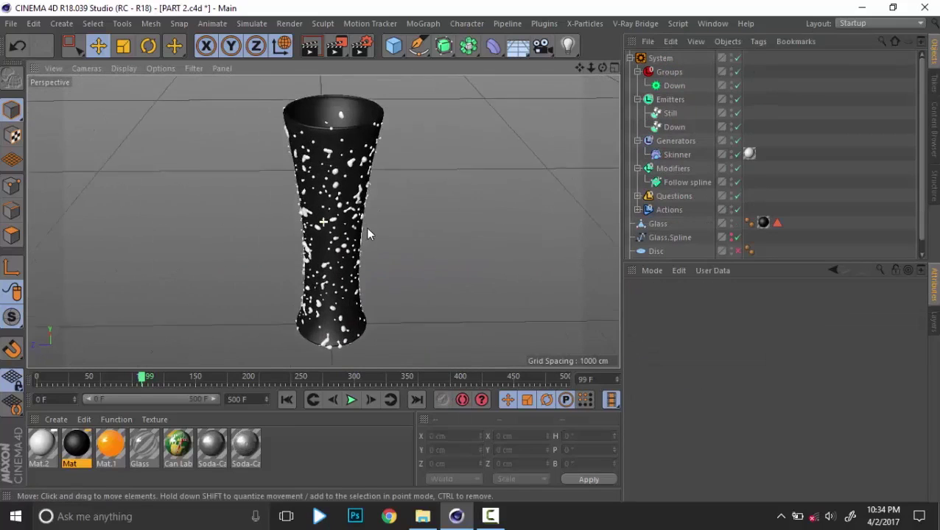
alt+drag(368, 234, 322, 209)
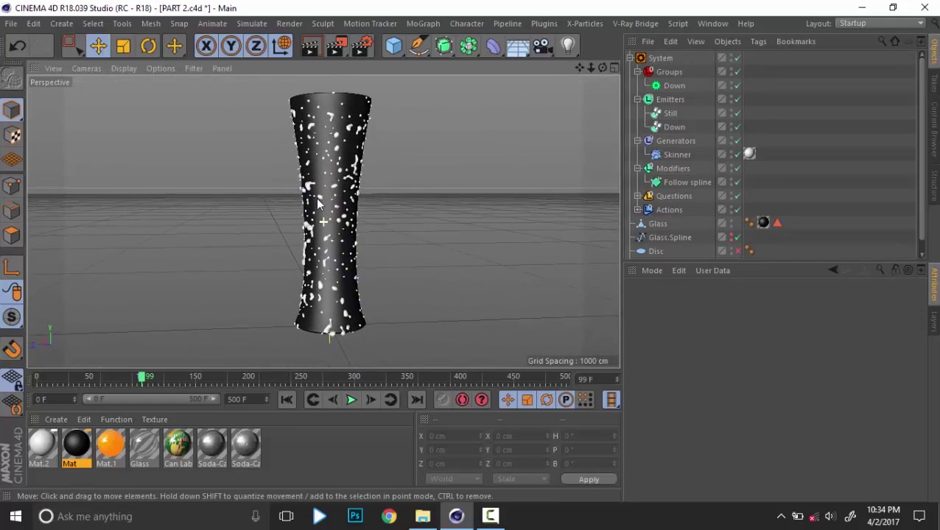
click(676, 154)
scroll(670, 426, down, 3)
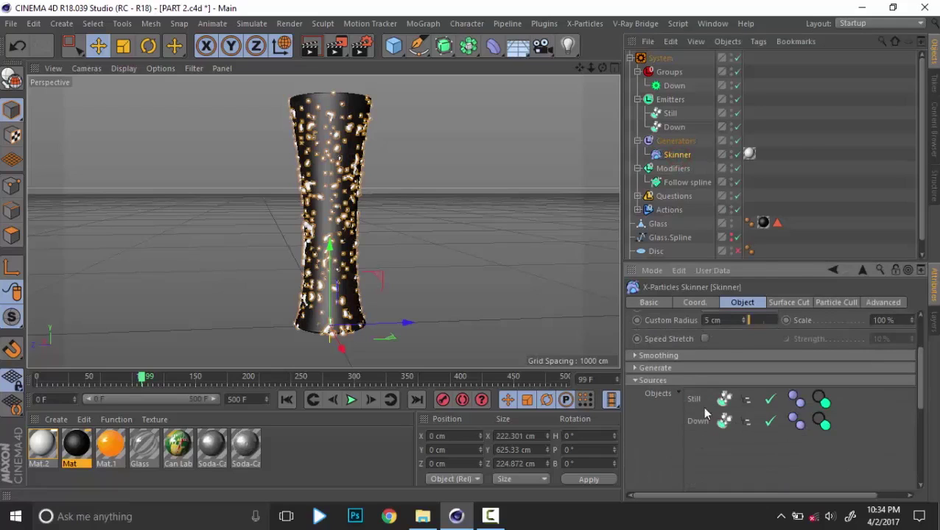
click(799, 174)
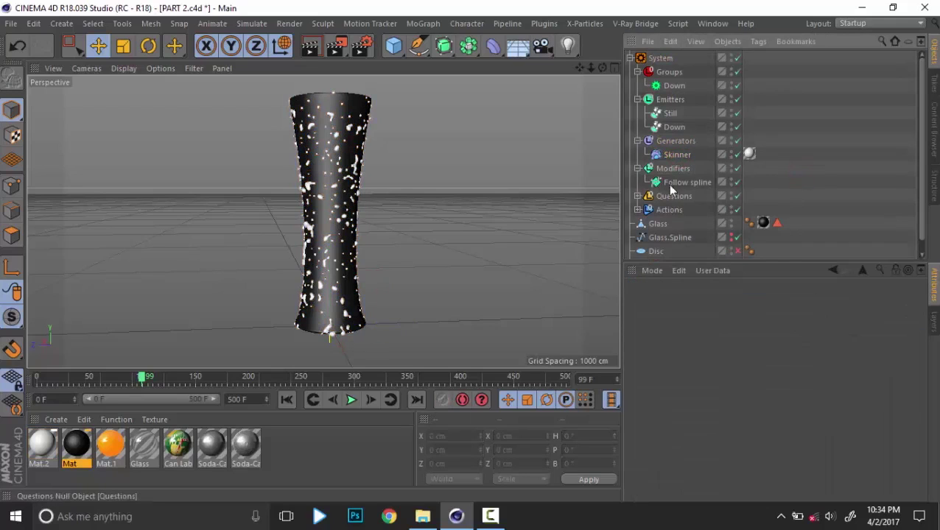
click(674, 184)
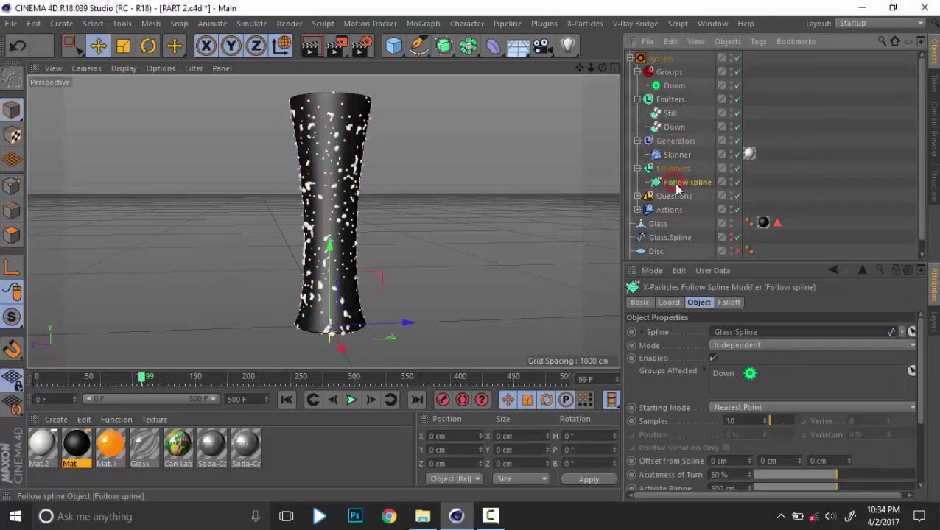
Add a Gravity modifier to the X-Particles System and make it affect only the Down group.
click(666, 59)
scroll(707, 457, down, 3)
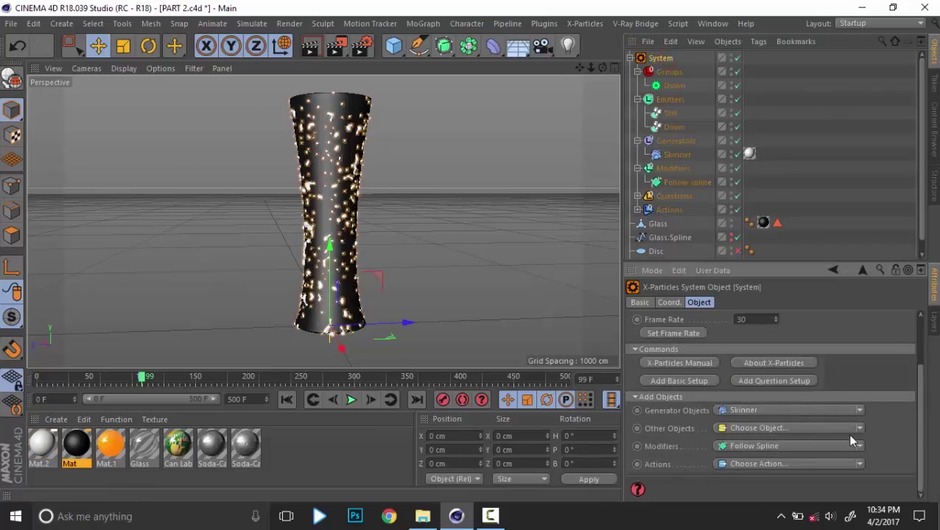
click(859, 410)
click(859, 410)
click(859, 447)
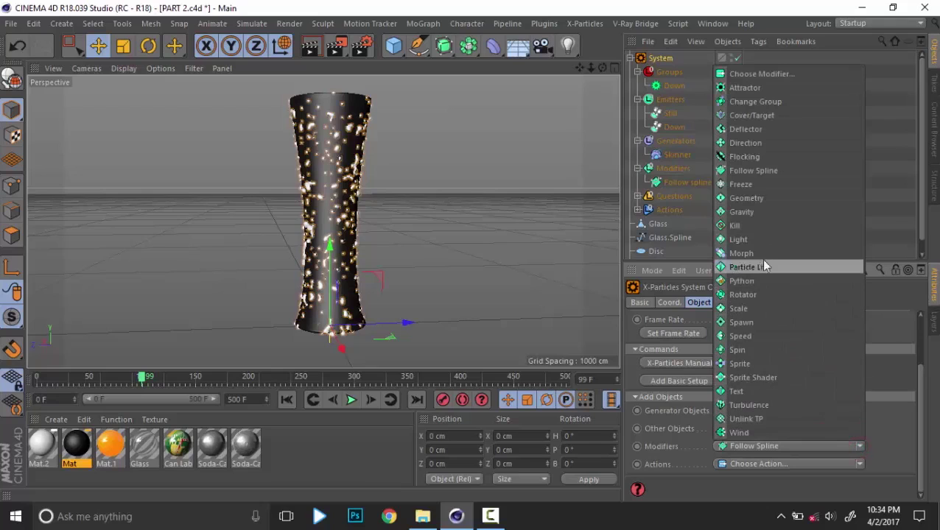
click(766, 212)
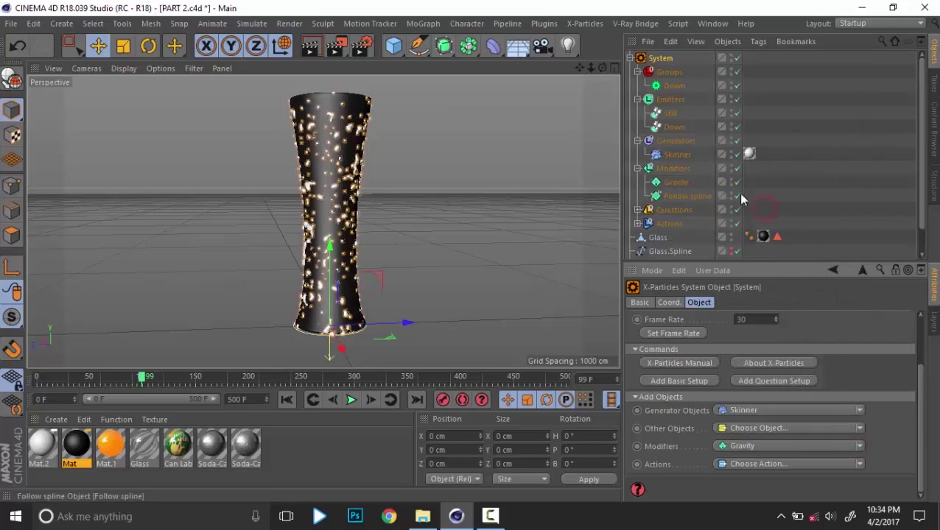
click(675, 182)
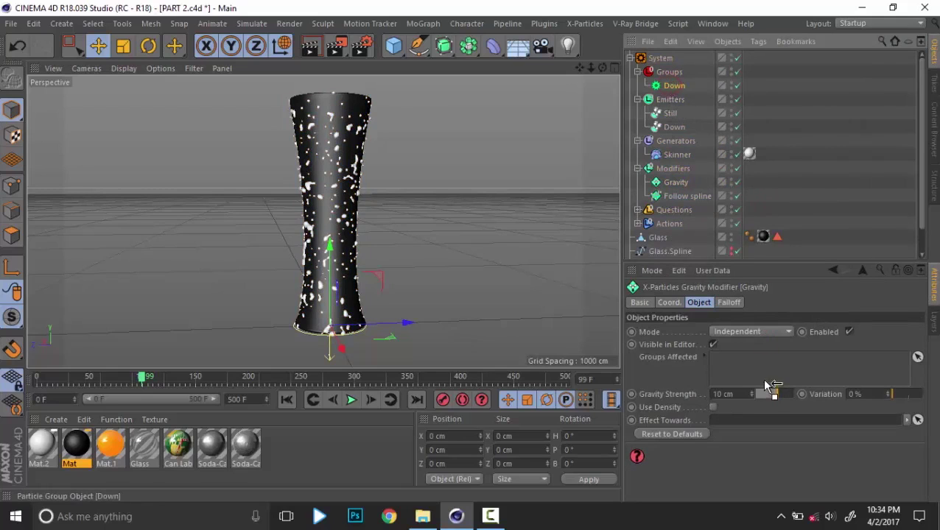
Play the simulation from the first frame and check the droplets on the glass from above.
scroll(295, 210, up, 4)
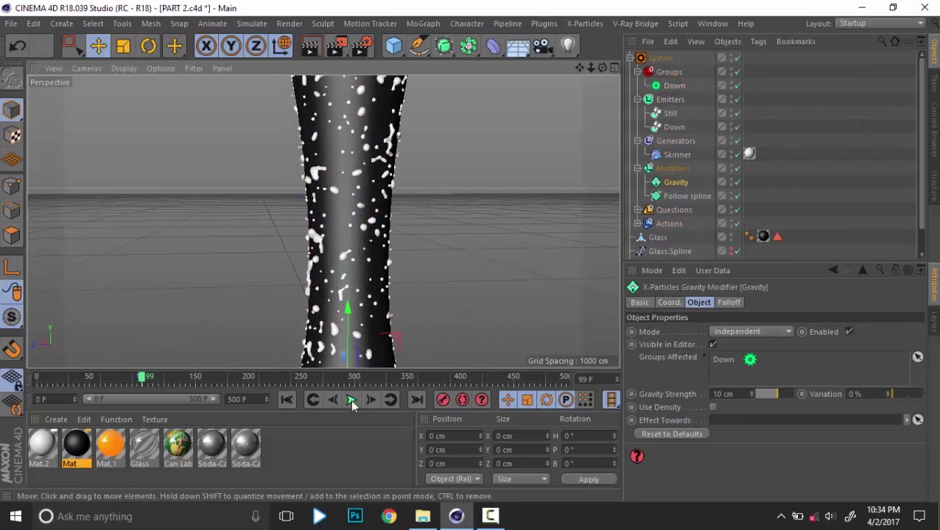
click(287, 399)
scroll(359, 288, down, 4)
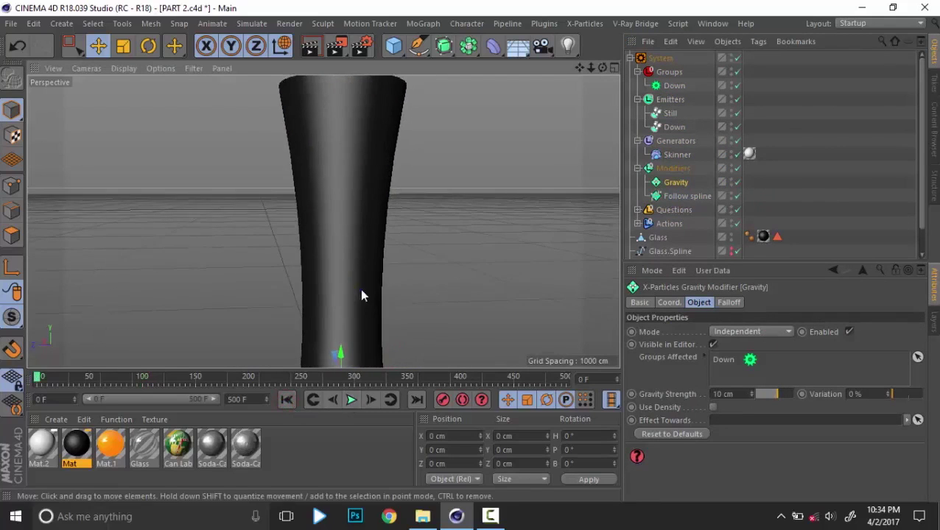
scroll(326, 308, down, 1)
alt+middle_drag(361, 325, 364, 271)
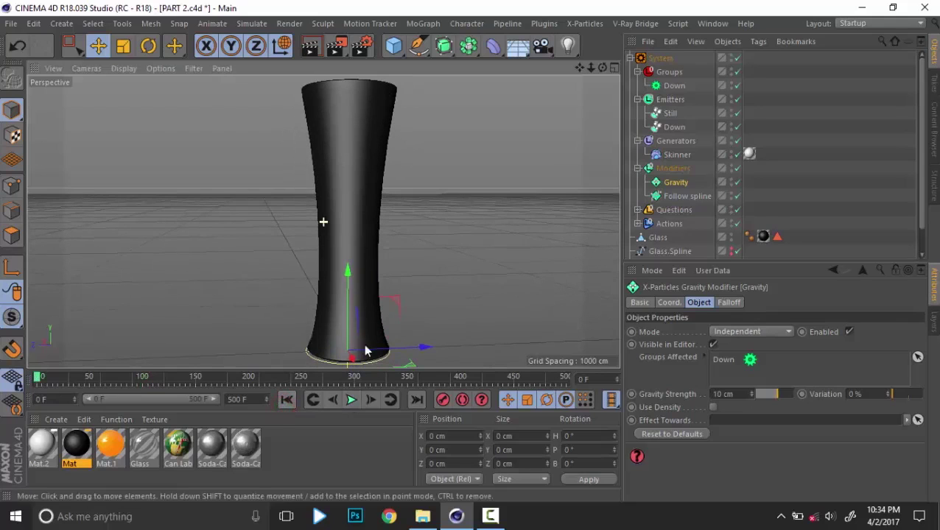
click(352, 399)
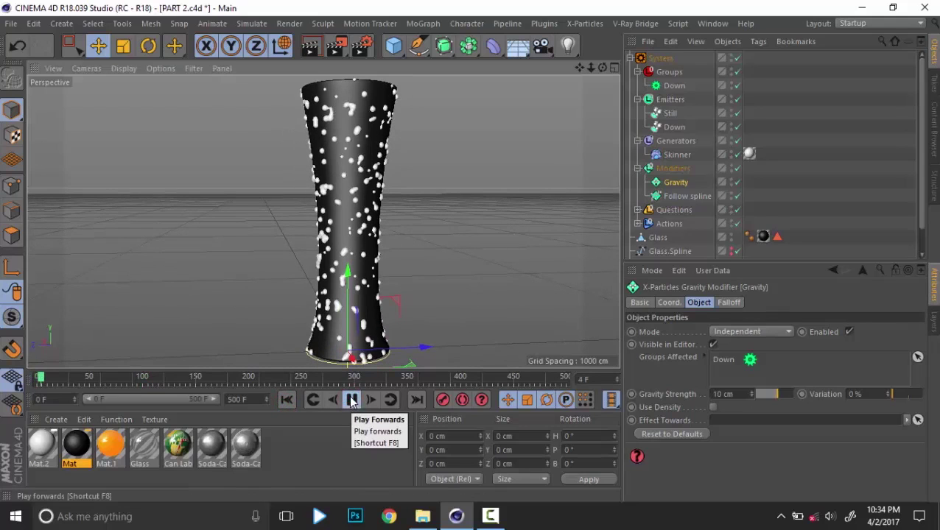
alt+drag(372, 177, 383, 194)
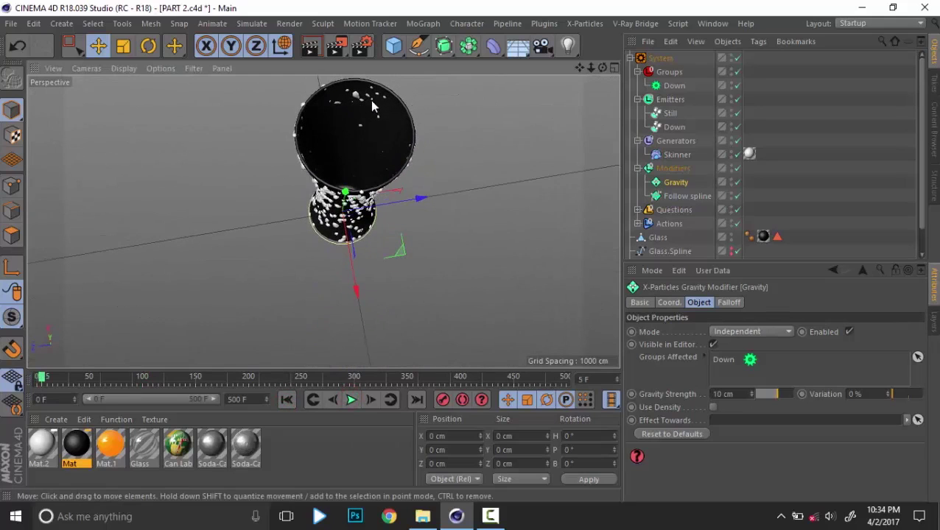
Give the Glass an X-Particles Collider tag and set its bounce to 0%.
scroll(679, 201, down, 2)
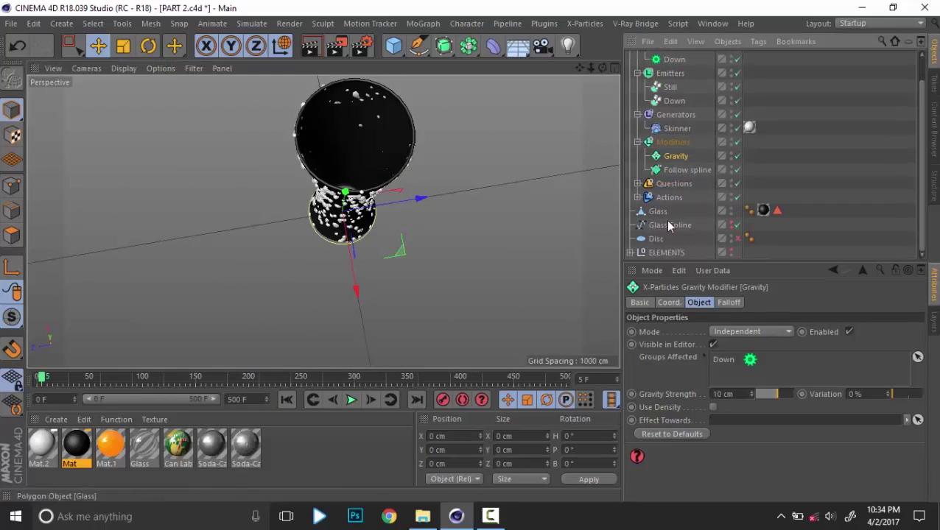
click(658, 212)
right_click(654, 210)
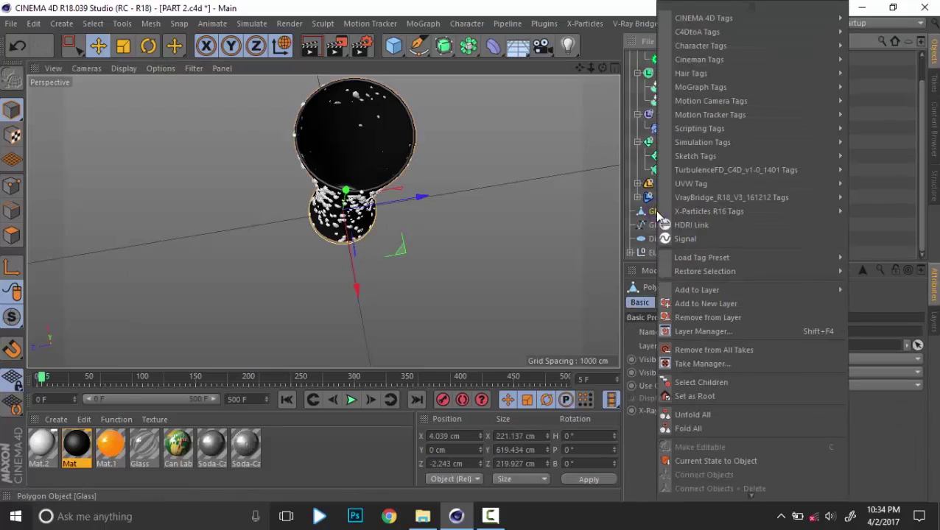
mouse_move(734, 213)
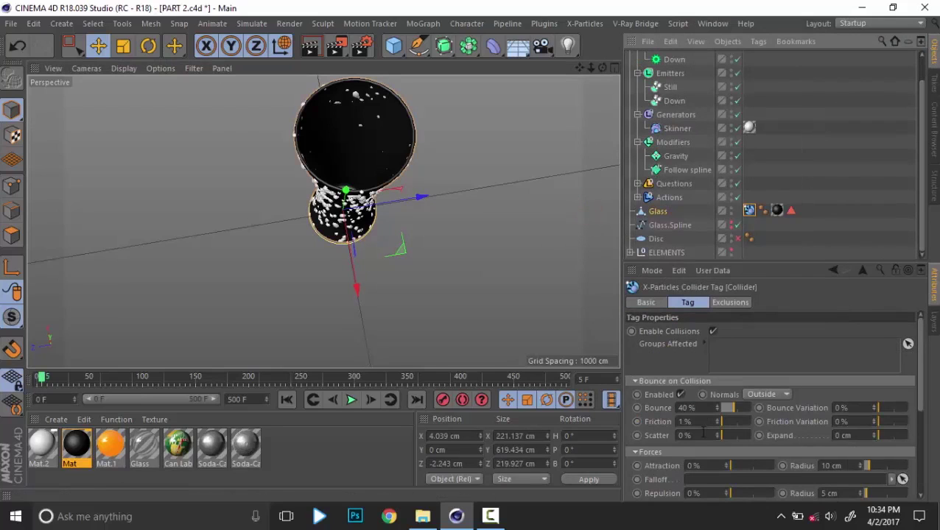
drag(702, 410, 566, 402)
text(0)
key(Return)
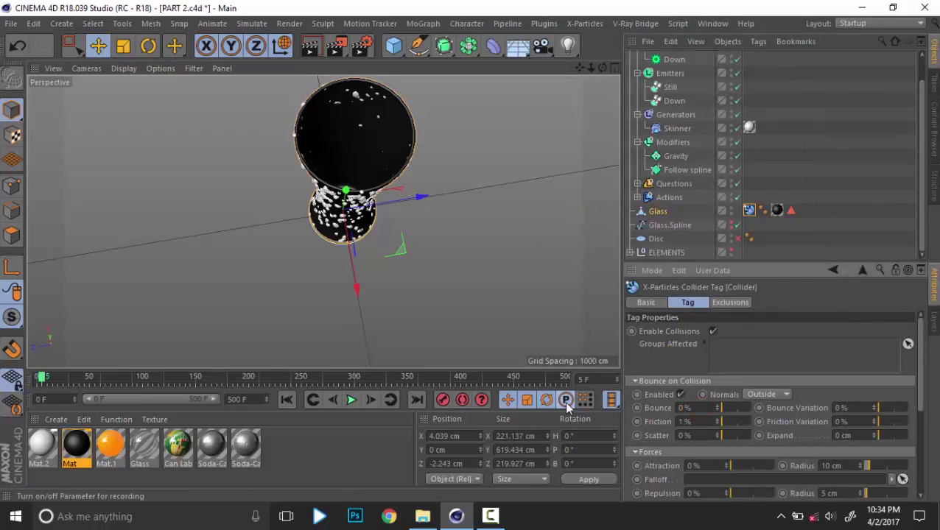
click(829, 172)
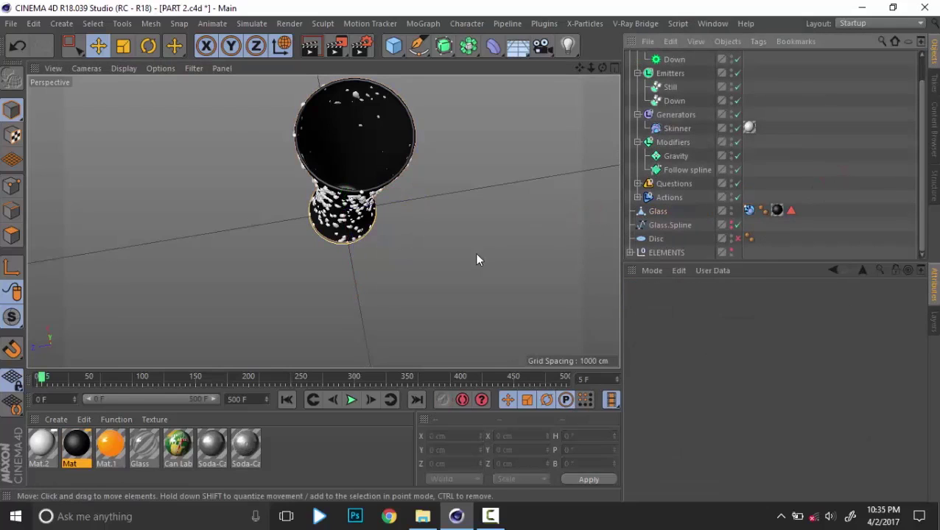
Enable the Disc floor and give it an X-Particles Collider tag.
click(736, 238)
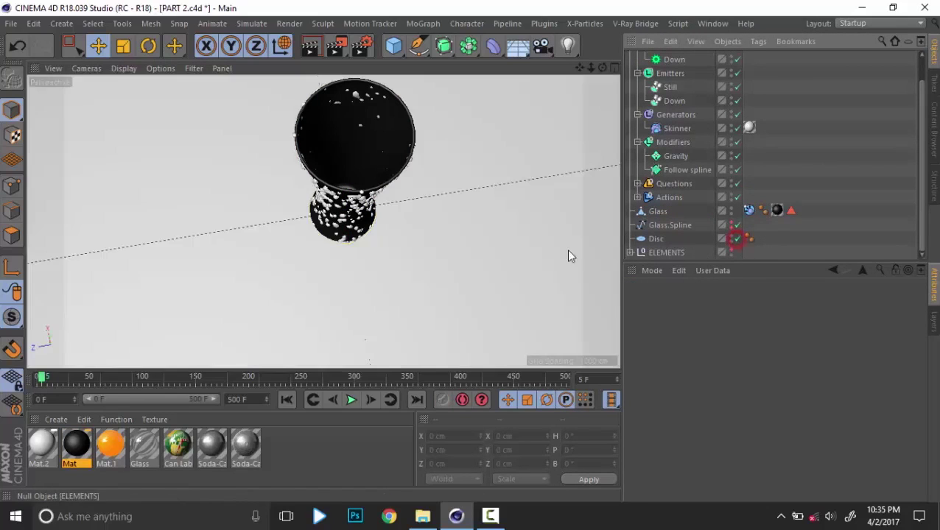
alt+right_drag(531, 248, 467, 269)
alt+drag(468, 268, 456, 348)
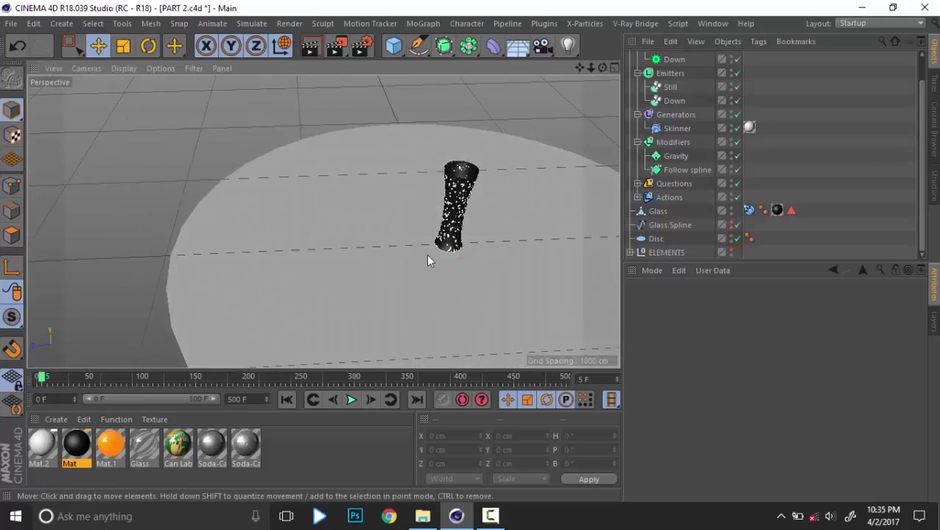
alt+middle_drag(427, 255, 323, 229)
click(652, 243)
click(653, 241)
right_click(654, 240)
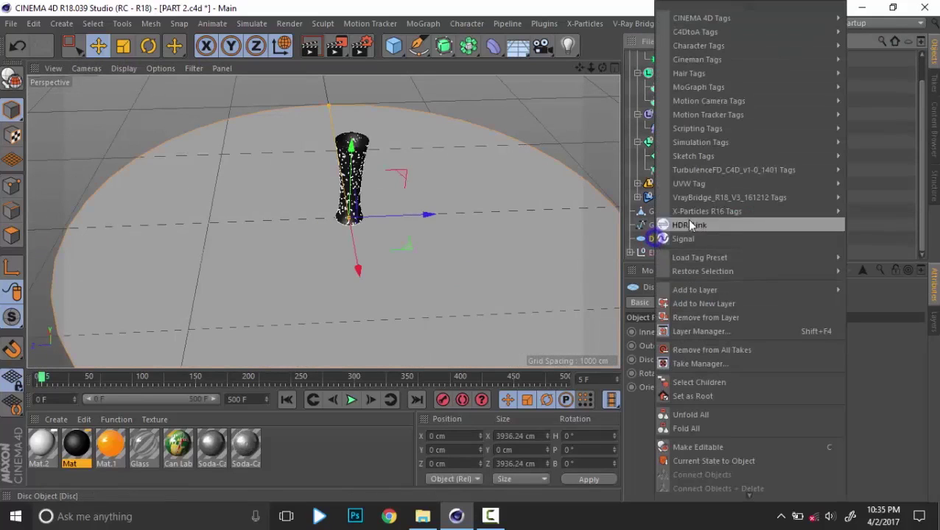
mouse_move(718, 213)
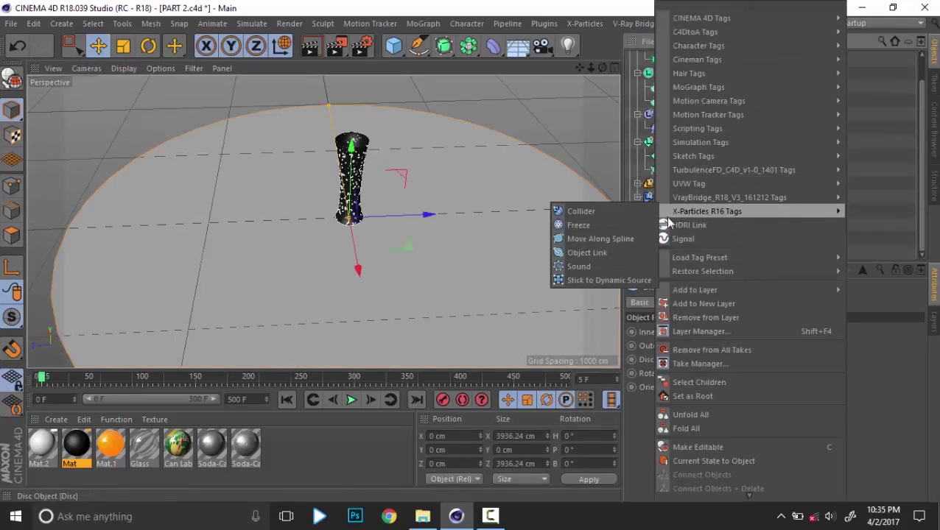
click(594, 215)
Set the Disc collider's bounce to 0% and friction to 25%, and hide the Disc in the viewport.
double_click(686, 408)
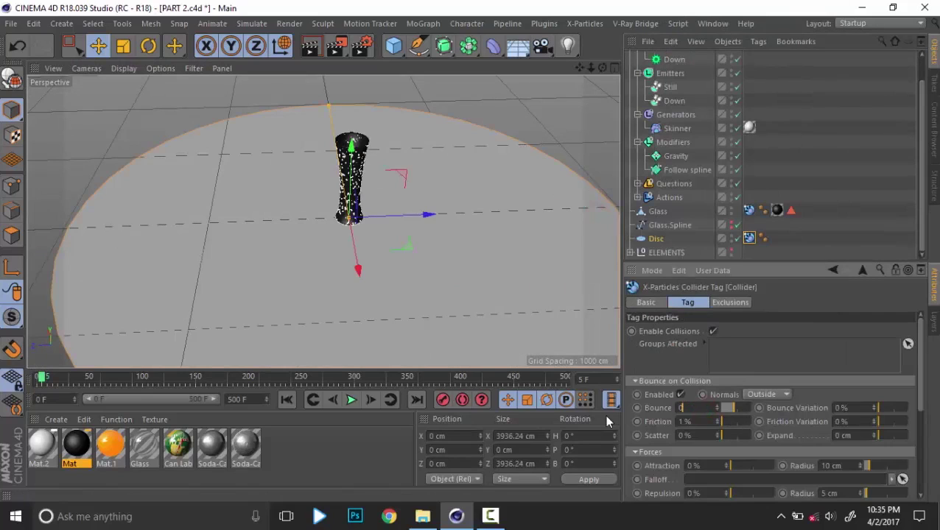
text(0)
key(Return)
key(Tab)
text(25)
key(Return)
click(802, 184)
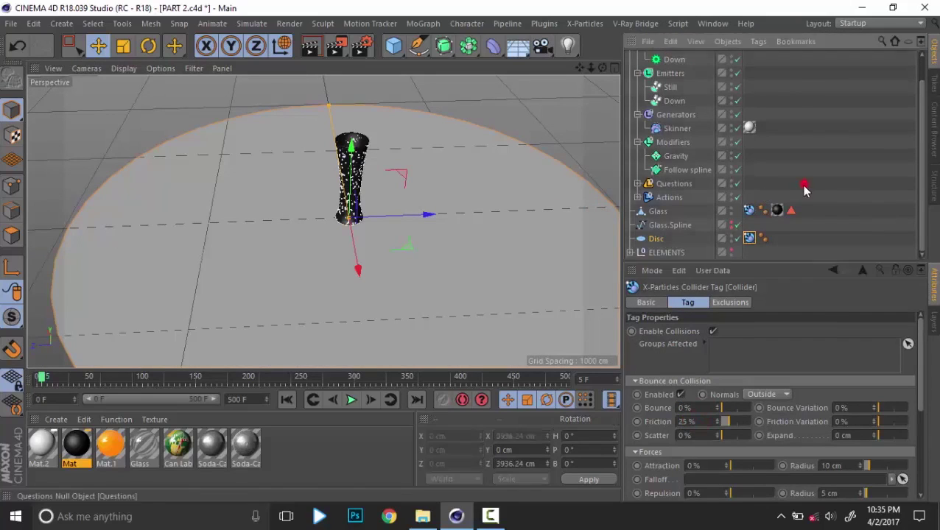
click(730, 236)
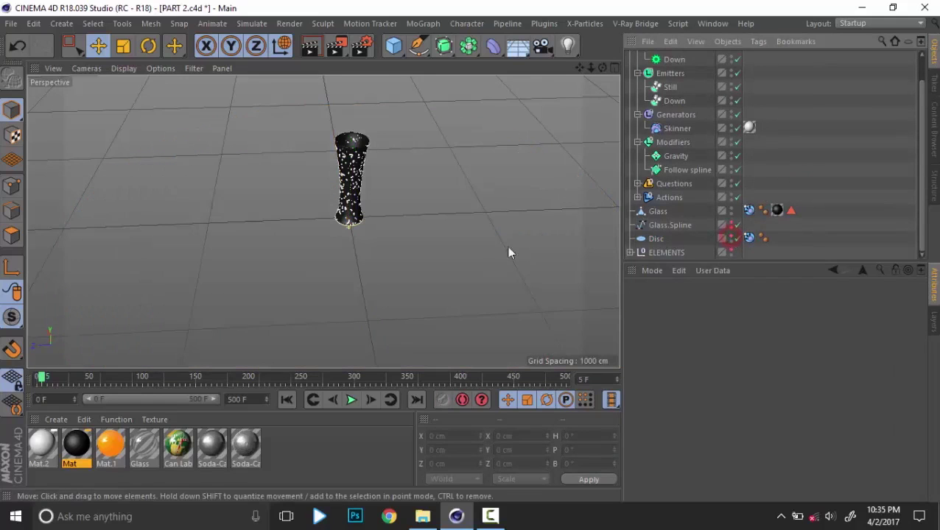
Play the simulation from the first frame with the colliders active, checking the glass from the side, and return to frame 0.
scroll(478, 244, up, 5)
alt+drag(309, 173, 389, 215)
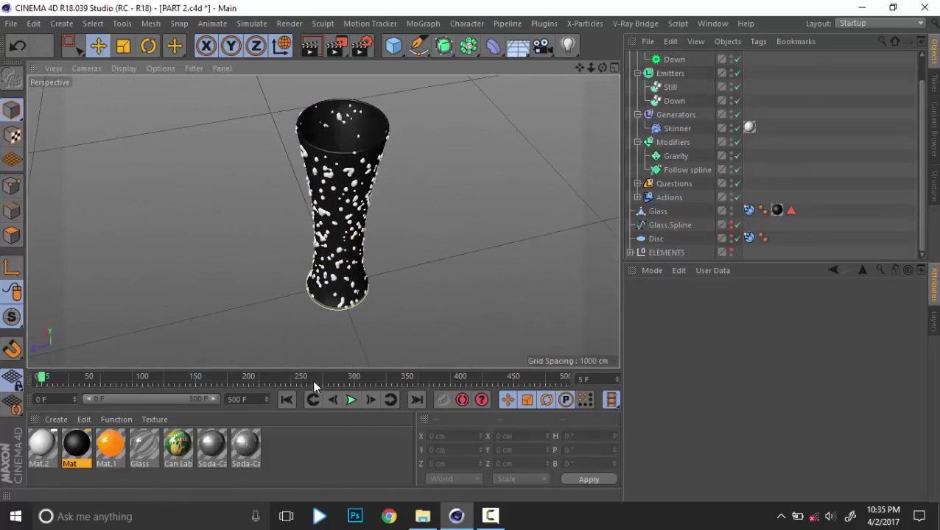
click(287, 399)
click(350, 400)
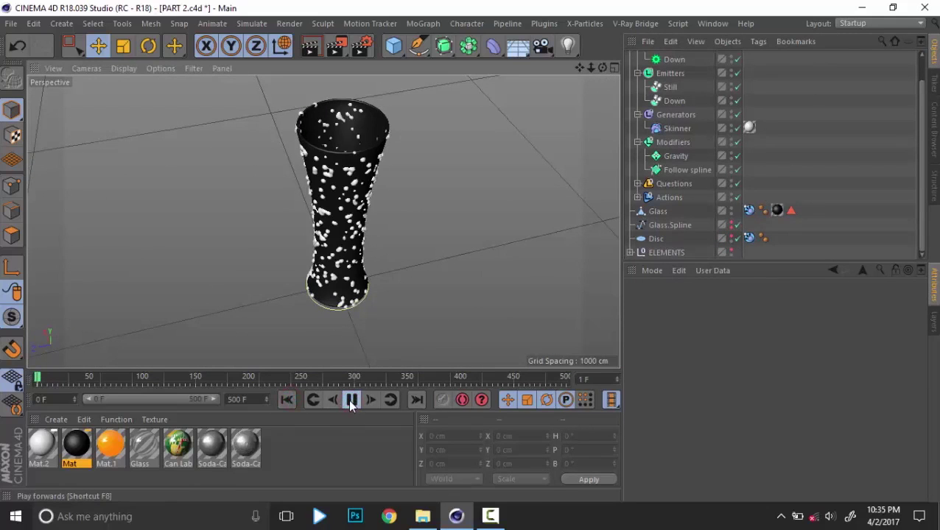
mouse_move(330, 273)
alt+mouse_down()
mouse_move(333, 329)
mouse_move(336, 280)
alt+mouse_up()
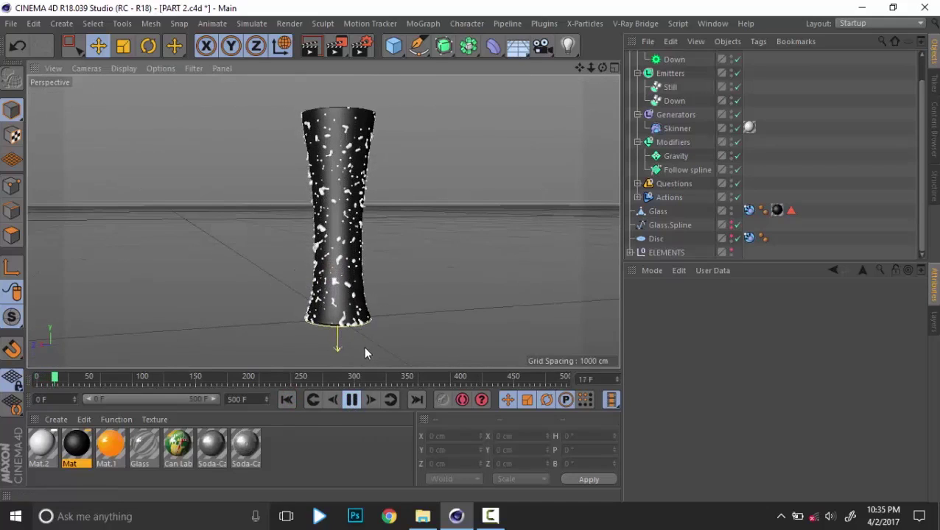
click(353, 399)
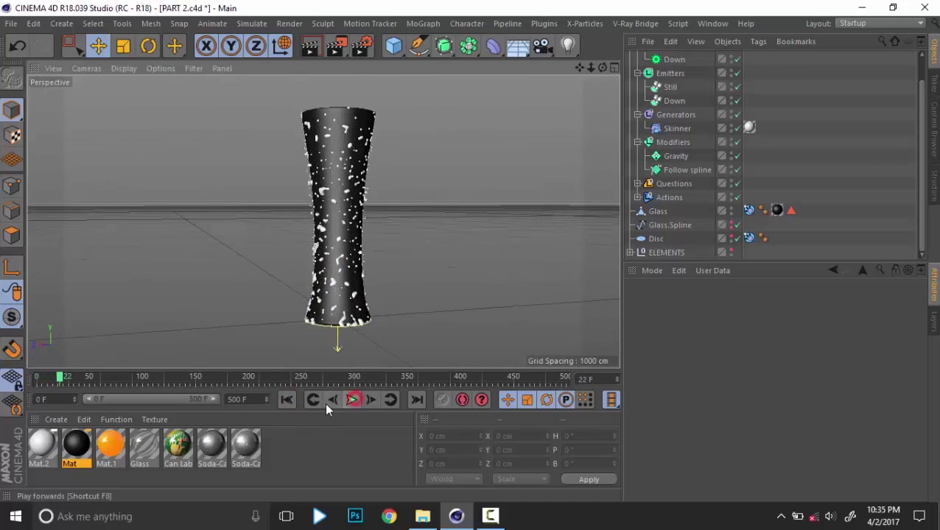
click(288, 399)
Set the Gravity modifier's strength to 2 cm and play the simulation to check the droplets' fall.
click(674, 156)
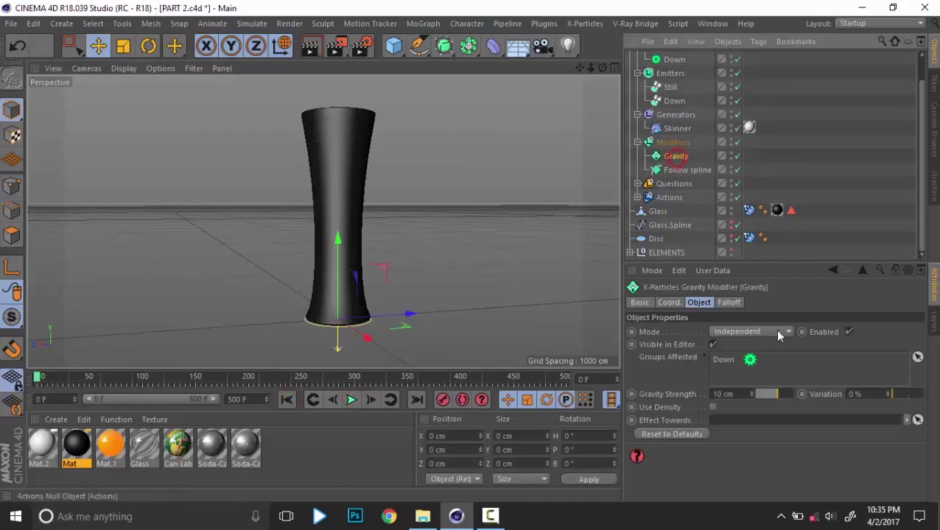
drag(738, 393, 680, 393)
text(2)
key(Return)
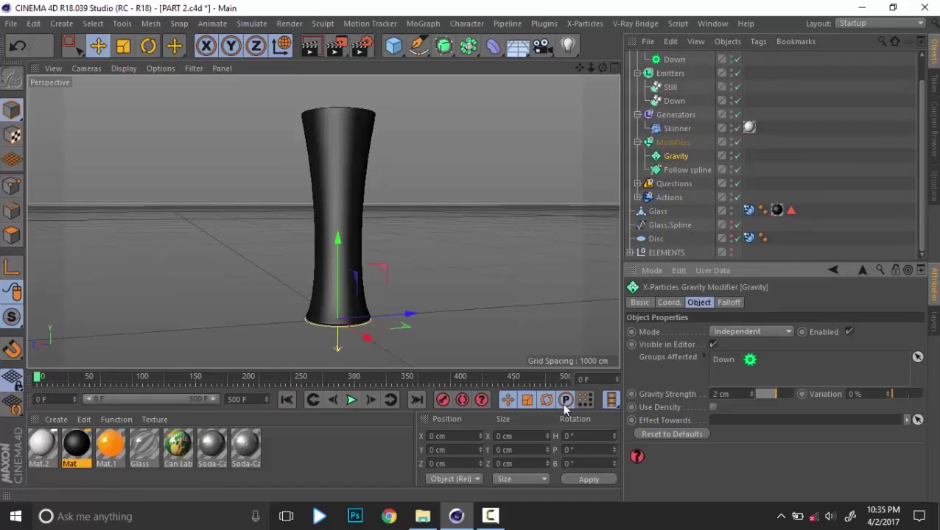
click(352, 400)
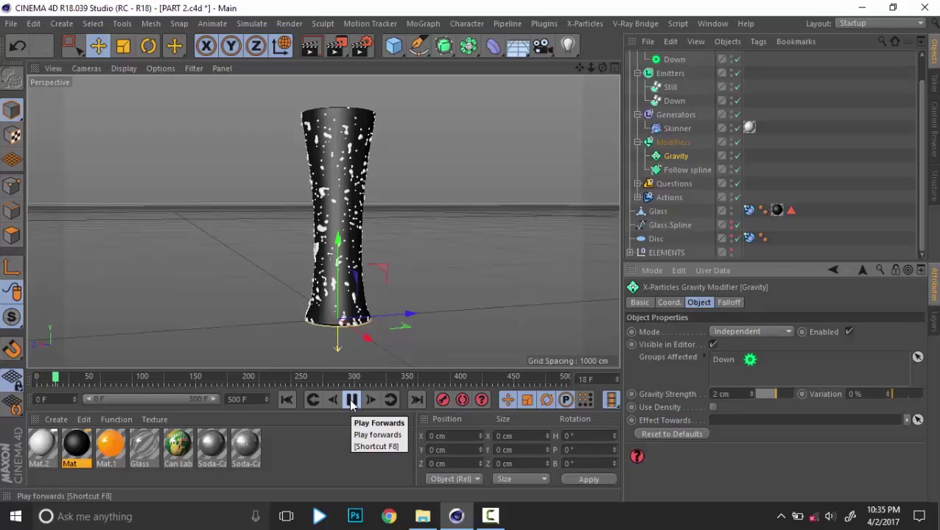
click(352, 402)
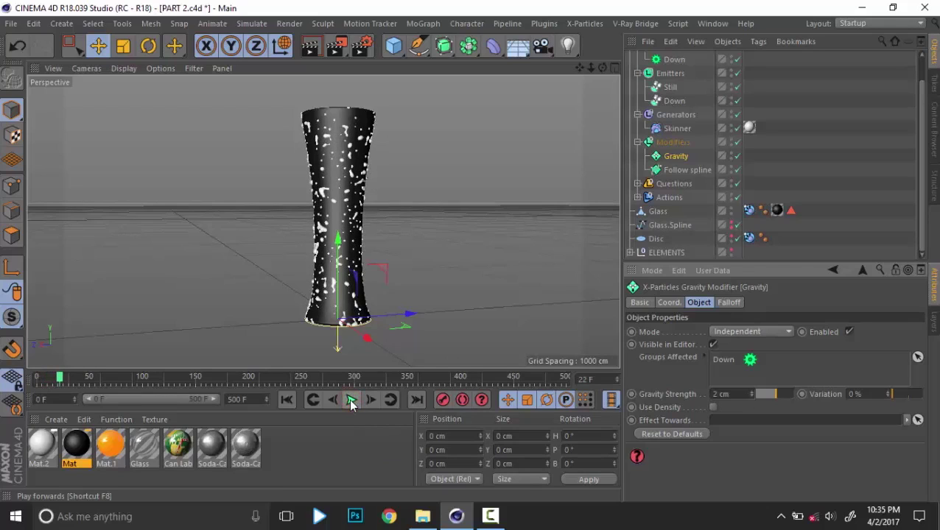
Move the HDR Studio Rig out of the ELEMENTS group to the top level of the hierarchy and enable it.
click(675, 101)
click(807, 120)
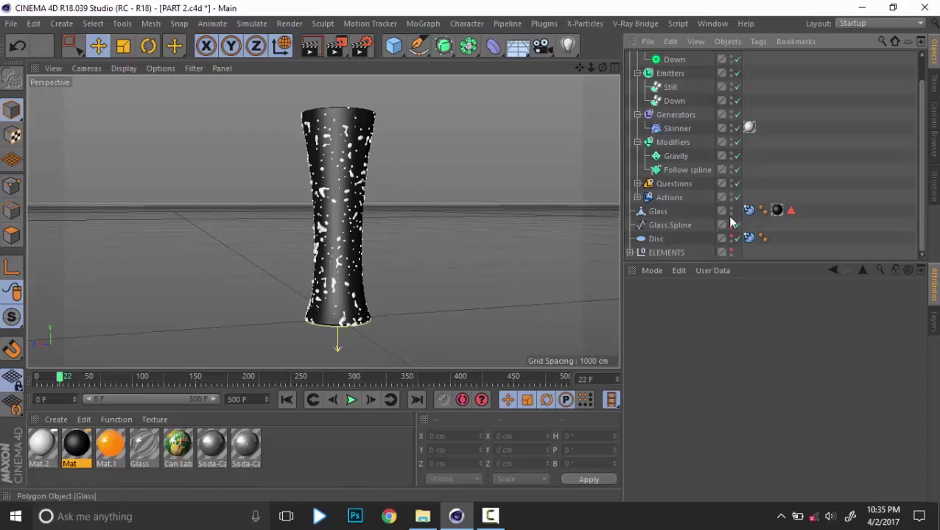
click(630, 254)
scroll(661, 246, down, 2)
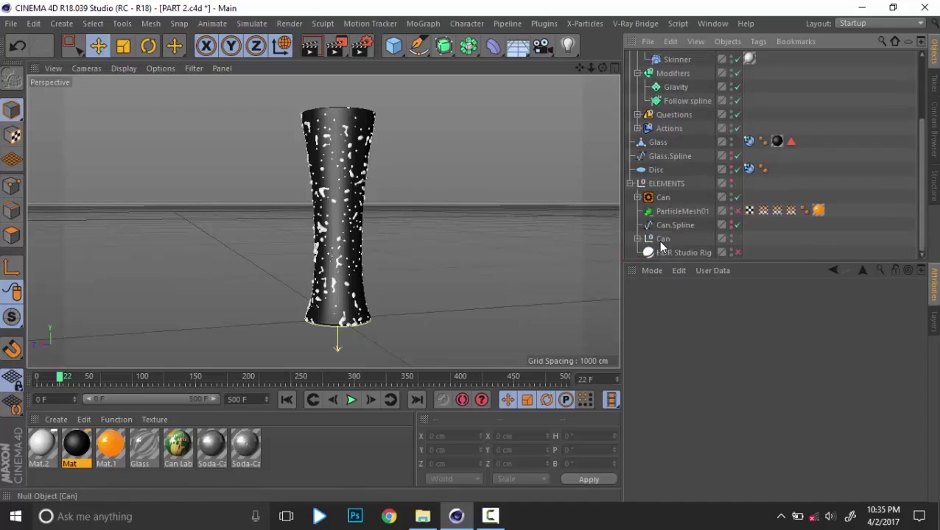
drag(685, 254, 670, 181)
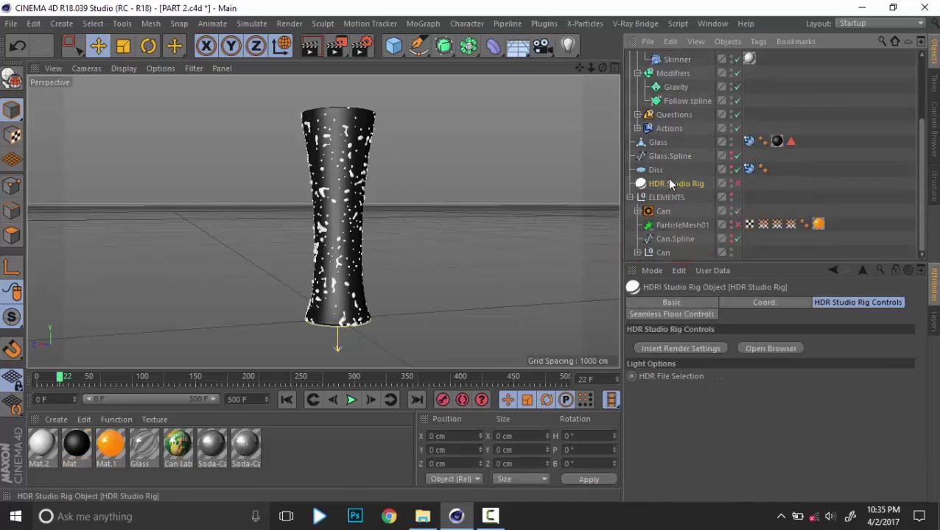
click(628, 196)
click(736, 239)
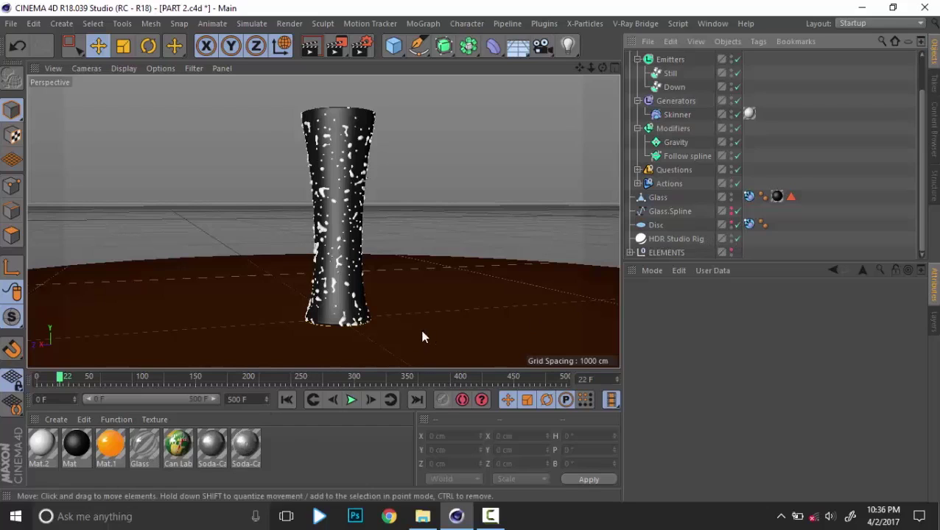
Apply the Glass material to the Glass object and delete its black material tag.
drag(151, 447, 657, 201)
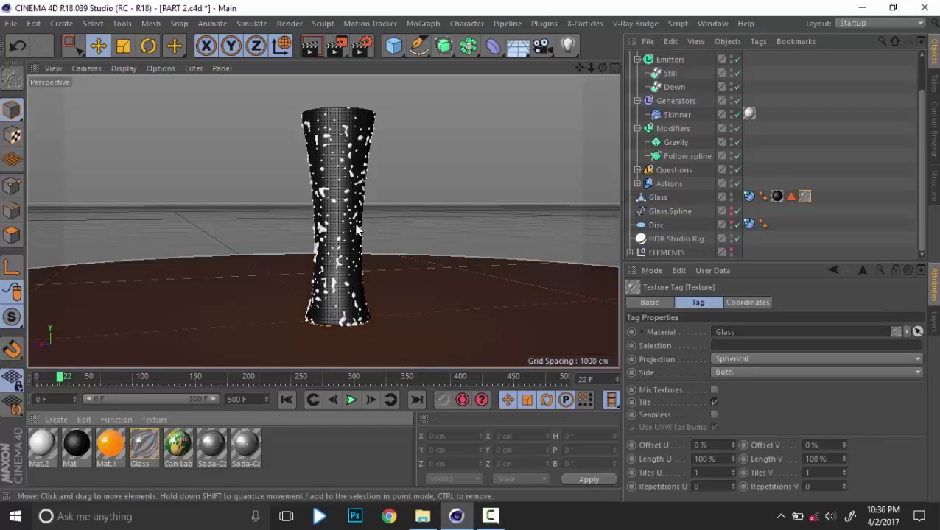
click(776, 197)
key(Delete)
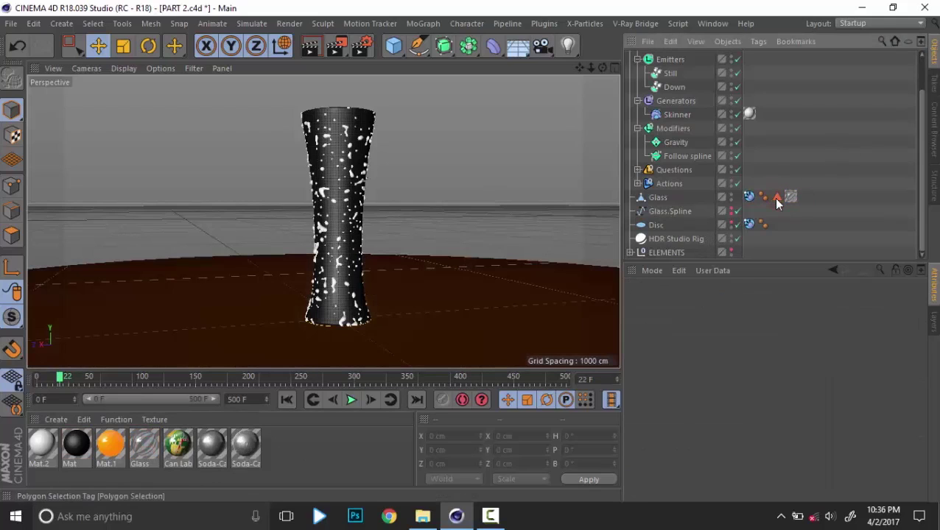
scroll(329, 165, up, 2)
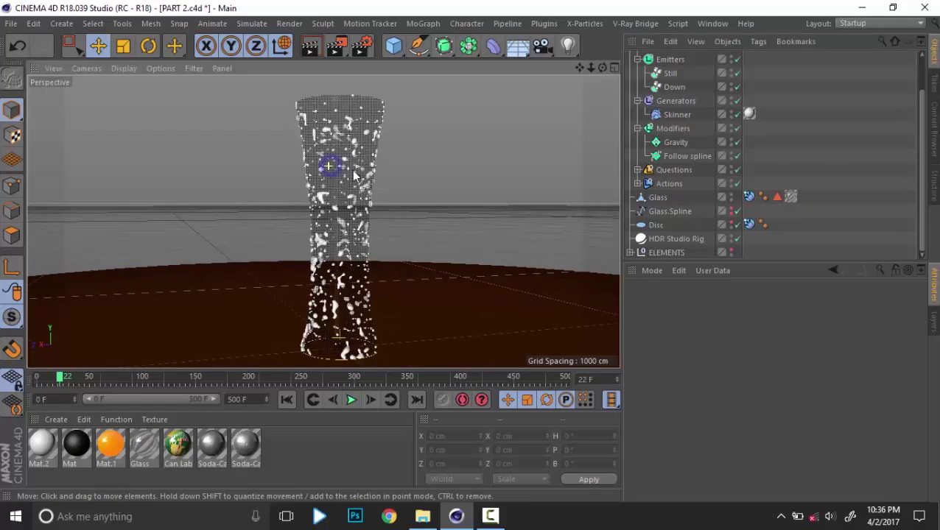
alt+middle_drag(352, 170, 368, 157)
scroll(369, 161, down, 3)
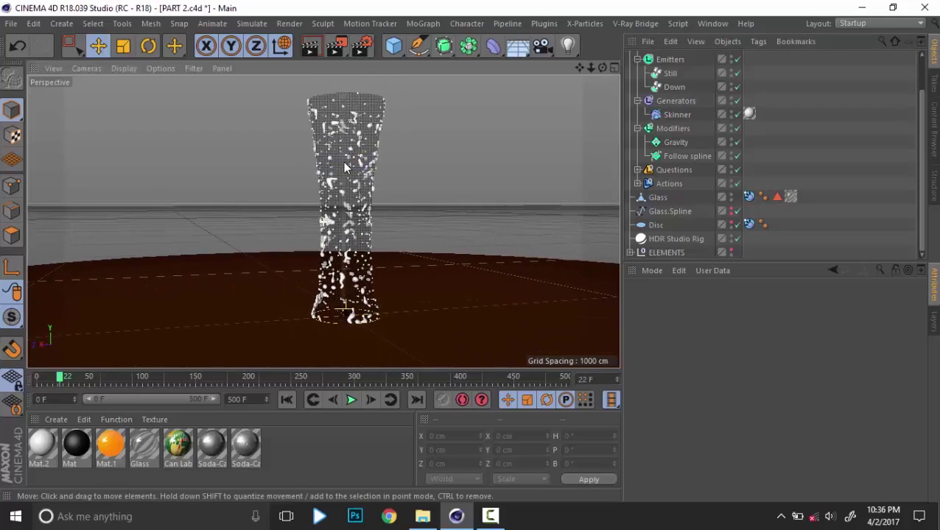
Create a new material with Color disabled and Transparency enabled at a refraction of 1.4.
double_click(306, 452)
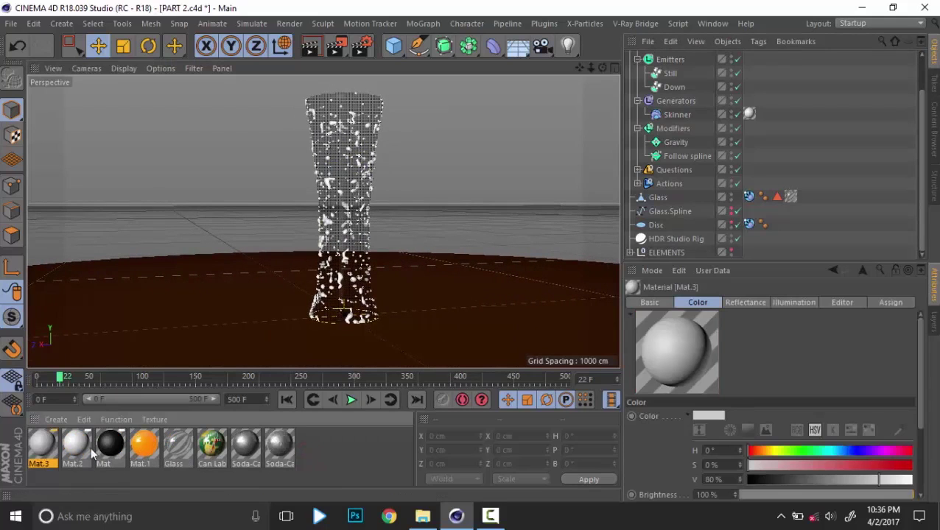
double_click(44, 444)
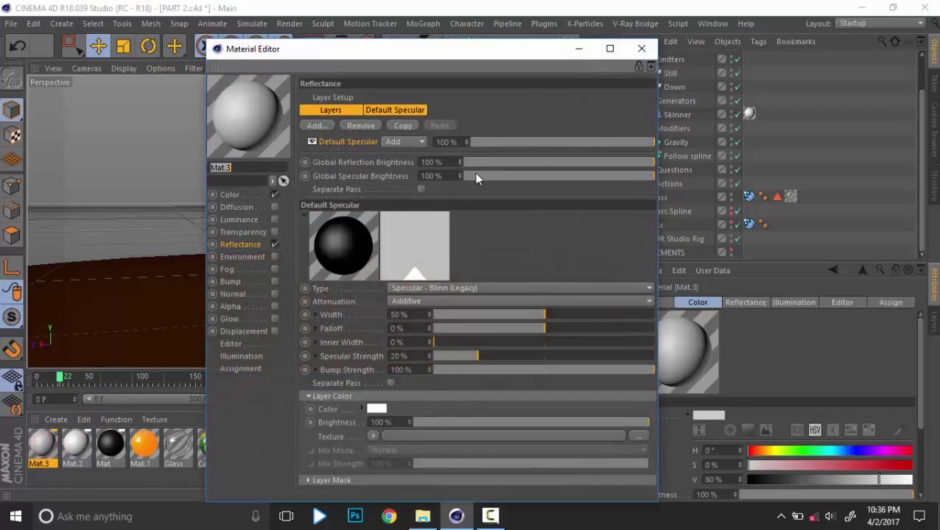
click(273, 195)
click(254, 235)
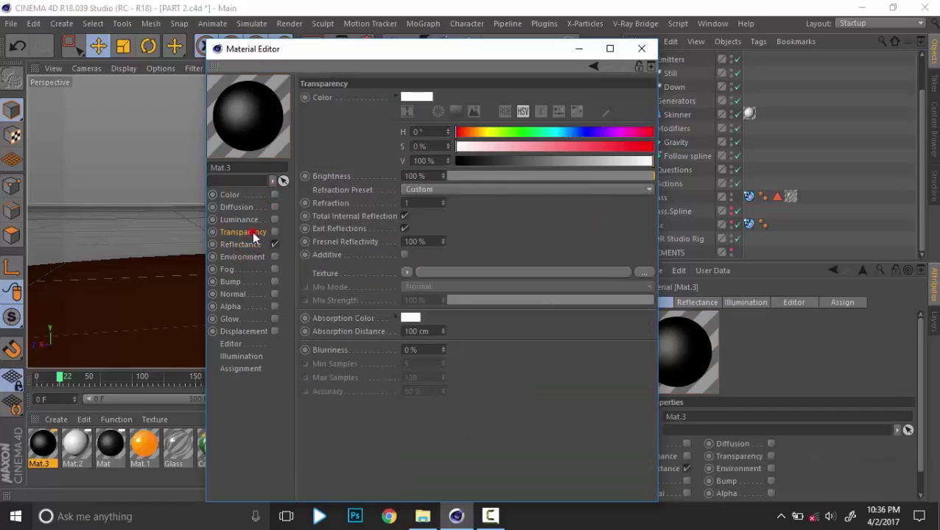
click(274, 232)
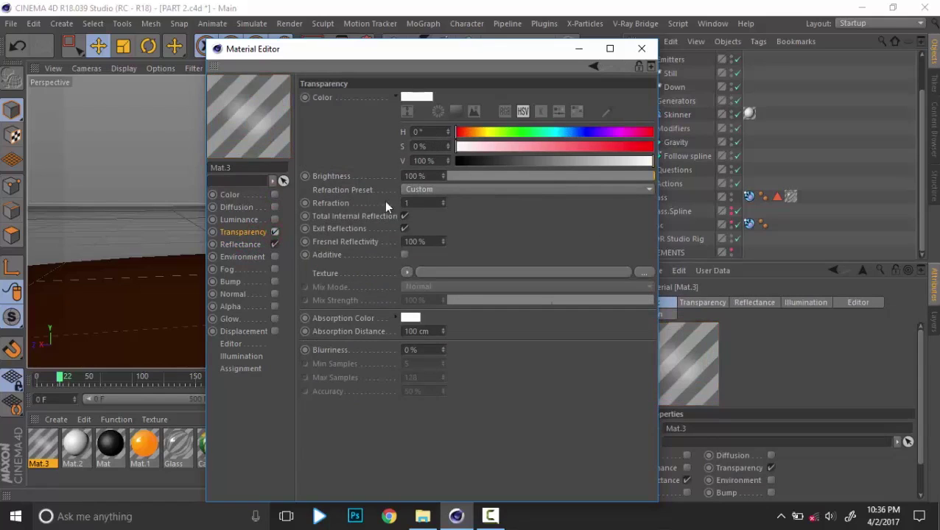
click(418, 202)
key(Return)
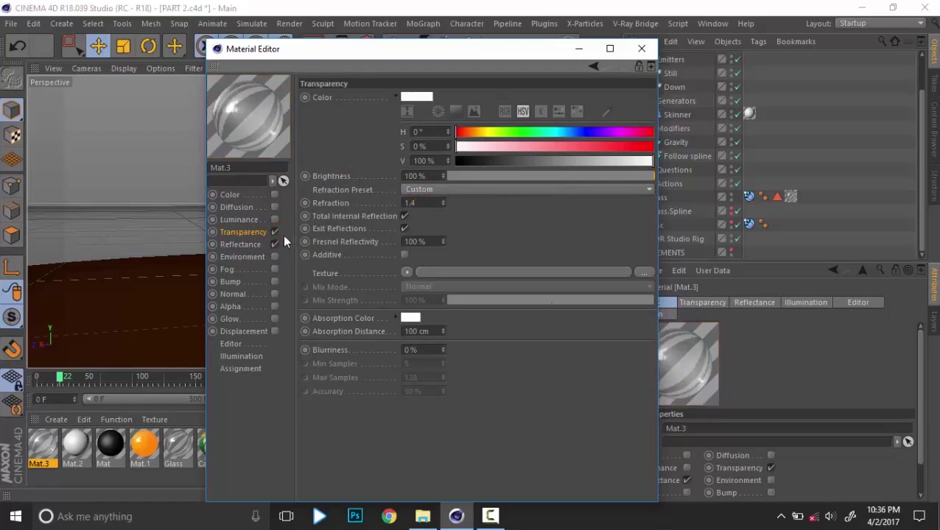
Replace the new material's Default Specular reflectance layer with a Beckmann layer and close the material editor.
click(247, 244)
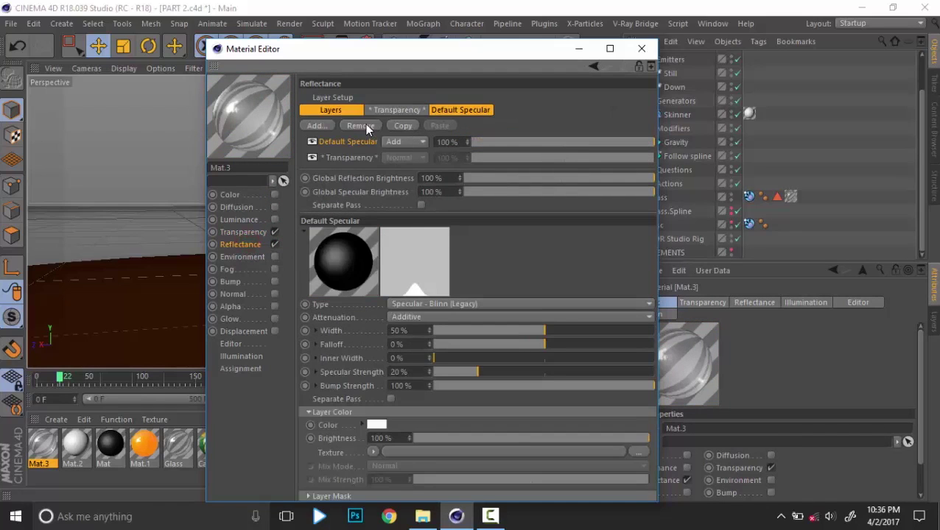
click(460, 111)
click(332, 110)
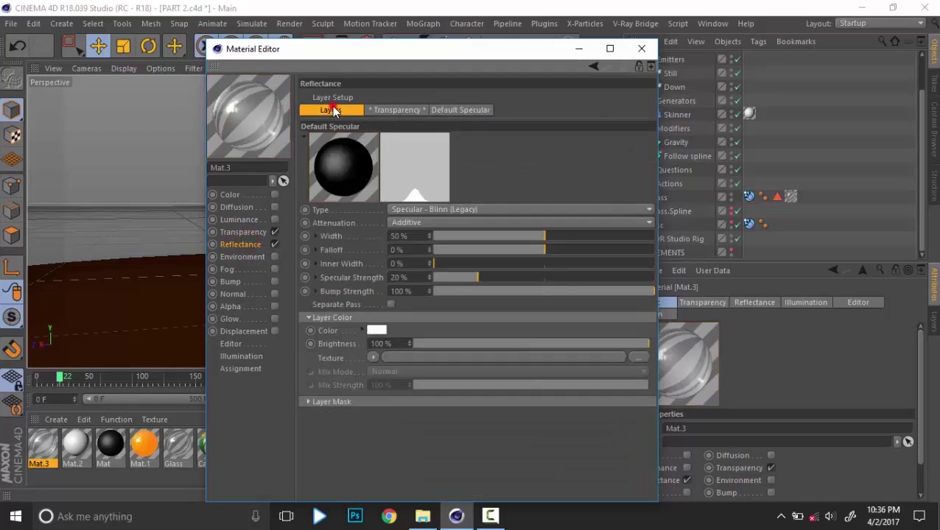
click(350, 141)
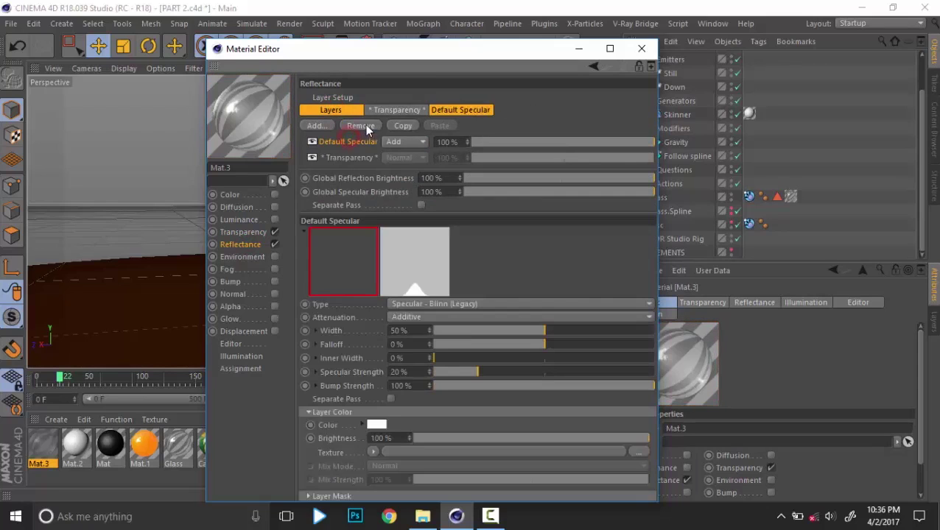
click(363, 126)
click(317, 126)
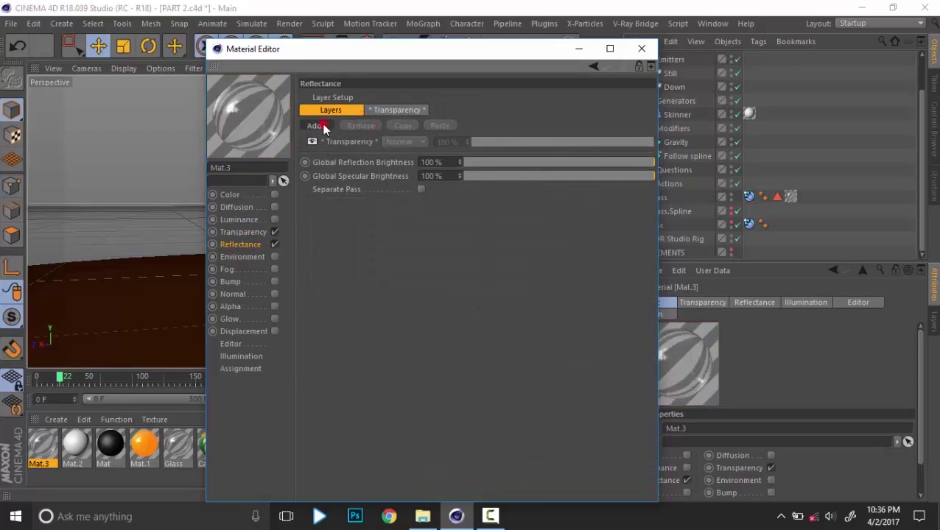
click(361, 129)
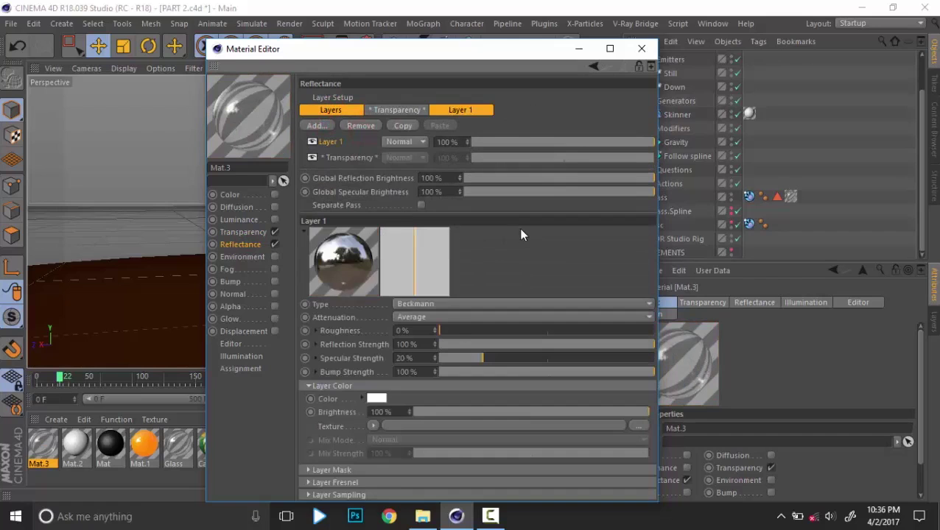
click(641, 48)
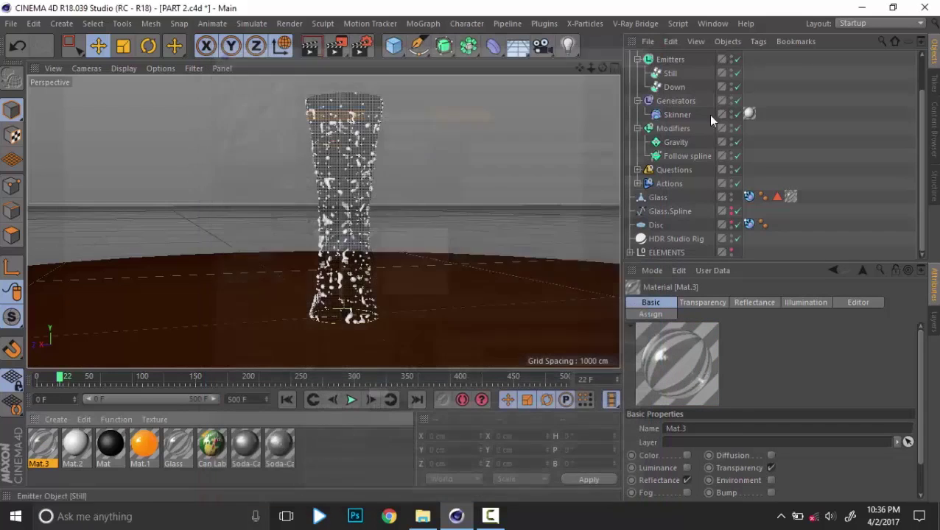
Apply the new transparent material to the Skinner and delete its white material tag.
drag(46, 440, 703, 139)
click(748, 114)
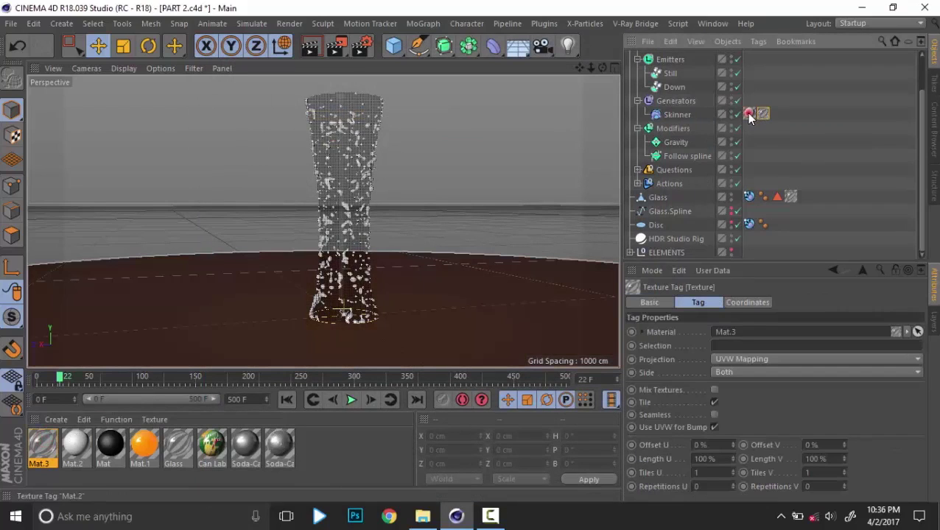
key(Delete)
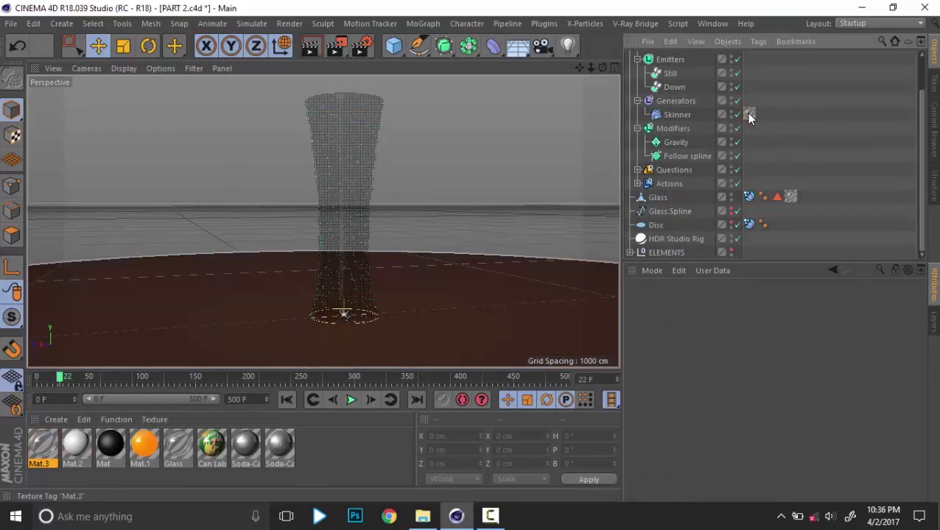
click(792, 165)
alt+middle_drag(391, 197, 390, 200)
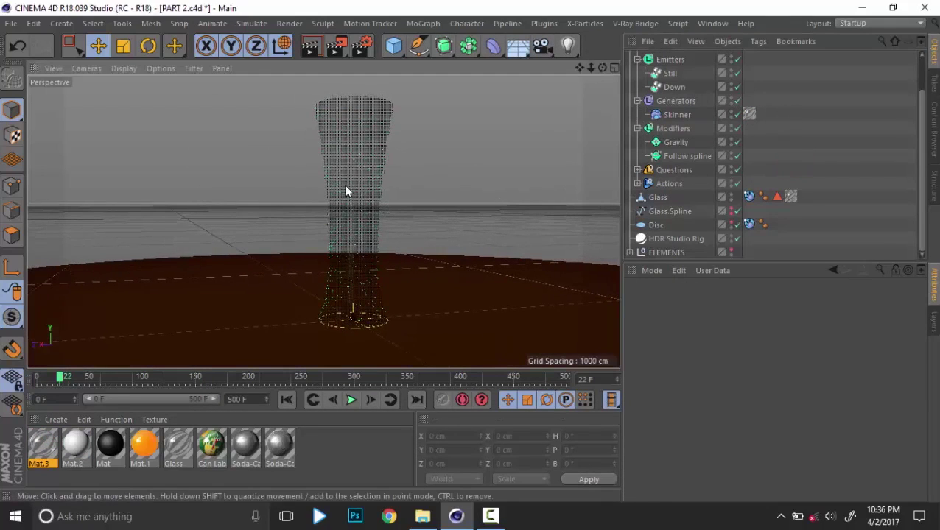
Set the Editor Display of the Still and Down emitters to None.
click(678, 75)
ctrl+click(675, 87)
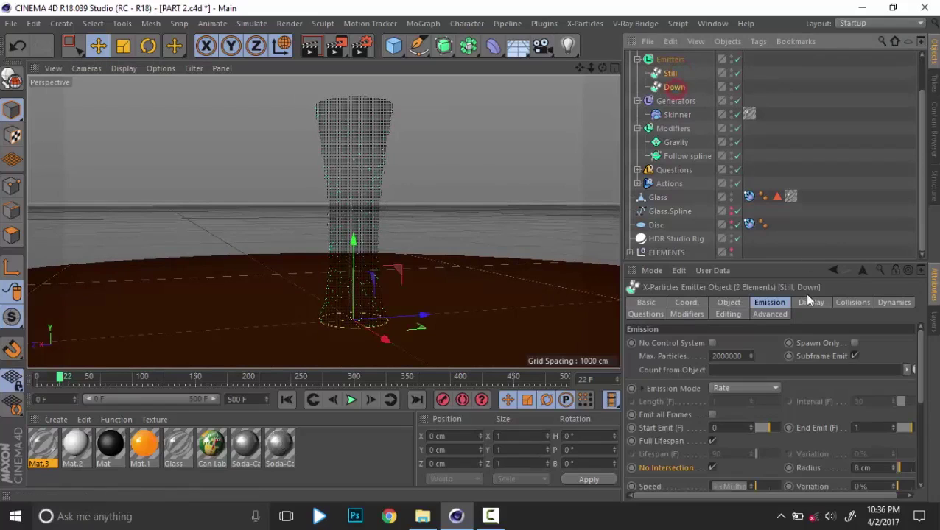
click(809, 302)
click(732, 395)
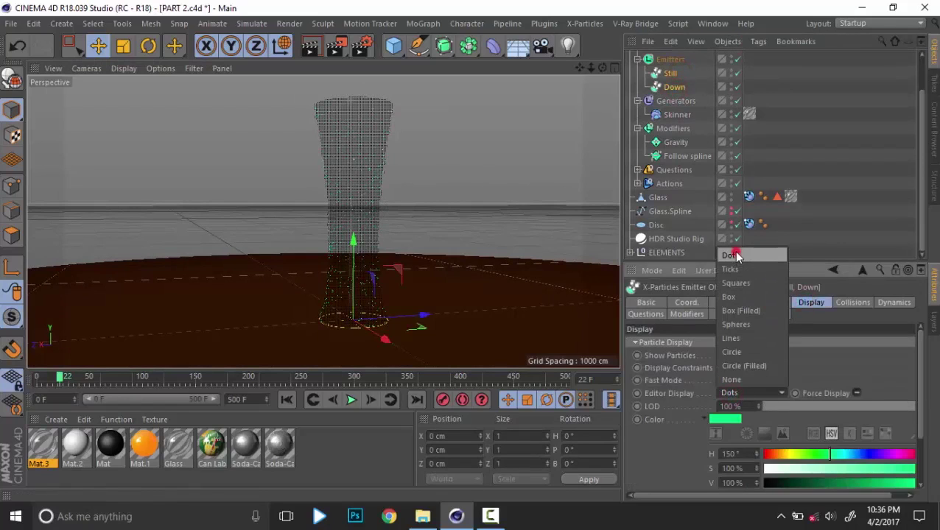
click(827, 209)
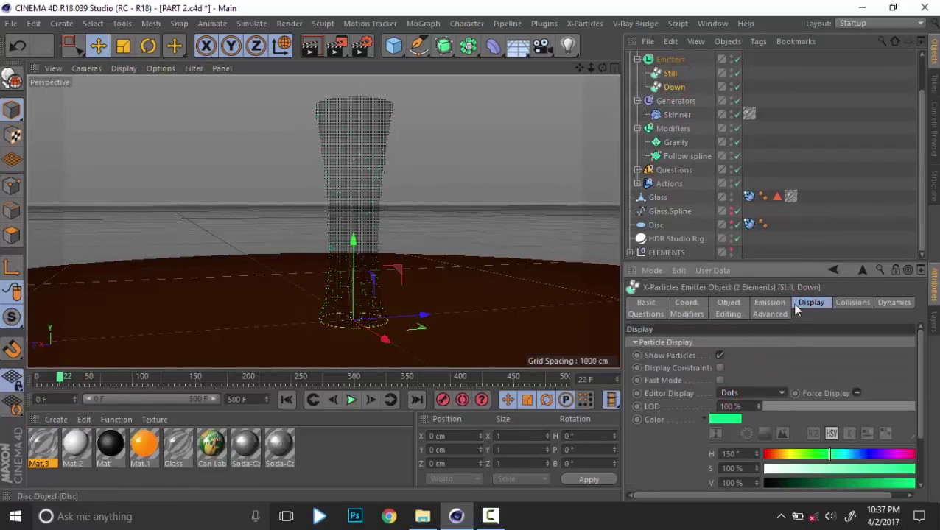
click(751, 391)
click(739, 380)
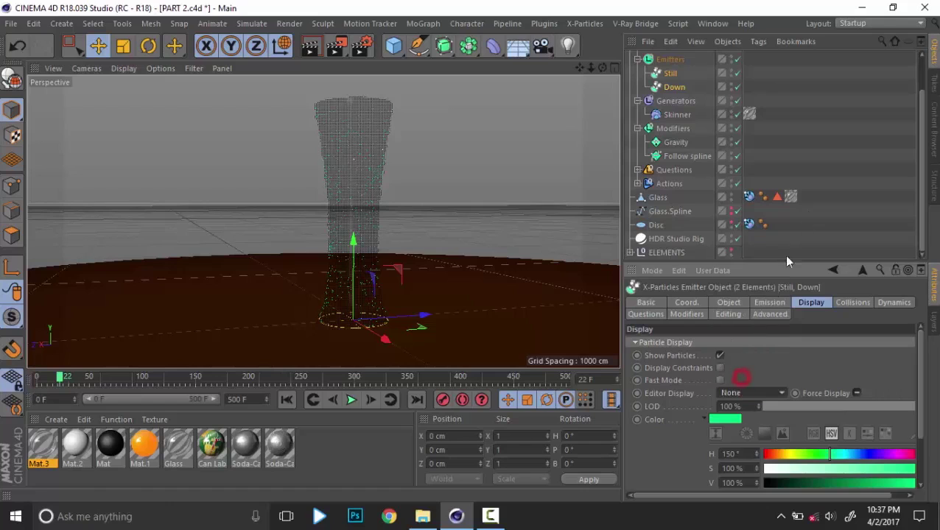
click(822, 170)
Play the simulation from the first frame to frame 11 and frame the whole glass in the view.
click(288, 400)
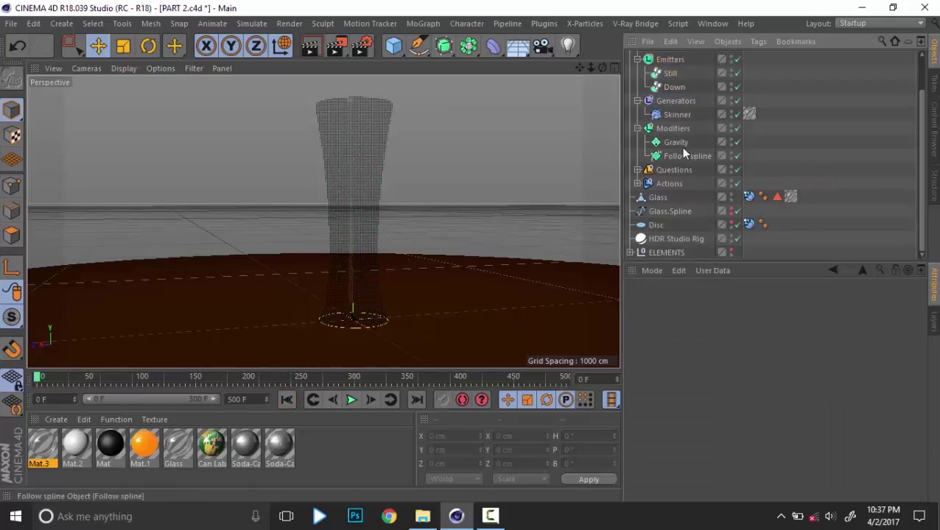
click(353, 400)
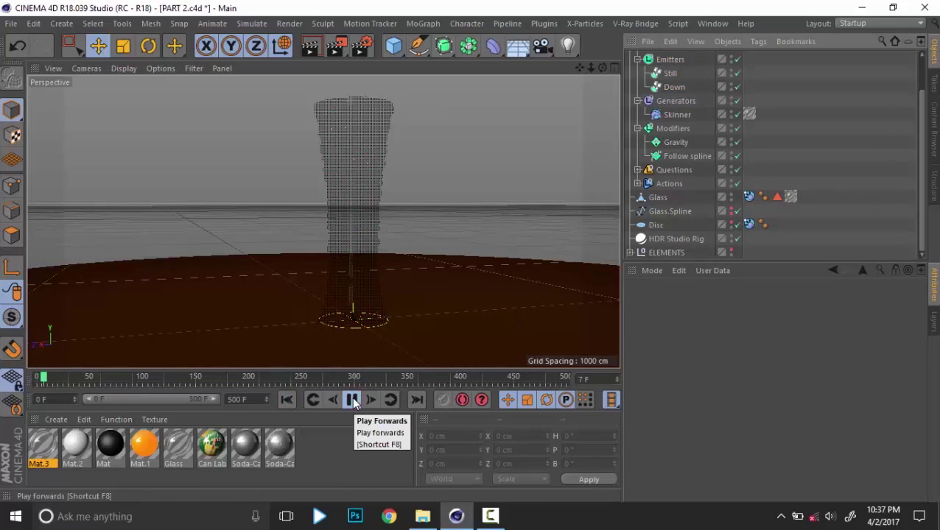
click(353, 400)
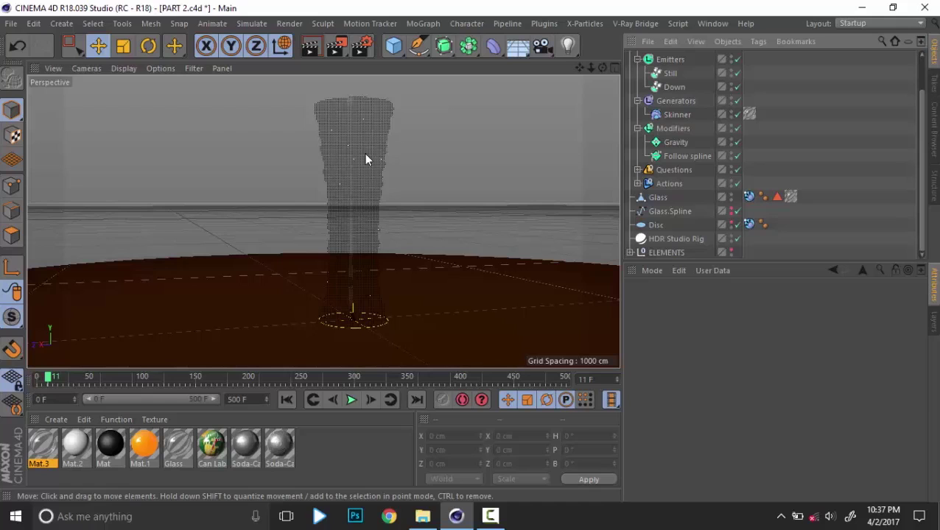
alt+middle_drag(364, 152, 365, 176)
mouse_move(366, 214)
alt+mouse_down()
mouse_move(369, 199)
mouse_move(369, 222)
mouse_move(374, 211)
alt+mouse_up()
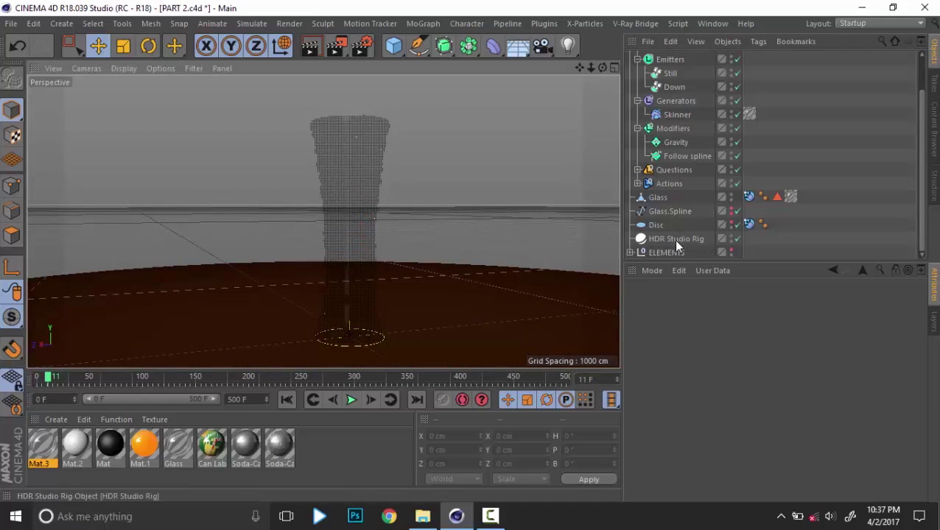
Enable Global Illumination and disable Ambient Occlusion in the render settings, and review the general options and anti-aliasing.
click(364, 47)
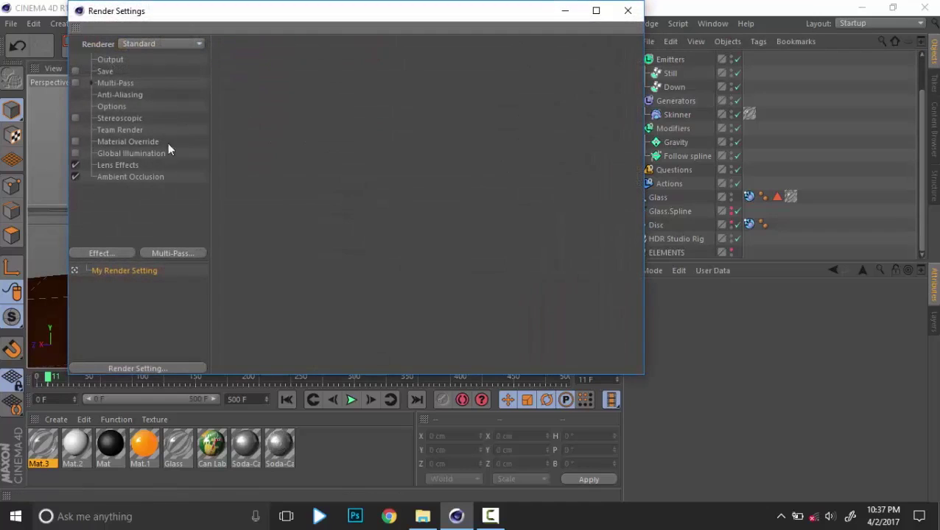
click(75, 154)
click(156, 43)
click(155, 44)
click(112, 107)
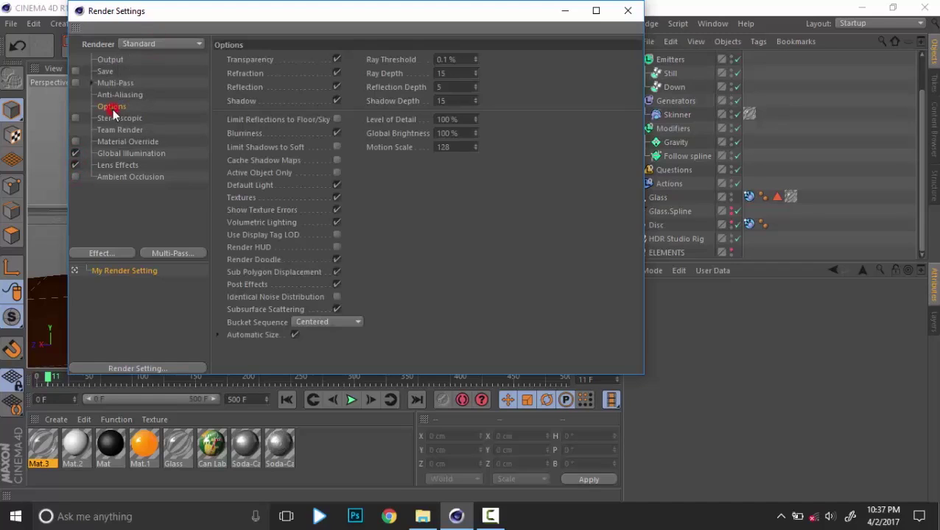
click(130, 96)
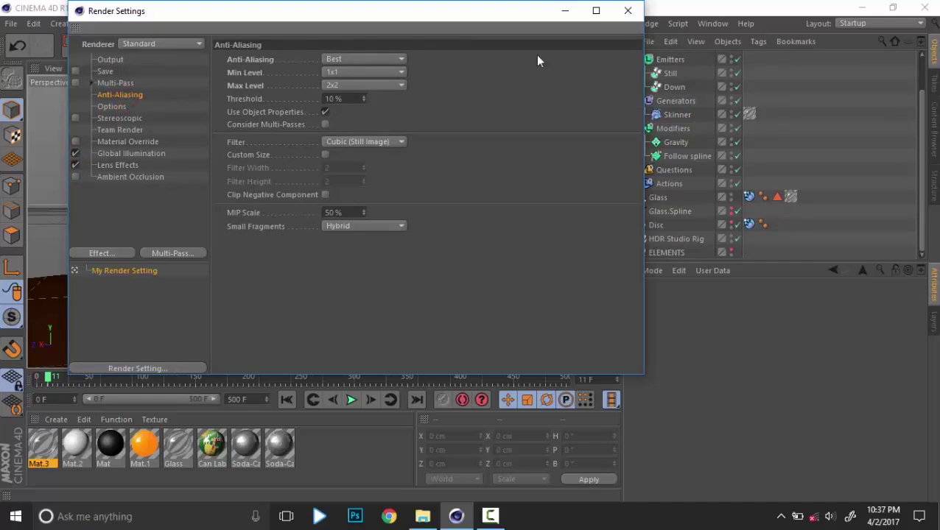
click(626, 13)
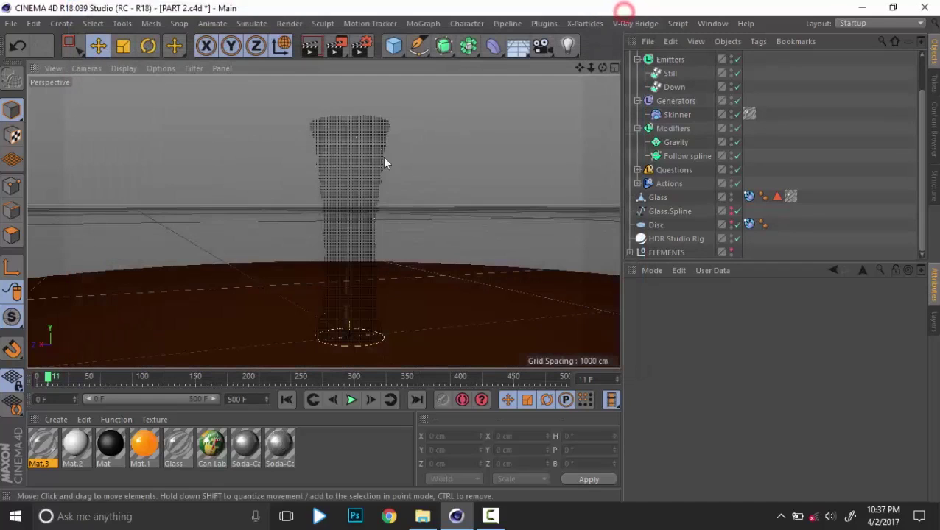
Test render the view despite the missing label texture, and switch the render settings from Global Illumination to Ambient Occlusion.
click(313, 47)
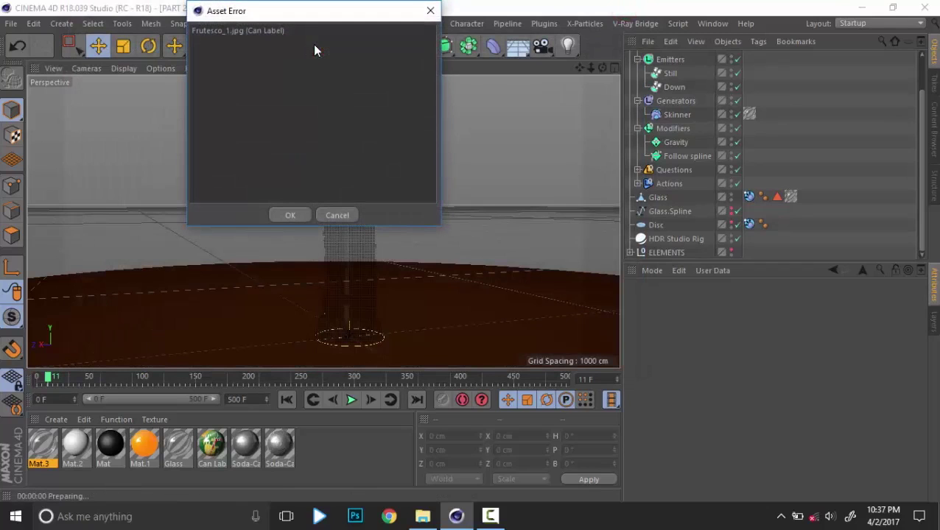
click(290, 215)
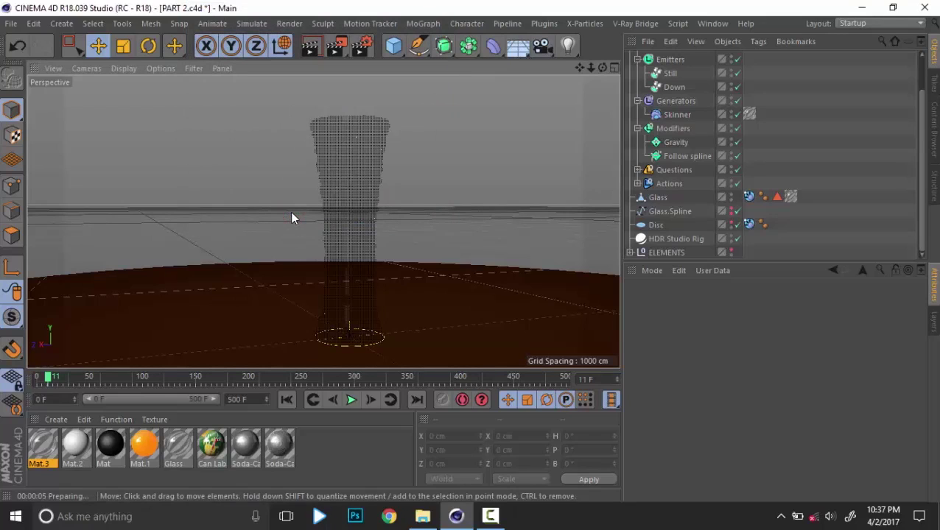
click(361, 50)
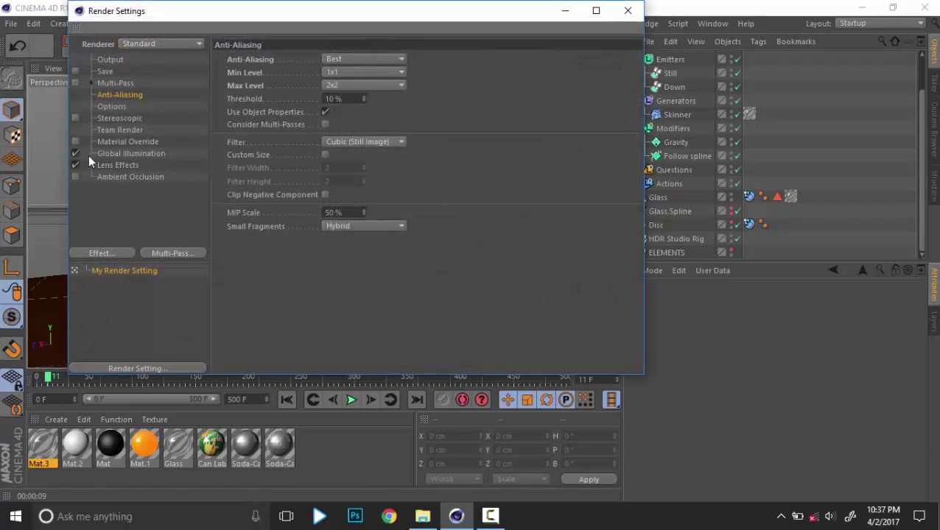
click(75, 176)
click(628, 11)
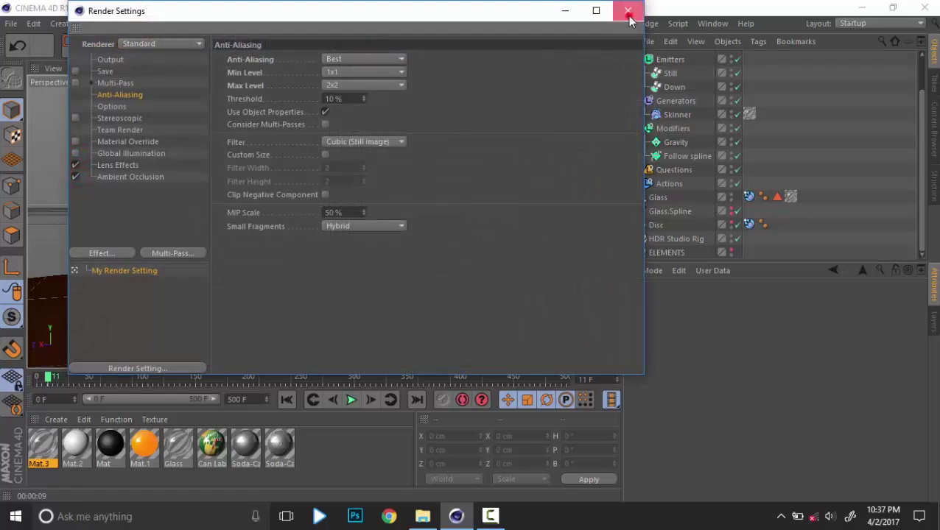
Render the scene again with Ambient Occlusion, ignoring the missing label texture.
click(335, 47)
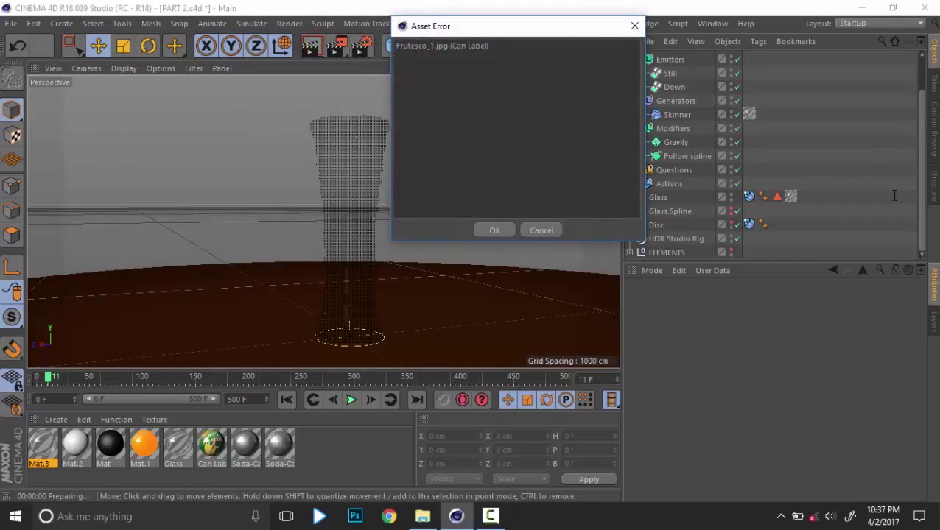
click(494, 230)
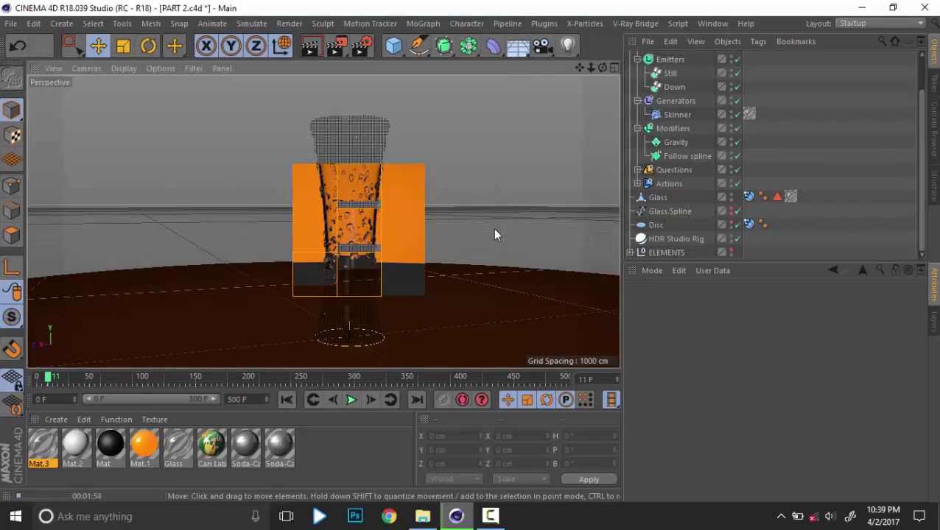
double_click(730, 228)
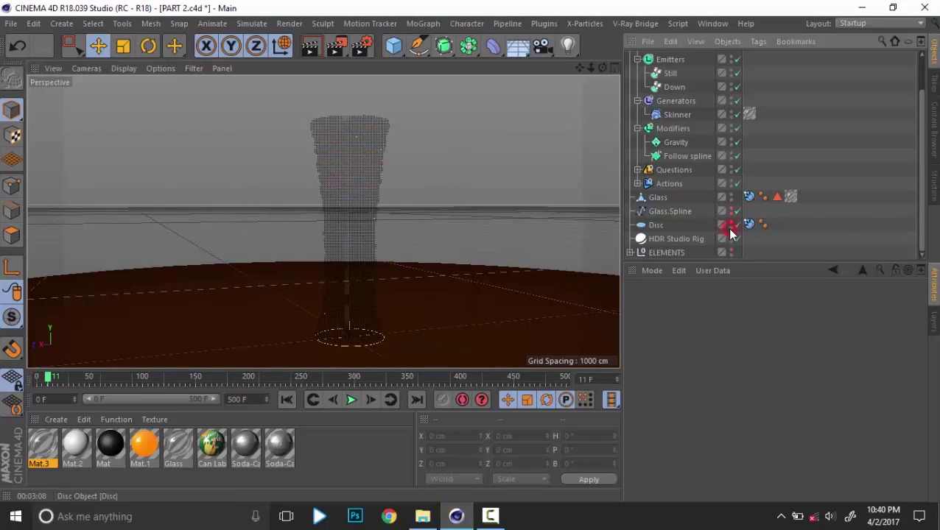
click(730, 229)
click(806, 216)
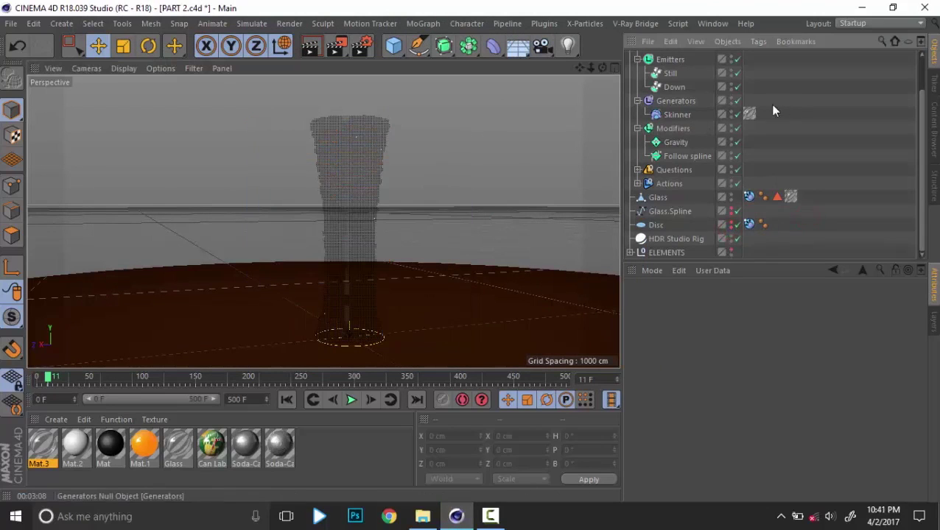
Delete the transparent material tag from the Skinner.
click(749, 114)
key(Delete)
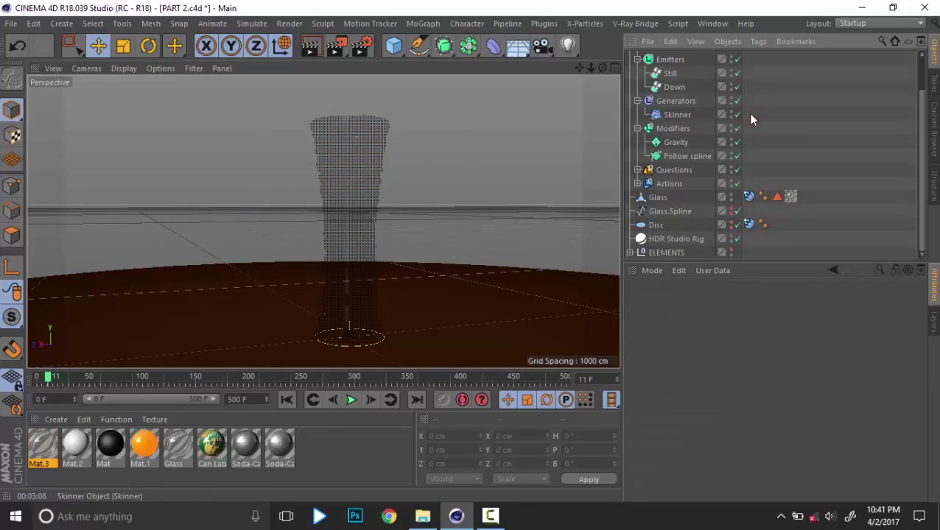
click(671, 101)
Set the Down emitter's emission speed to 8 cm and its particle radius to 1 cm.
click(674, 87)
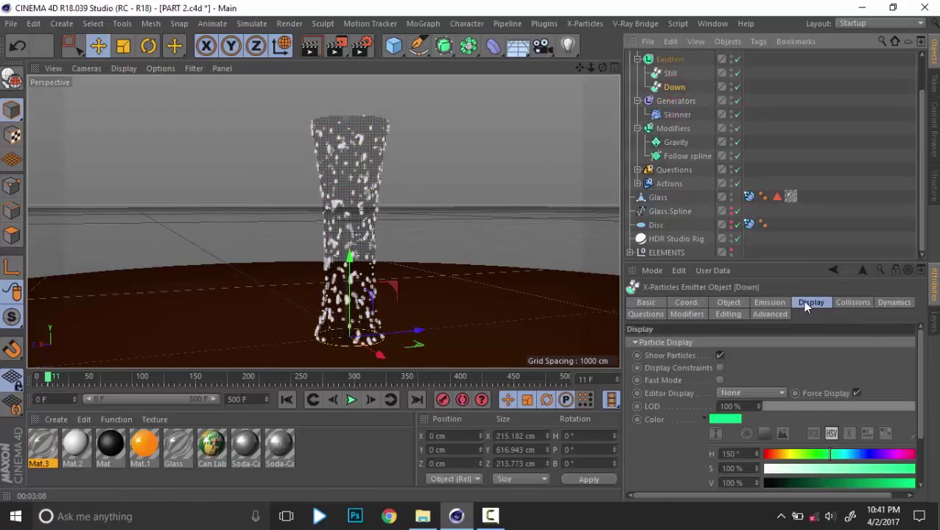
click(768, 302)
scroll(691, 416, down, 3)
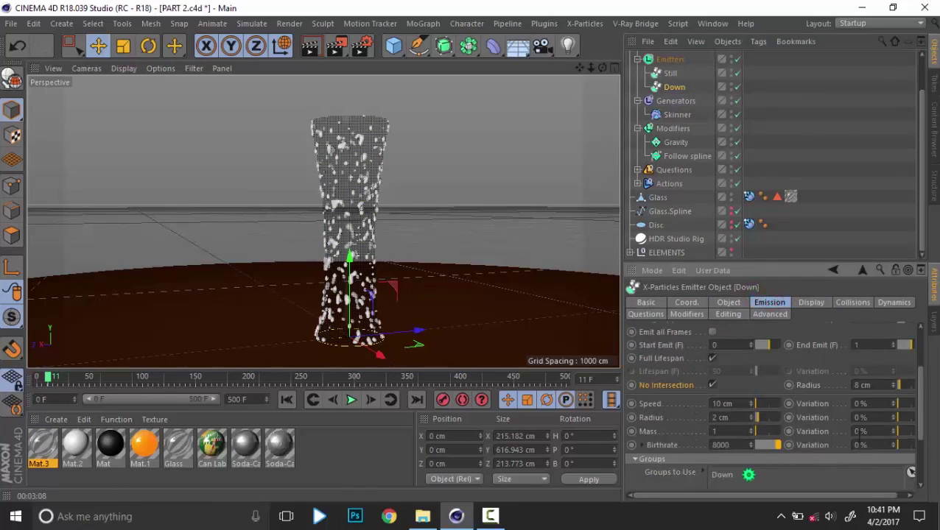
click(740, 417)
click(744, 404)
text(8)
key(Return)
click(729, 417)
text(1)
key(Return)
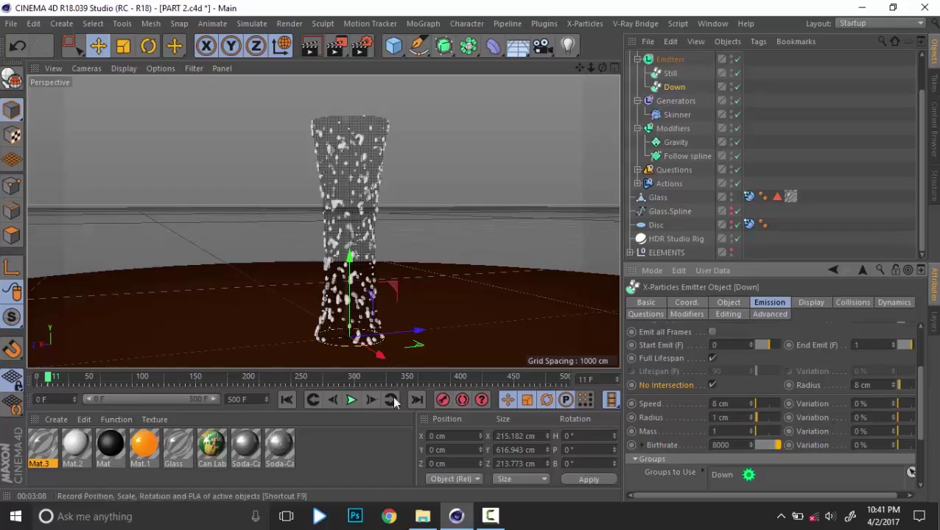
Replay the simulation from the first frame to frame 10 to check the droplets.
click(286, 400)
click(350, 399)
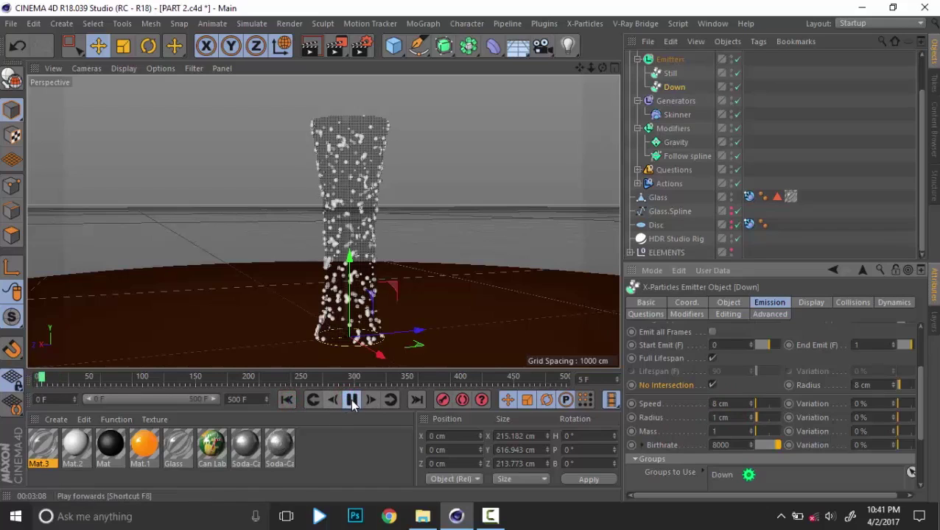
click(352, 399)
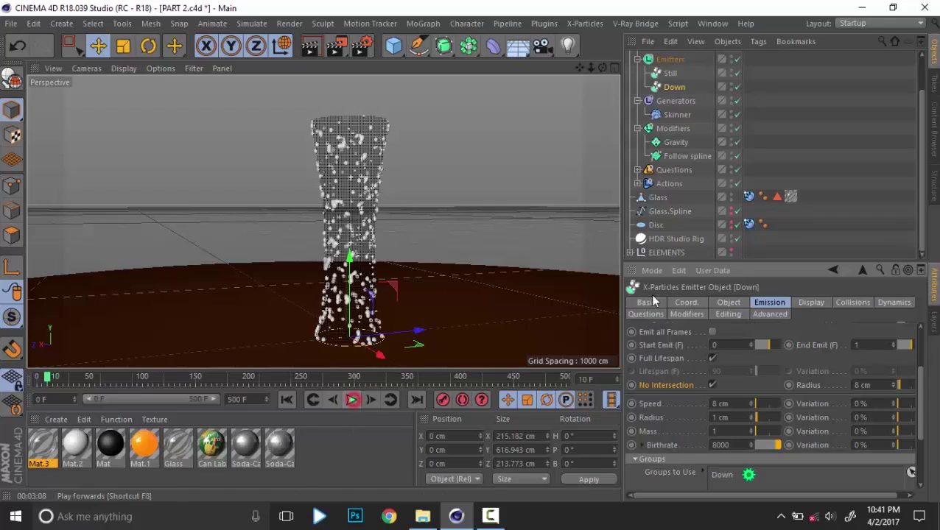
Set the Skinner's Polygon Size to 2 cm and replay the simulation from the start to frame 7.
click(676, 114)
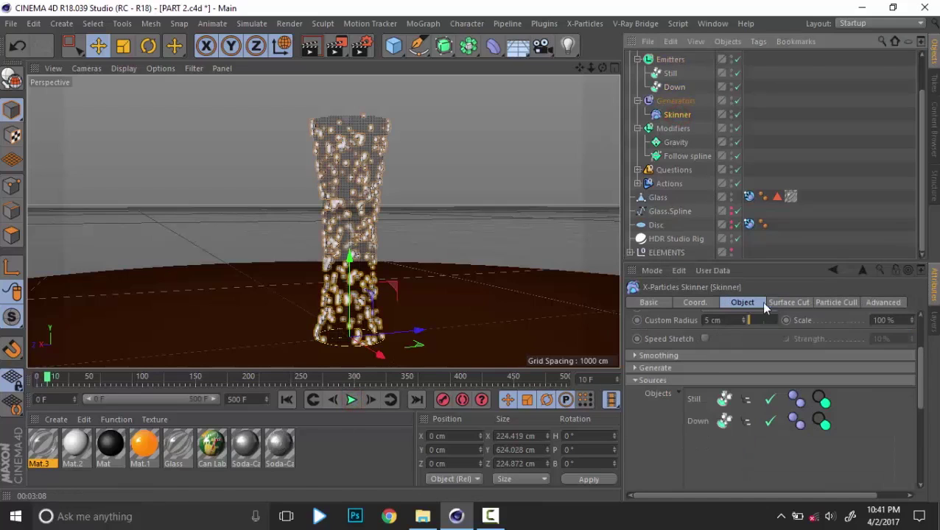
click(786, 303)
click(743, 303)
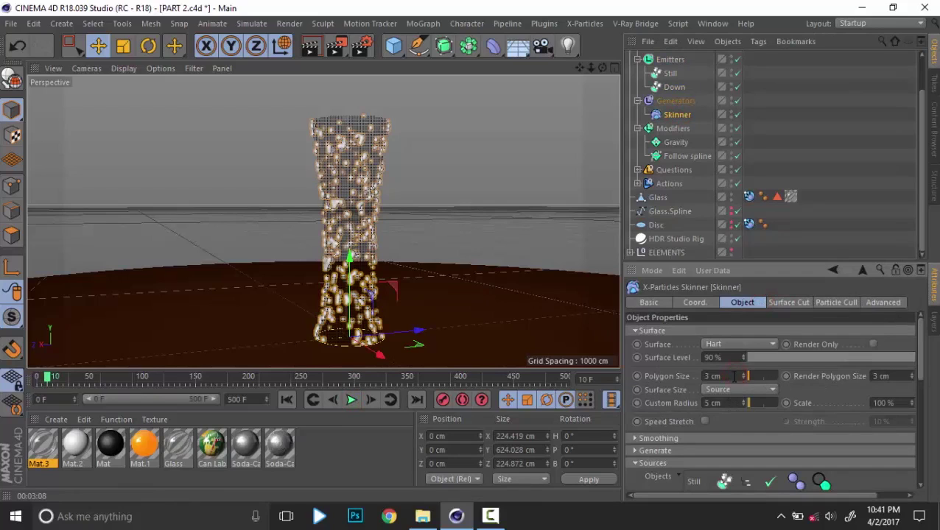
drag(733, 376, 662, 369)
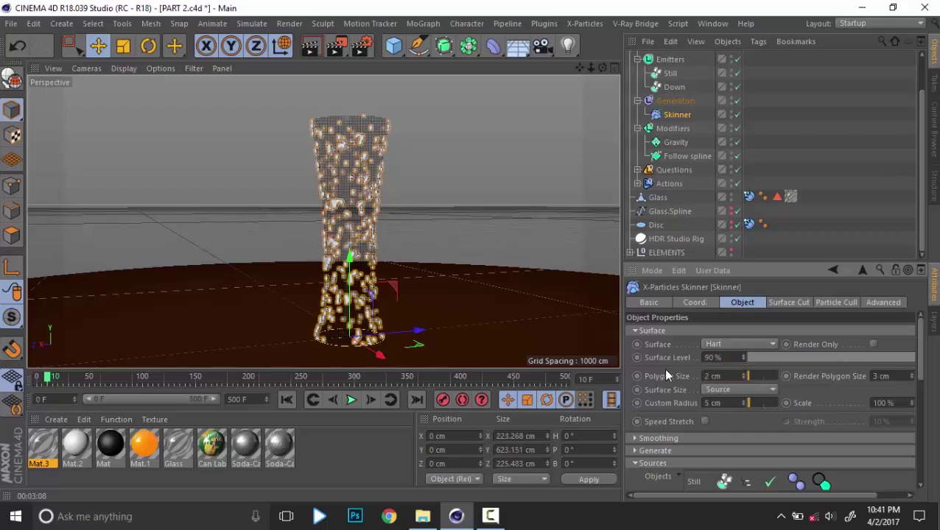
click(286, 399)
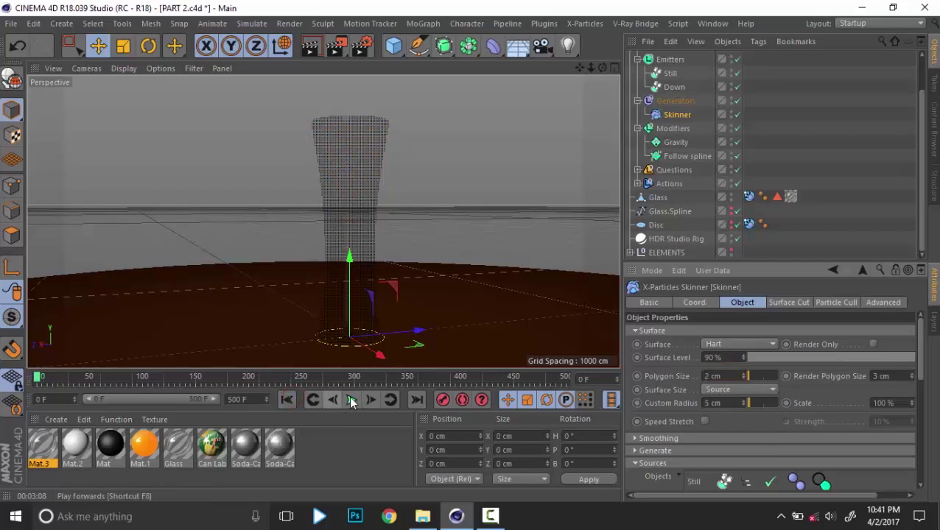
click(351, 400)
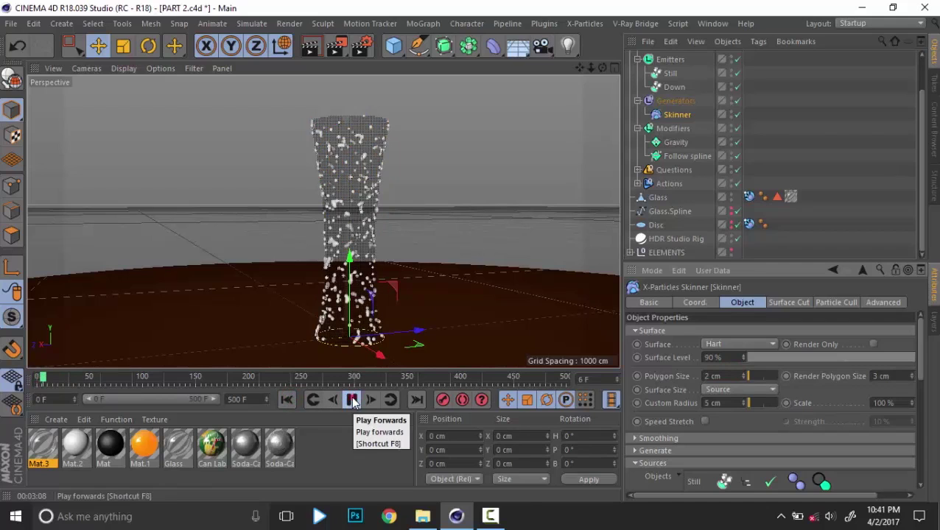
click(352, 400)
Set the Still emitter's Birthrate to 10000 and replay the simulation from the first frame to frame 7.
click(673, 87)
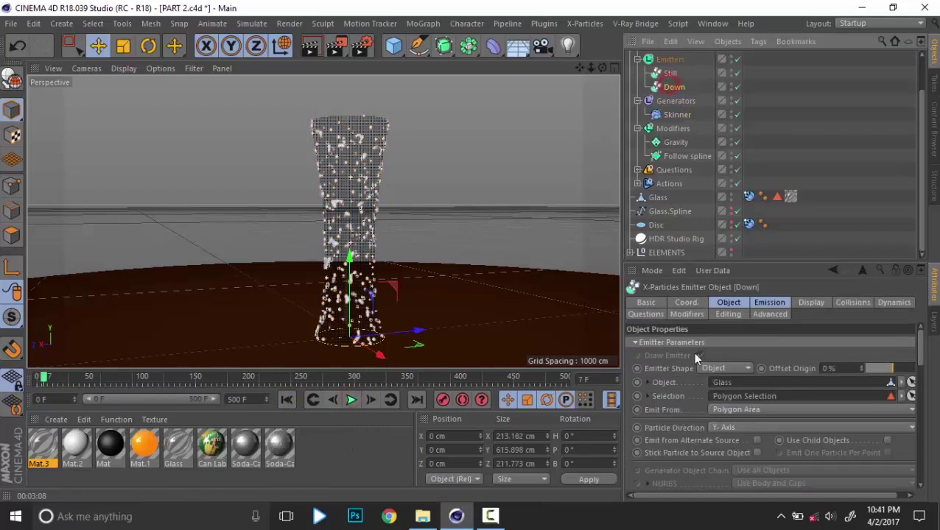
click(770, 302)
scroll(694, 412, down, 5)
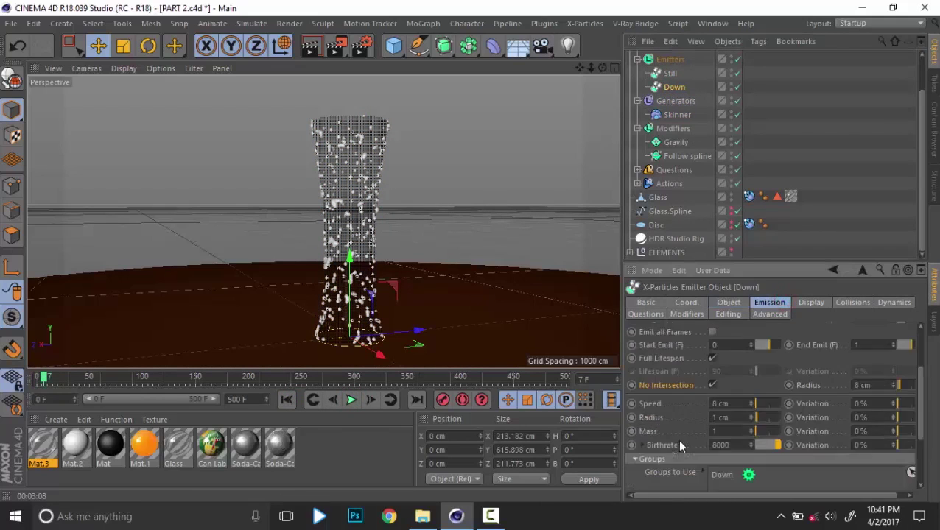
double_click(729, 445)
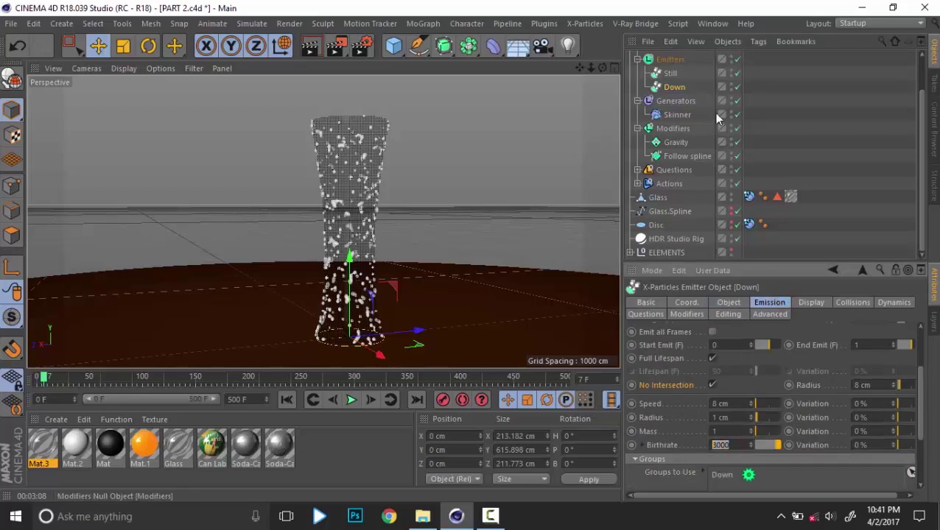
click(670, 73)
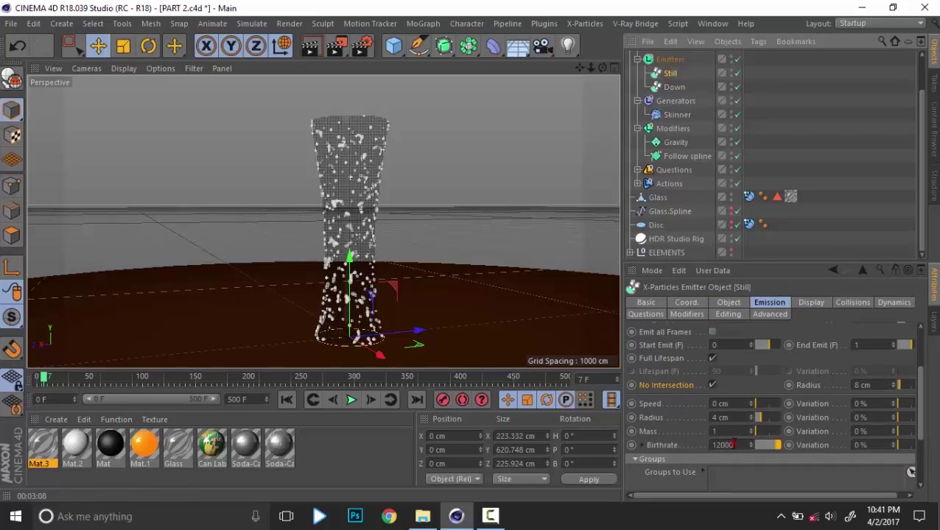
double_click(728, 445)
text(1)
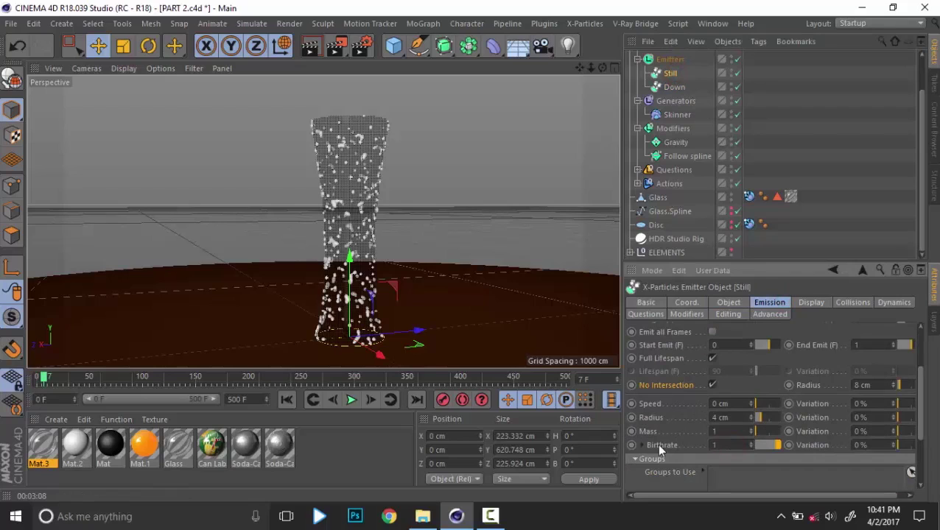
text(0000)
click(286, 399)
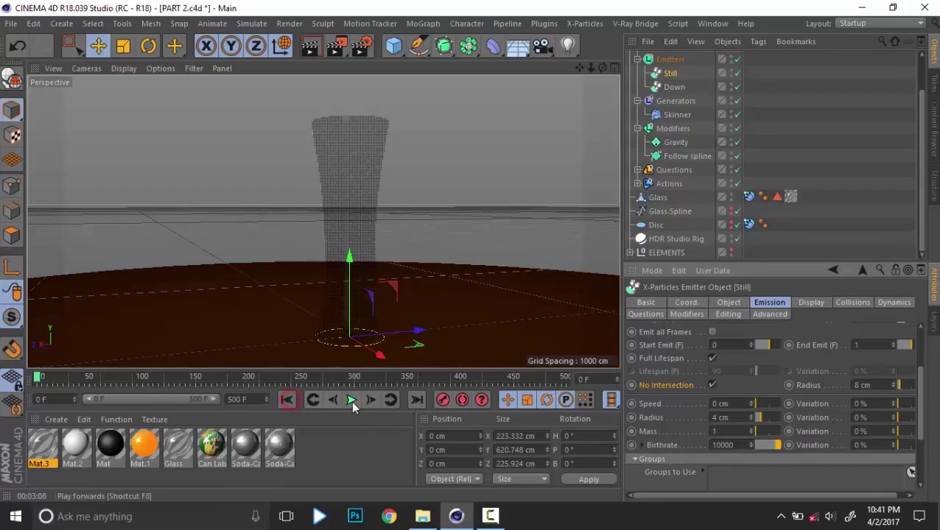
click(351, 399)
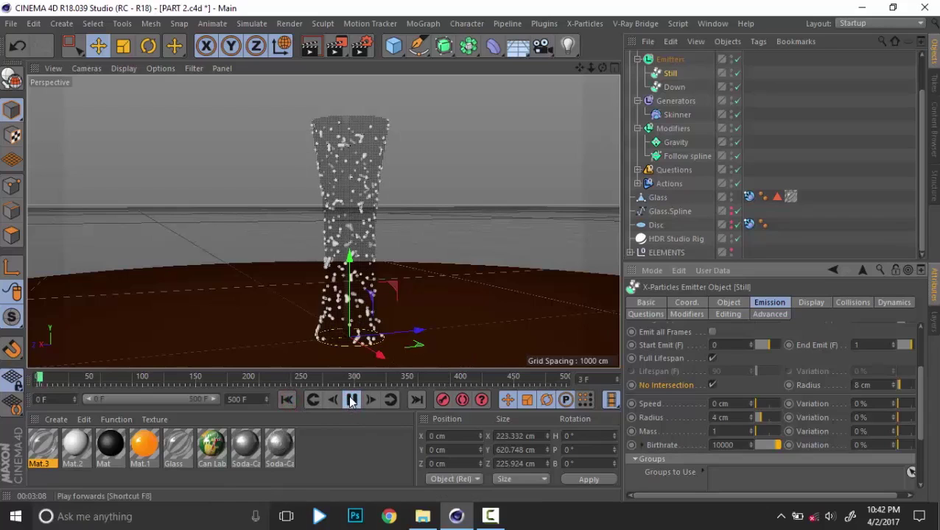
click(351, 400)
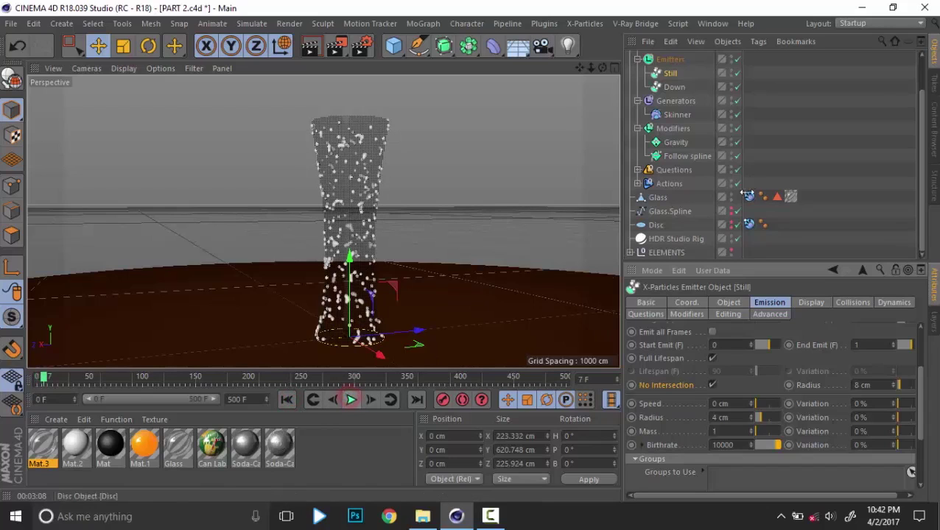
Set the Skinner's Custom Radius to 4 cm and return to the first frame.
click(677, 115)
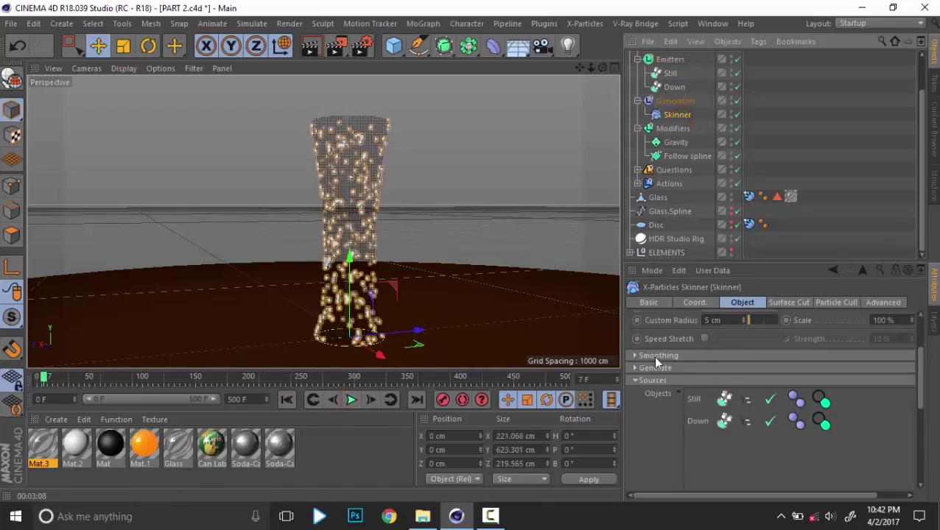
scroll(656, 361, up, 3)
double_click(712, 403)
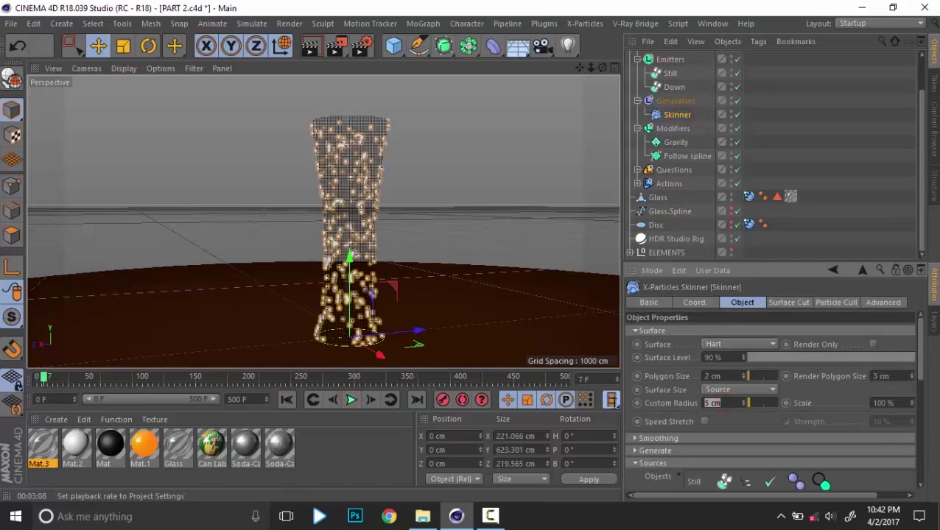
text(4)
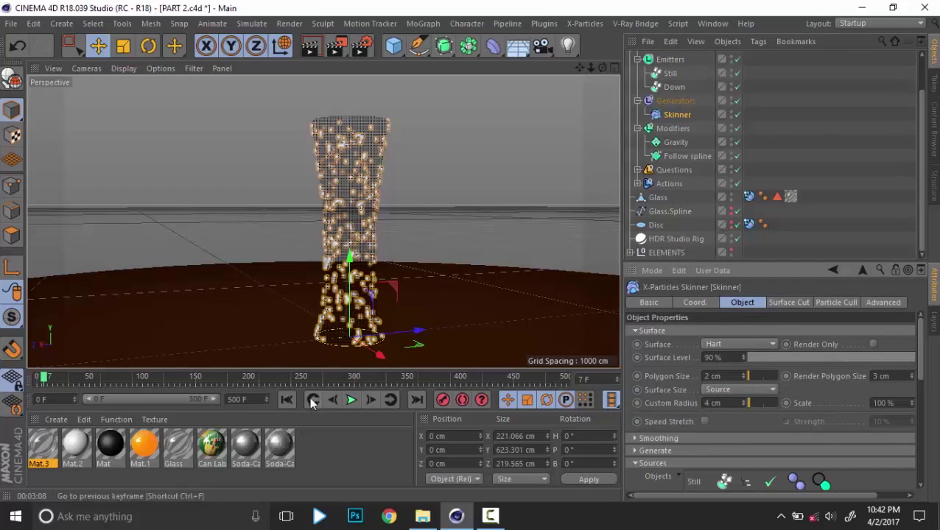
click(287, 400)
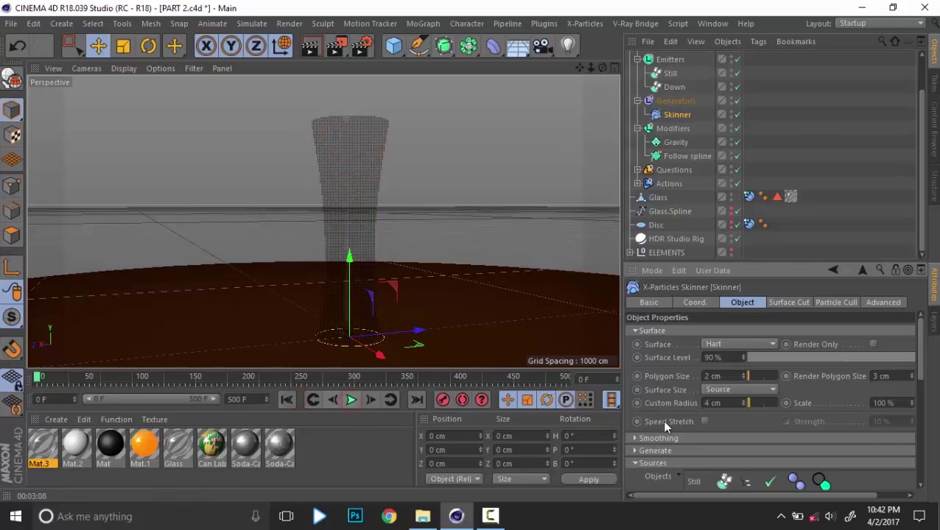
Set the Skinner's Render Polygon Size to 2 cm and play the simulation from the start to frame 10.
drag(906, 375, 749, 372)
text(2)
key(Return)
click(288, 401)
click(352, 399)
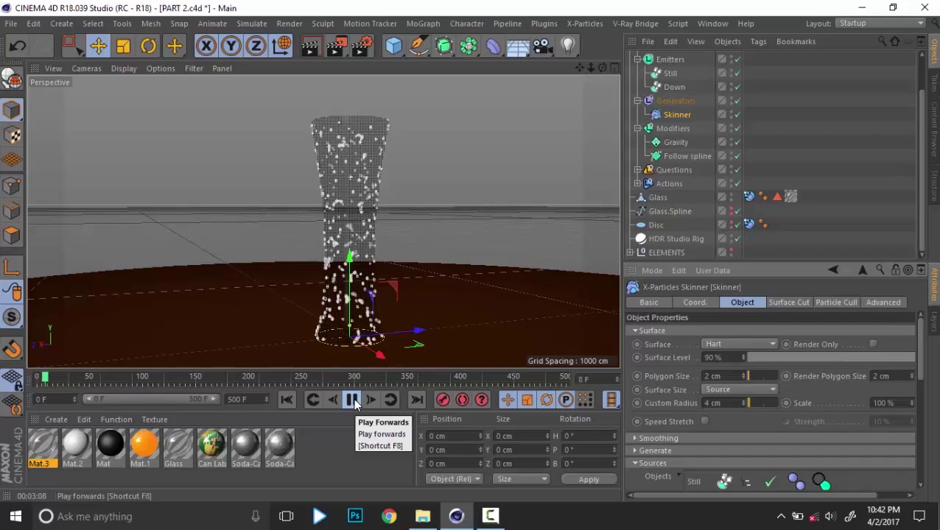
click(352, 399)
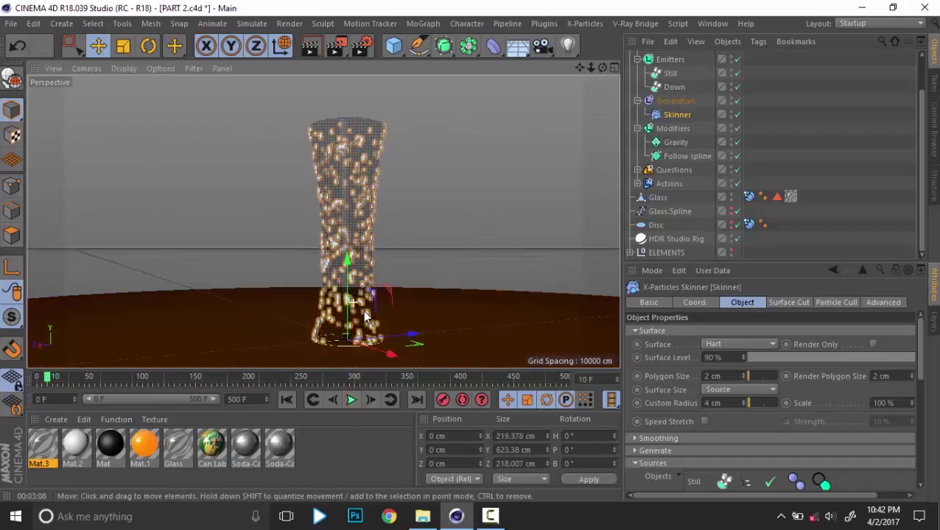
Review the Ambient Occlusion and Output pages of the render settings, then close them.
click(361, 45)
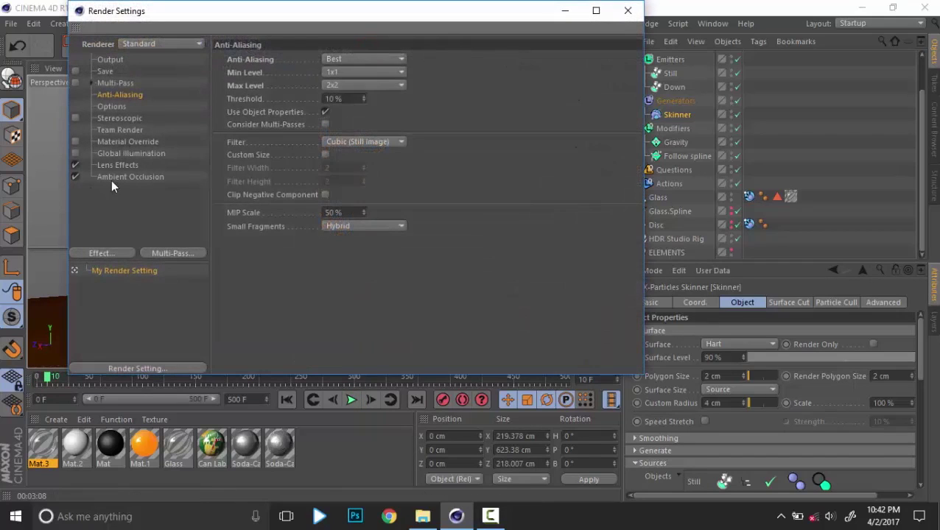
click(111, 180)
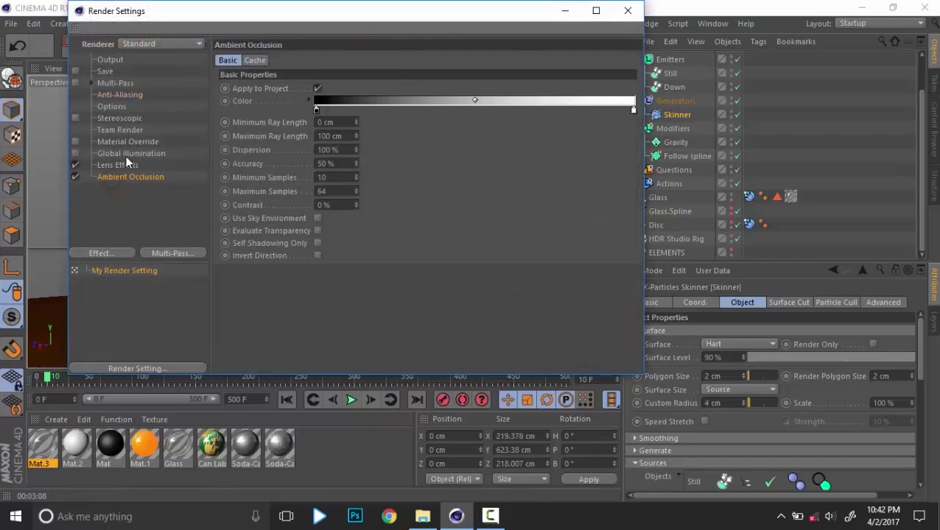
click(111, 60)
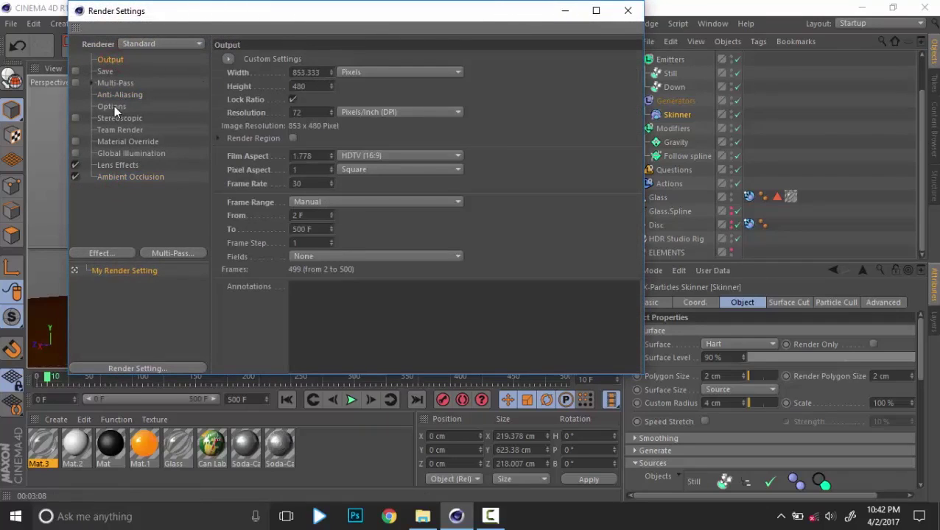
click(627, 10)
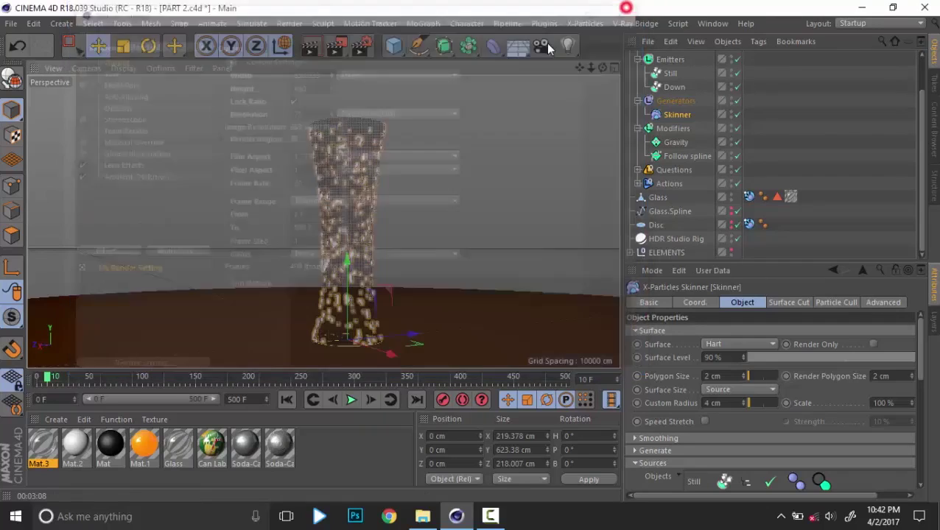
click(335, 47)
click(500, 310)
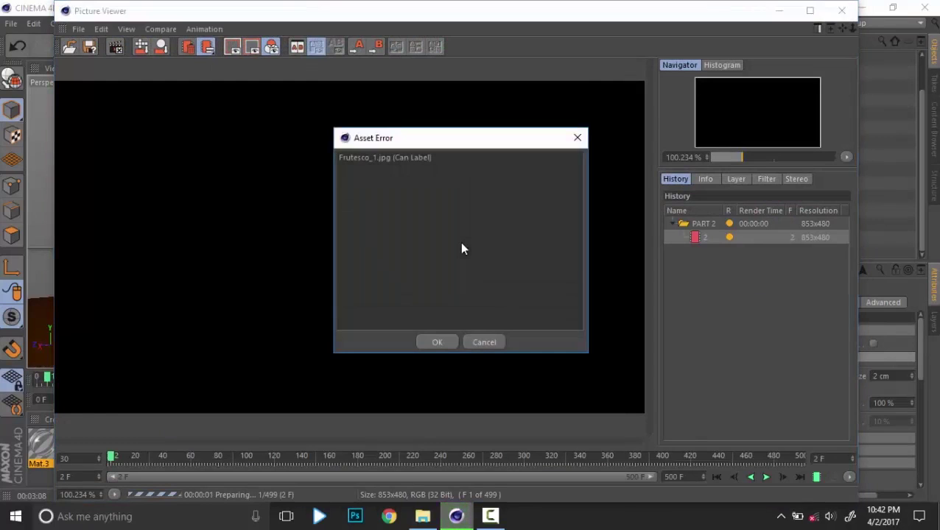
click(484, 341)
click(841, 11)
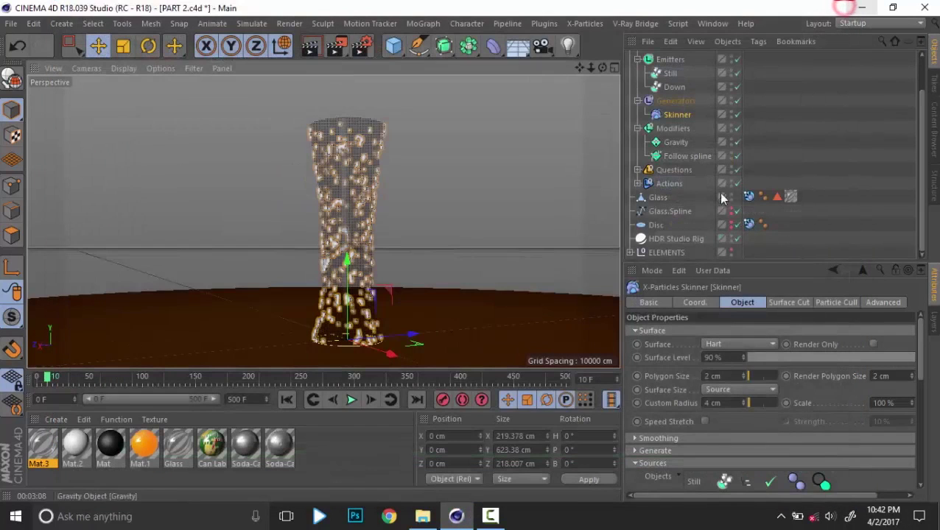
Set the outer colour of the HDR Studio Rig's Floor Gradient to black.
click(676, 239)
click(685, 313)
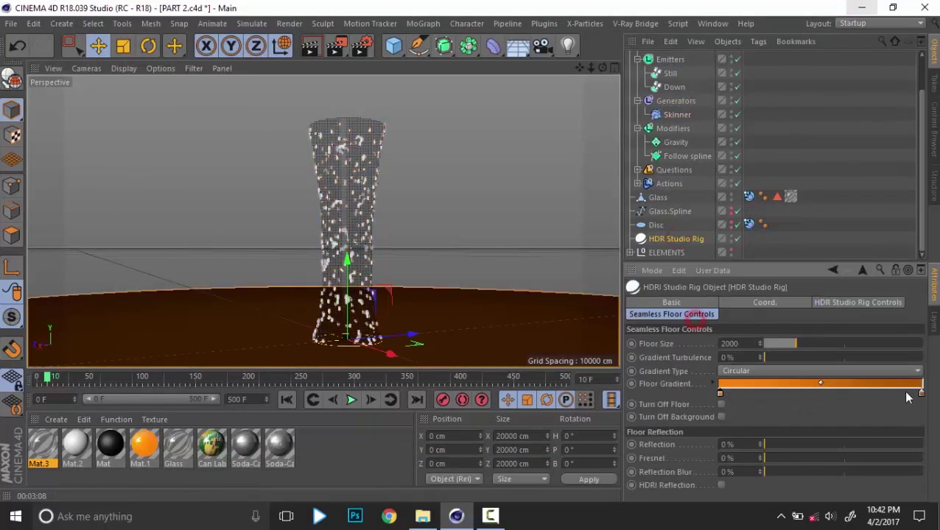
double_click(922, 394)
drag(803, 421, 788, 409)
click(803, 444)
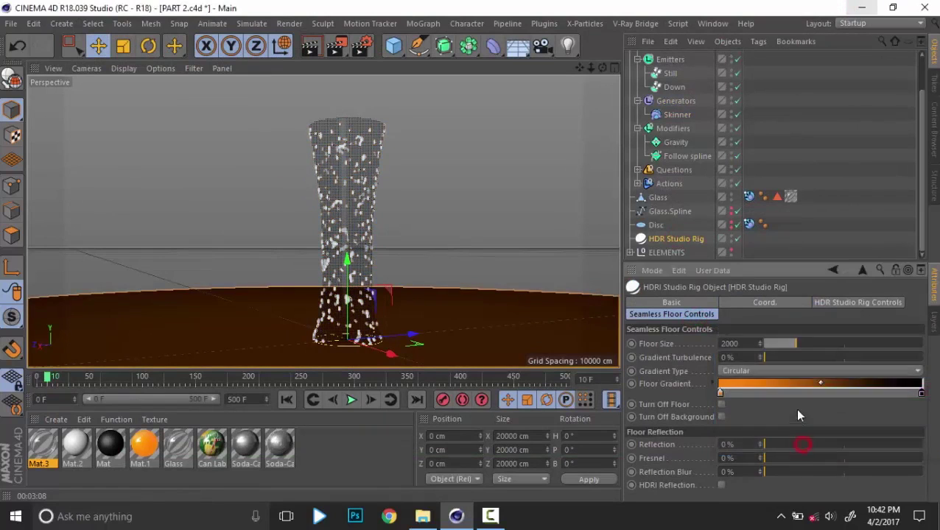
Set the starting colour of the Floor Gradient to a desaturated dark grey and confirm the end colour.
double_click(719, 395)
drag(810, 421, 694, 424)
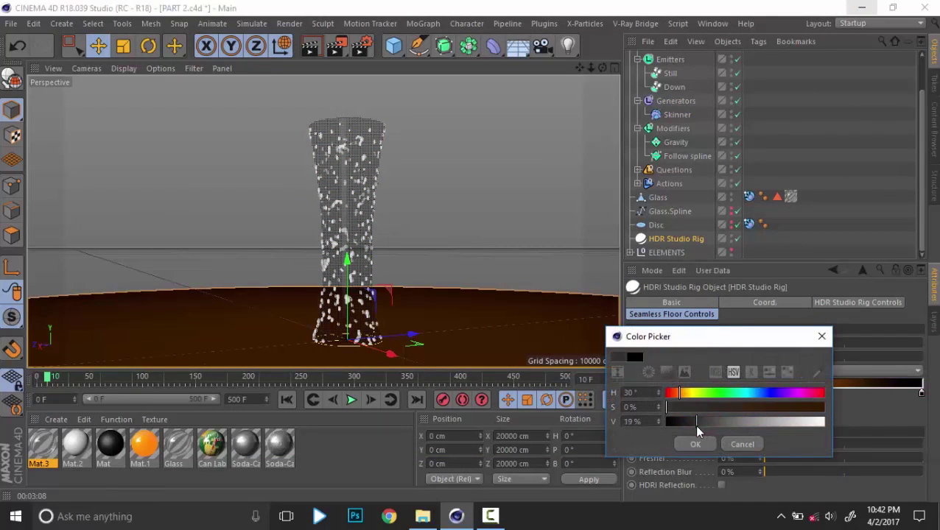
click(702, 422)
click(697, 444)
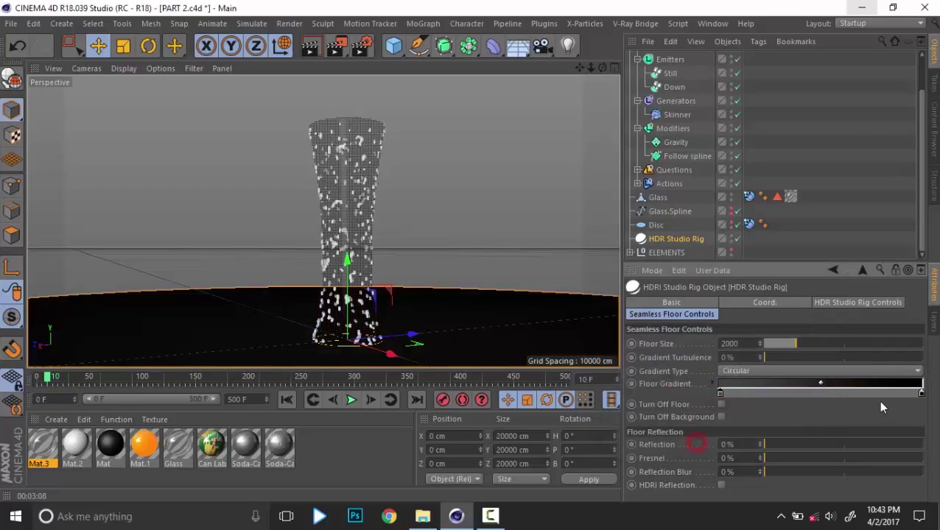
double_click(919, 395)
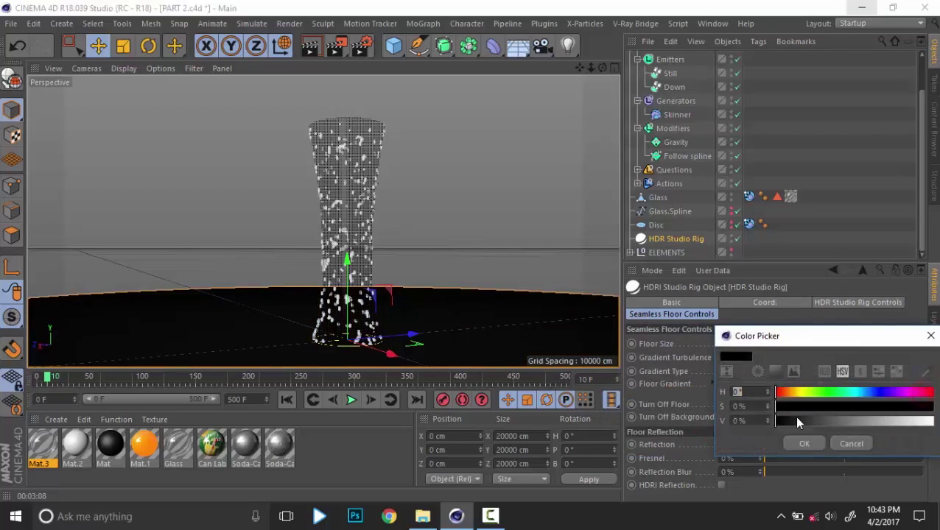
click(803, 441)
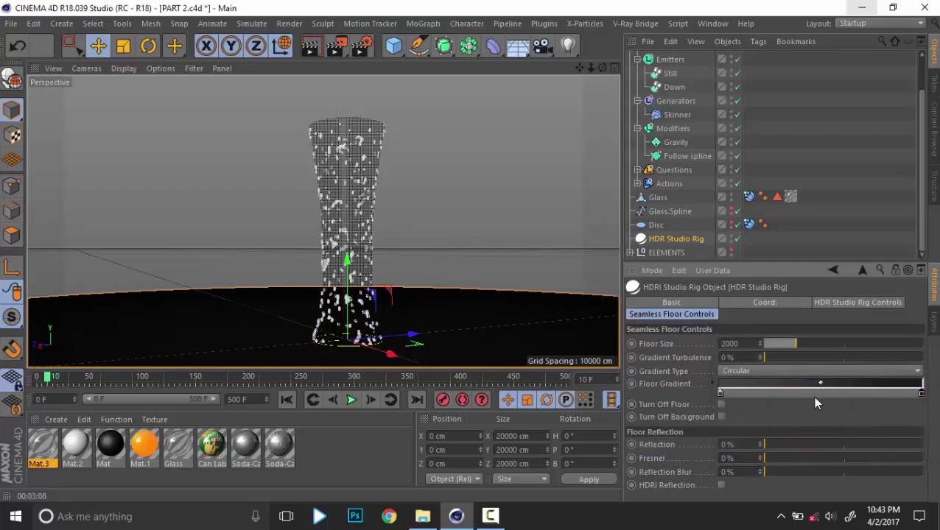
Test render the glass with droplets in the Picture Viewer despite the missing label texture, and stop rendering at frame 3.
click(312, 47)
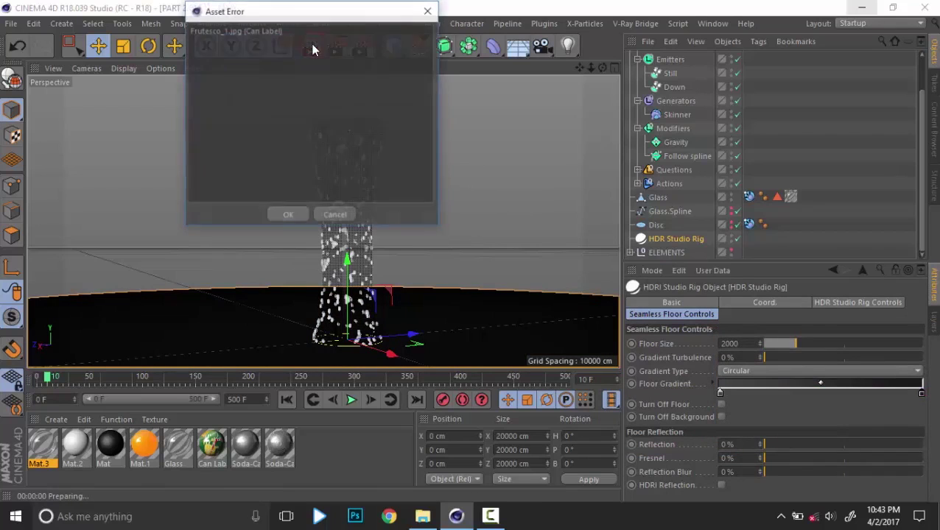
click(303, 213)
click(627, 342)
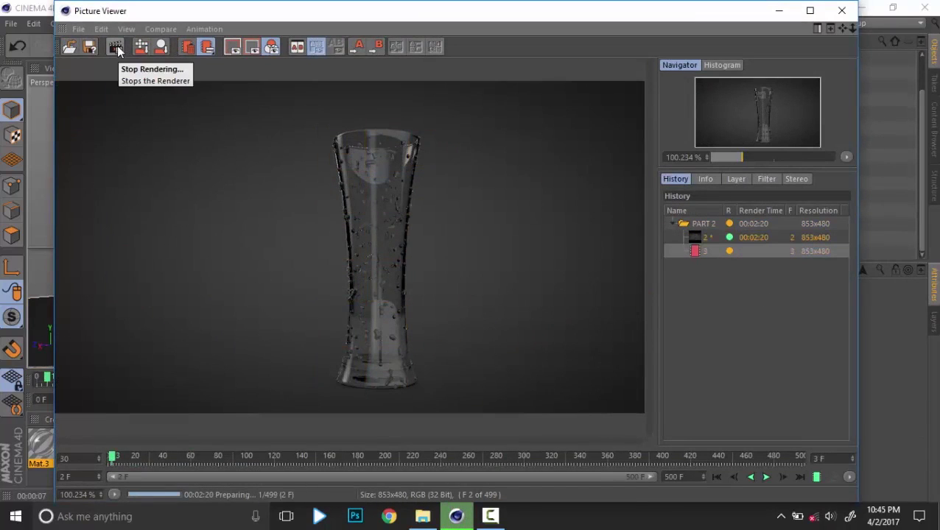
click(115, 46)
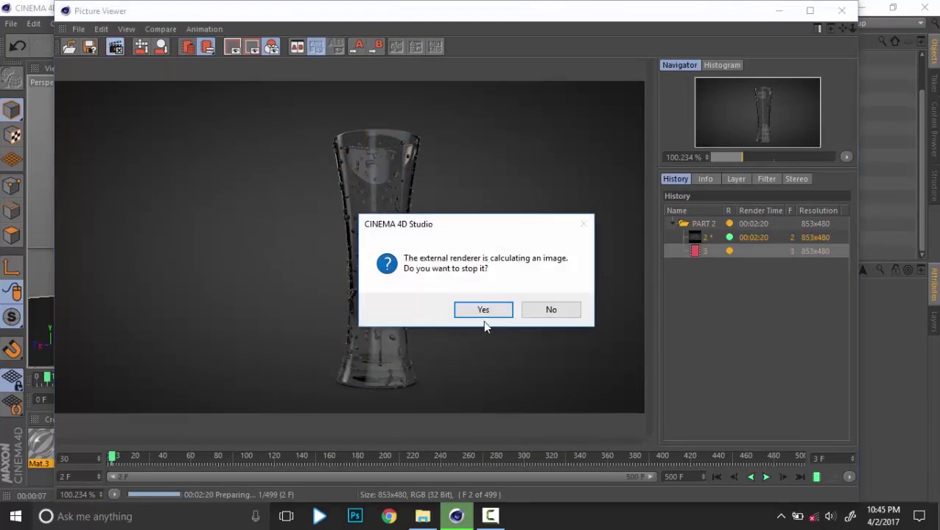
click(482, 310)
Compare rendered frames 2 and 3 in the render history.
click(726, 245)
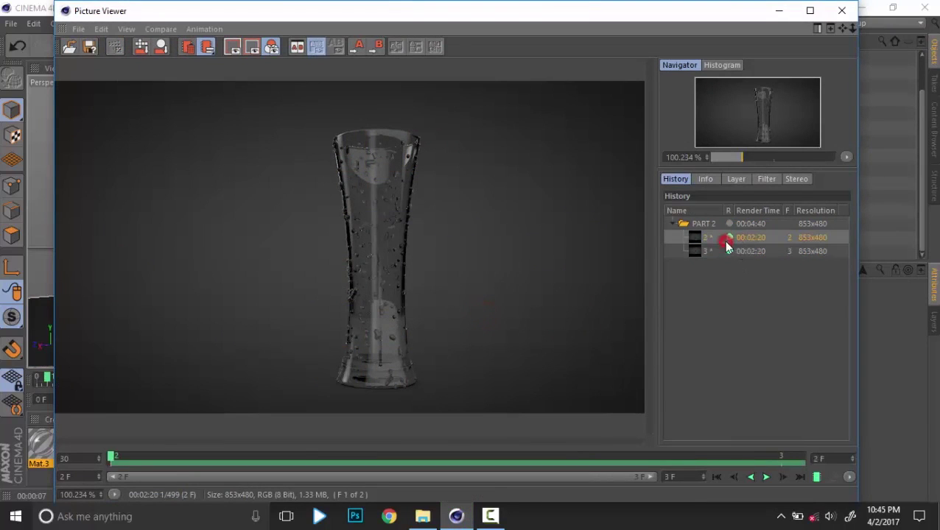
click(721, 251)
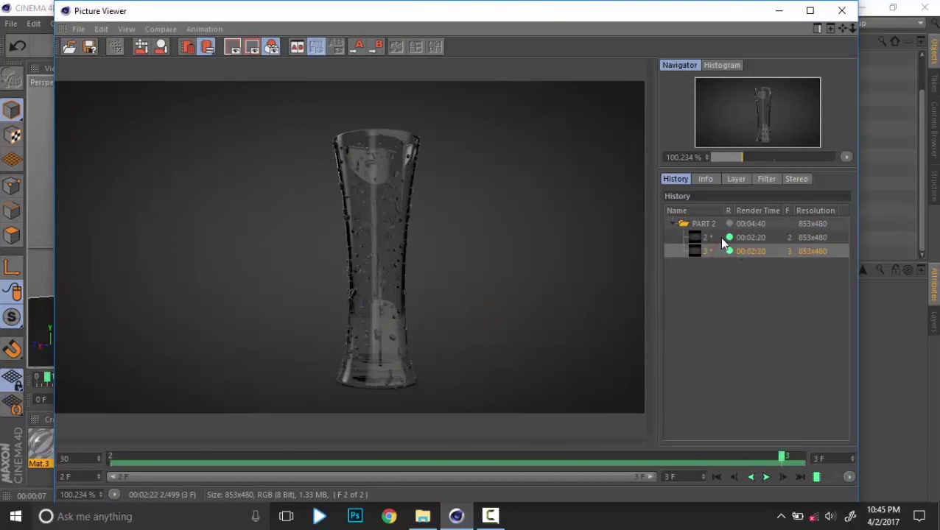
click(722, 238)
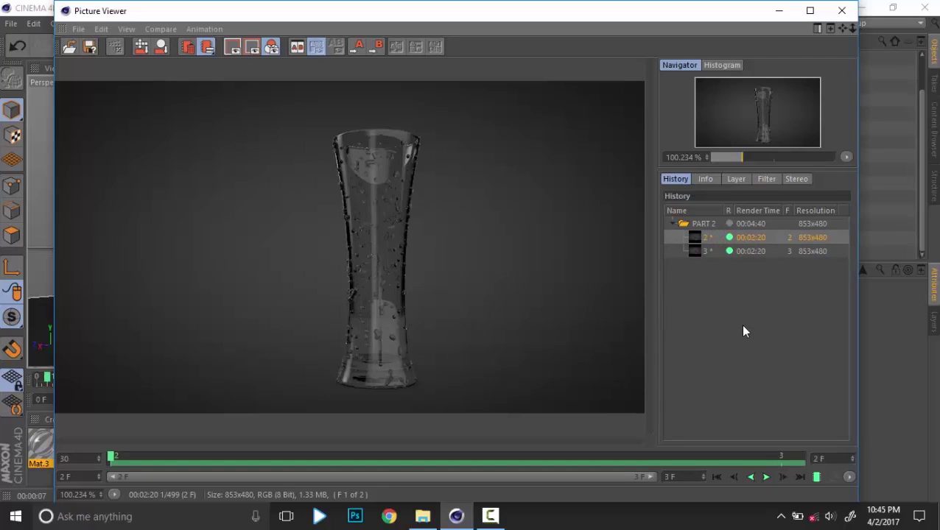